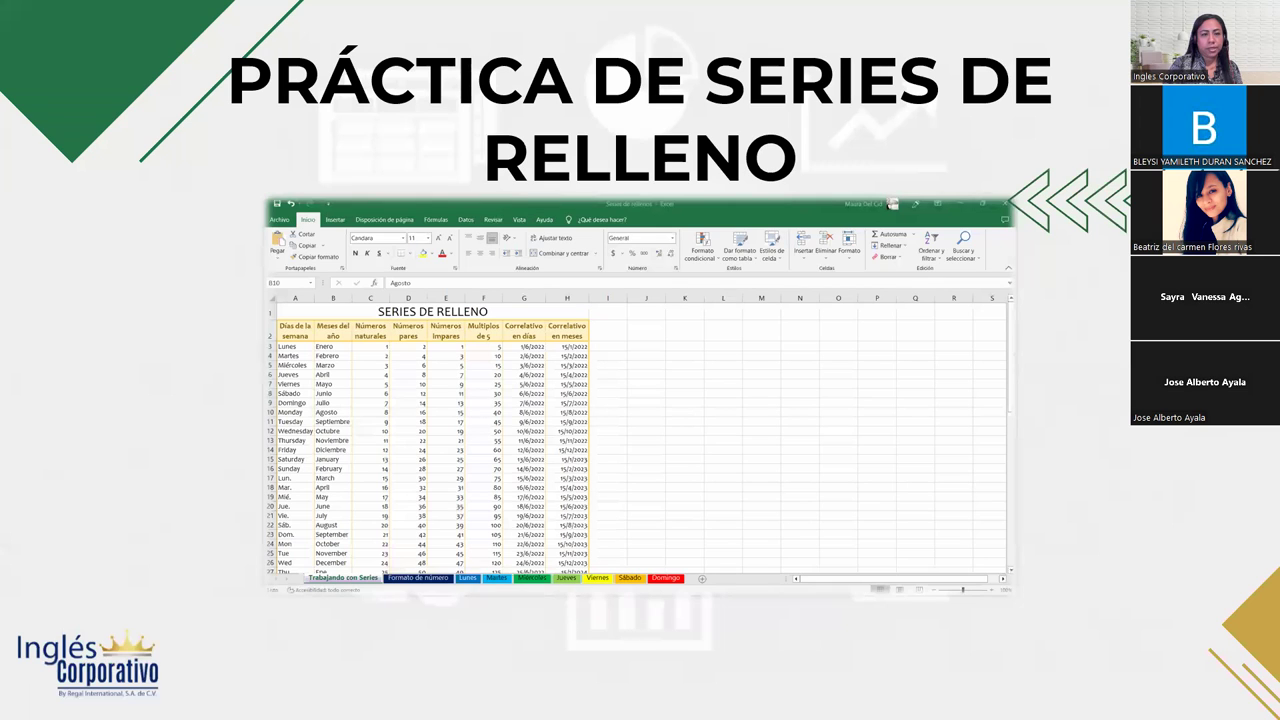
Step: Switch from the slideshow to the blank Excel workbook Libro1 and maximize its window
{"action": "key", "text": "alt+Tab"}
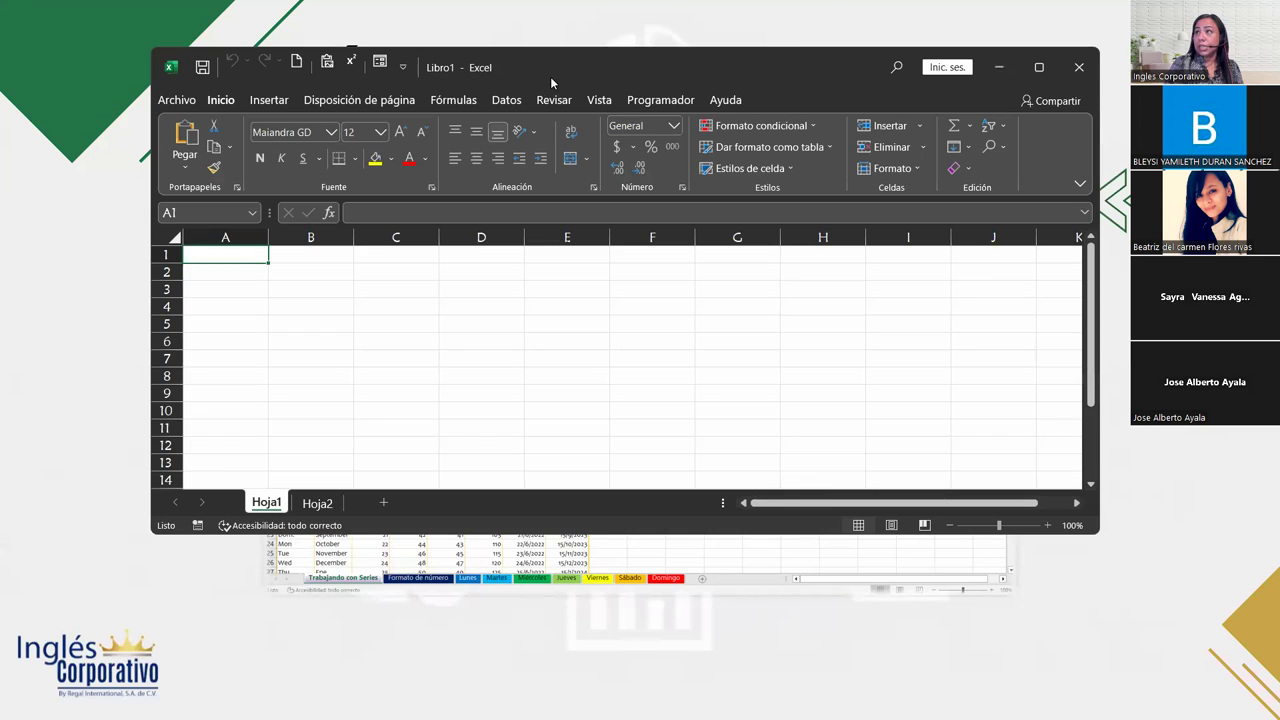
{"action": "double_click", "coordinate": [562, 64]}
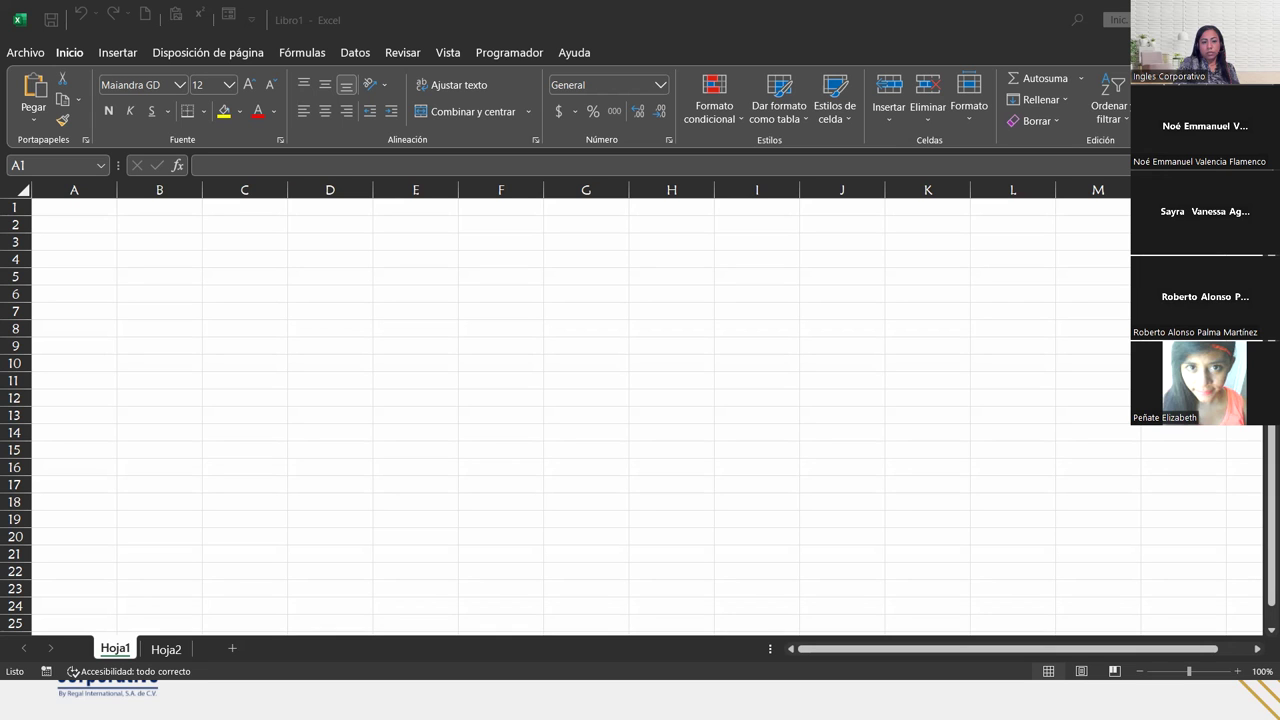
{"action": "key", "text": "alt+Tab"}
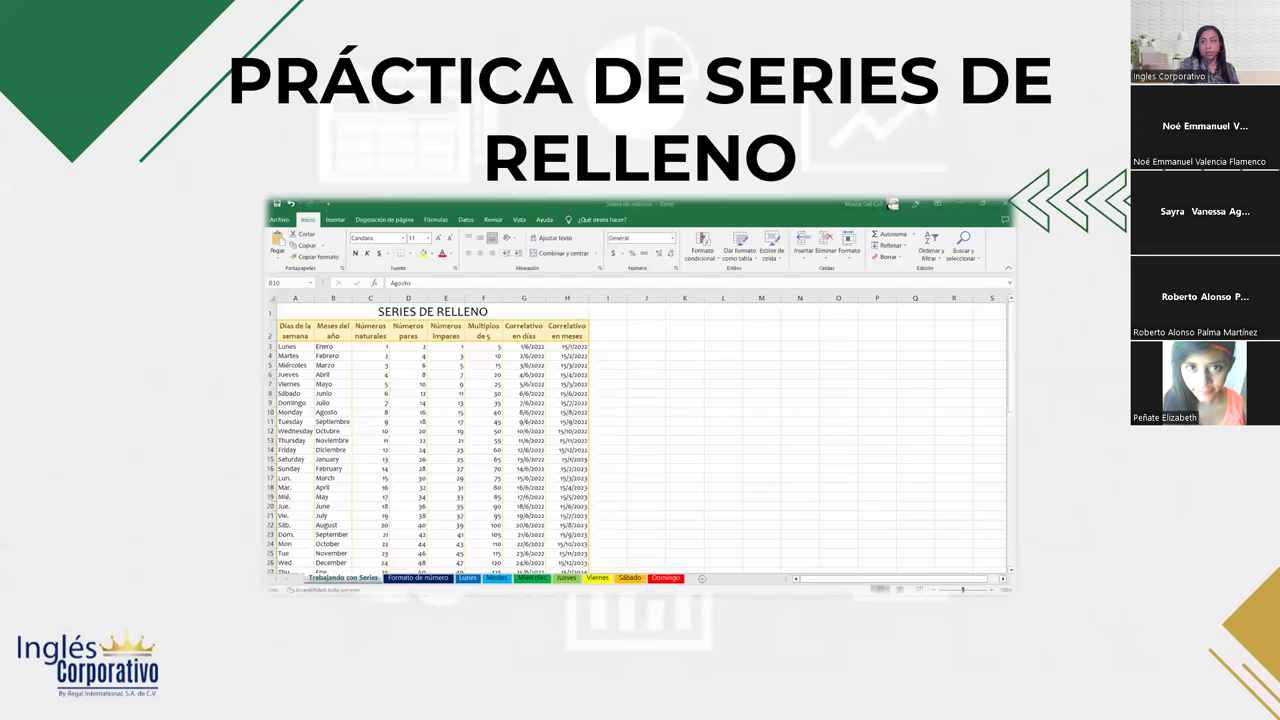
{"action": "key", "text": "alt+Tab"}
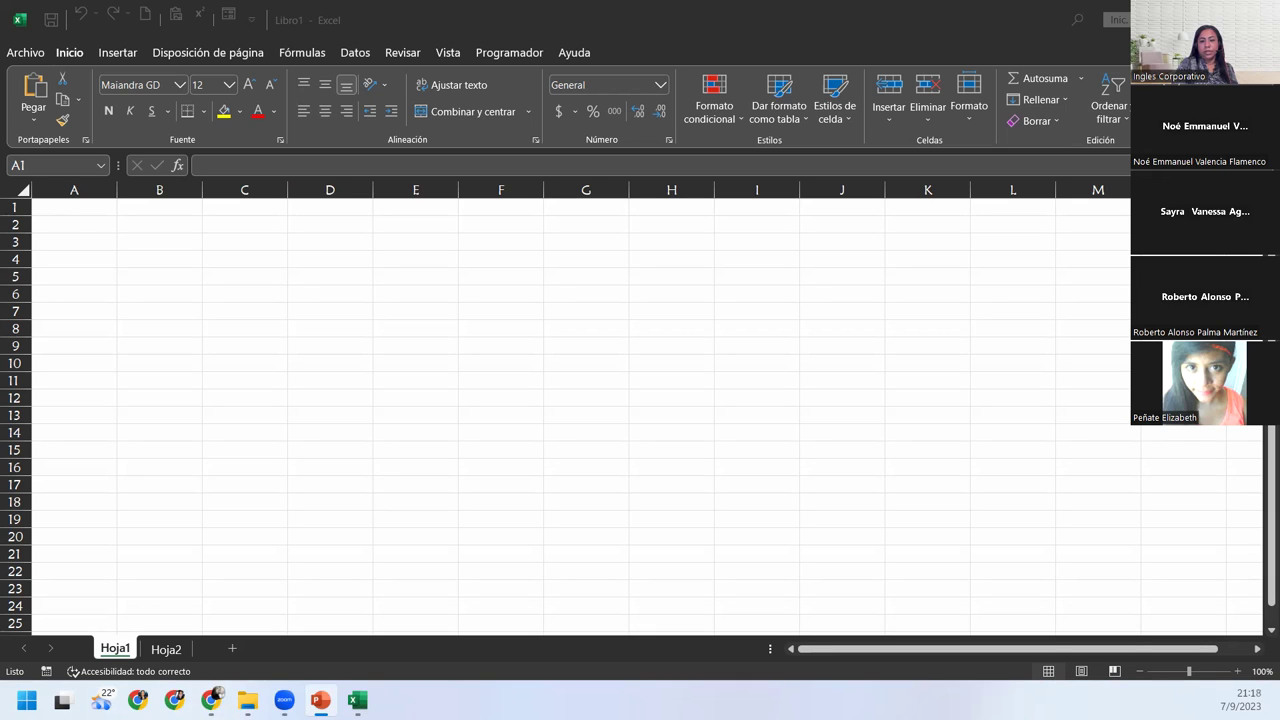
Step: Enter the headings "Días de la semana" in cell A2 and "Meses del Año" in cell B2
{"action": "left_click", "coordinate": [100, 212]}
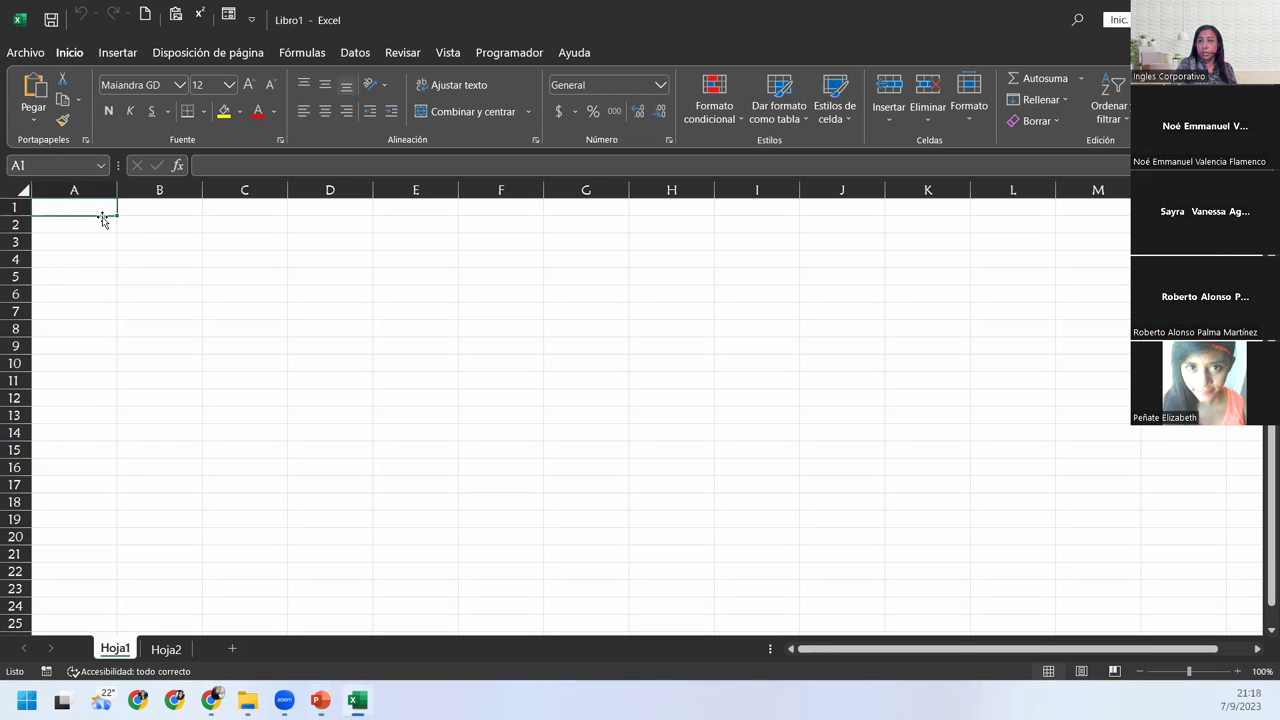
{"action": "left_click", "coordinate": [100, 238]}
{"action": "left_click", "coordinate": [100, 228]}
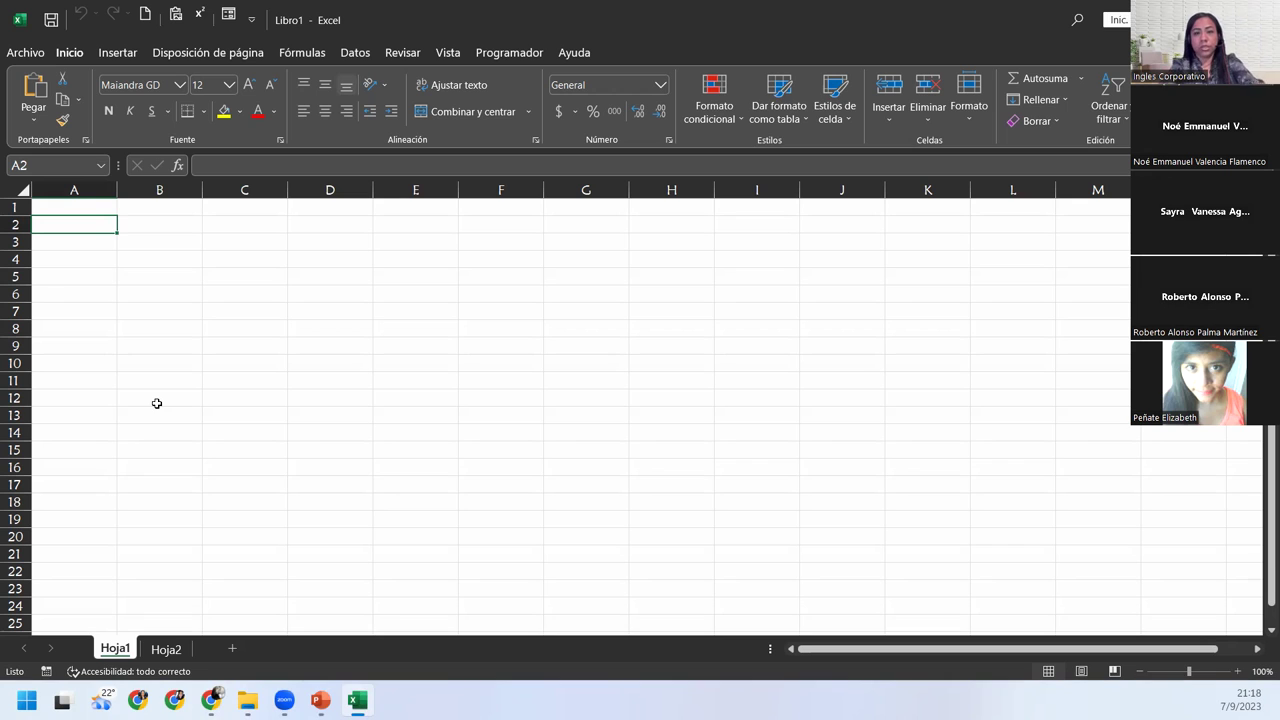
{"action": "type", "text": "Dal"}
{"action": "key", "text": "BackSpace"}
{"action": "key", "text": "BackSpace"}
{"action": "type", "text": "ías"}
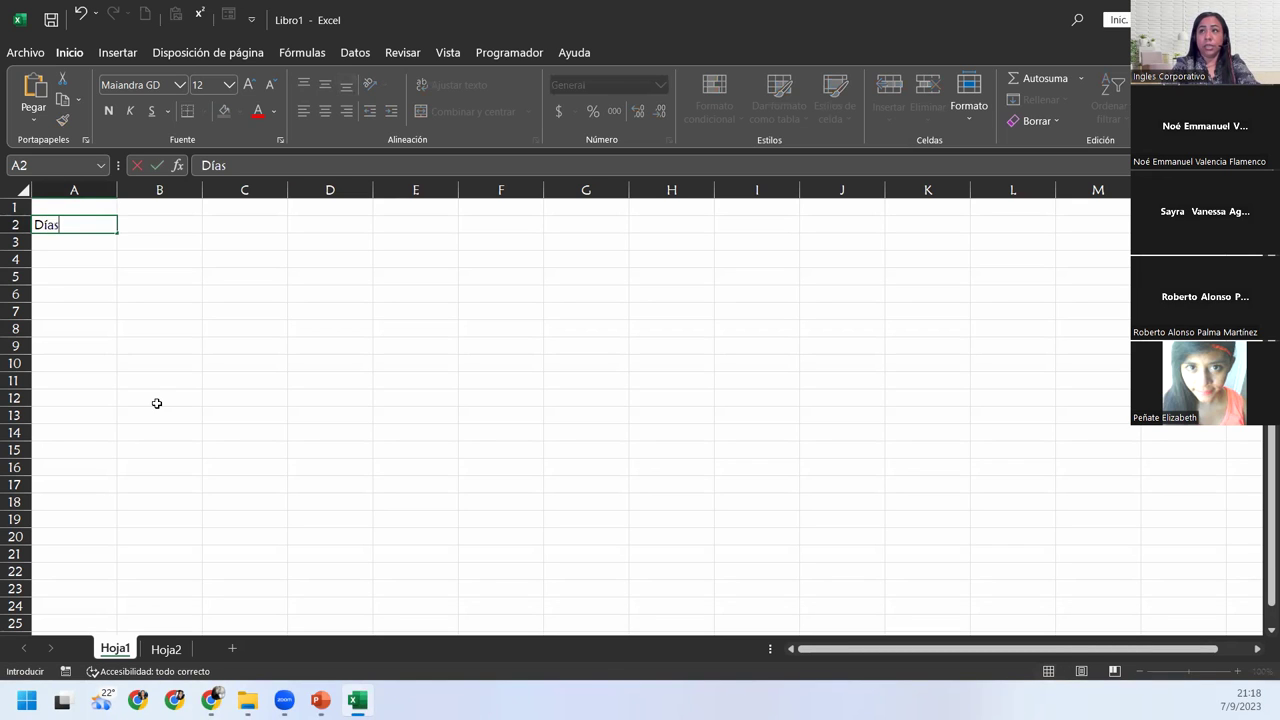
{"action": "type", "text": " de la semana"}
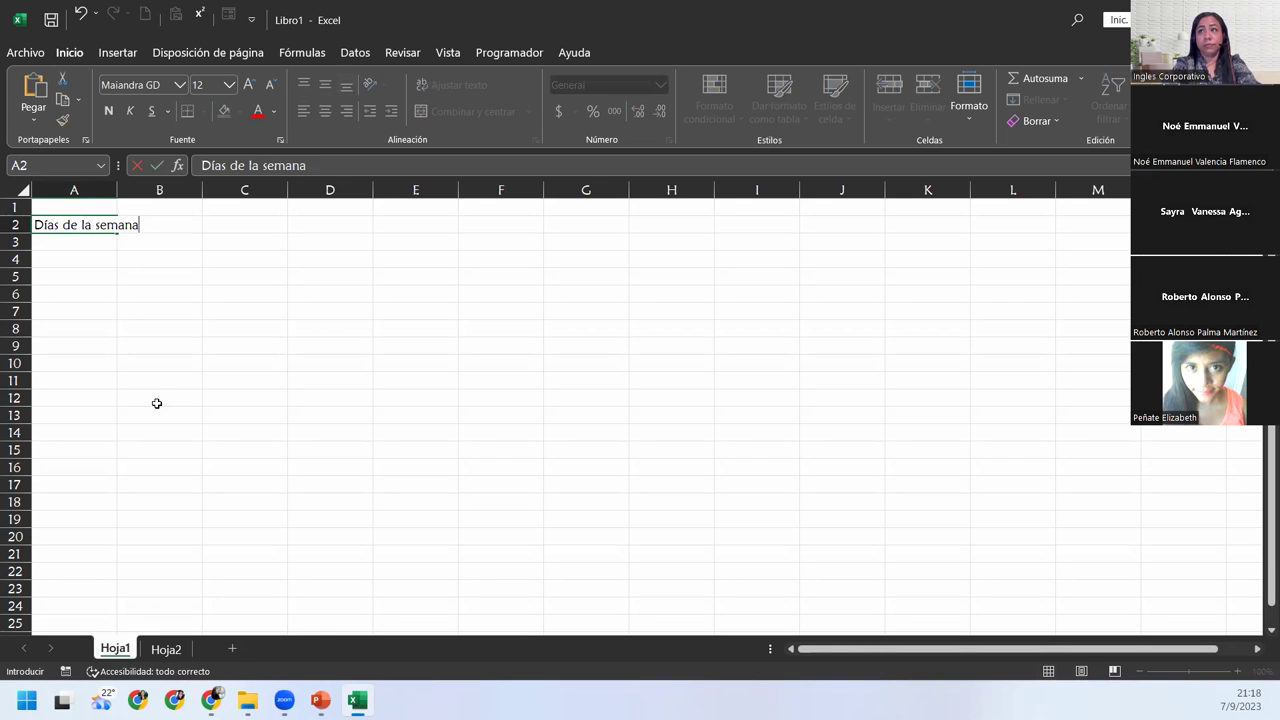
{"action": "key", "text": "Tab"}
{"action": "type", "text": "Mes"}
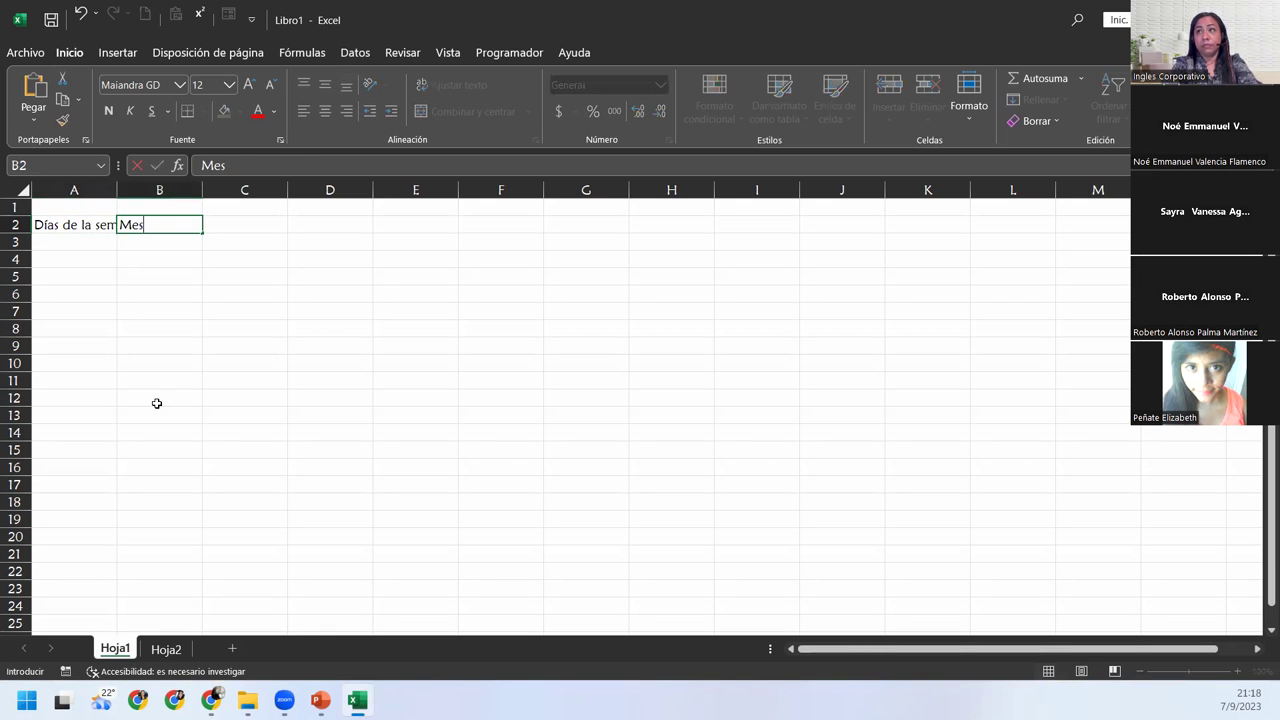
{"action": "type", "text": "es del Año"}
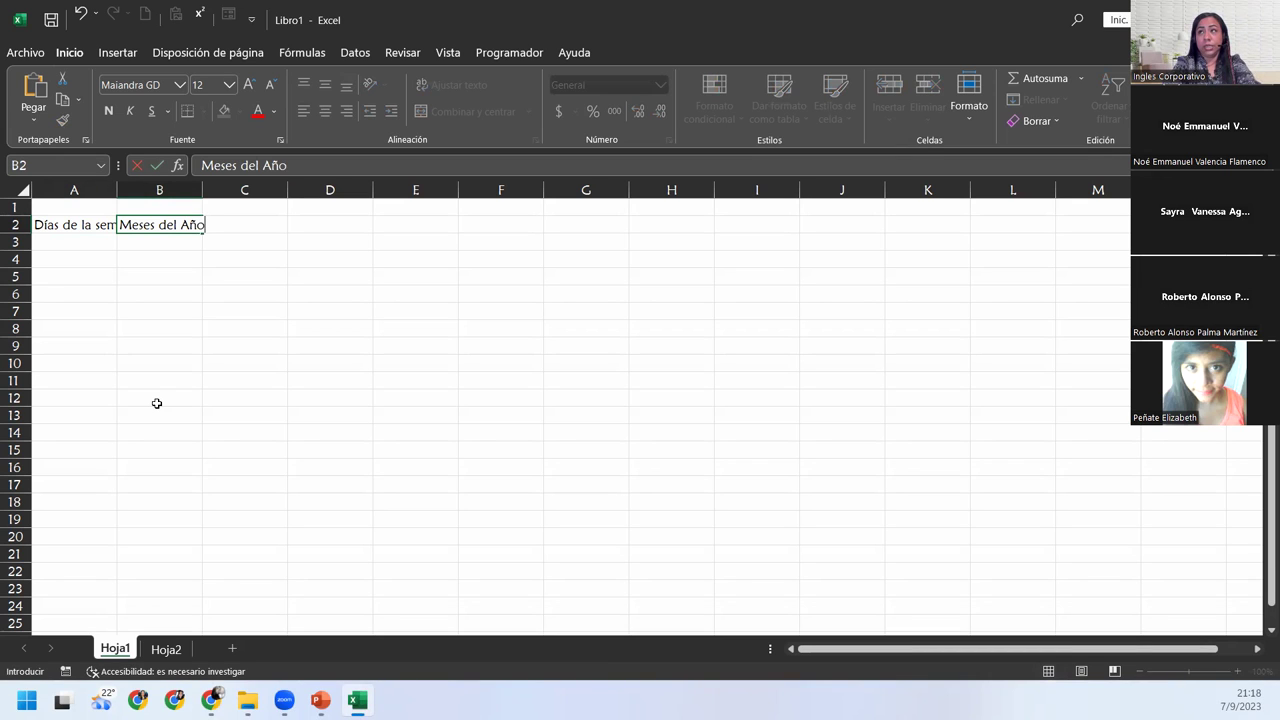
{"action": "key", "text": "Tab"}
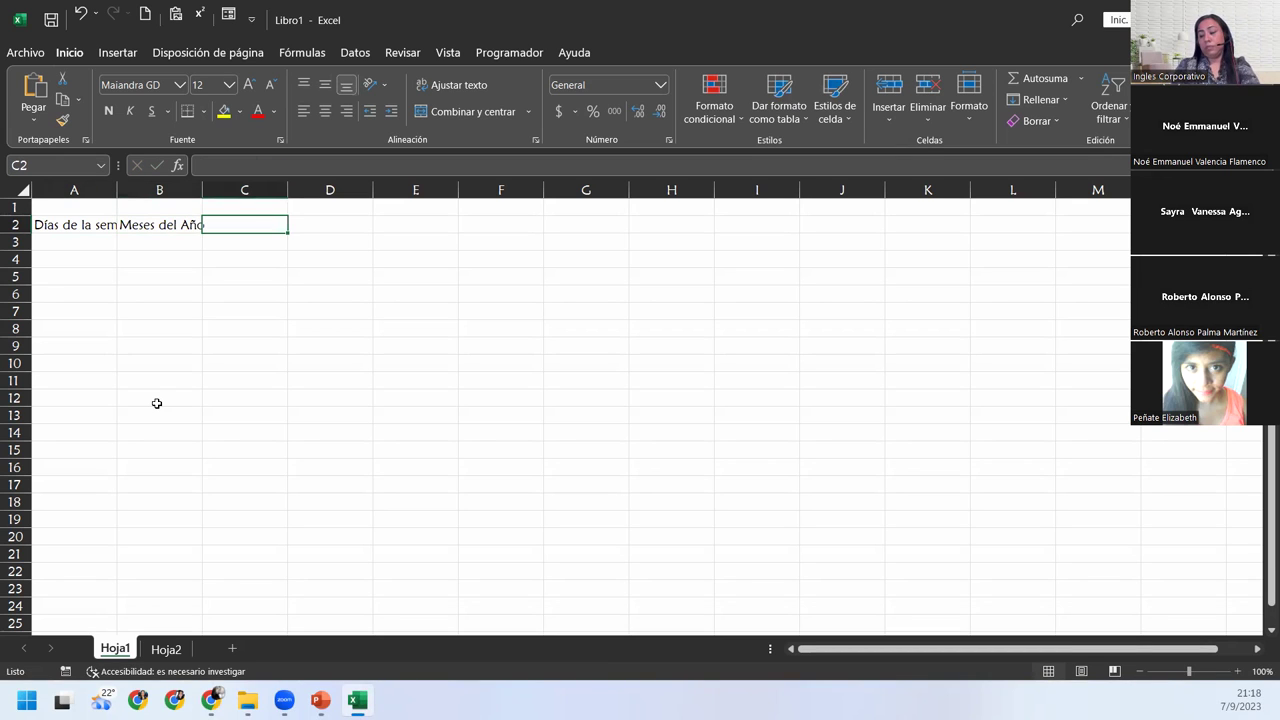
Step: Make row 2 slightly taller and center its contents horizontally and vertically
{"action": "left_click", "coordinate": [13, 224]}
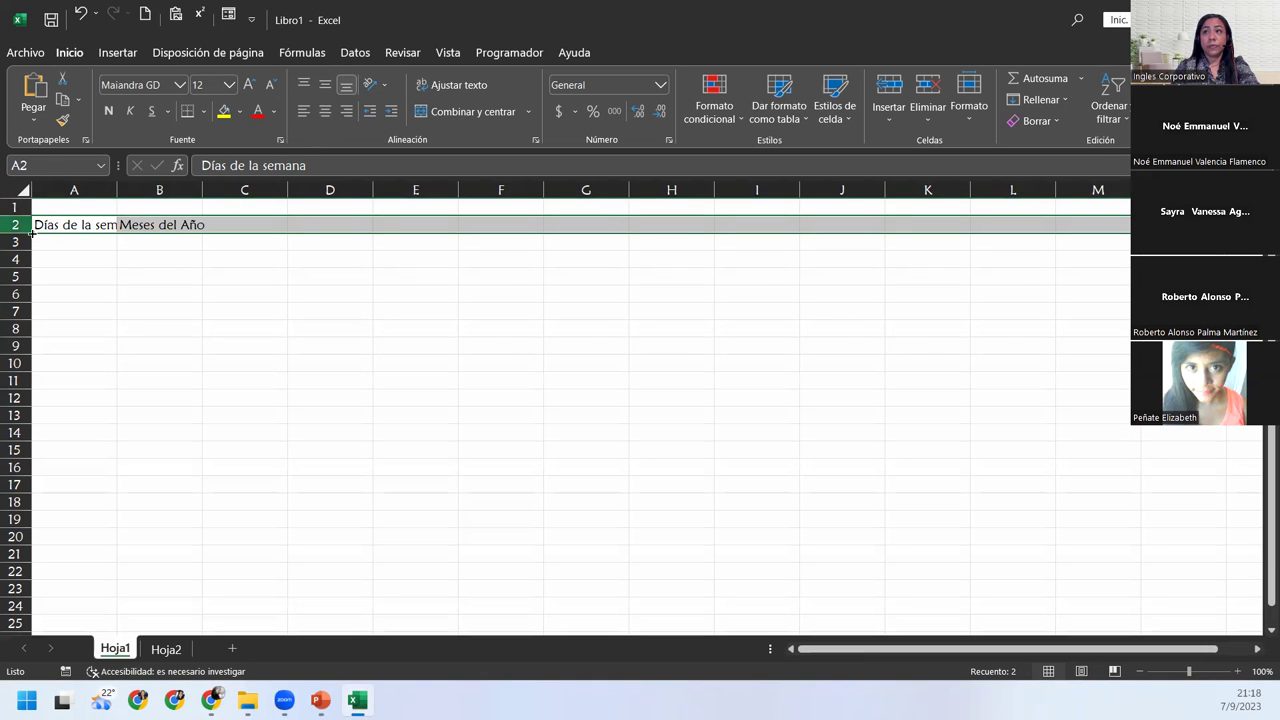
{"action": "left_click_drag", "start_coordinate": [18, 232], "coordinate": [20, 240]}
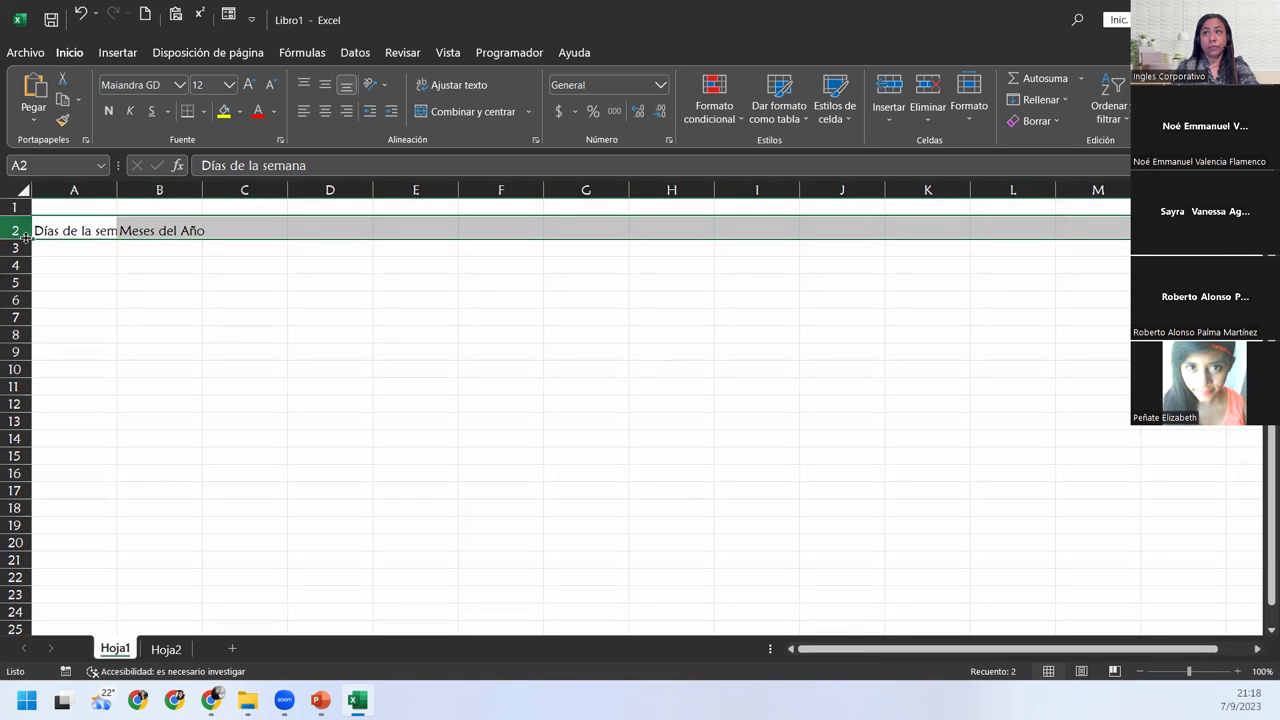
{"action": "left_click", "coordinate": [325, 111]}
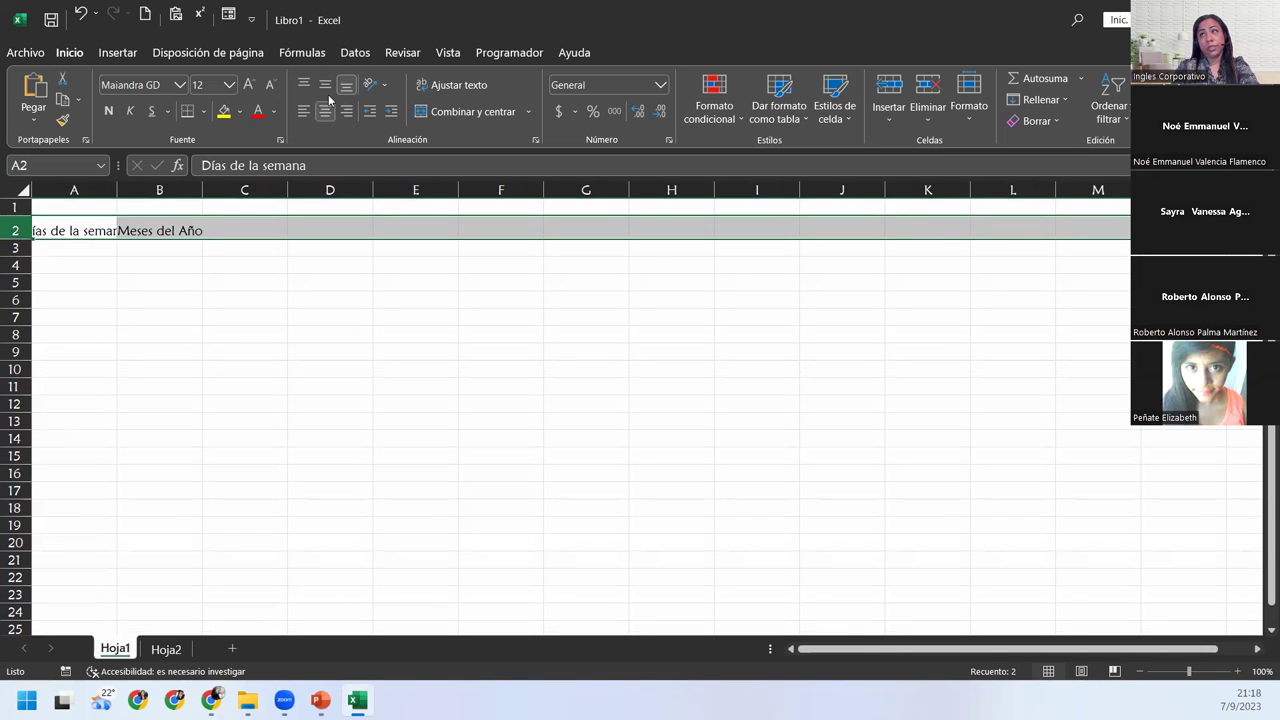
{"action": "left_click", "coordinate": [327, 89]}
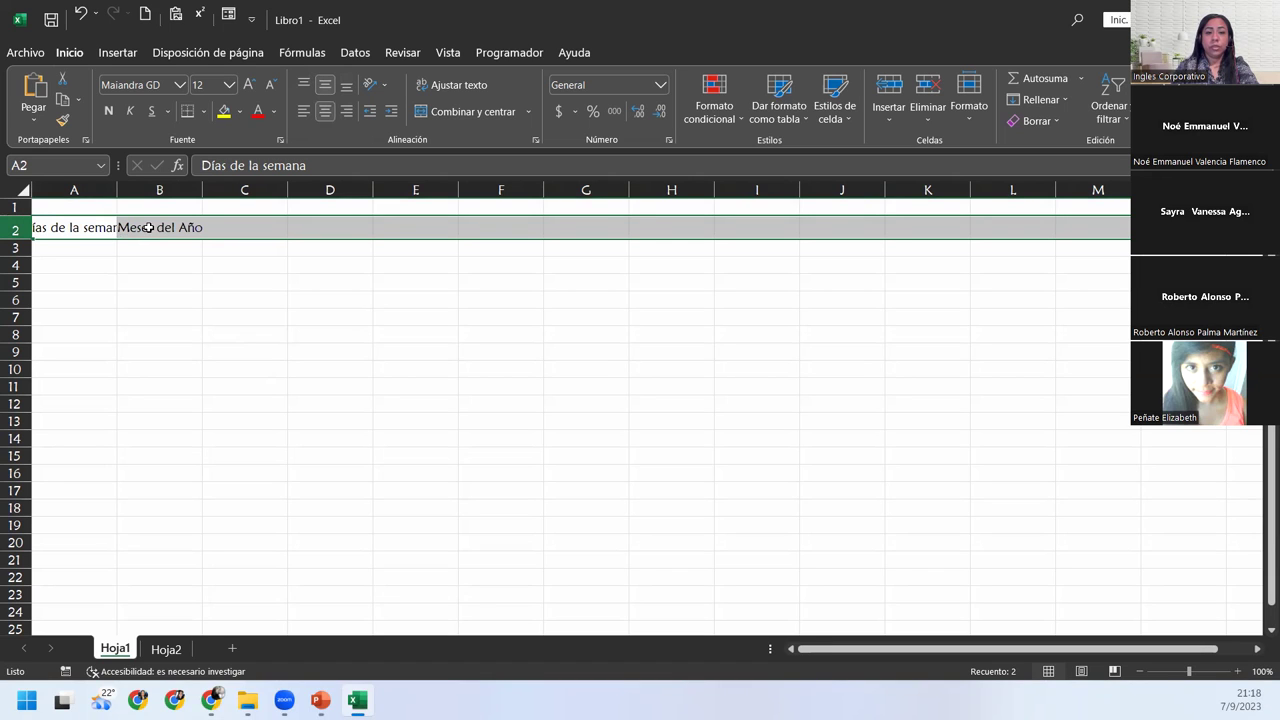
Step: Wrap the text across row 2 and increase the row's height to give the two-line headings more room
{"action": "left_click", "coordinate": [444, 85]}
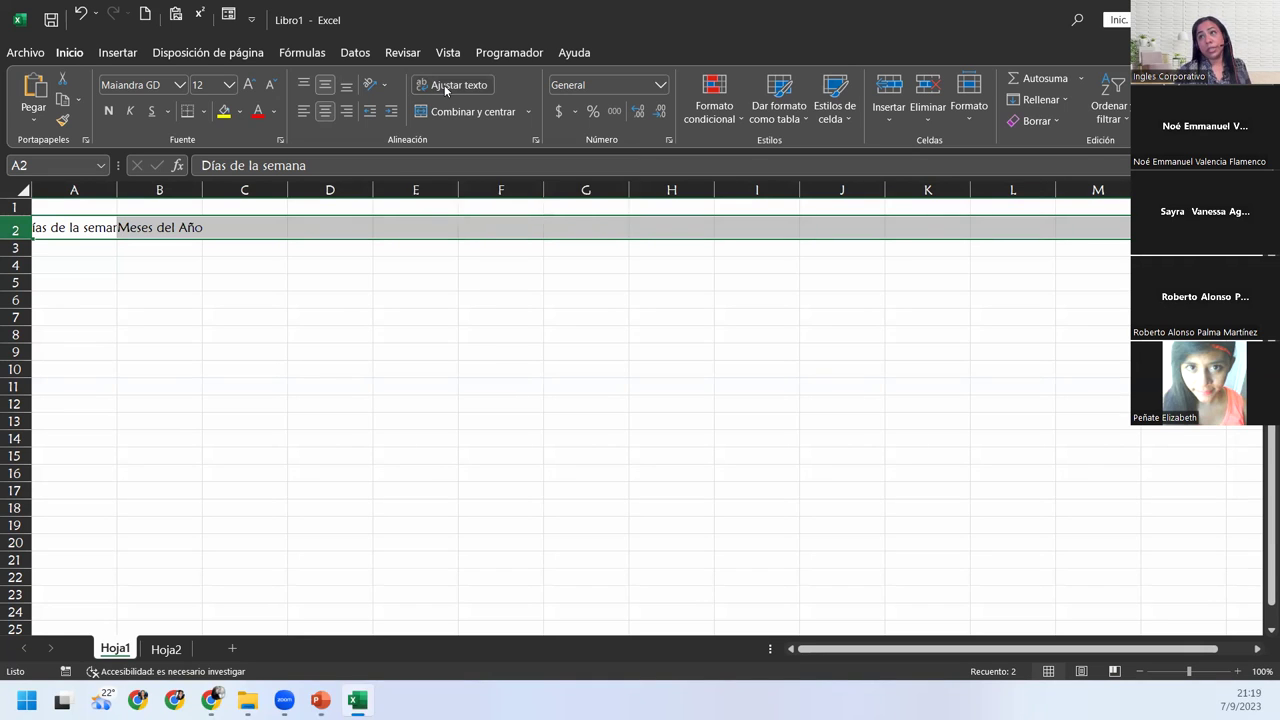
{"action": "left_click_drag", "start_coordinate": [17, 239], "coordinate": [17, 248]}
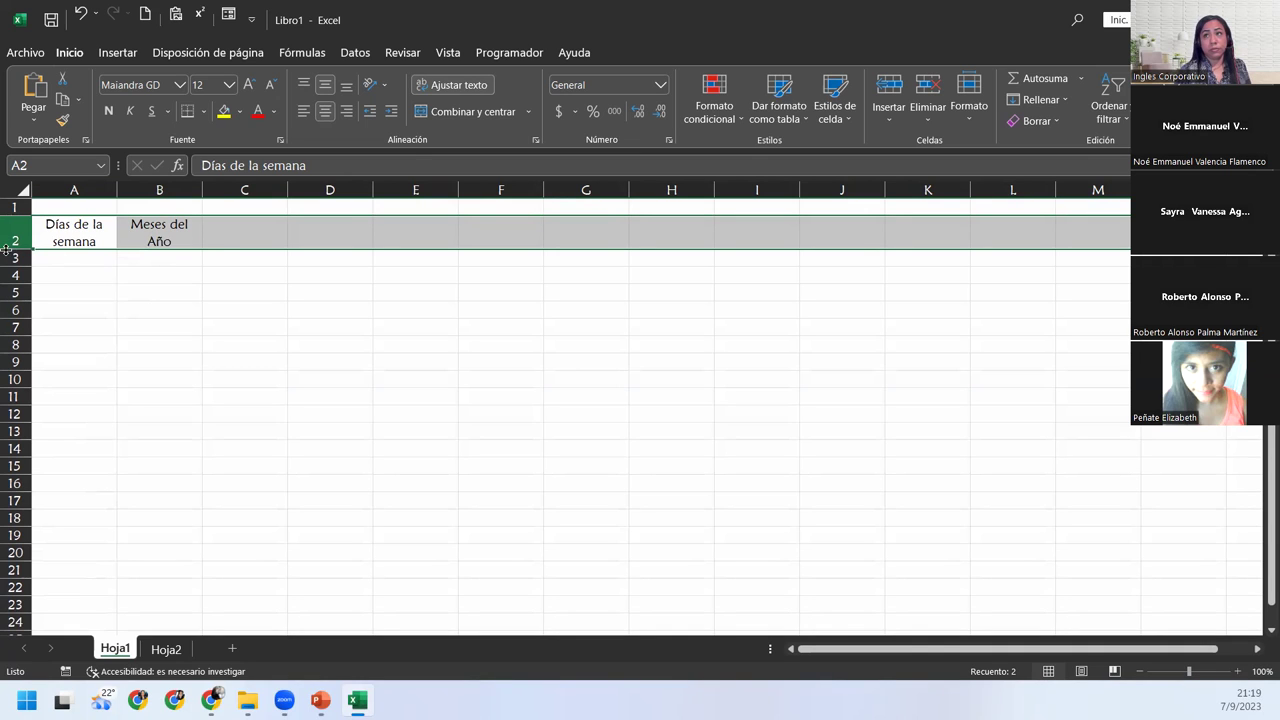
{"action": "left_click_drag", "start_coordinate": [6, 250], "coordinate": [8, 257]}
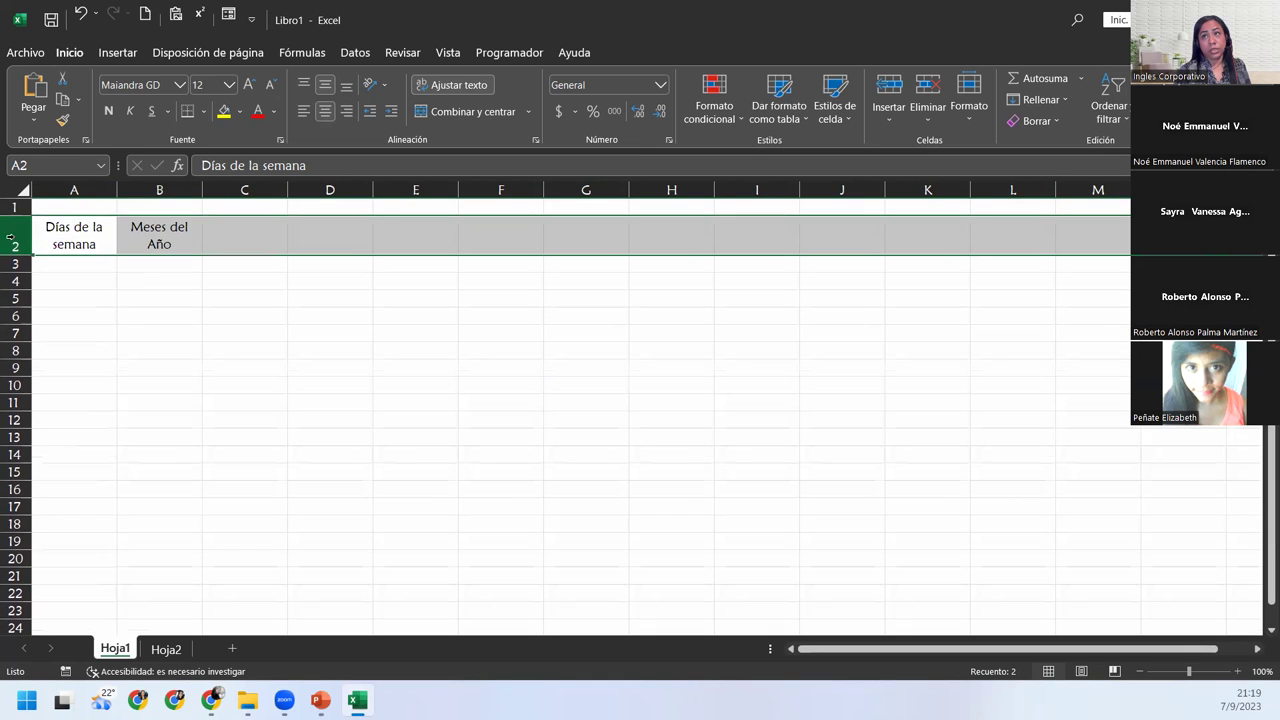
{"action": "right_click", "coordinate": [10, 234]}
{"action": "left_click", "coordinate": [106, 432]}
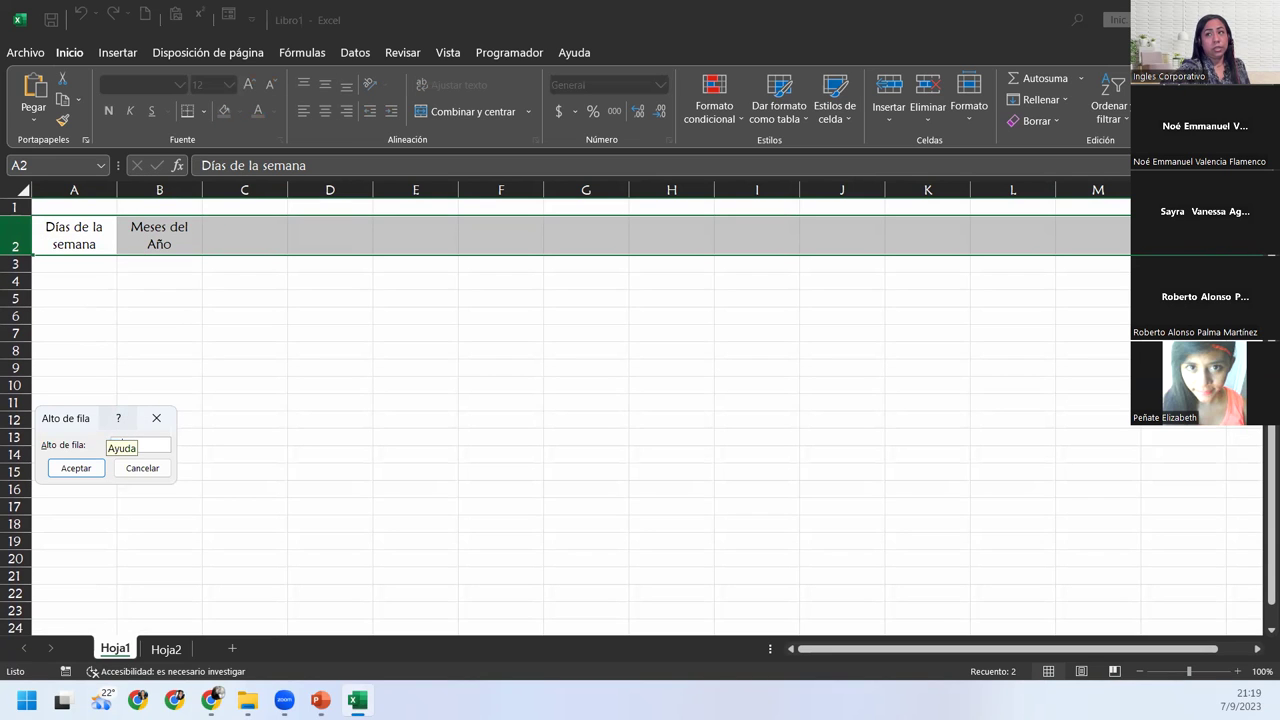
{"action": "key", "text": "Return"}
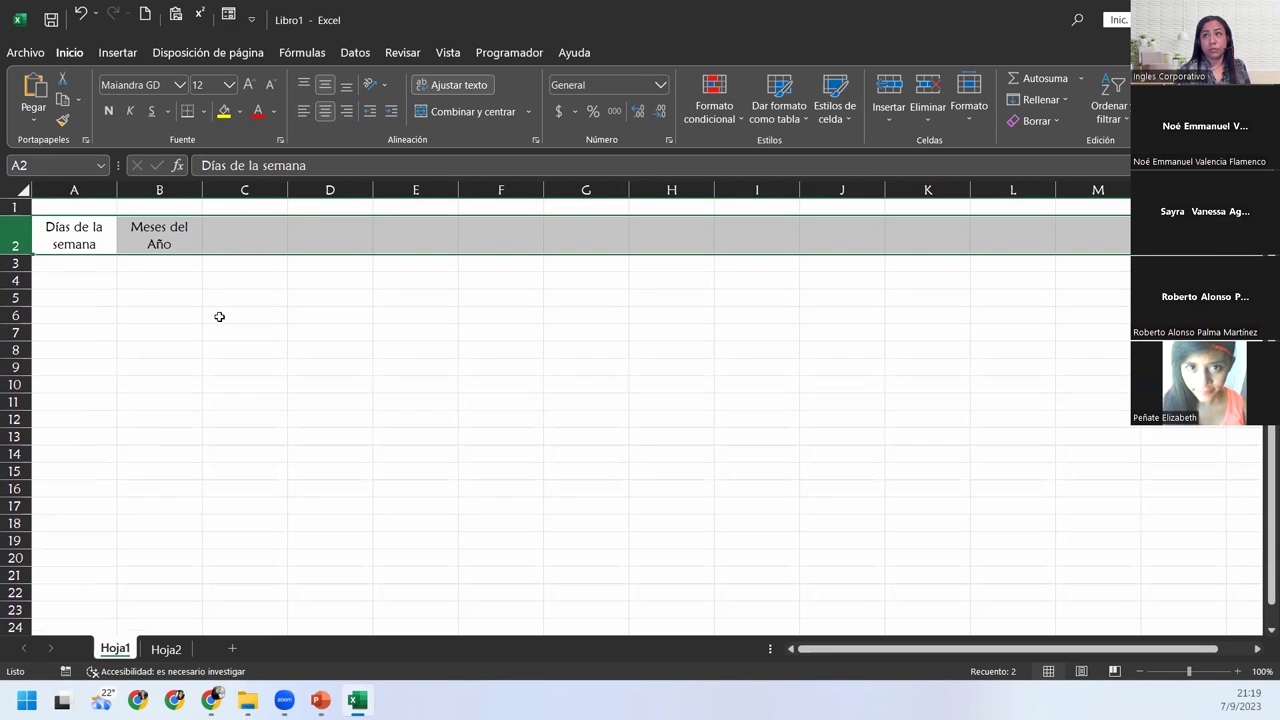
Step: Enter the heading "Números naturales" in cell C2
{"action": "left_click", "coordinate": [245, 234]}
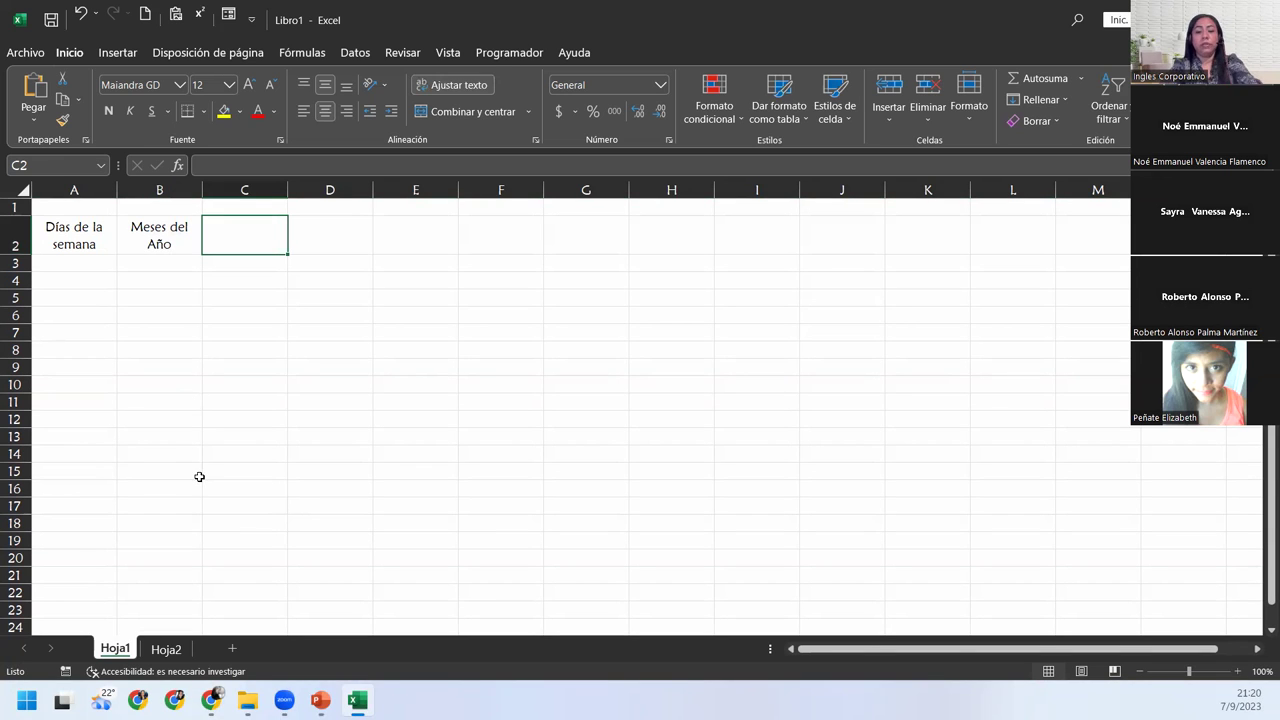
{"action": "type", "text": "N"}
{"action": "type", "text": "ombr"}
{"action": "key", "text": "BackSpace"}
{"action": "key", "text": "BackSpace"}
{"action": "key", "text": "BackSpace"}
{"action": "key", "text": "BackSpace"}
{"action": "type", "text": "úmeros naturales"}
{"action": "key", "text": "Tab"}
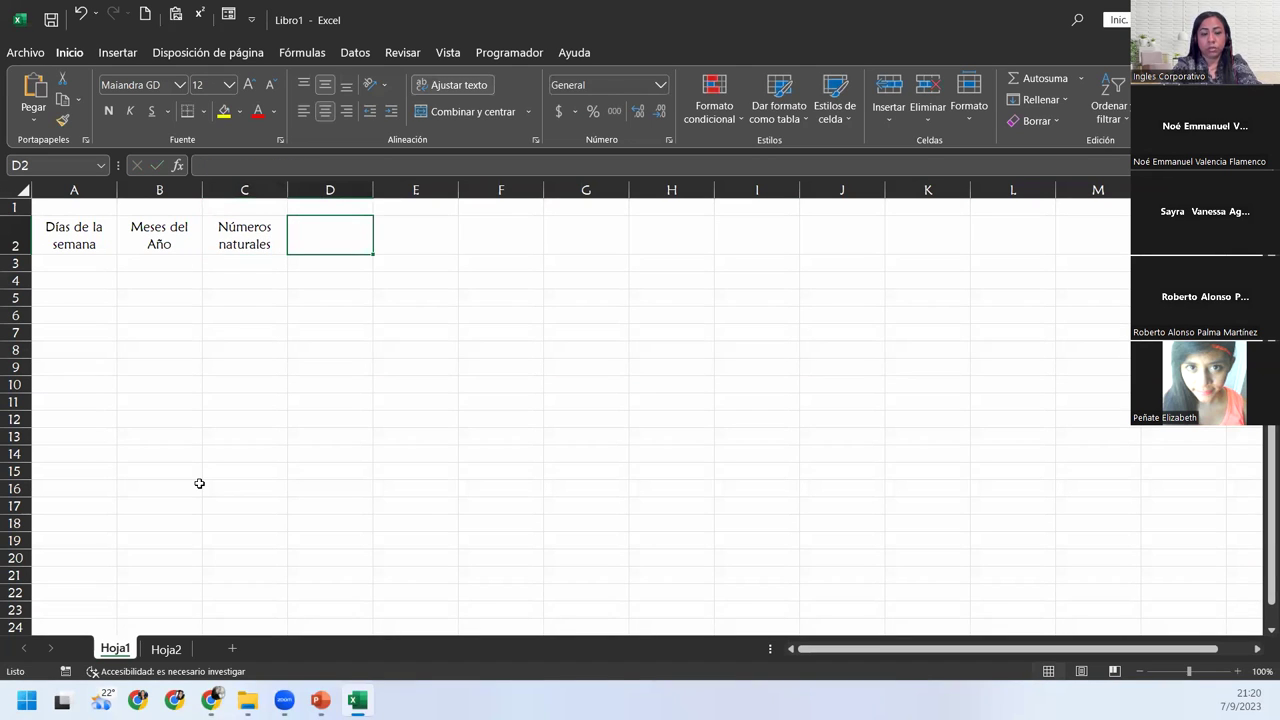
Step: Enter the headings "Números pares" in cell D2 and "Números impares" in cell E2
{"action": "type", "text": "Númer"}
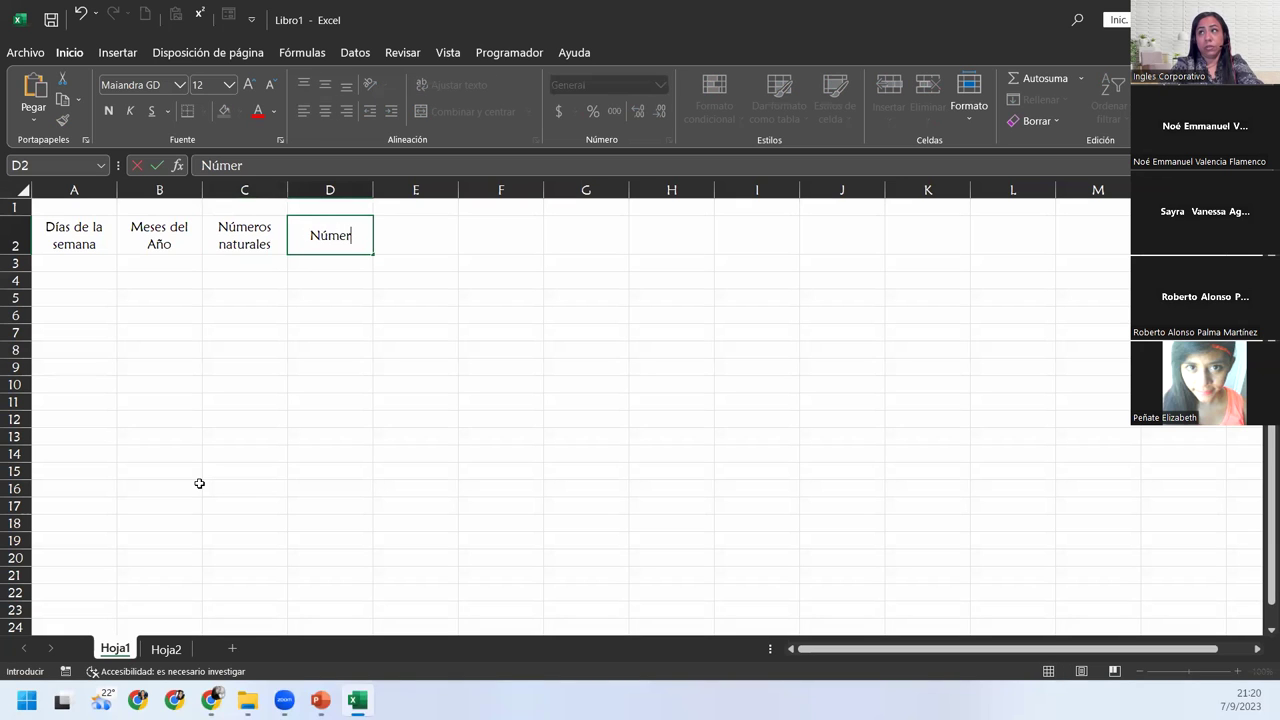
{"action": "type", "text": "os pares"}
{"action": "key", "text": "ctrl+Return"}
{"action": "key", "text": "Tab"}
{"action": "type", "text": "N"}
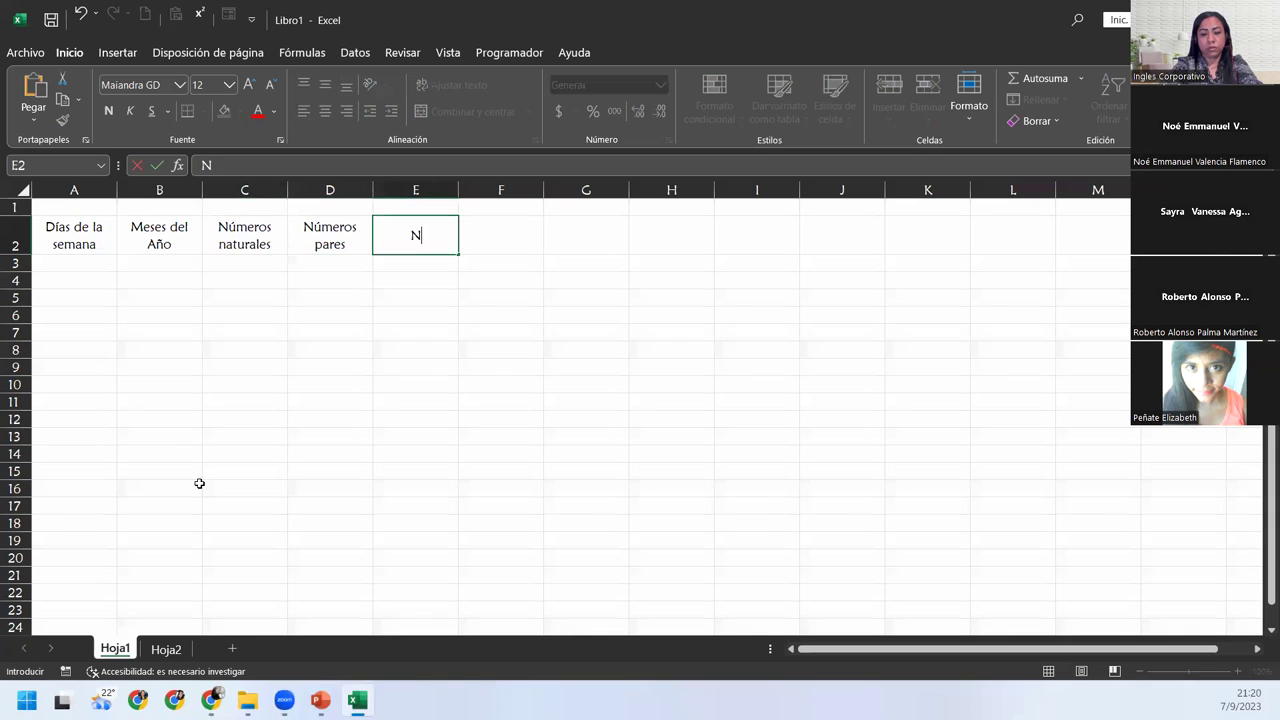
{"action": "type", "text": "úmeros impares"}
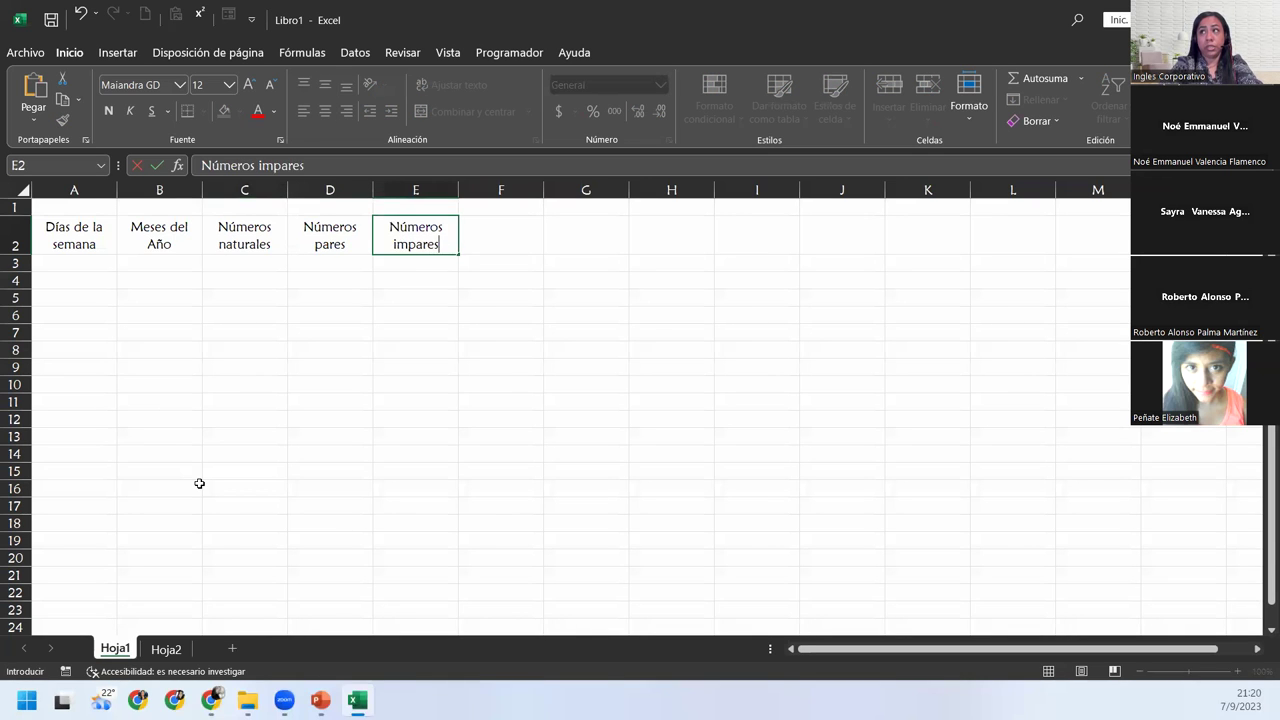
{"action": "key", "text": "Tab"}
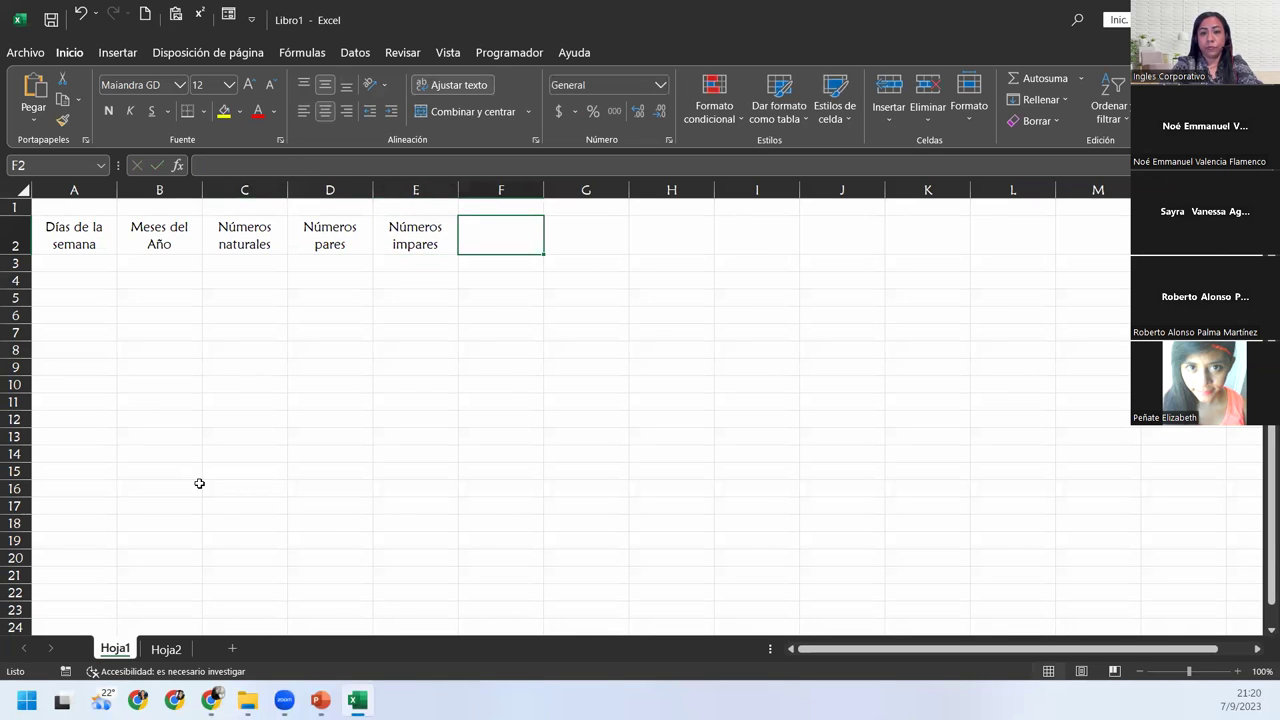
Step: Enter the heading "Múltiplos de 8" in cell F2, with the accent on the ú
{"action": "type", "text": "Multiplos"}
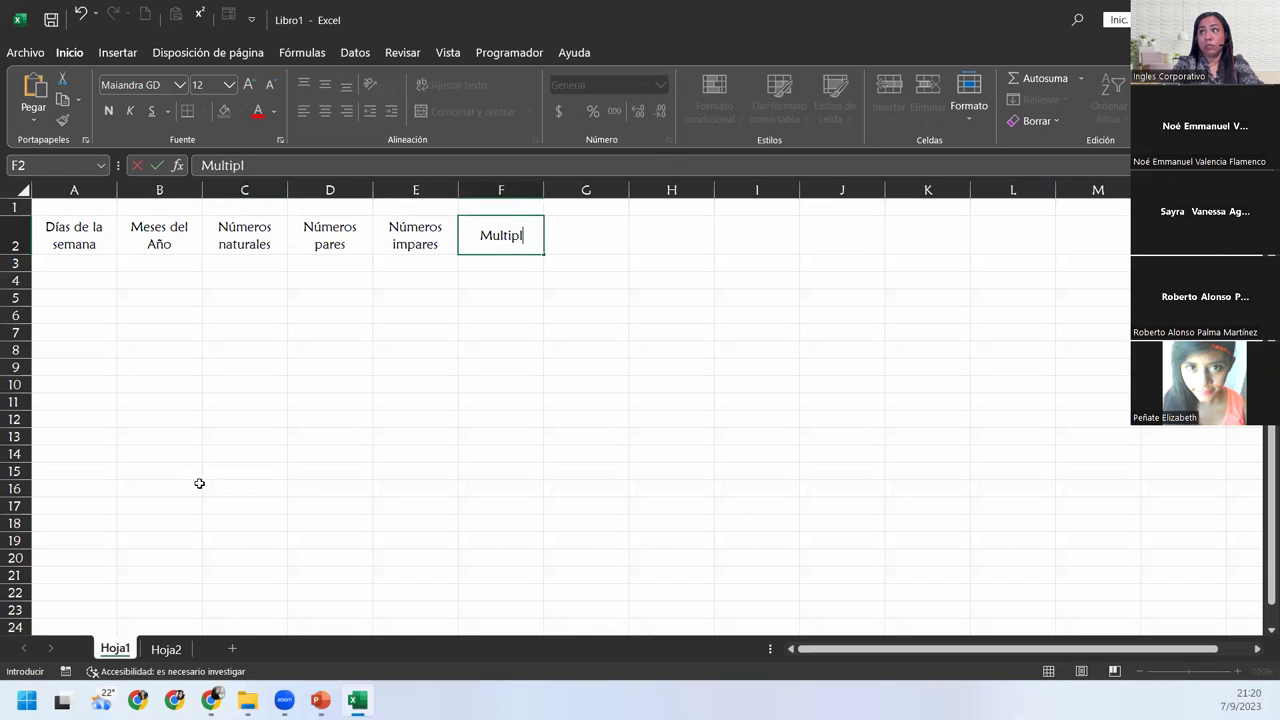
{"action": "key", "text": "BackSpace"}
{"action": "key", "text": "BackSpace"}
{"action": "key", "text": "BackSpace"}
{"action": "key", "text": "BackSpace"}
{"action": "key", "text": "BackSpace"}
{"action": "key", "text": "BackSpace"}
{"action": "key", "text": "BackSpace"}
{"action": "key", "text": "BackSpace"}
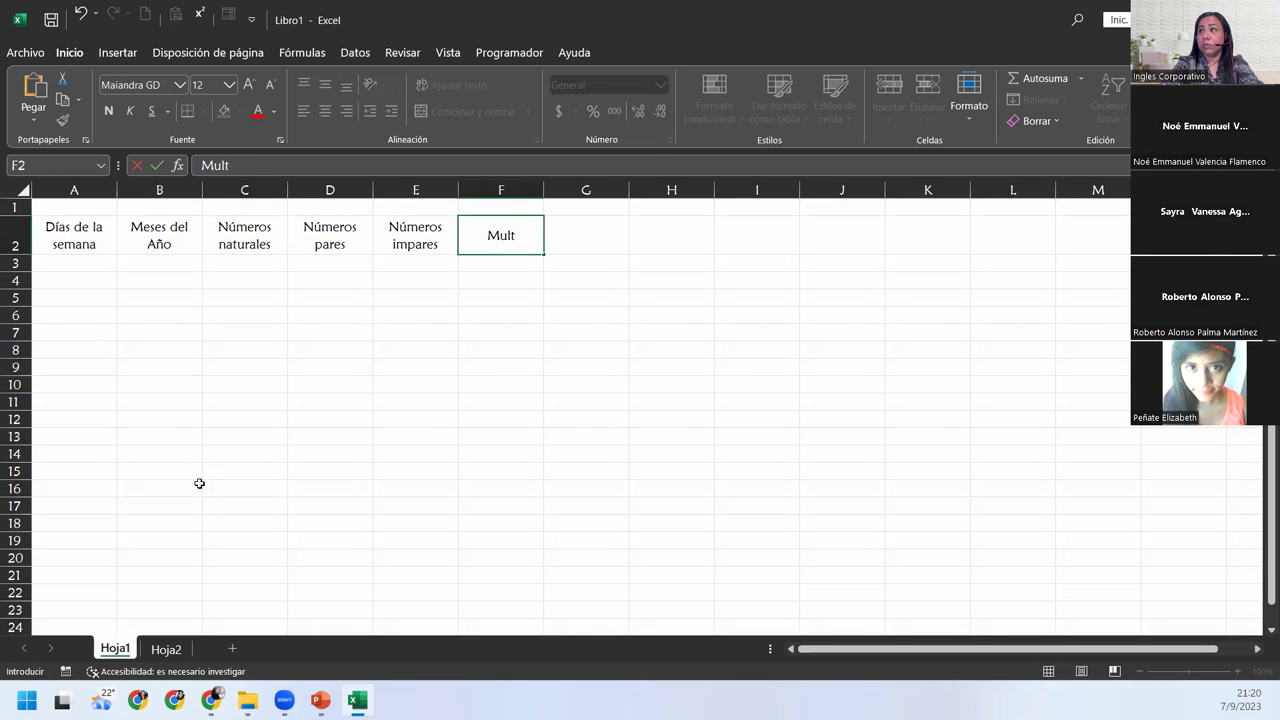
{"action": "type", "text": "ú"}
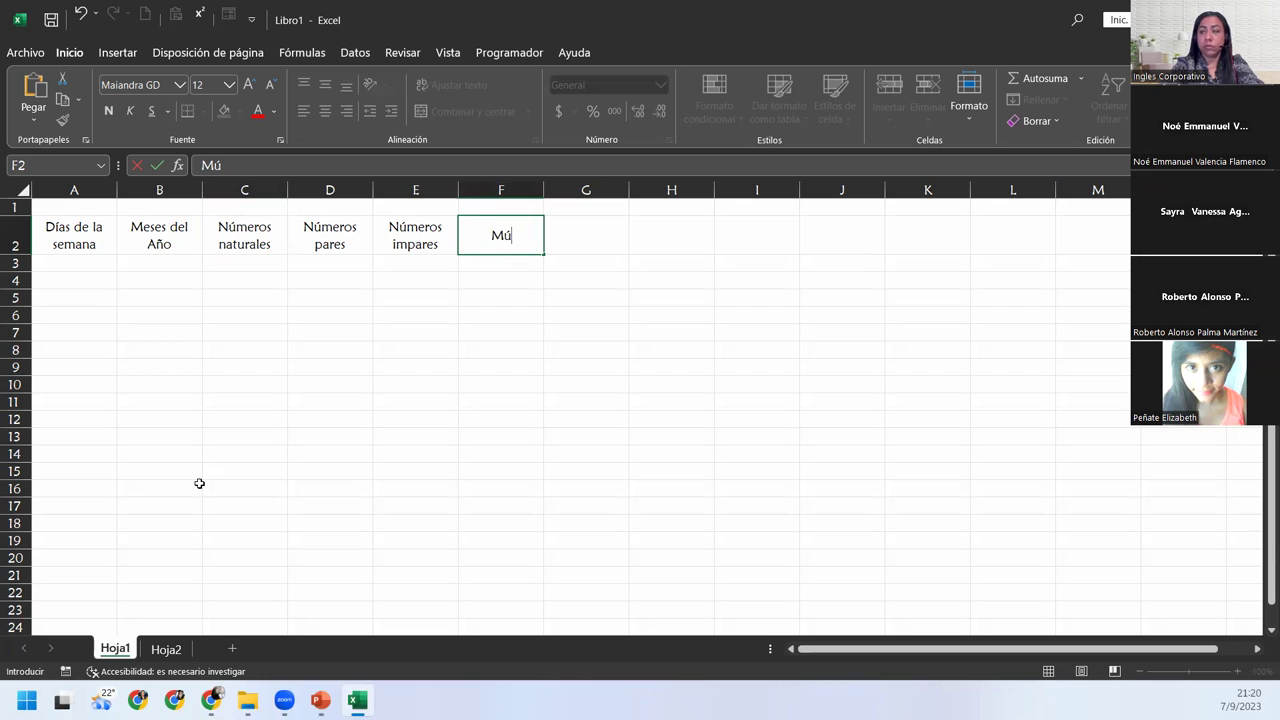
{"action": "type", "text": "lt"}
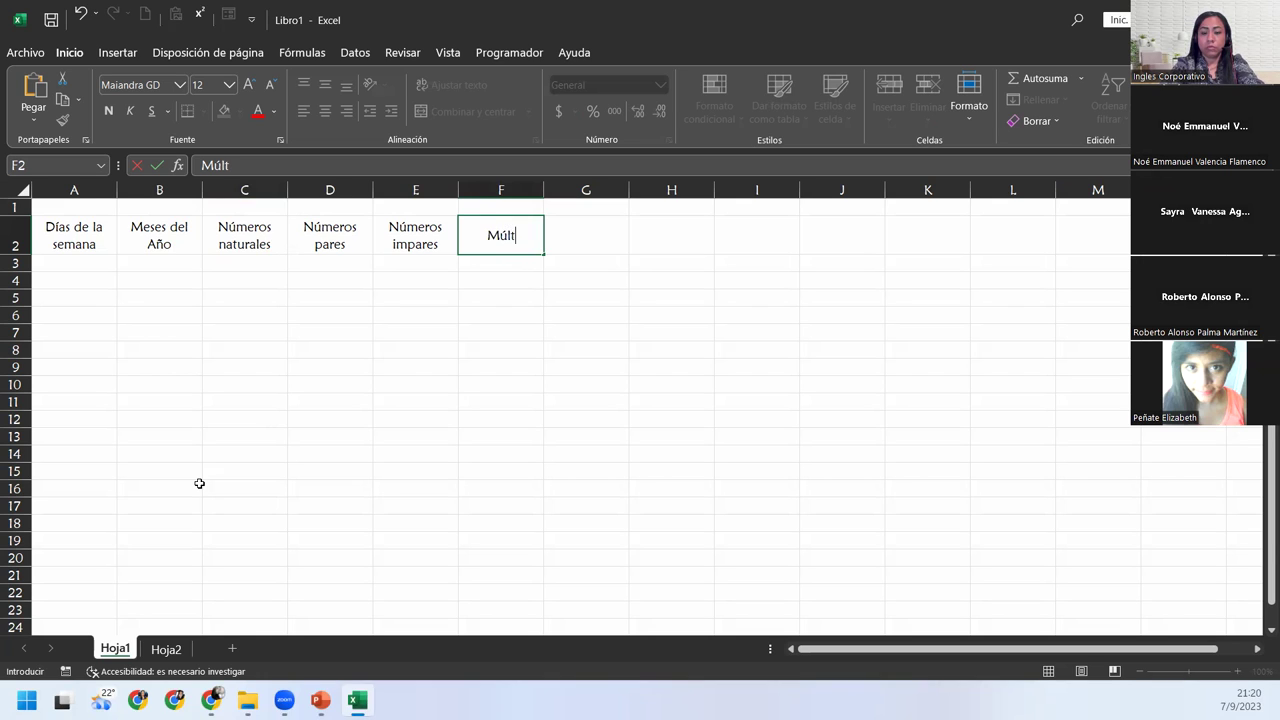
{"action": "type", "text": "iplos de"}
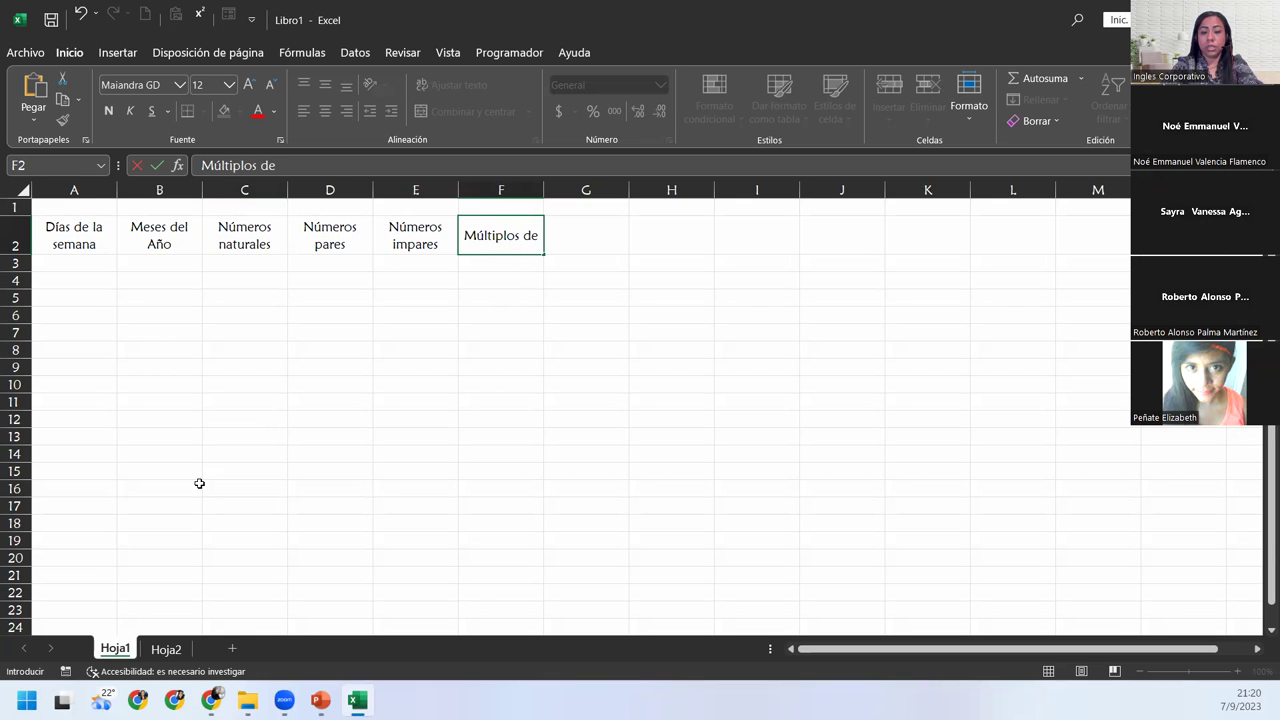
{"action": "type", "text": " 8"}
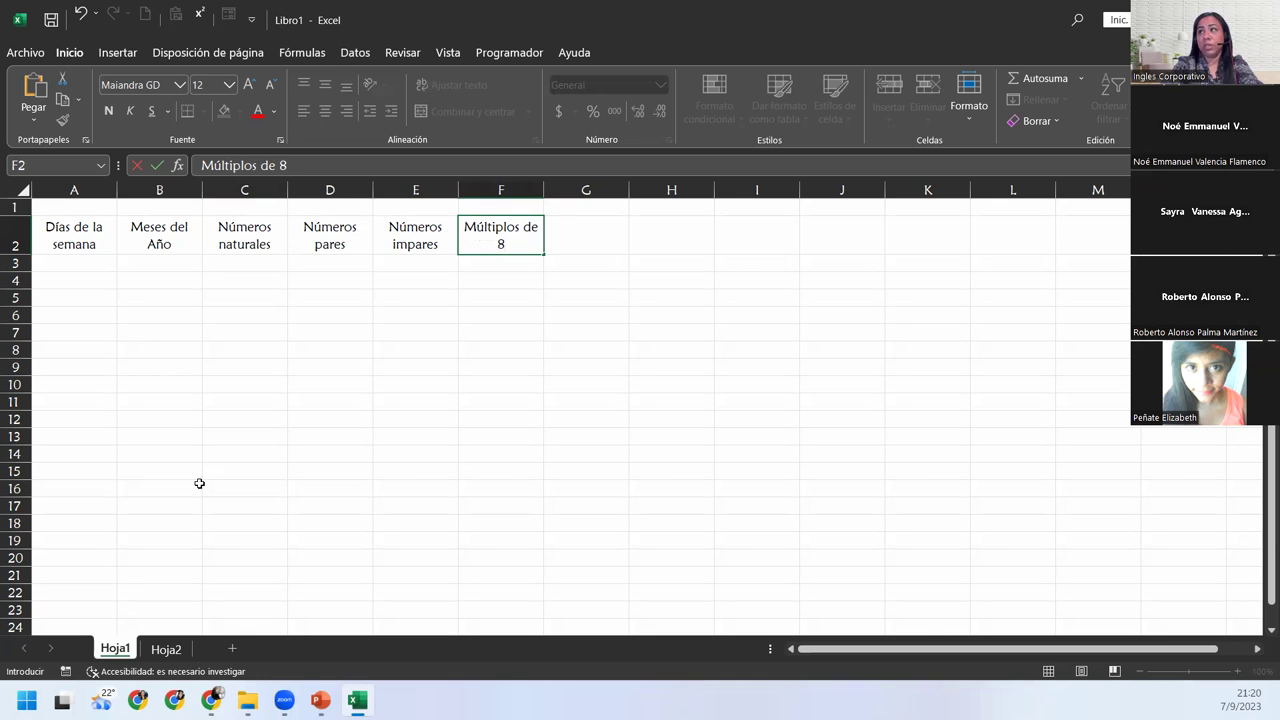
{"action": "key", "text": "Tab"}
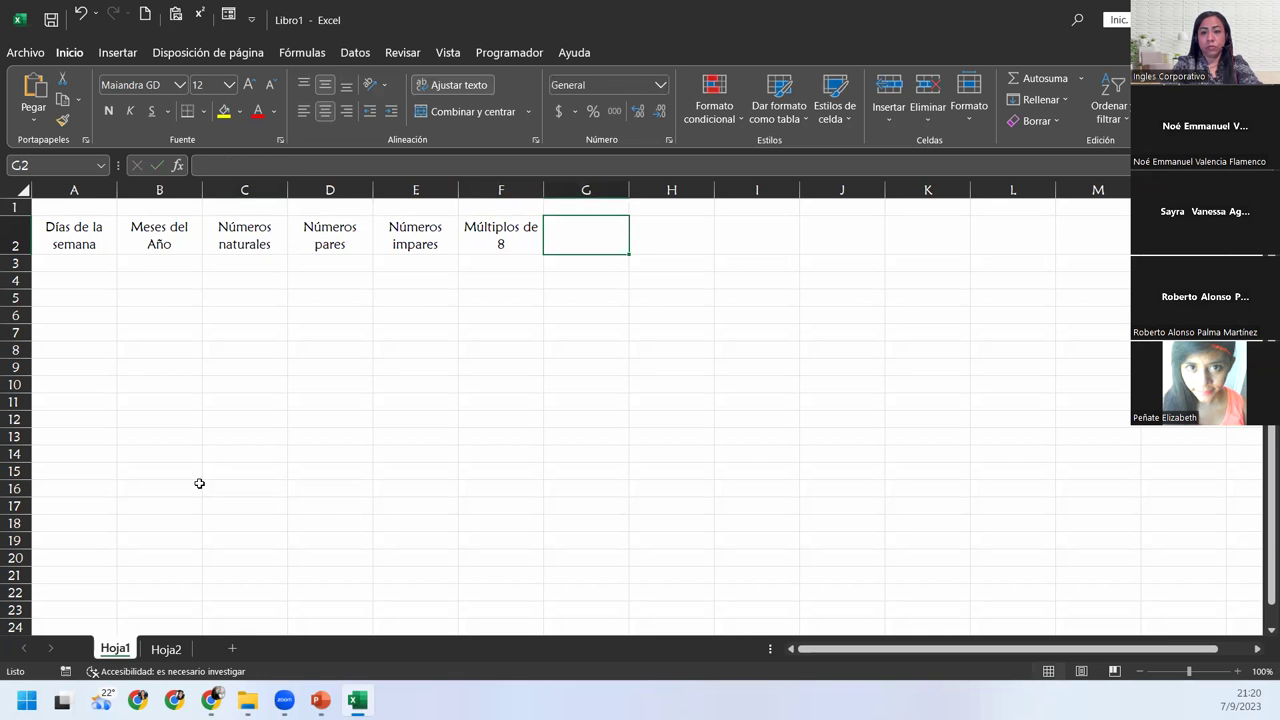
Step: Enter the heading "Correlativo en días" in cell G2, with the accent on the í
{"action": "type", "text": "Correl"}
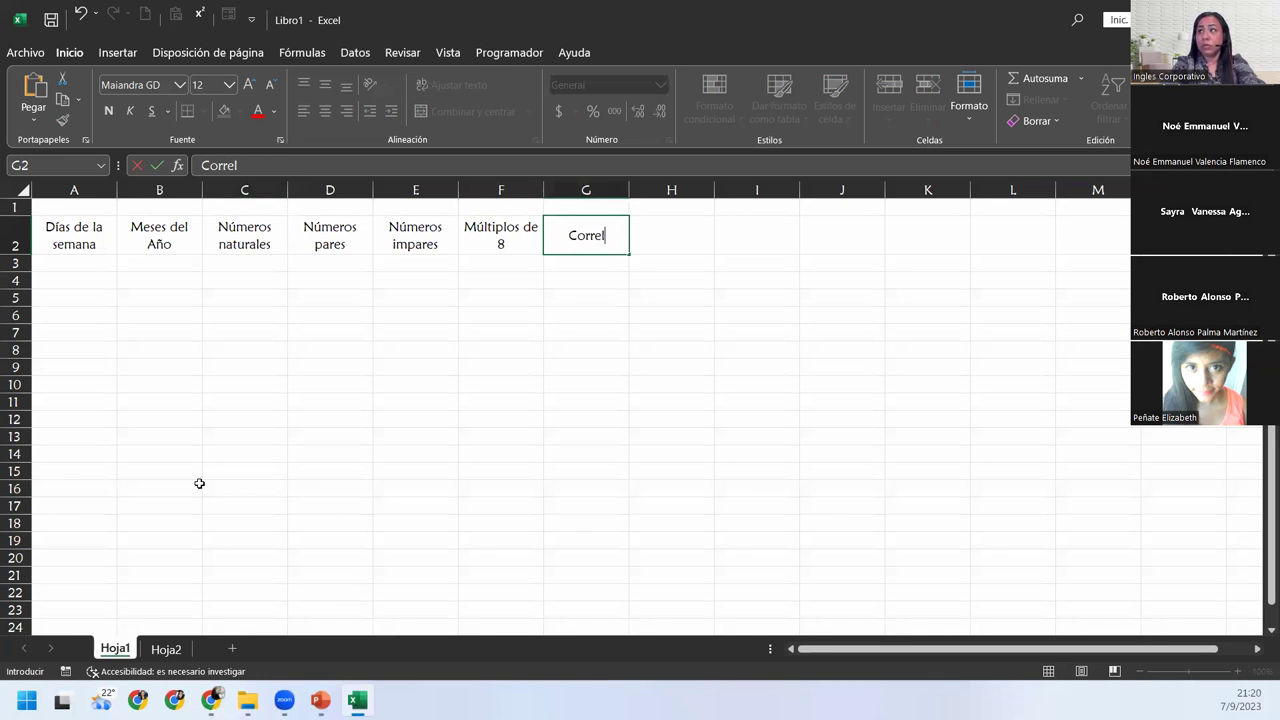
{"action": "type", "text": "ativo en dúas"}
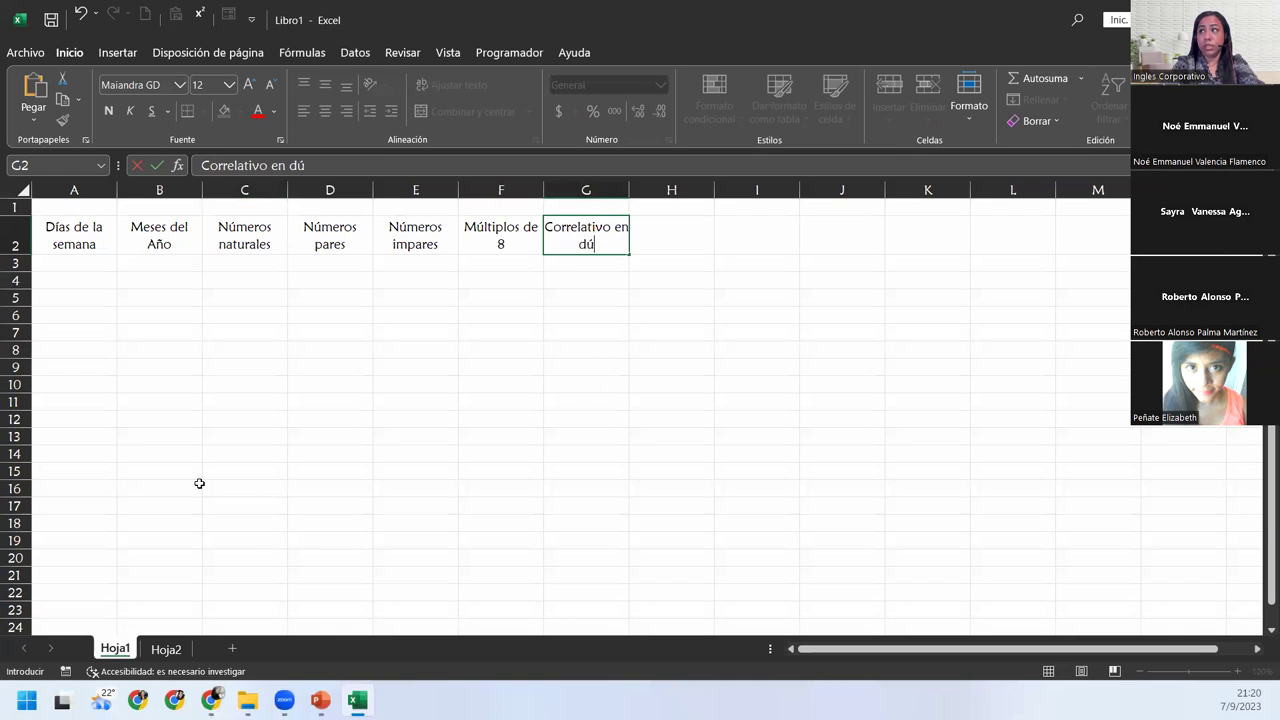
{"action": "key", "text": "BackSpace"}
{"action": "key", "text": "BackSpace"}
{"action": "key", "text": "BackSpace"}
{"action": "type", "text": "ías"}
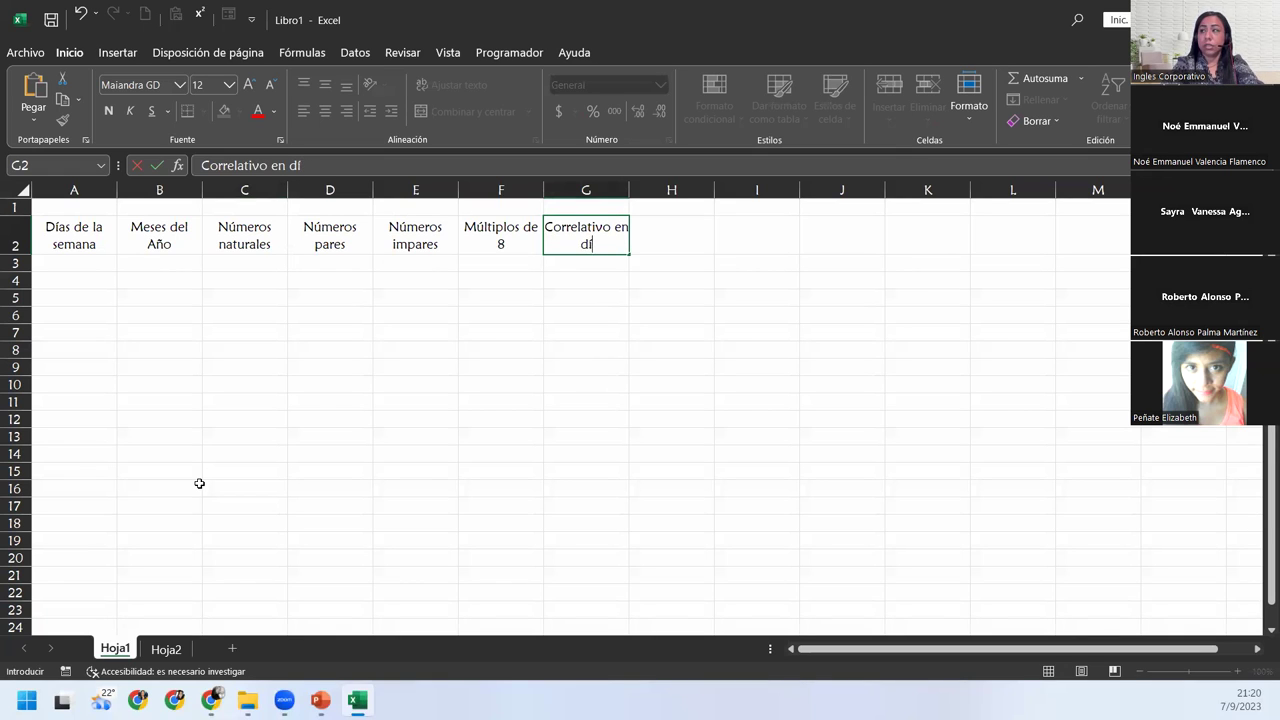
{"action": "key", "text": "Tab"}
Step: Enter the heading "Correlativo en meses" in cell H2
{"action": "type", "text": "Cor"}
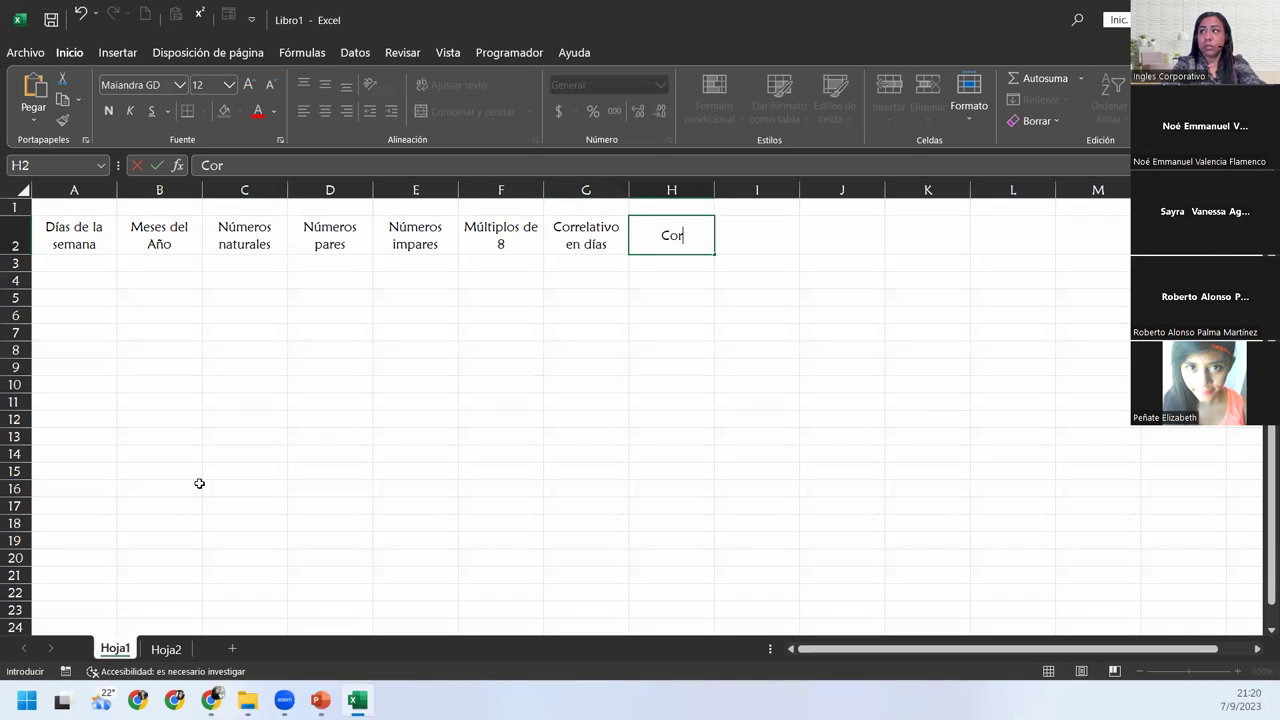
{"action": "type", "text": "relativo en m"}
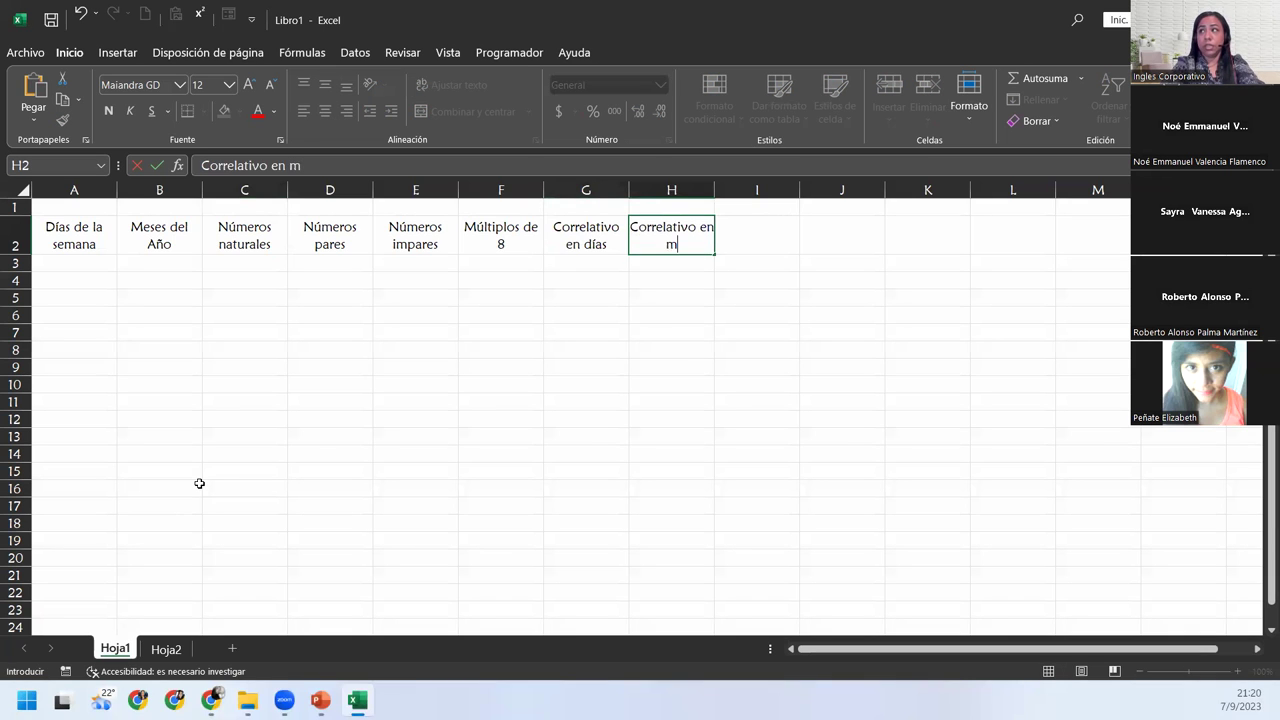
{"action": "type", "text": "eses"}
{"action": "key", "text": "Tab"}
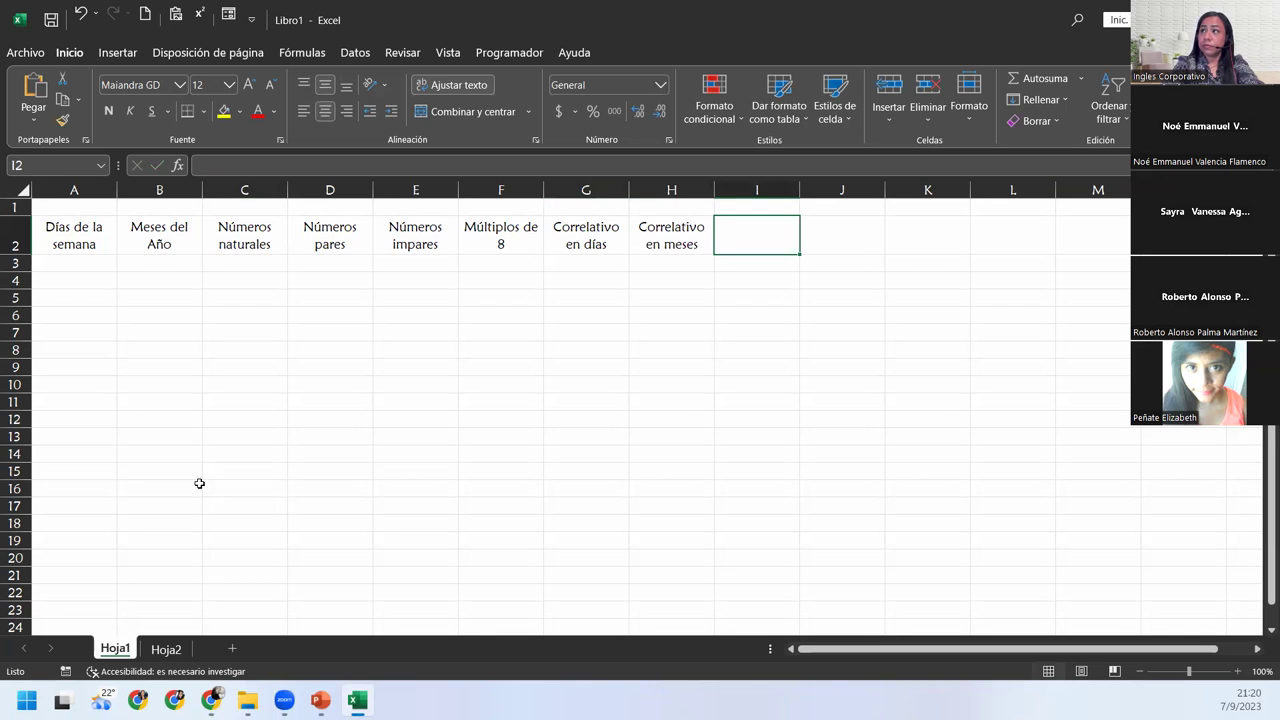
Step: Enter the heading "Días Laborables" in cell I2
{"action": "type", "text": "D"}
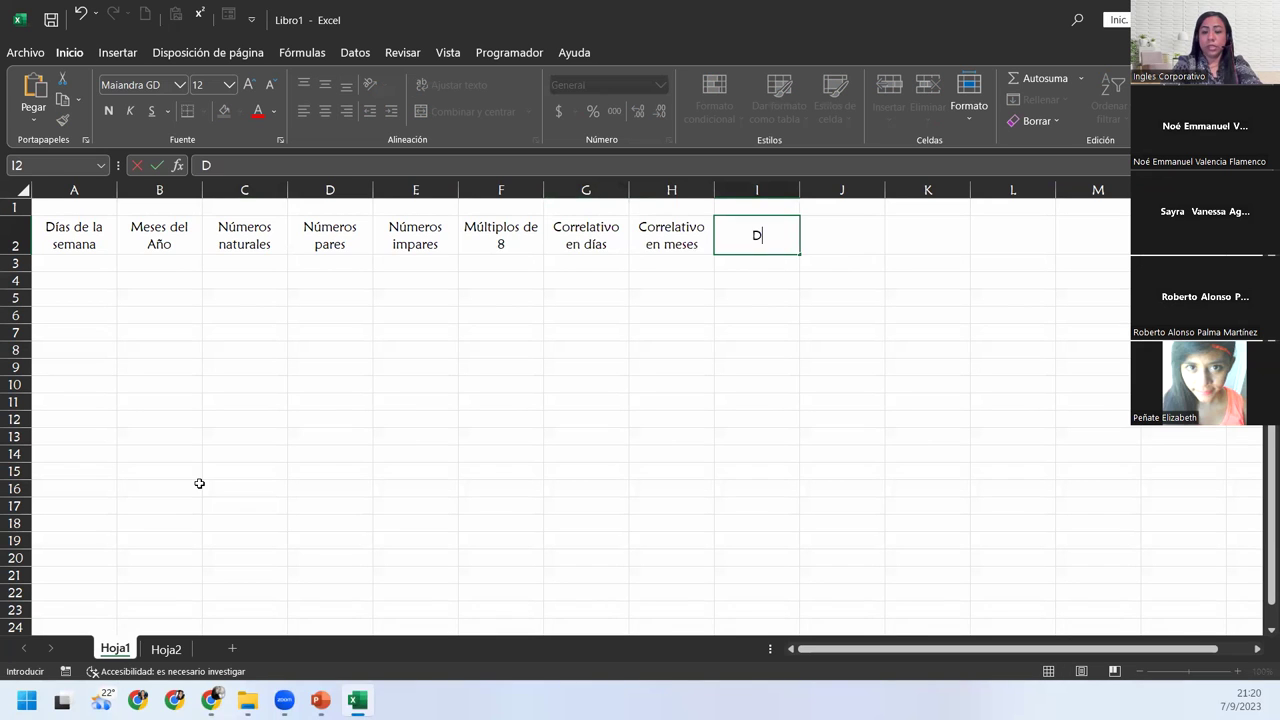
{"action": "type", "text": "'sa"}
{"action": "key", "text": "BackSpace"}
{"action": "key", "text": "BackSpace"}
{"action": "key", "text": "BackSpace"}
{"action": "type", "text": "ías"}
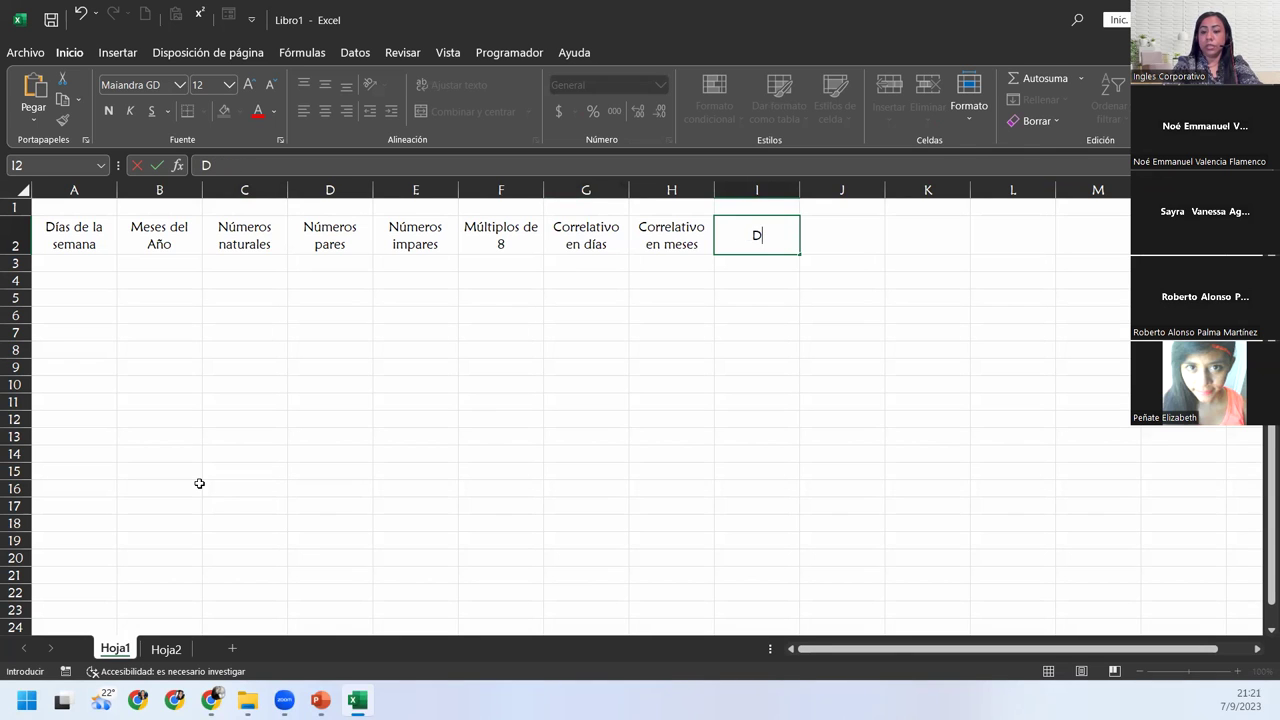
{"action": "type", "text": " Laborables"}
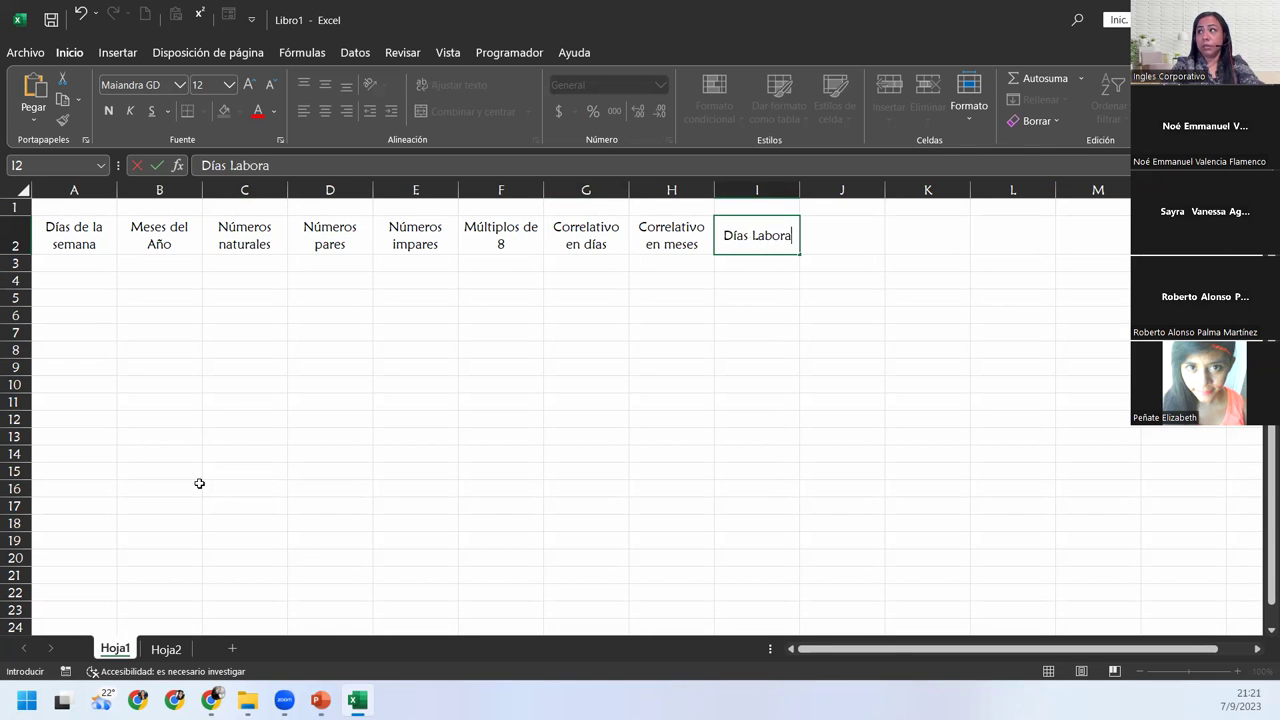
{"action": "key", "text": "Tab"}
Step: Enter the heading "Departamentos de El Salvador" in cell J2 and widen column J so the heading fits on two lines
{"action": "type", "text": "Departamentos de El Salvador"}
{"action": "key", "text": "Return"}
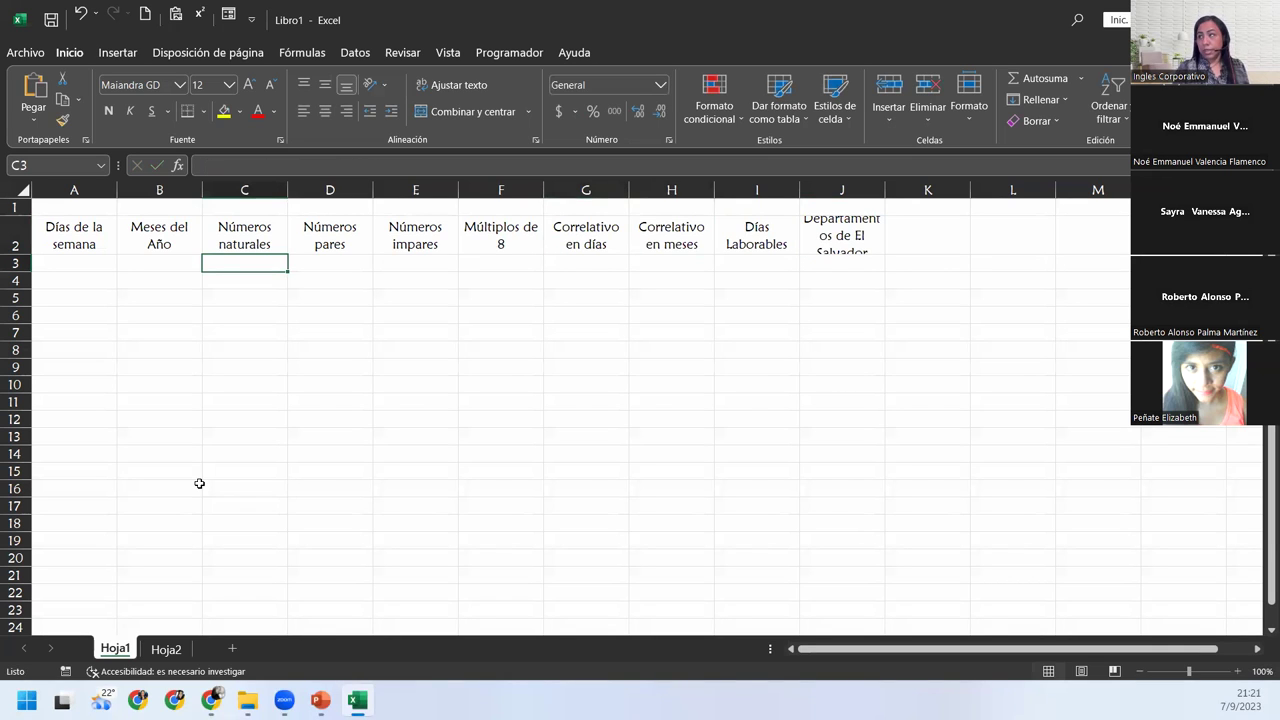
{"action": "left_click", "coordinate": [856, 244]}
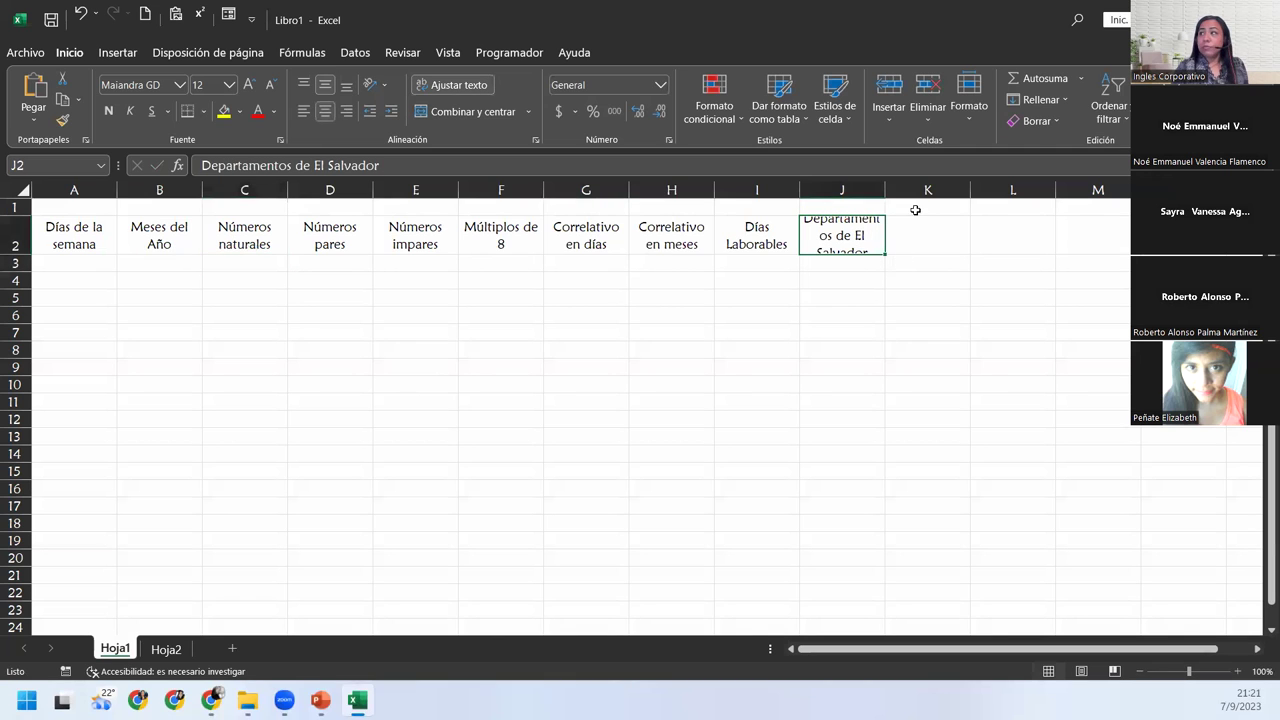
{"action": "left_click_drag", "start_coordinate": [885, 190], "coordinate": [905, 190]}
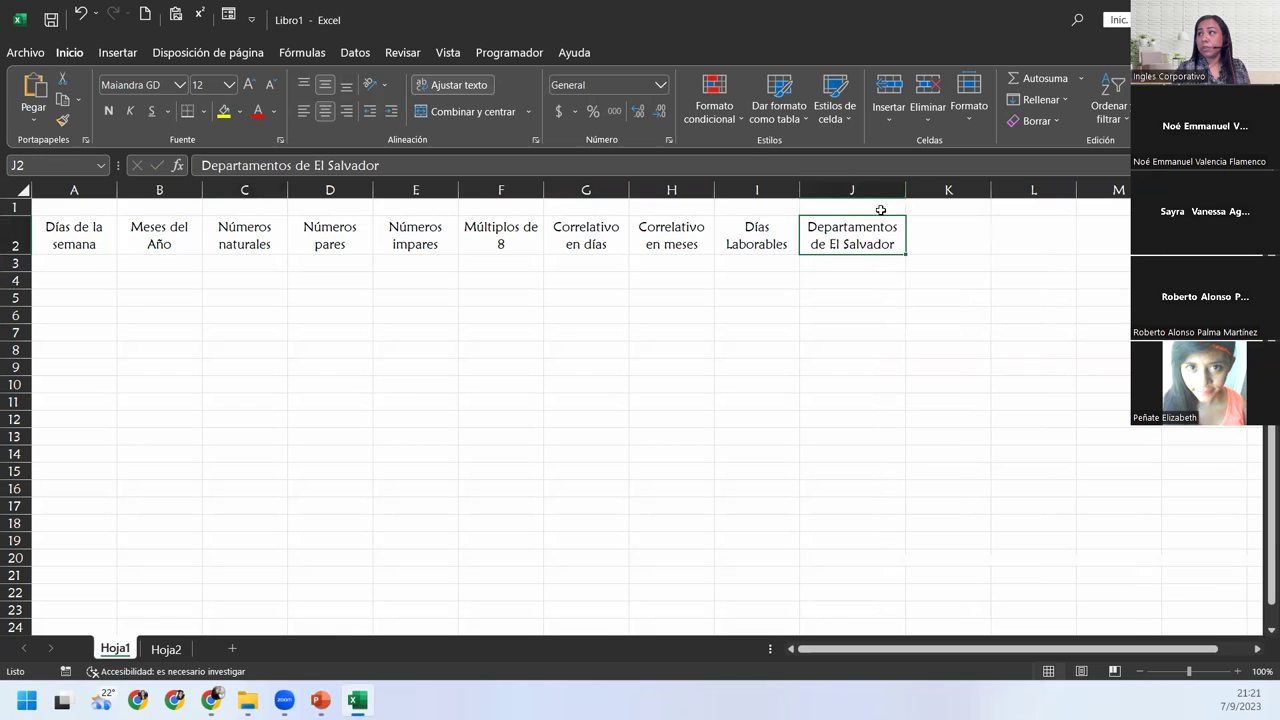
{"action": "left_click", "coordinate": [788, 330]}
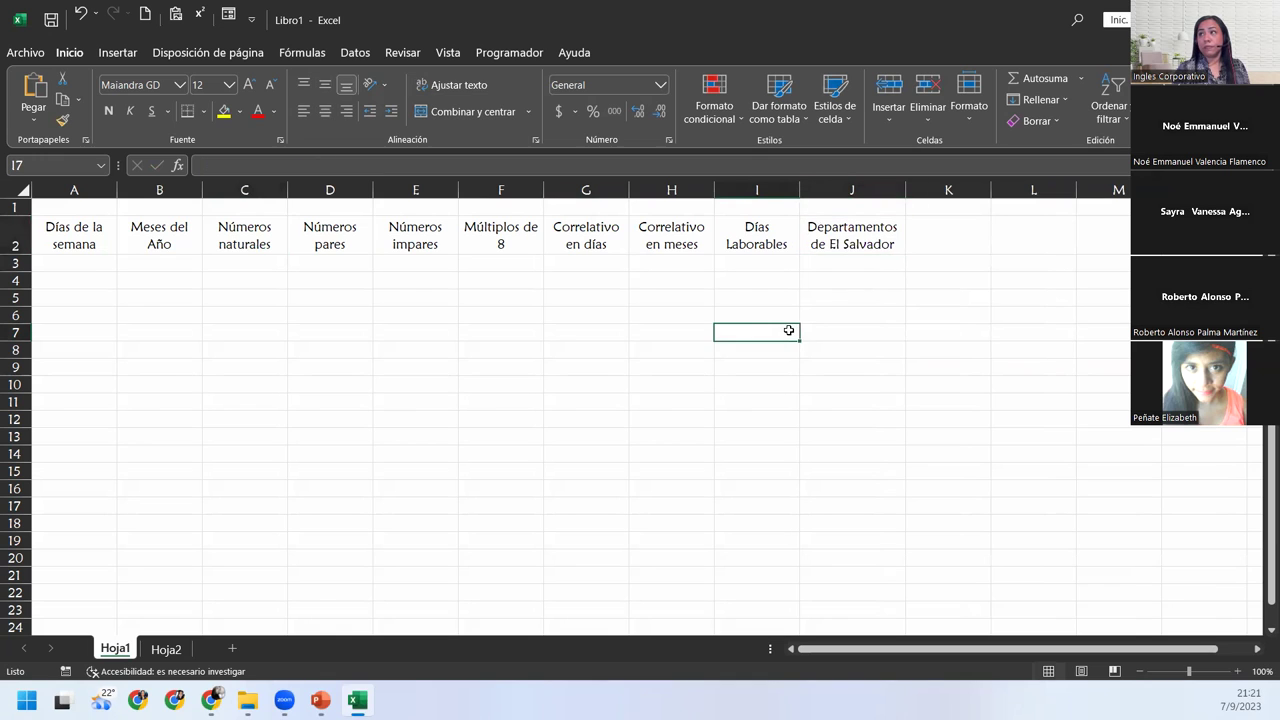
Step: Check the row height setting of the heading row without changing it
{"action": "left_click", "coordinate": [1239, 672]}
{"action": "left_click", "coordinate": [1239, 672]}
{"action": "left_click", "coordinate": [1239, 672]}
{"action": "left_click", "coordinate": [1239, 672]}
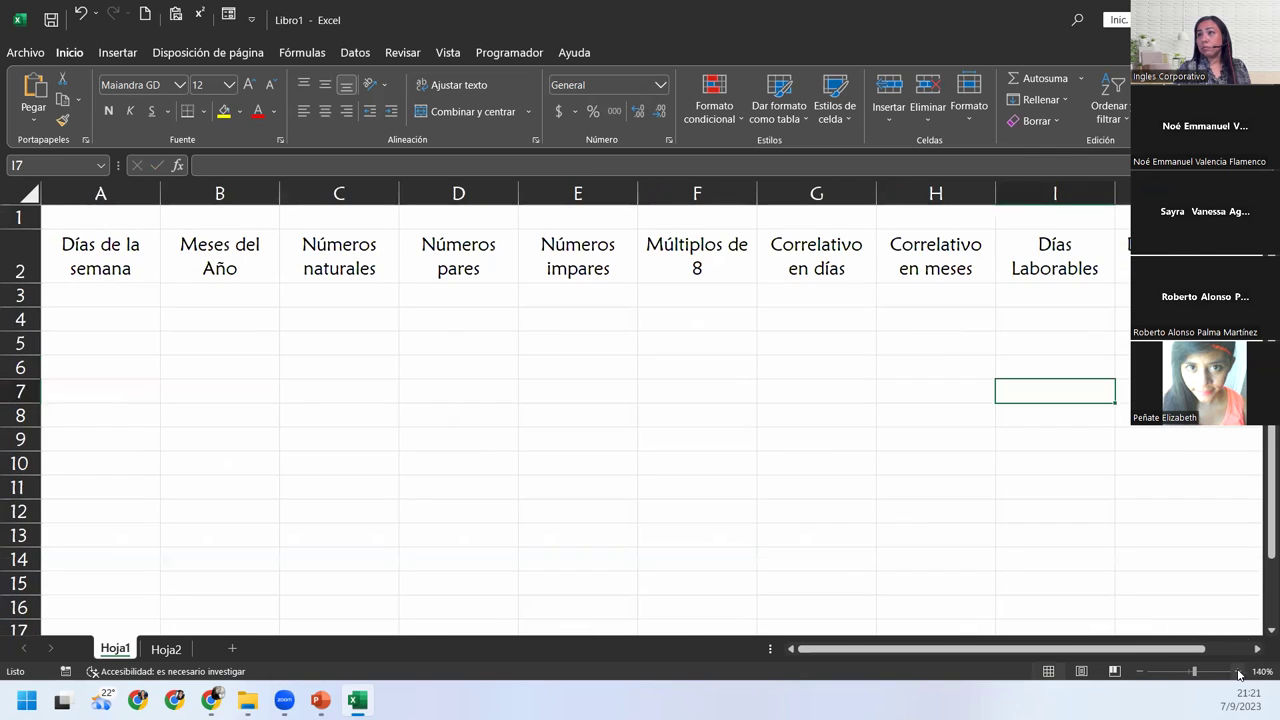
{"action": "left_click", "coordinate": [137, 337]}
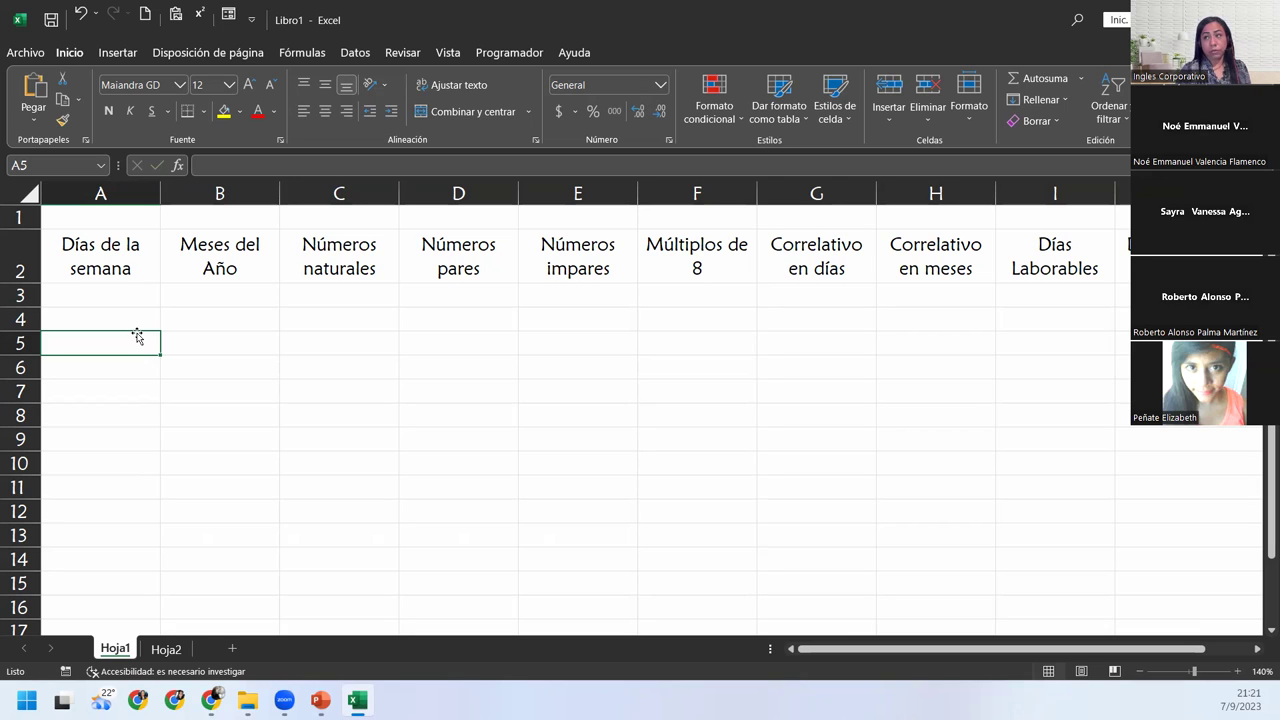
{"action": "left_click", "coordinate": [59, 258]}
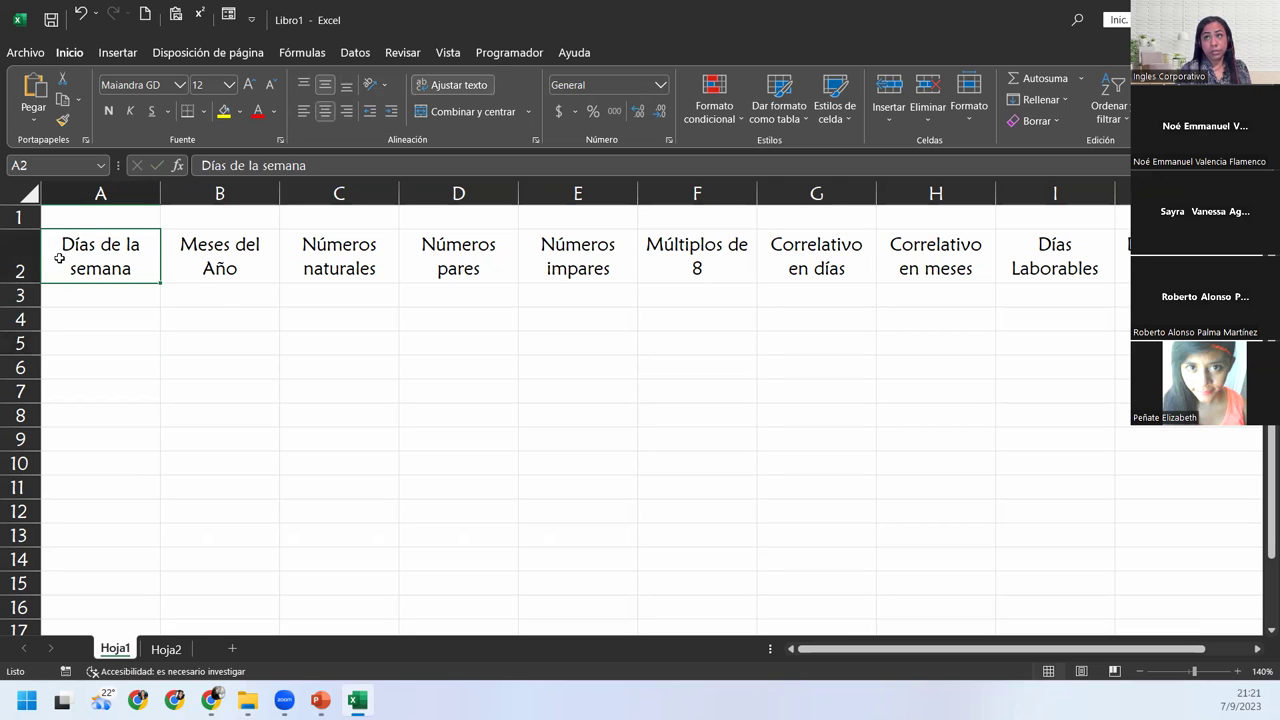
{"action": "left_click", "coordinate": [10, 254]}
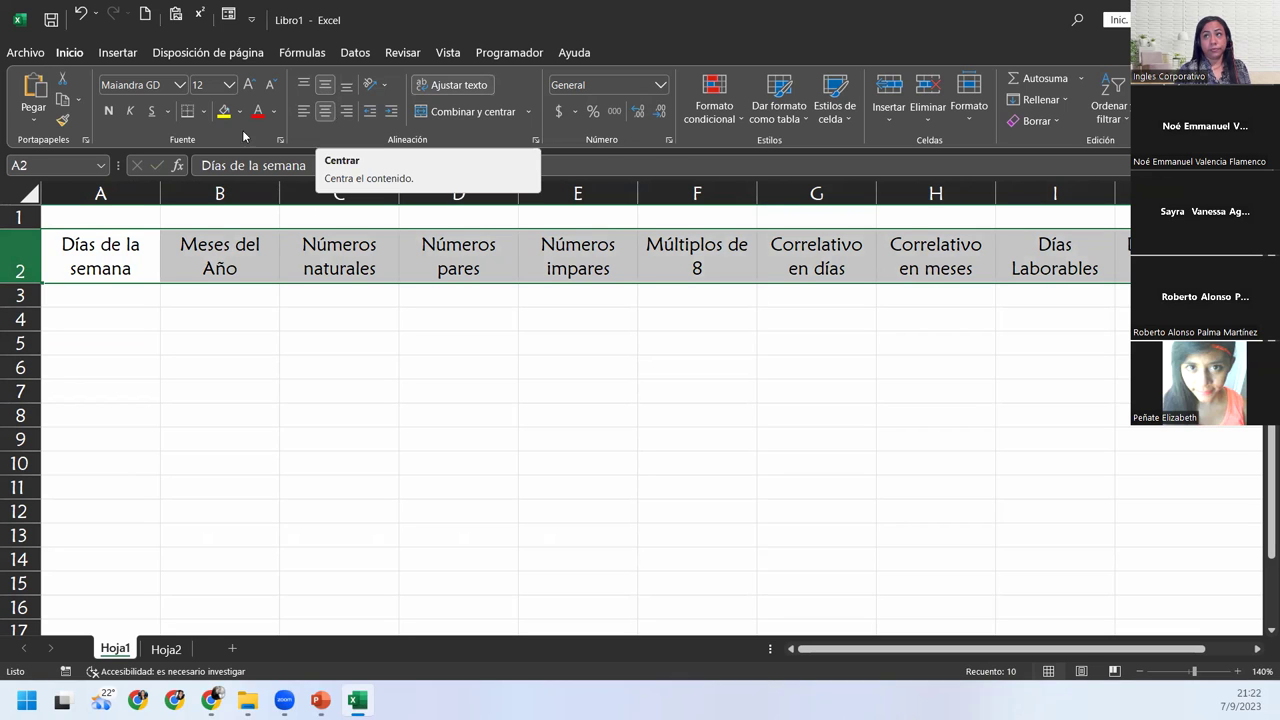
{"action": "right_click", "coordinate": [30, 257]}
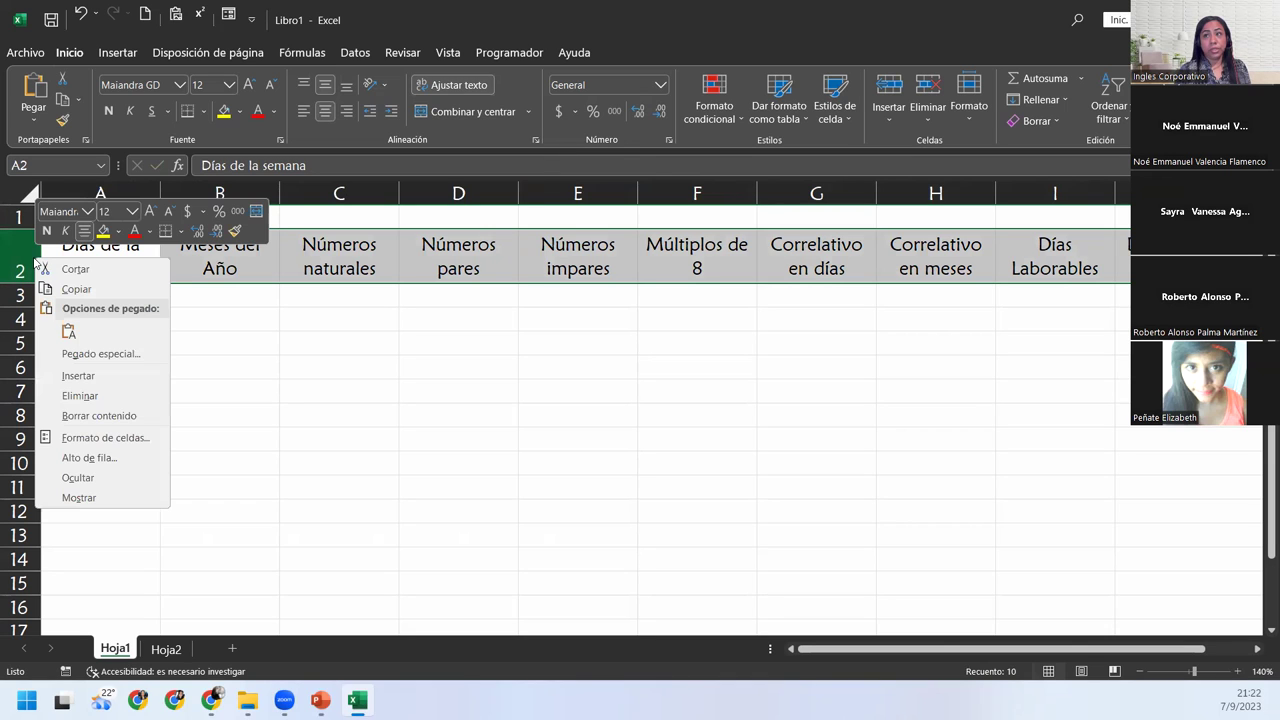
{"action": "left_click", "coordinate": [97, 455]}
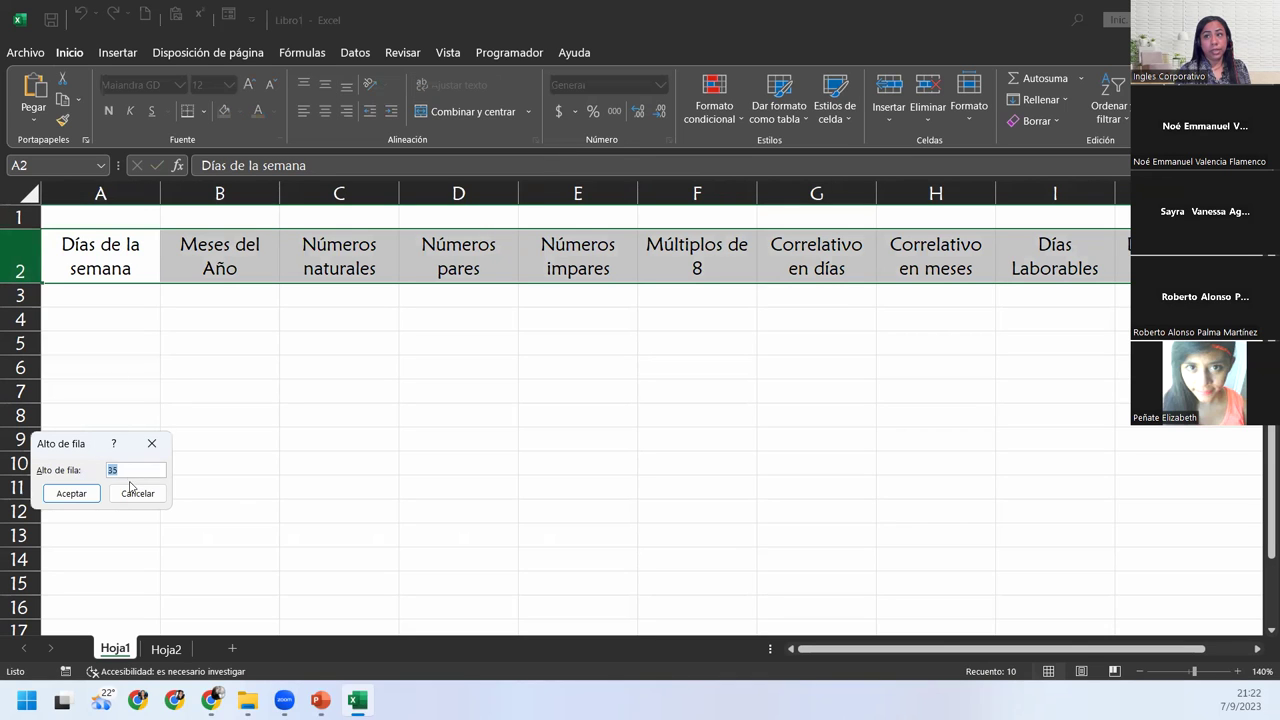
{"action": "left_click", "coordinate": [151, 443]}
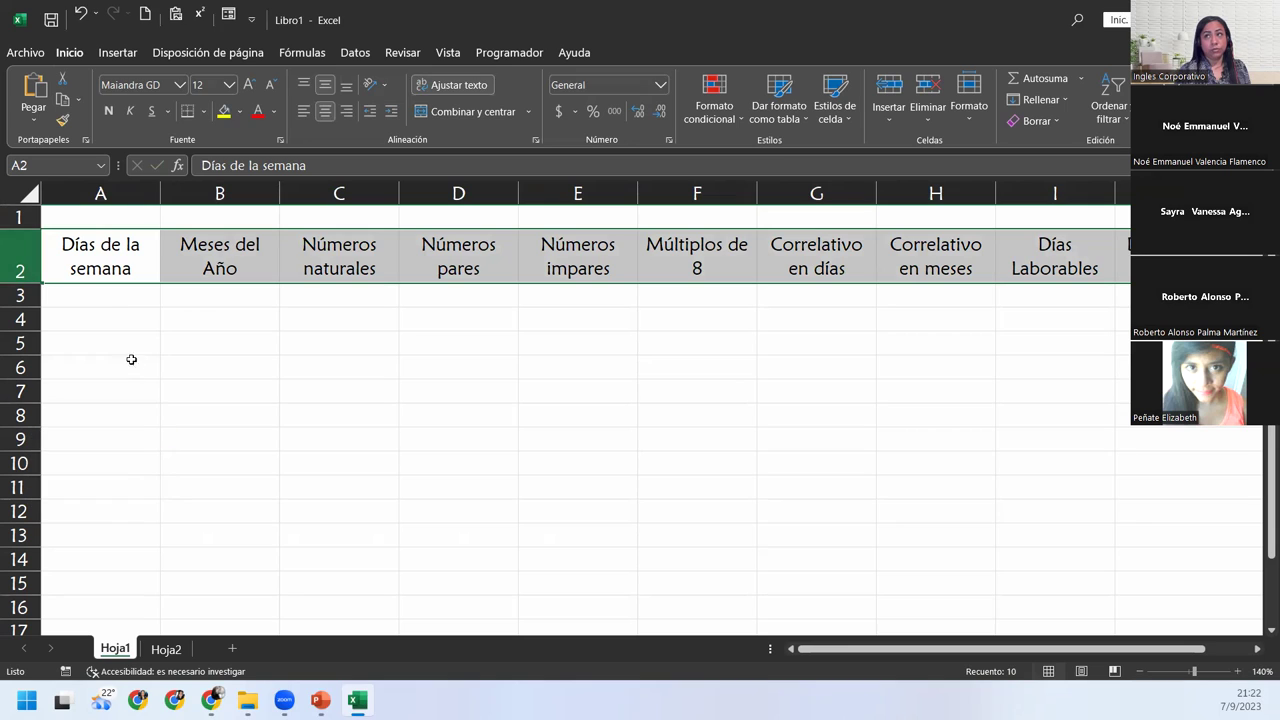
Step: Enter "Lunes" in cell A3 as the first value under "Días de la semana"
{"action": "left_click", "coordinate": [122, 314]}
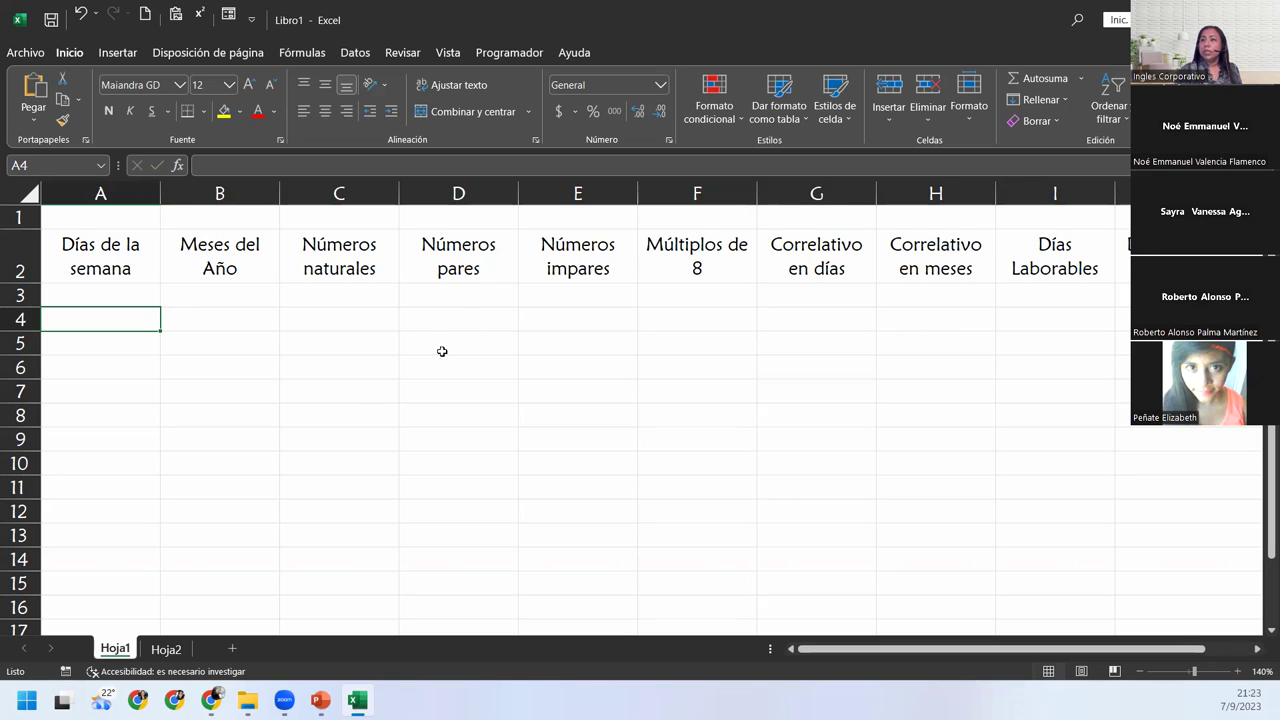
{"action": "left_click", "coordinate": [127, 302]}
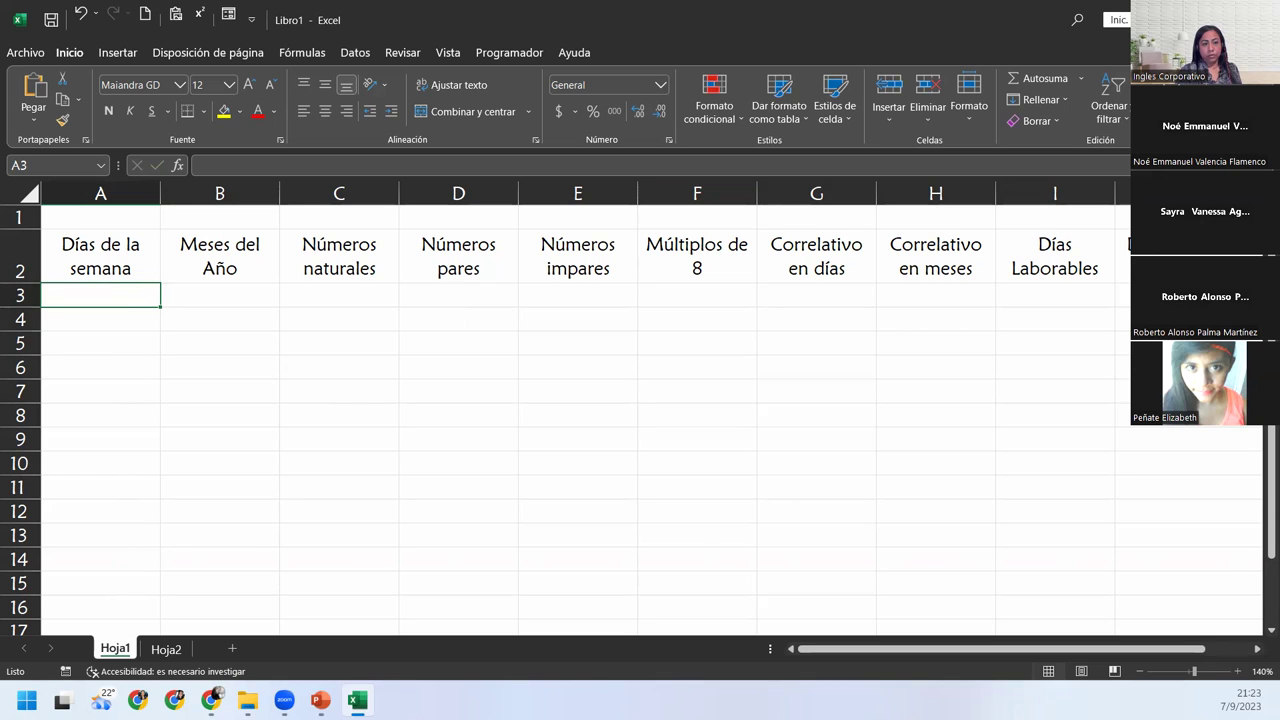
{"action": "key", "text": "alt+Tab"}
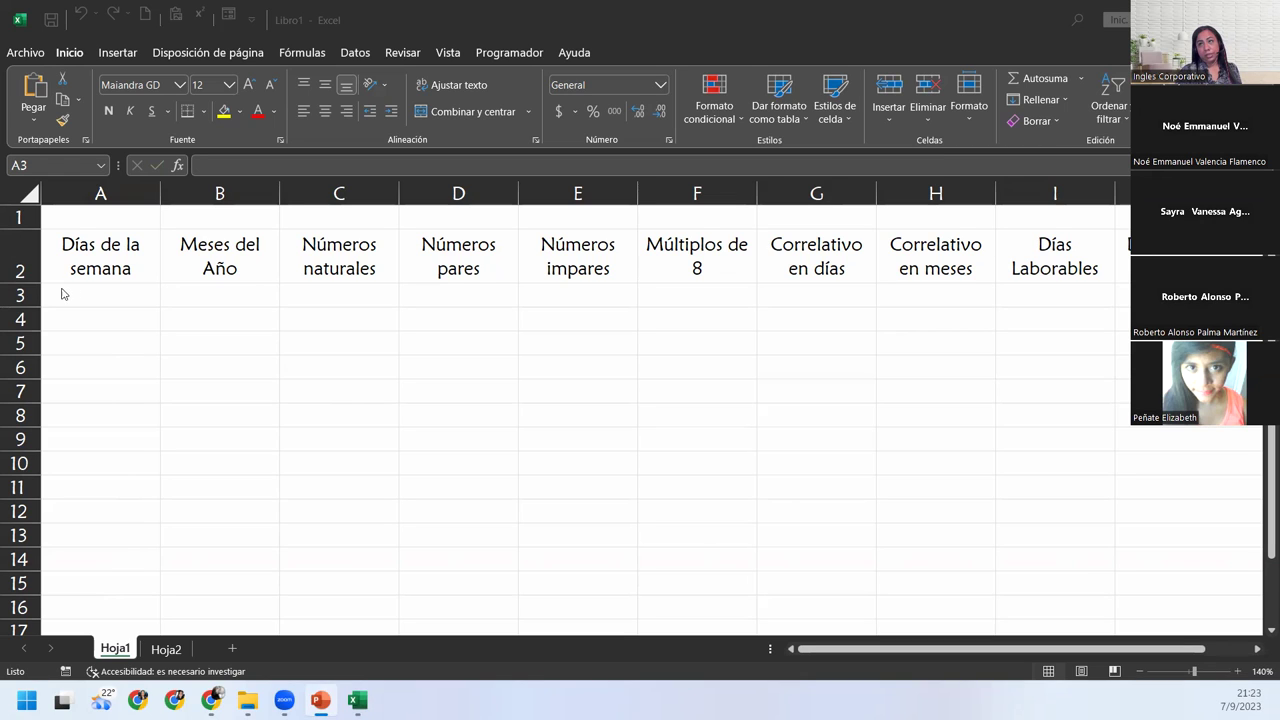
{"action": "left_click", "coordinate": [92, 292]}
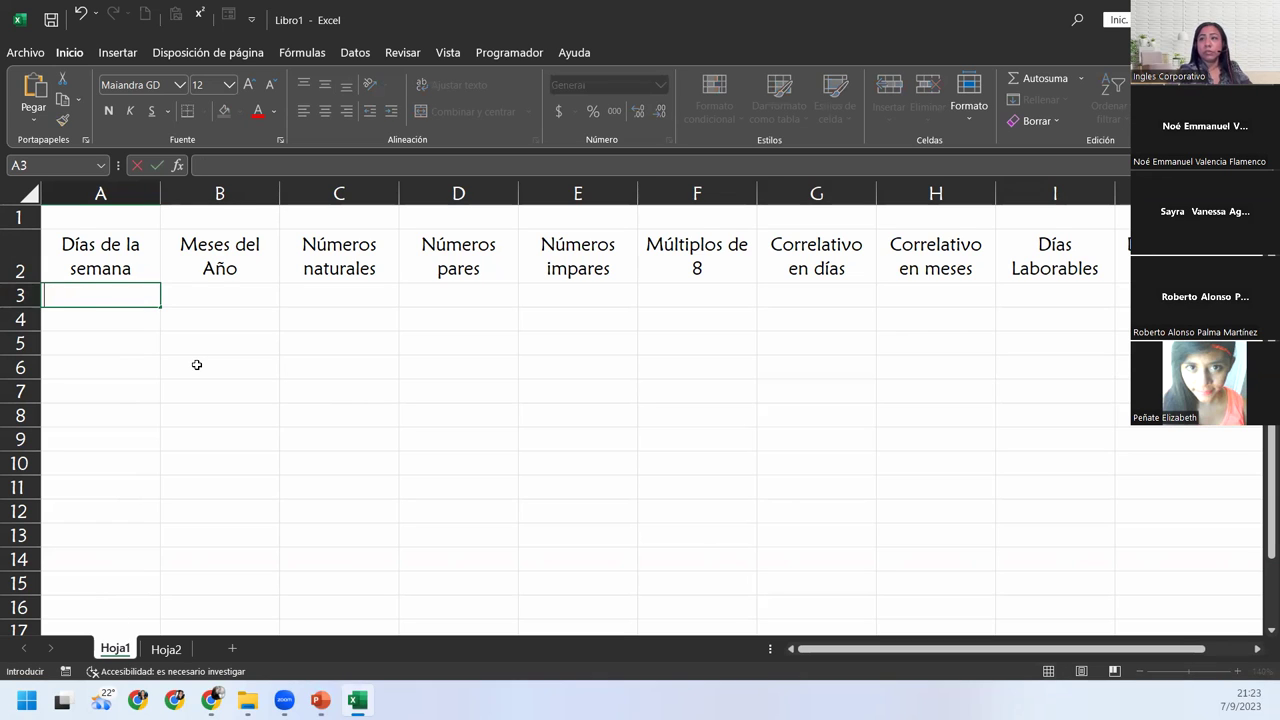
{"action": "type", "text": "Lunes"}
{"action": "key", "text": "Return"}
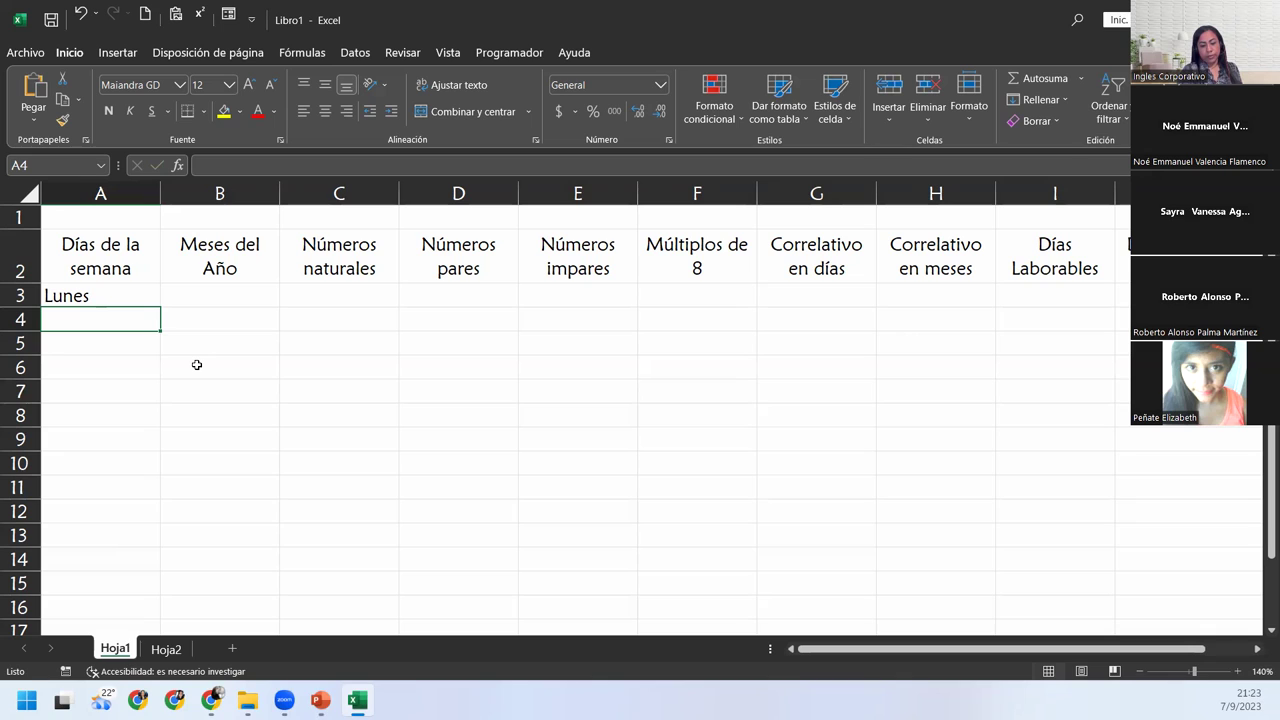
Step: Fill the weekday series from "Lunes" in A3 down to "Domingo" in A9
{"action": "left_click", "coordinate": [141, 298]}
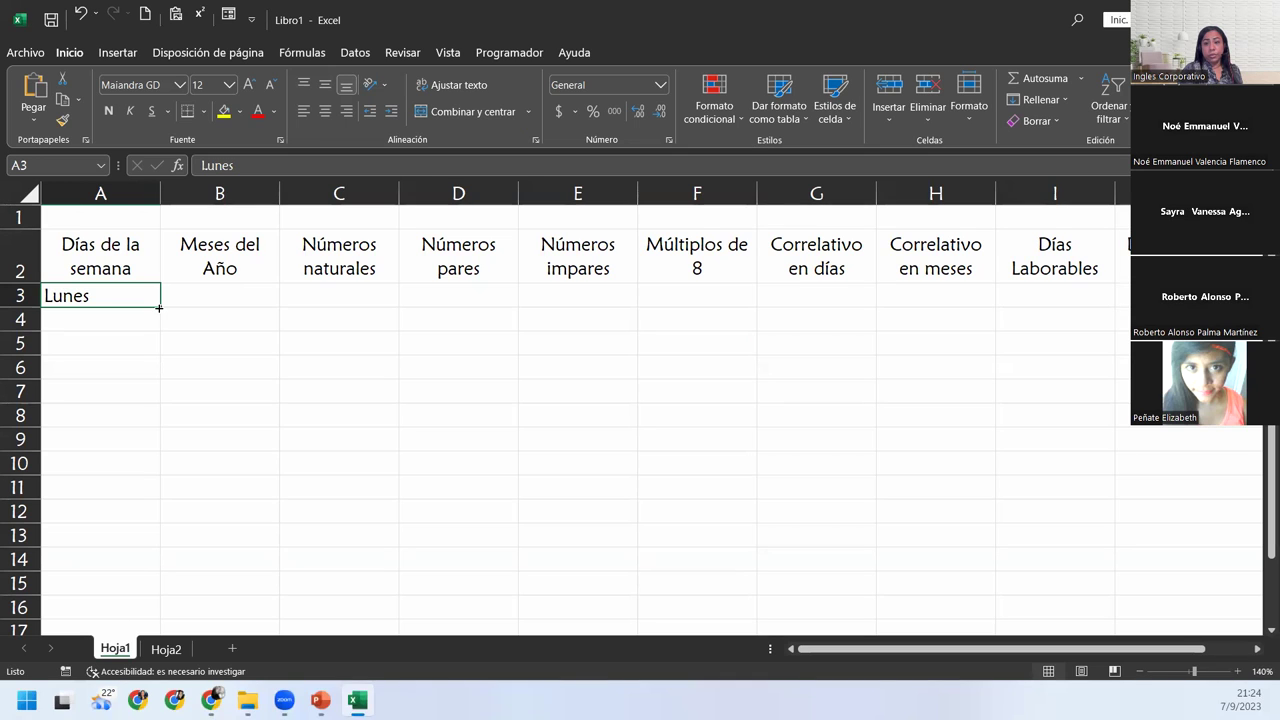
{"action": "left_click_drag", "start_coordinate": [159, 308], "coordinate": [166, 445]}
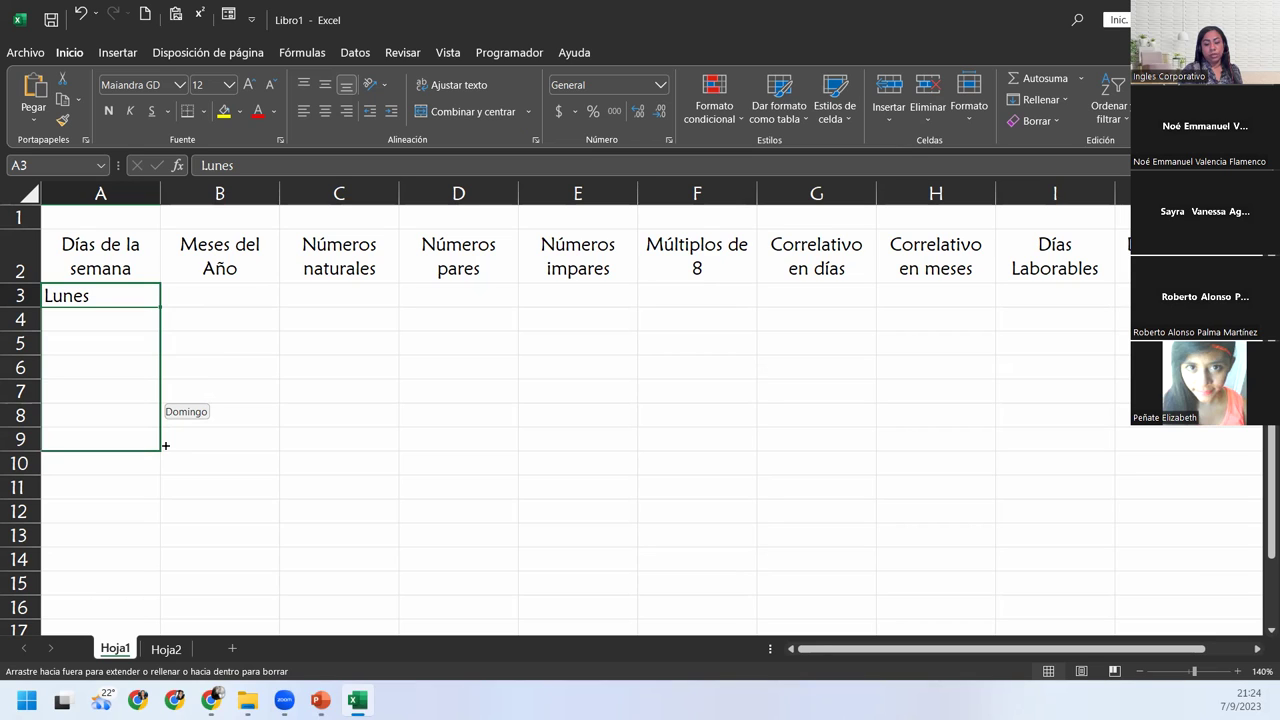
{"action": "mouse_move", "coordinate": [166, 445]}
{"action": "left_mouse_down"}
{"action": "mouse_move", "coordinate": [167, 590]}
{"action": "mouse_move", "coordinate": [166, 460]}
{"action": "left_mouse_up"}
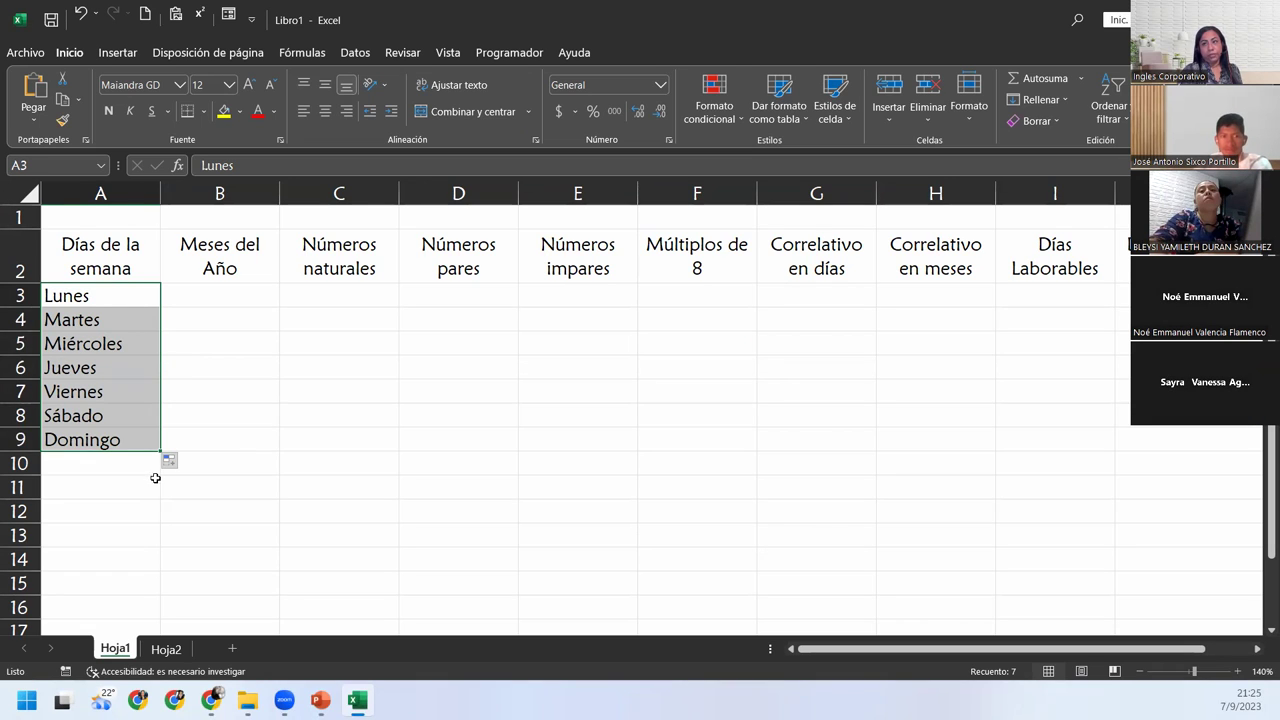
Step: View the custom lists available for fill series in the advanced options and close the options without changes
{"action": "left_click", "coordinate": [108, 289]}
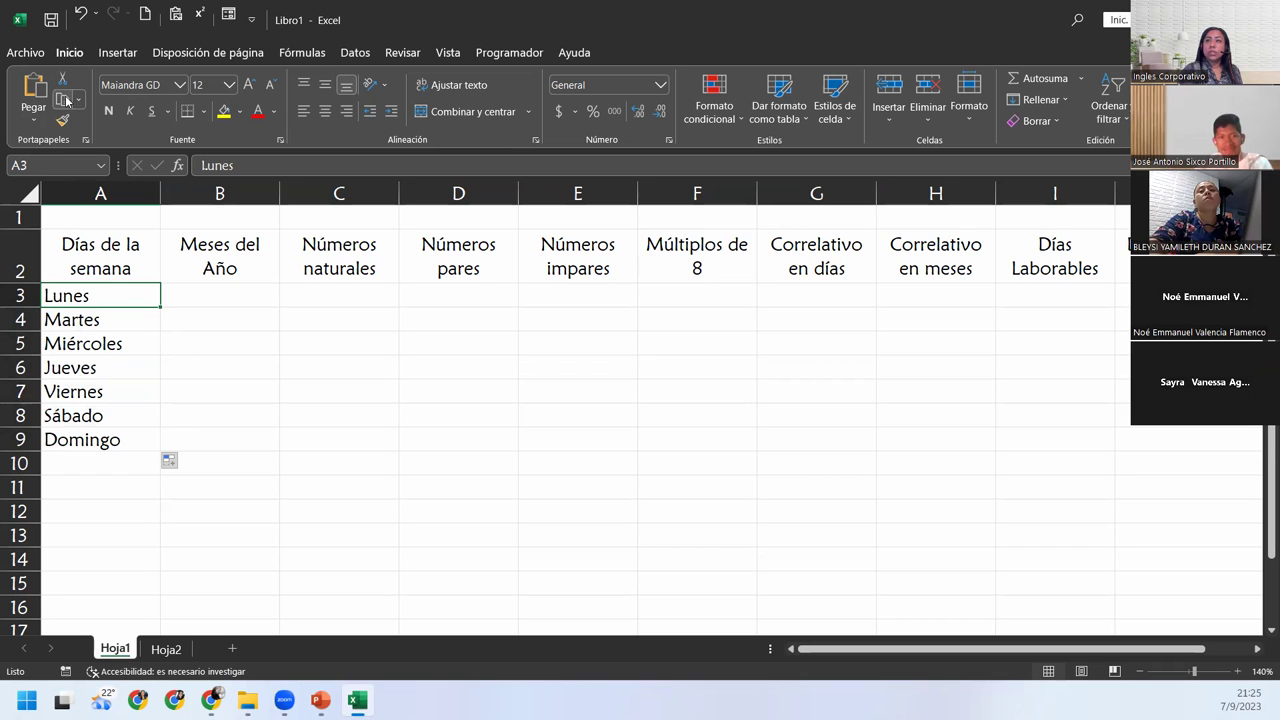
{"action": "left_click", "coordinate": [14, 56]}
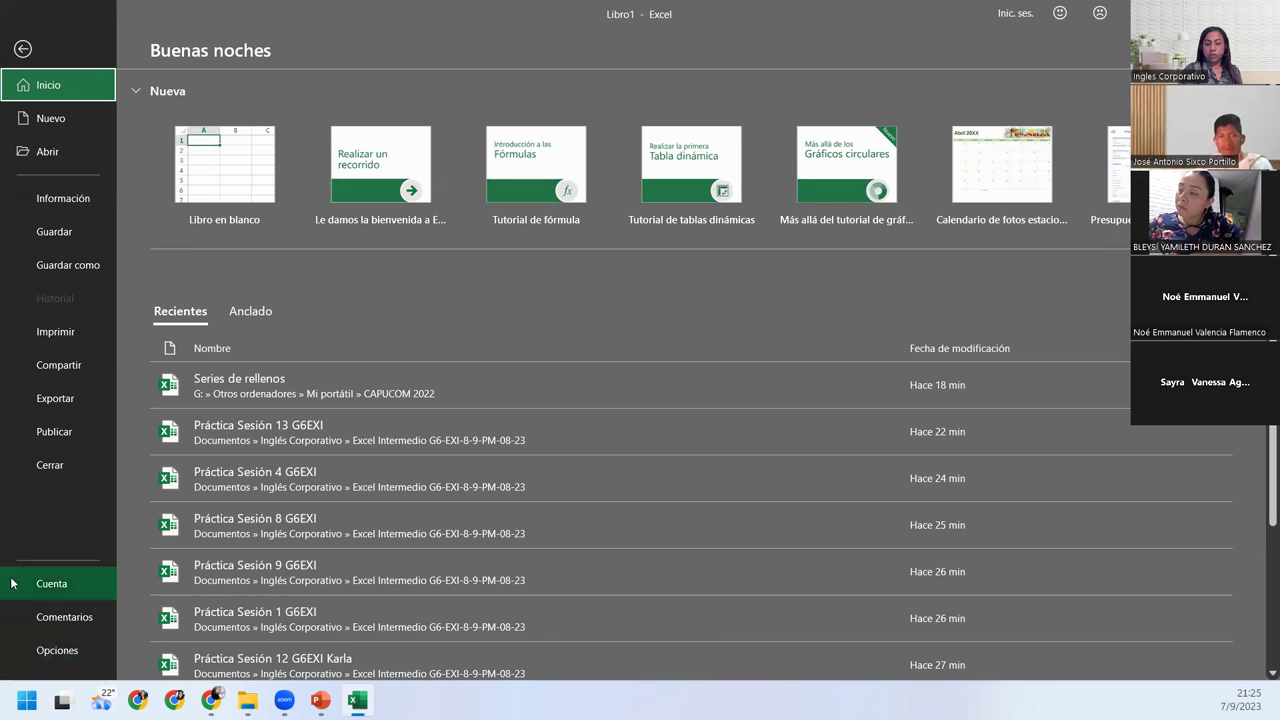
{"action": "left_click", "coordinate": [64, 651]}
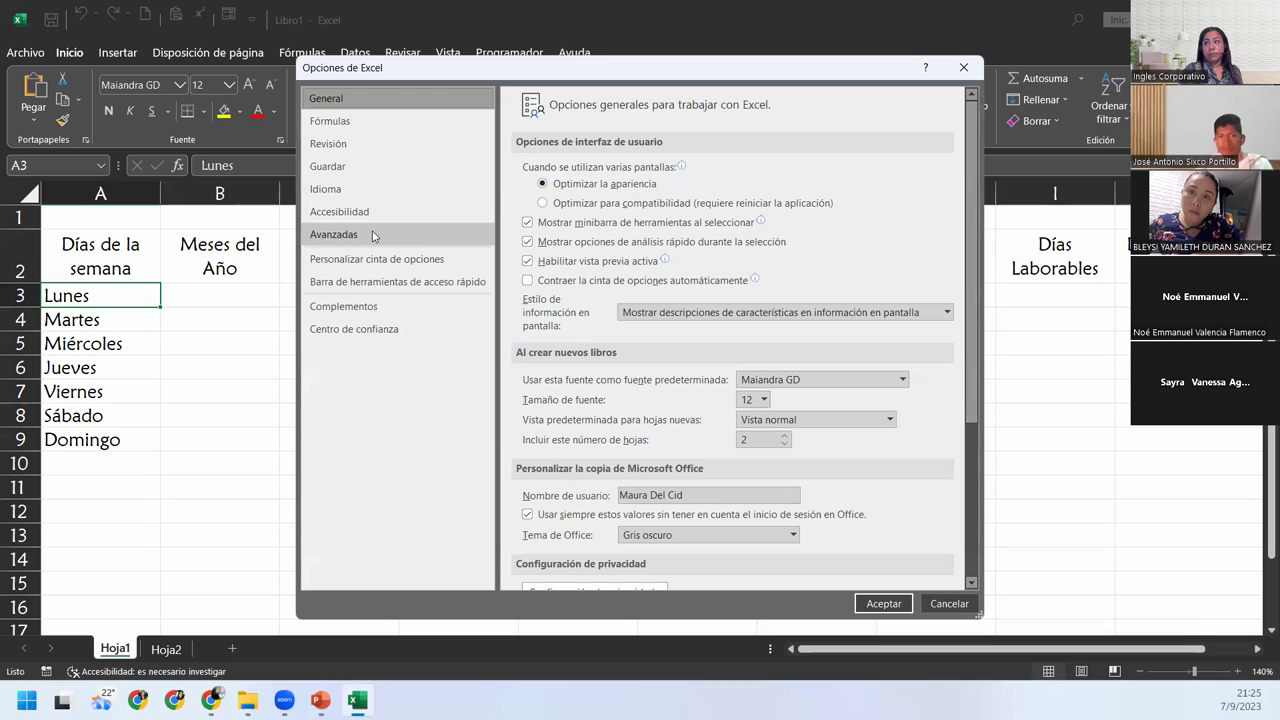
{"action": "left_click", "coordinate": [373, 235]}
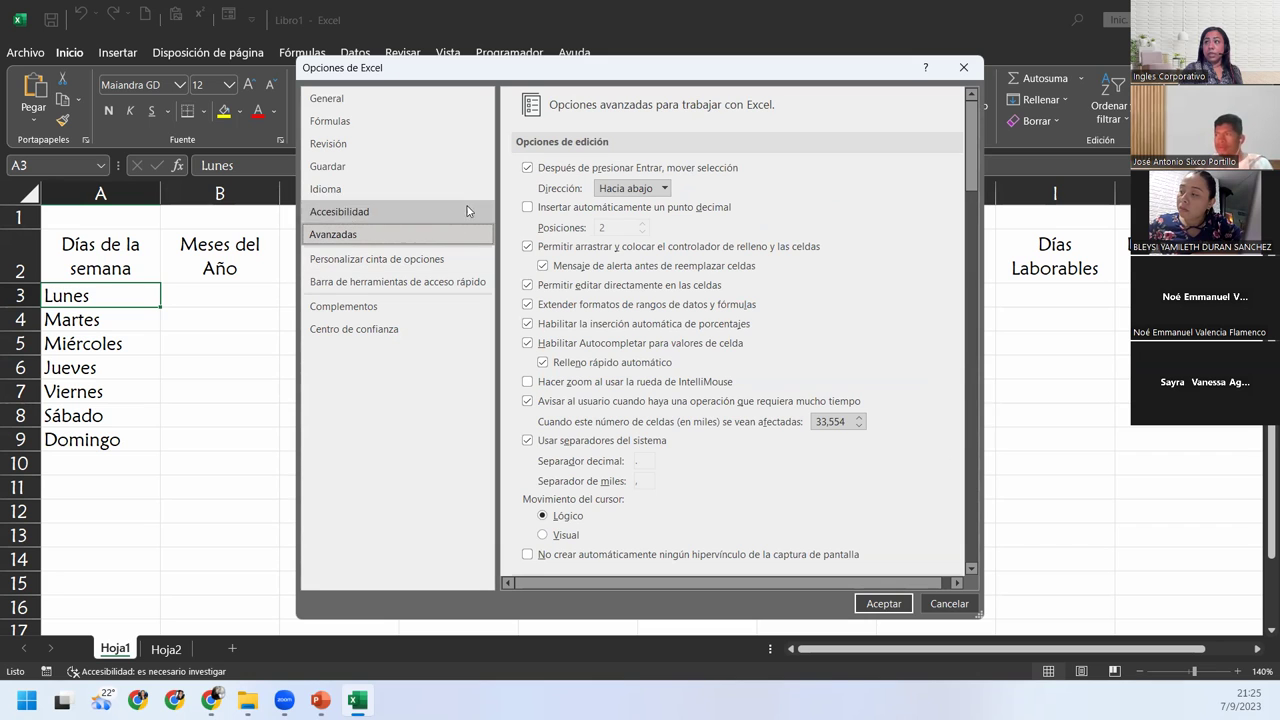
{"action": "scroll", "coordinate": [956, 399], "scroll_direction": "down", "scroll_amount": 15}
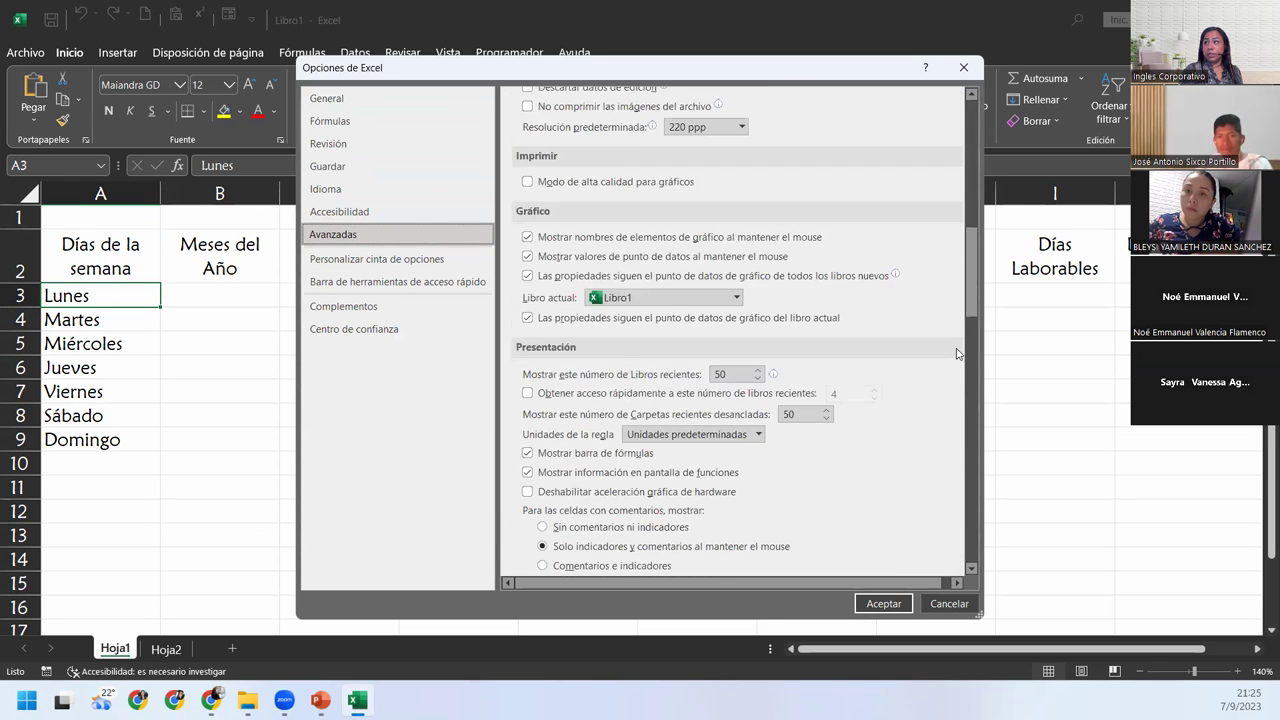
{"action": "scroll", "coordinate": [956, 353], "scroll_direction": "down", "scroll_amount": 20}
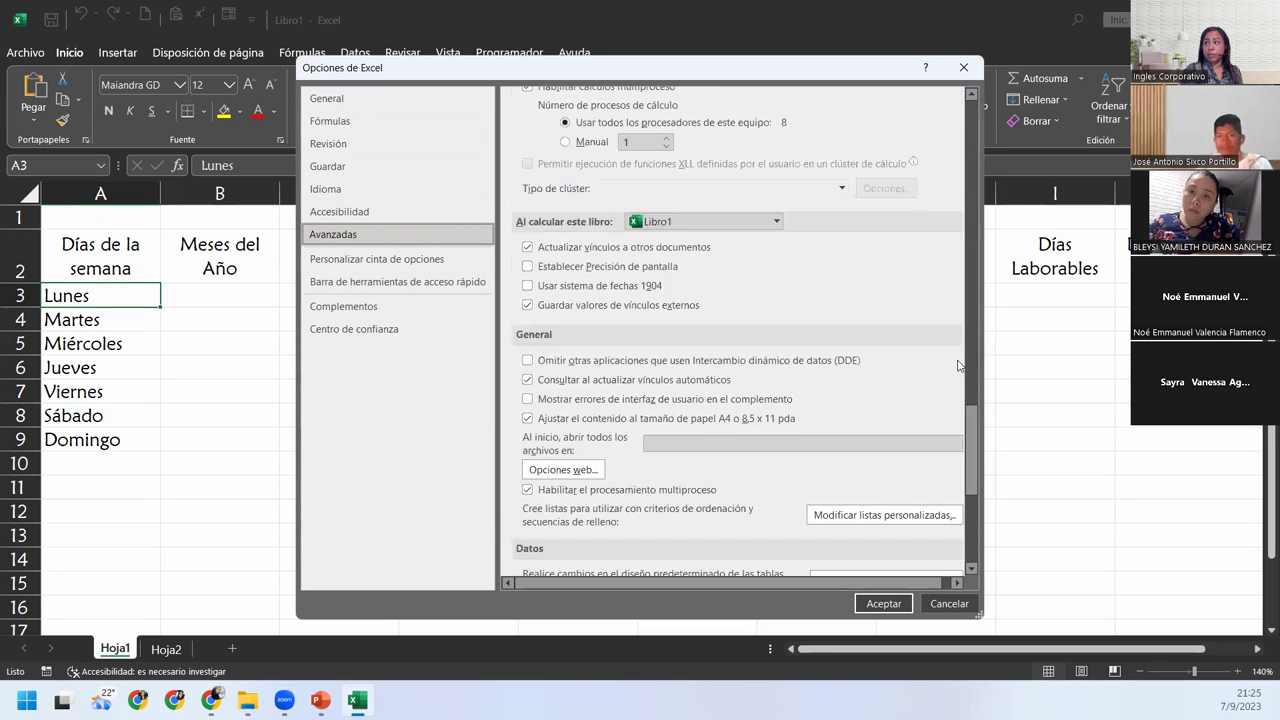
{"action": "scroll", "coordinate": [957, 366], "scroll_direction": "down", "scroll_amount": 5}
{"action": "scroll", "coordinate": [957, 366], "scroll_direction": "up", "scroll_amount": 2}
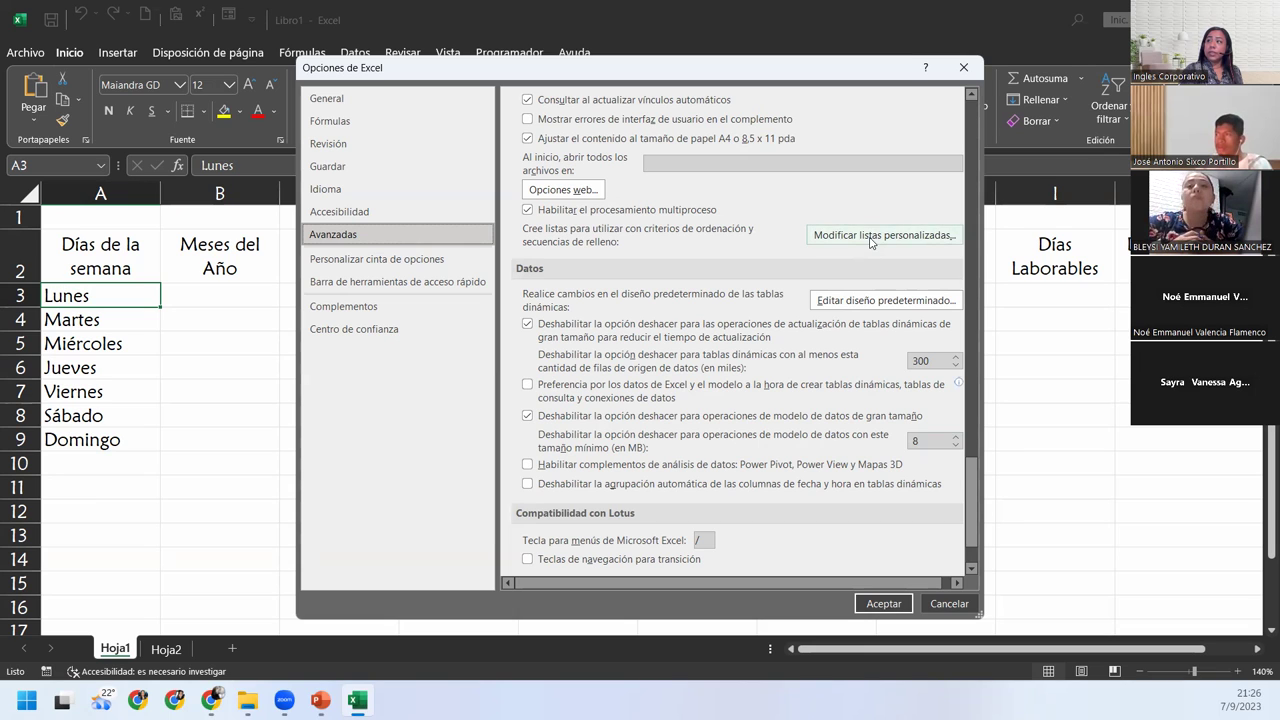
{"action": "key", "text": "Escape"}
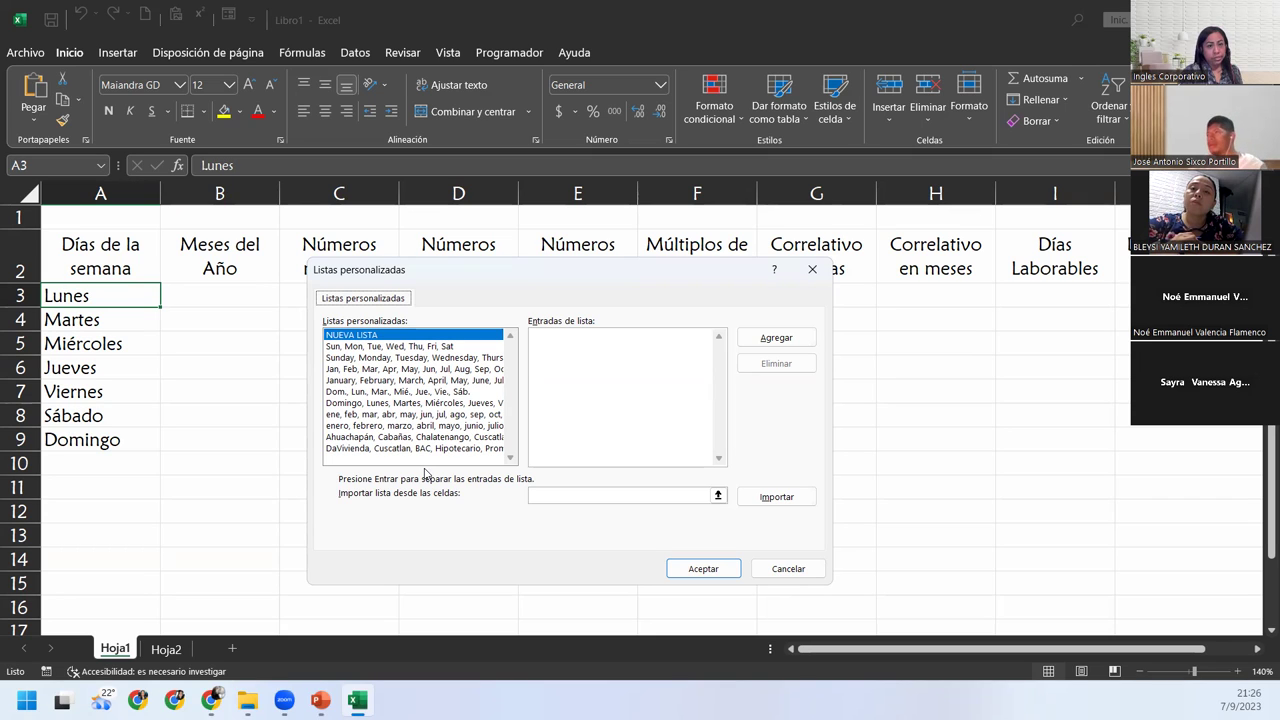
{"action": "left_click", "coordinate": [810, 271]}
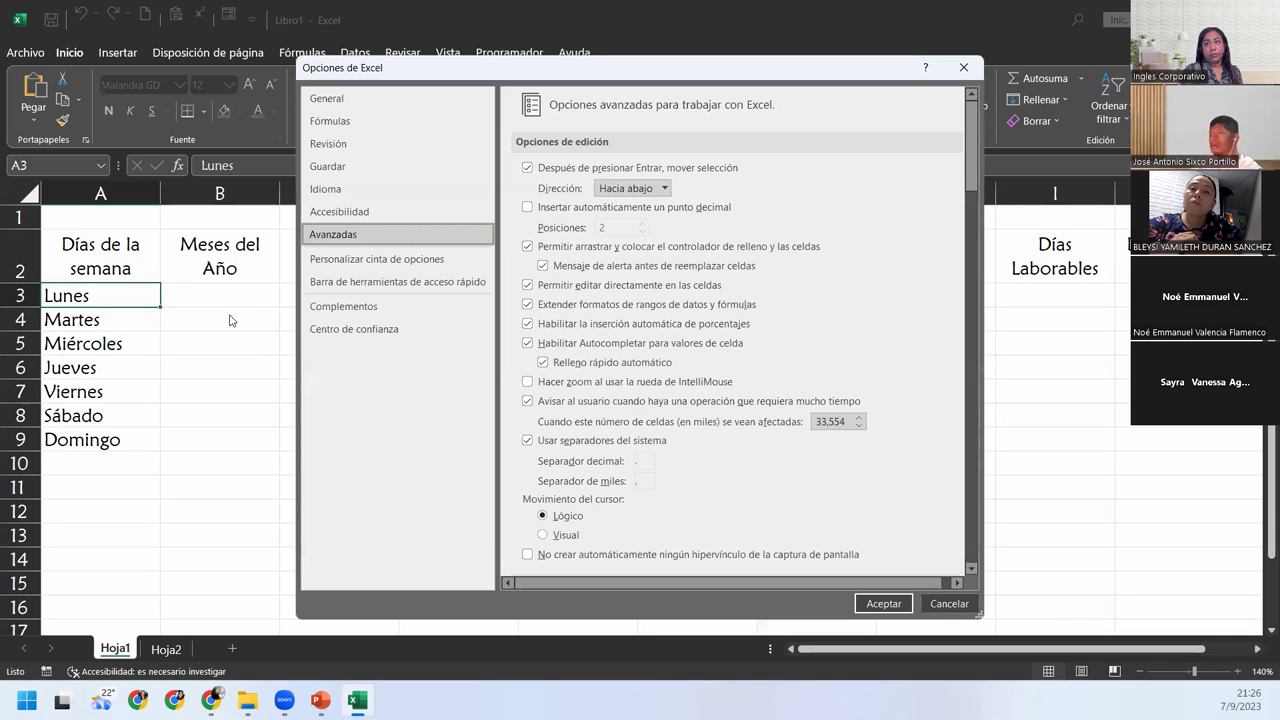
{"action": "left_click", "coordinate": [963, 67]}
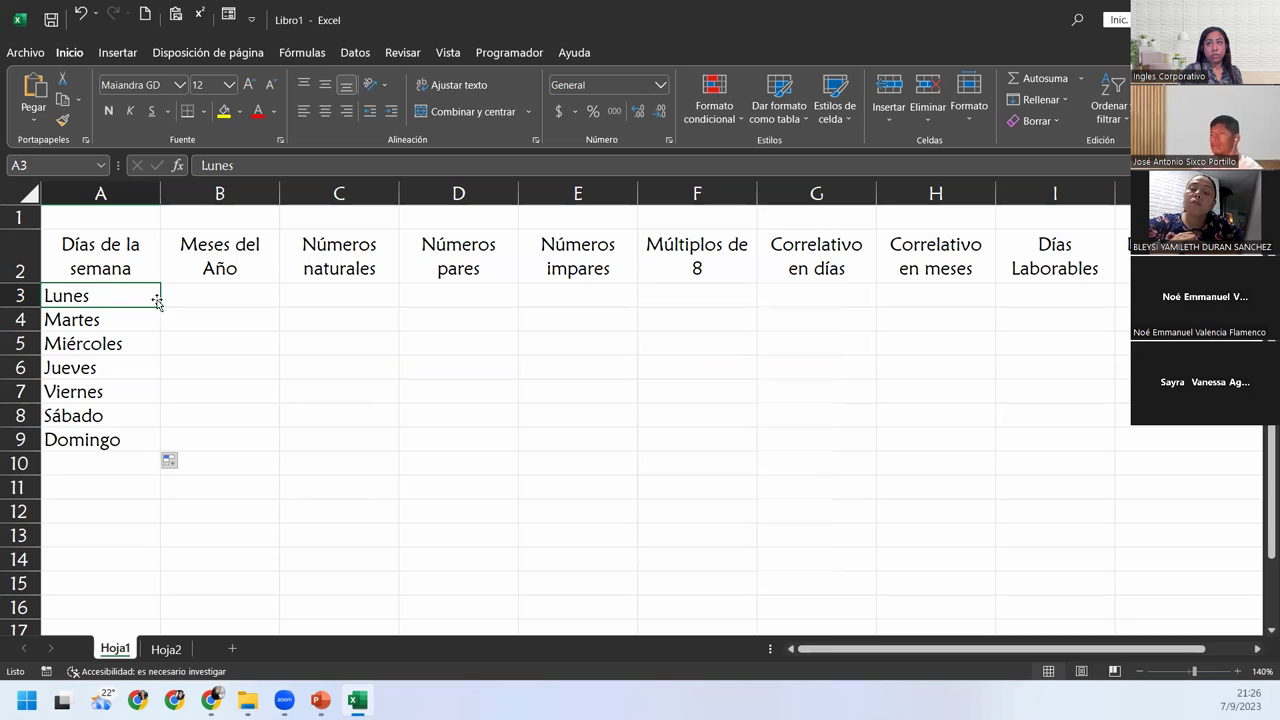
Step: Repeat the weekday fill from "Lunes" in A3 down to A9
{"action": "left_click_drag", "start_coordinate": [159, 305], "coordinate": [163, 451]}
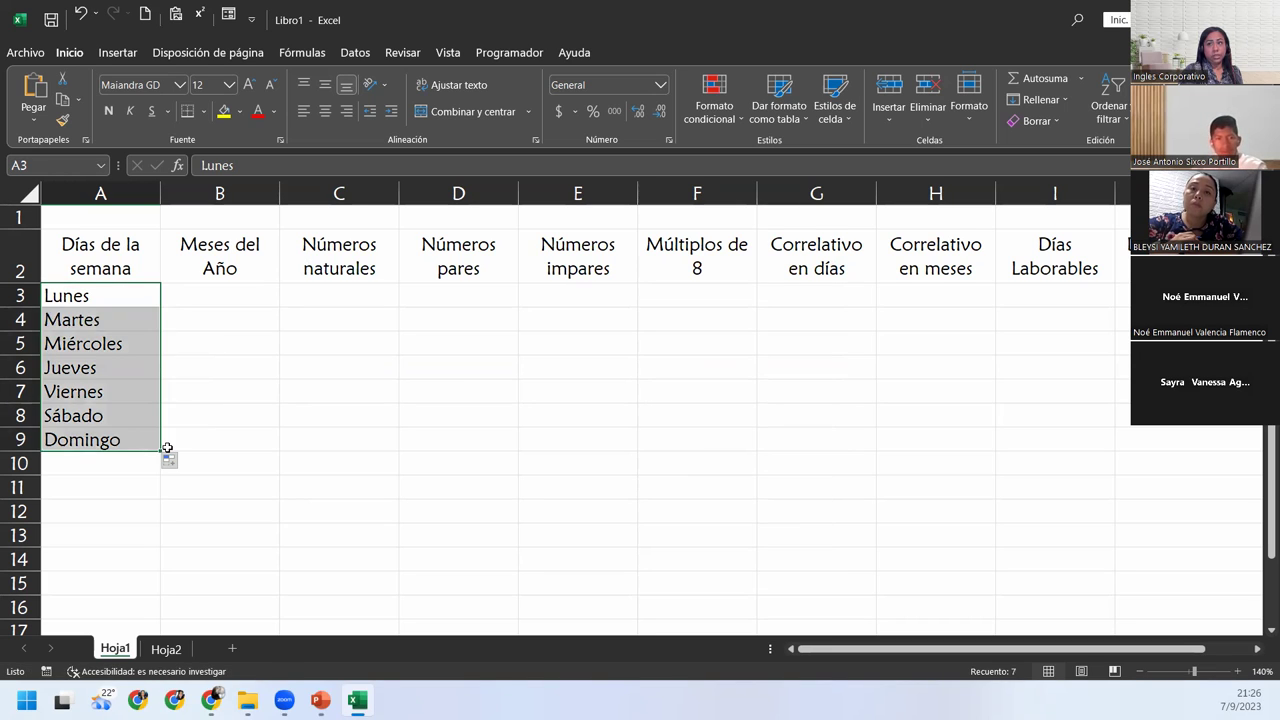
{"action": "left_click", "coordinate": [102, 463]}
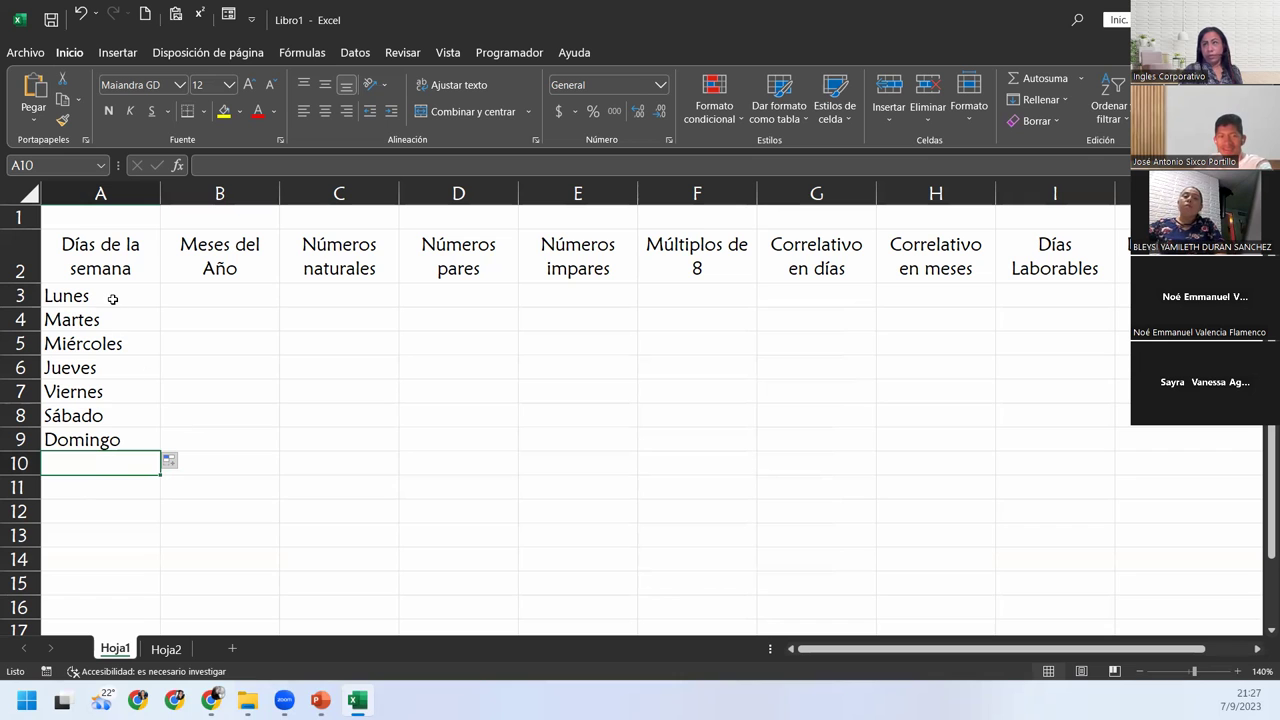
Step: Open the custom lists editor from the general section of the advanced options
{"action": "left_click", "coordinate": [28, 52]}
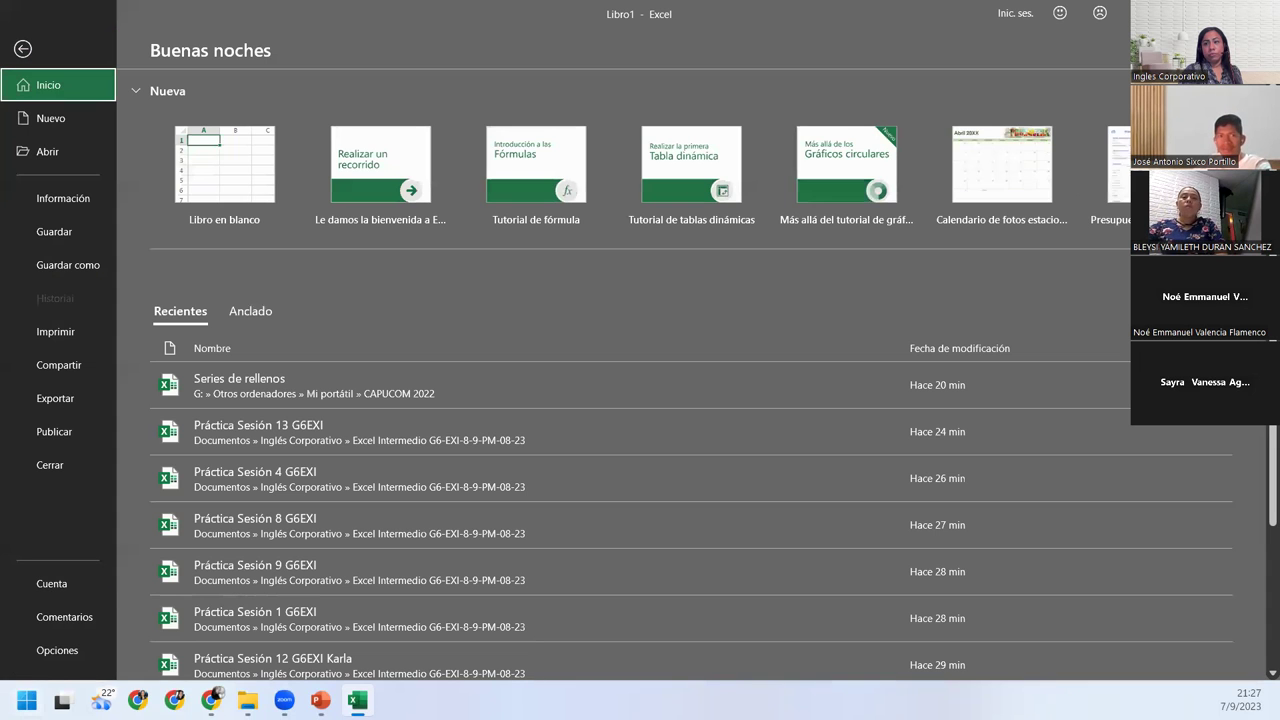
{"action": "left_click", "coordinate": [57, 650]}
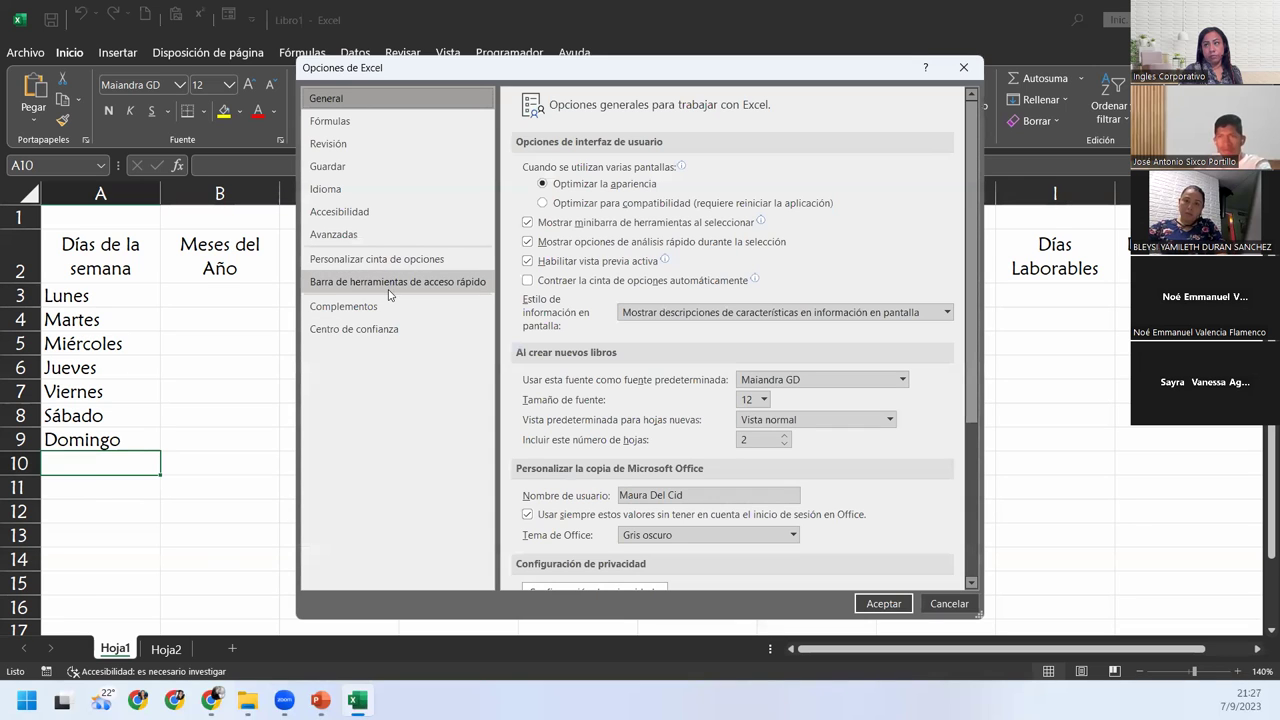
{"action": "left_click", "coordinate": [390, 236]}
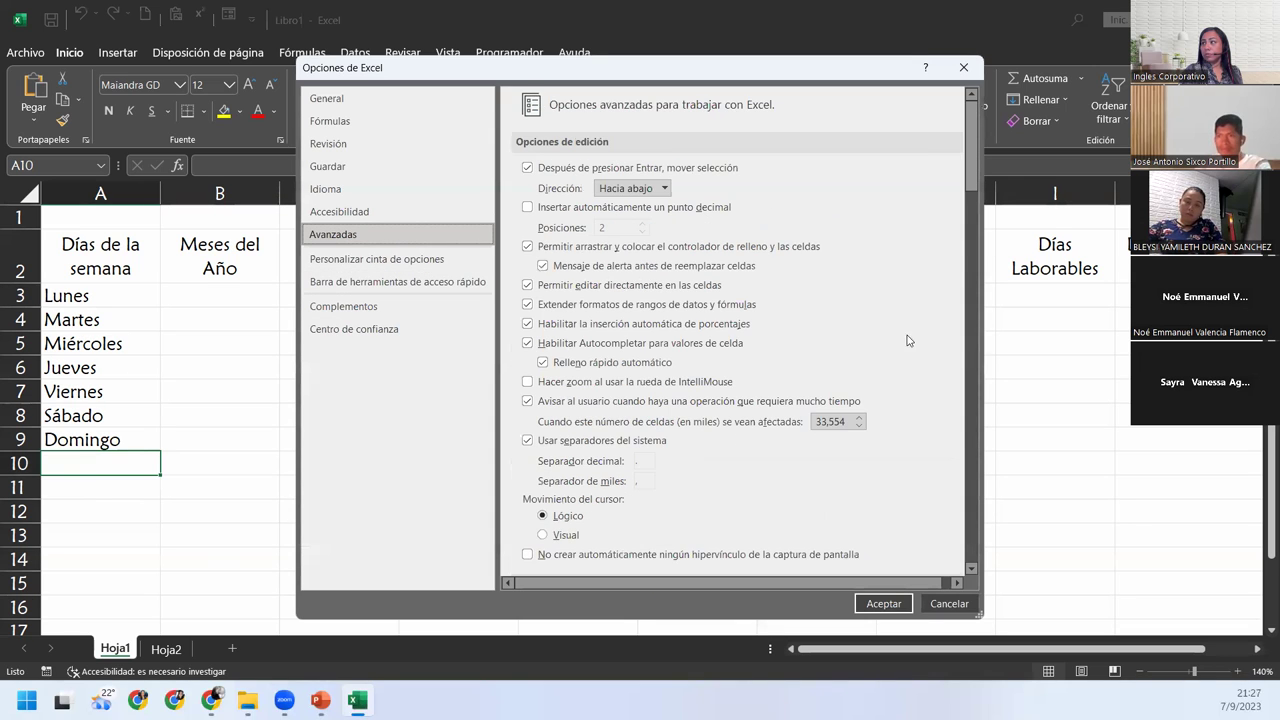
{"action": "scroll", "coordinate": [908, 341], "scroll_direction": "down", "scroll_amount": 10}
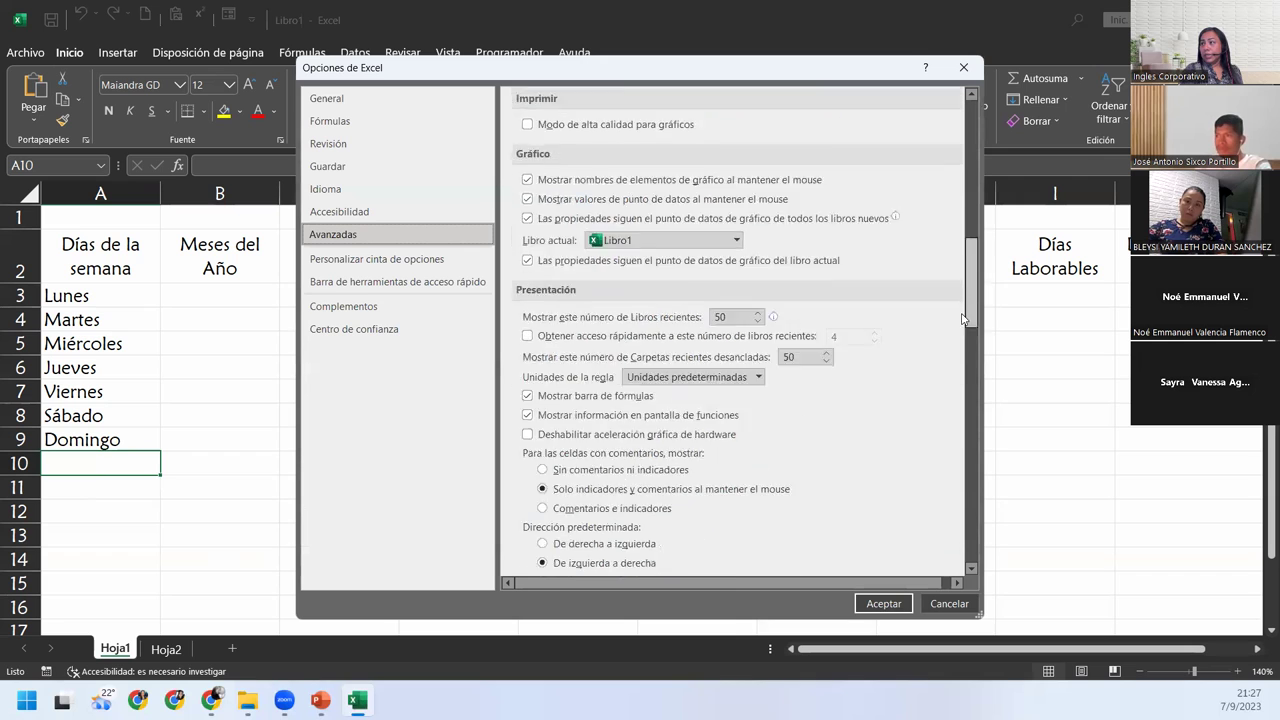
{"action": "scroll", "coordinate": [946, 460], "scroll_direction": "down", "scroll_amount": 12}
{"action": "scroll", "coordinate": [900, 445], "scroll_direction": "up", "scroll_amount": 3}
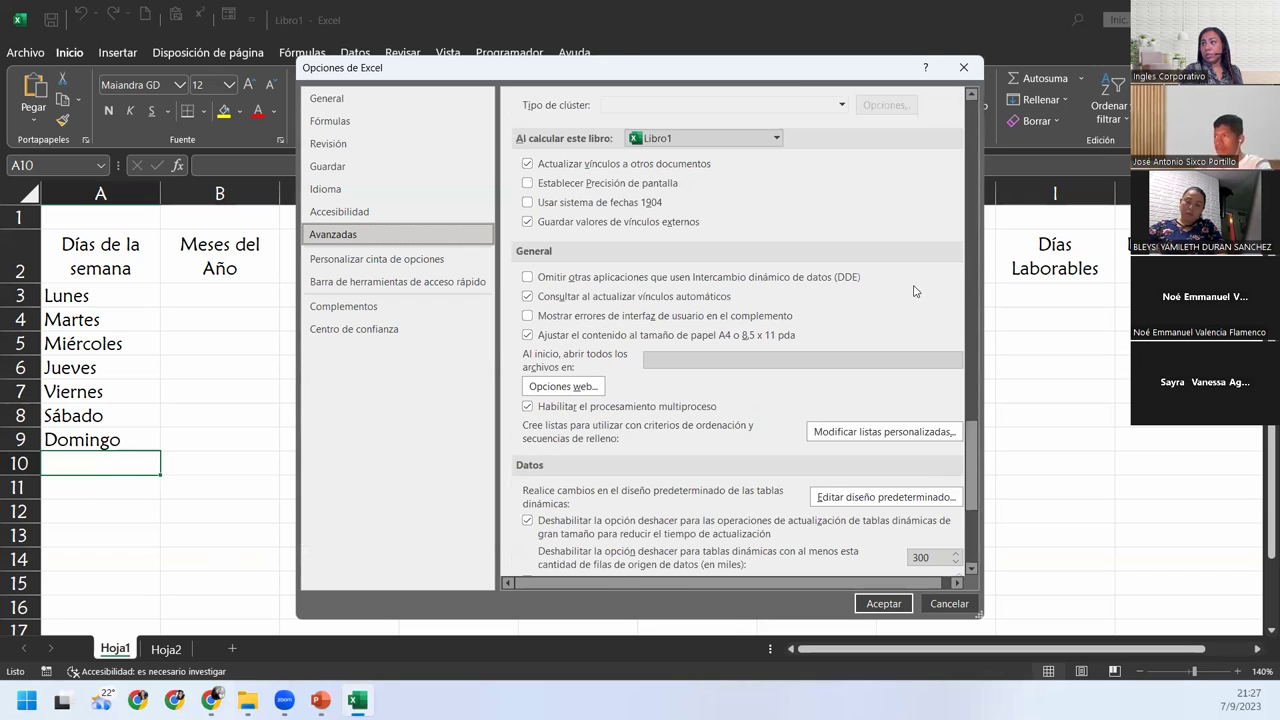
{"action": "left_click", "coordinate": [876, 433]}
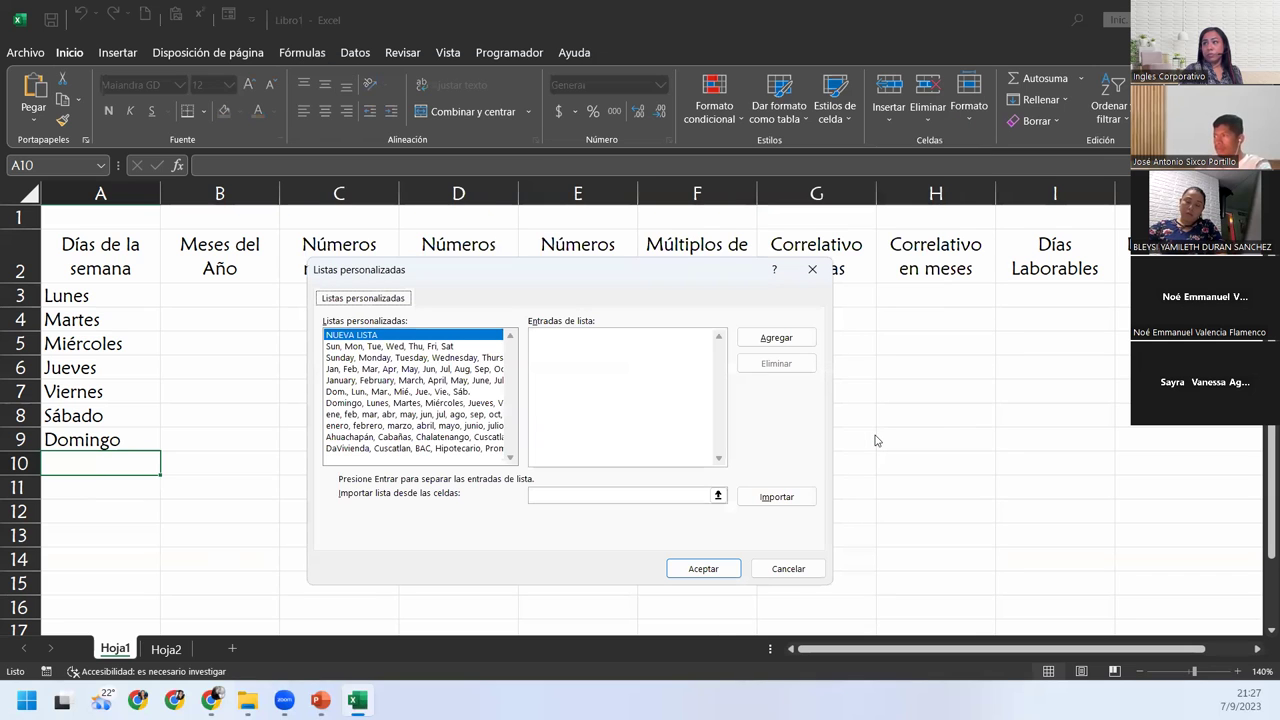
Step: Examine the entries of the predefined English and Spanish weekday and month lists, including the abbreviated versions
{"action": "left_click", "coordinate": [333, 346]}
{"action": "left_click", "coordinate": [333, 357]}
{"action": "left_click", "coordinate": [335, 369]}
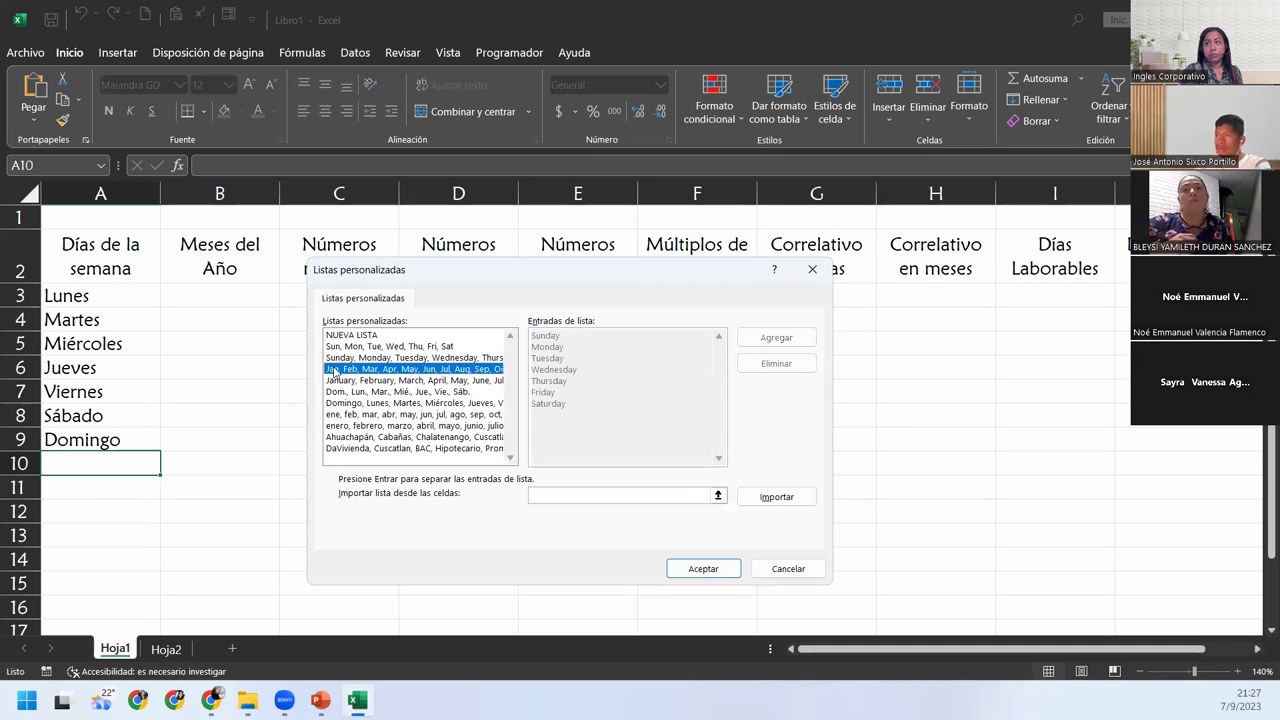
{"action": "left_click", "coordinate": [338, 380]}
{"action": "left_click", "coordinate": [343, 391]}
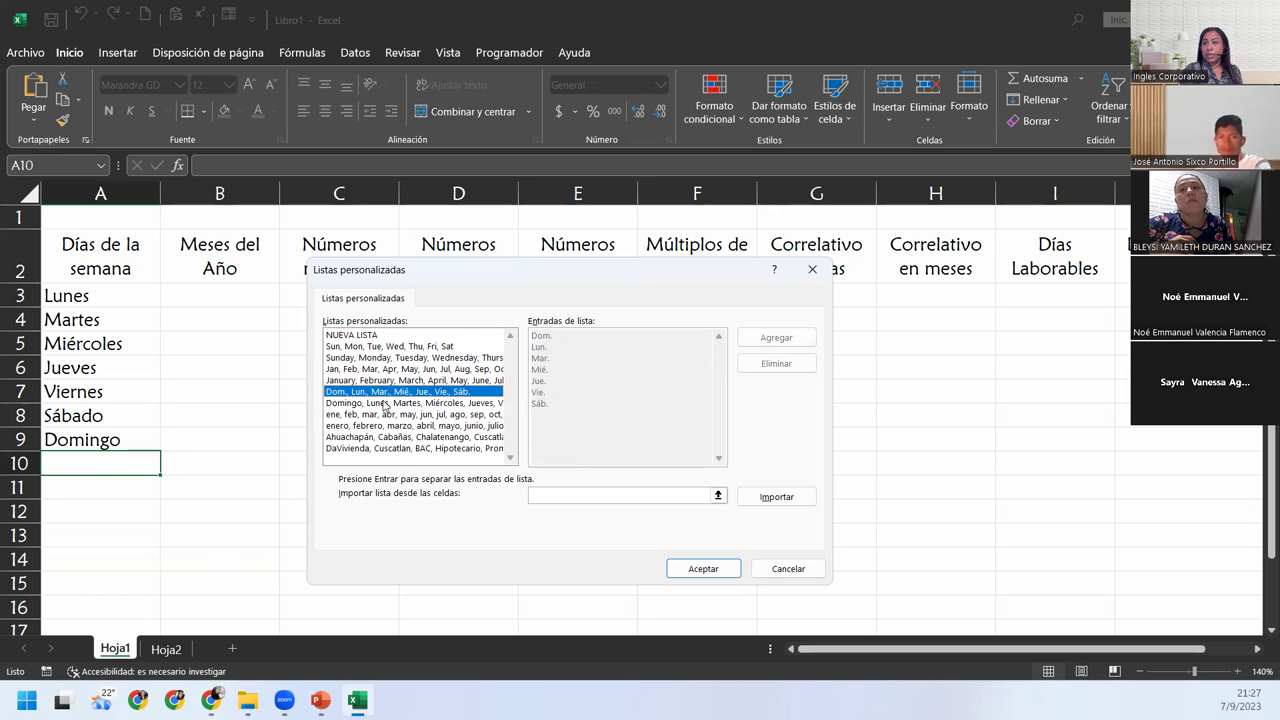
{"action": "left_click", "coordinate": [383, 403]}
{"action": "left_click", "coordinate": [386, 414]}
{"action": "left_click", "coordinate": [383, 426]}
{"action": "left_click", "coordinate": [379, 437]}
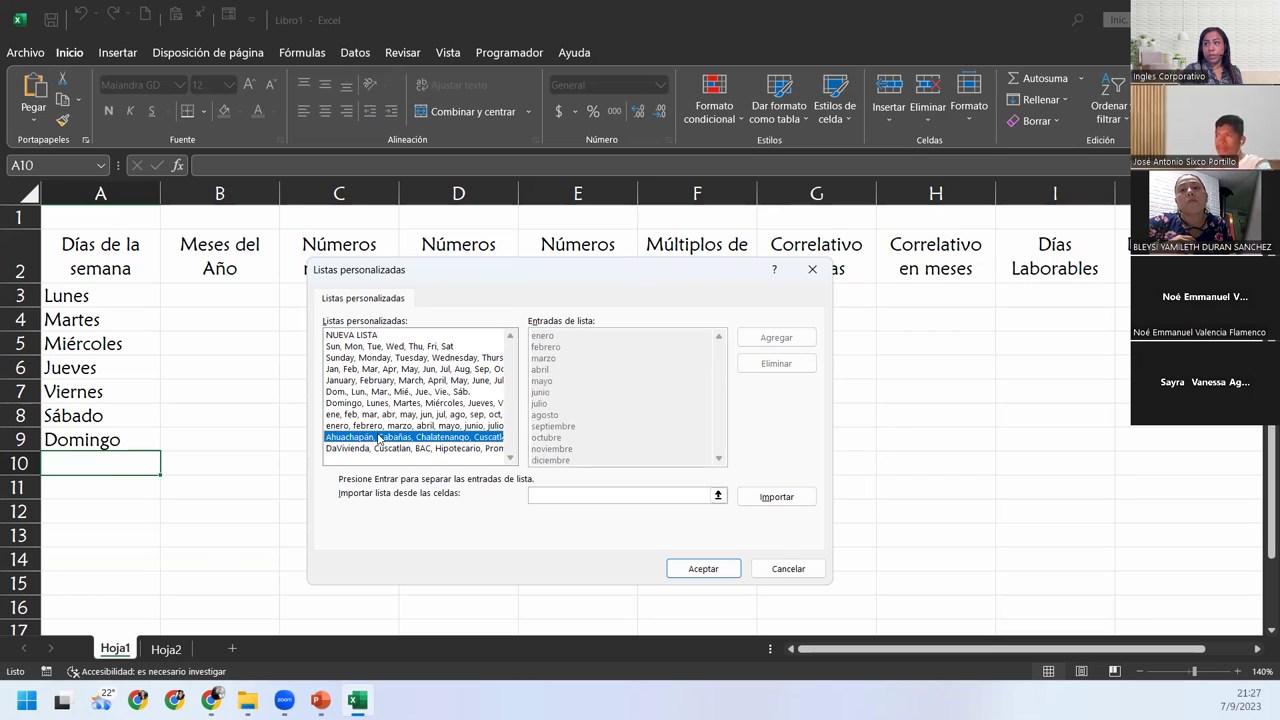
{"action": "left_click", "coordinate": [380, 414]}
{"action": "left_click", "coordinate": [371, 404]}
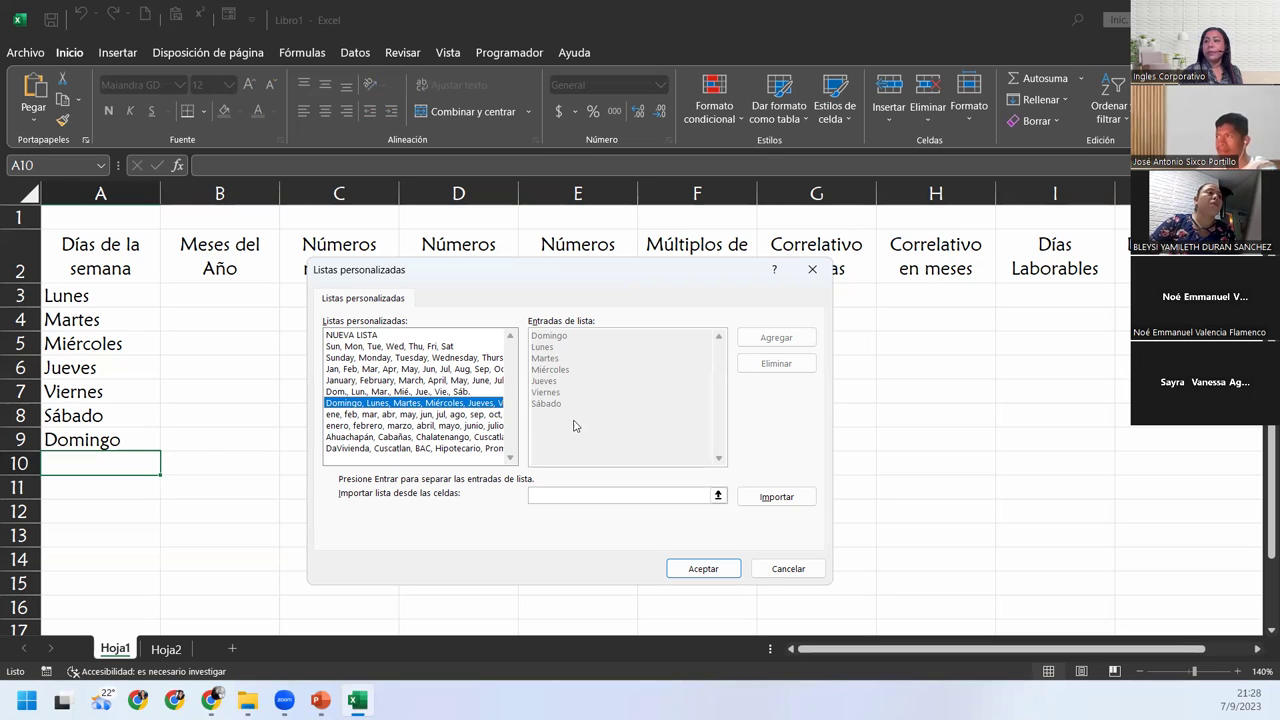
Step: Compare the blank NUEVA LISTA entry with the full Spanish weekday and month lists, and close the options
{"action": "left_click", "coordinate": [351, 336]}
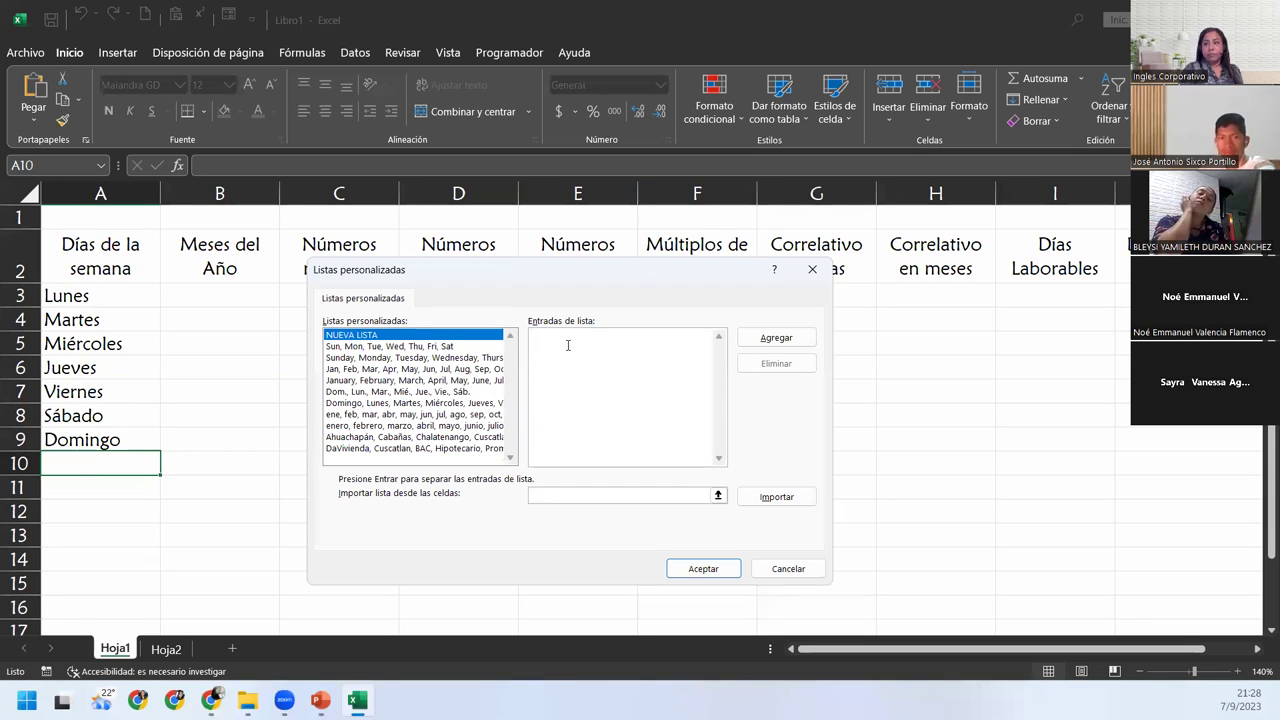
{"action": "left_click", "coordinate": [447, 403]}
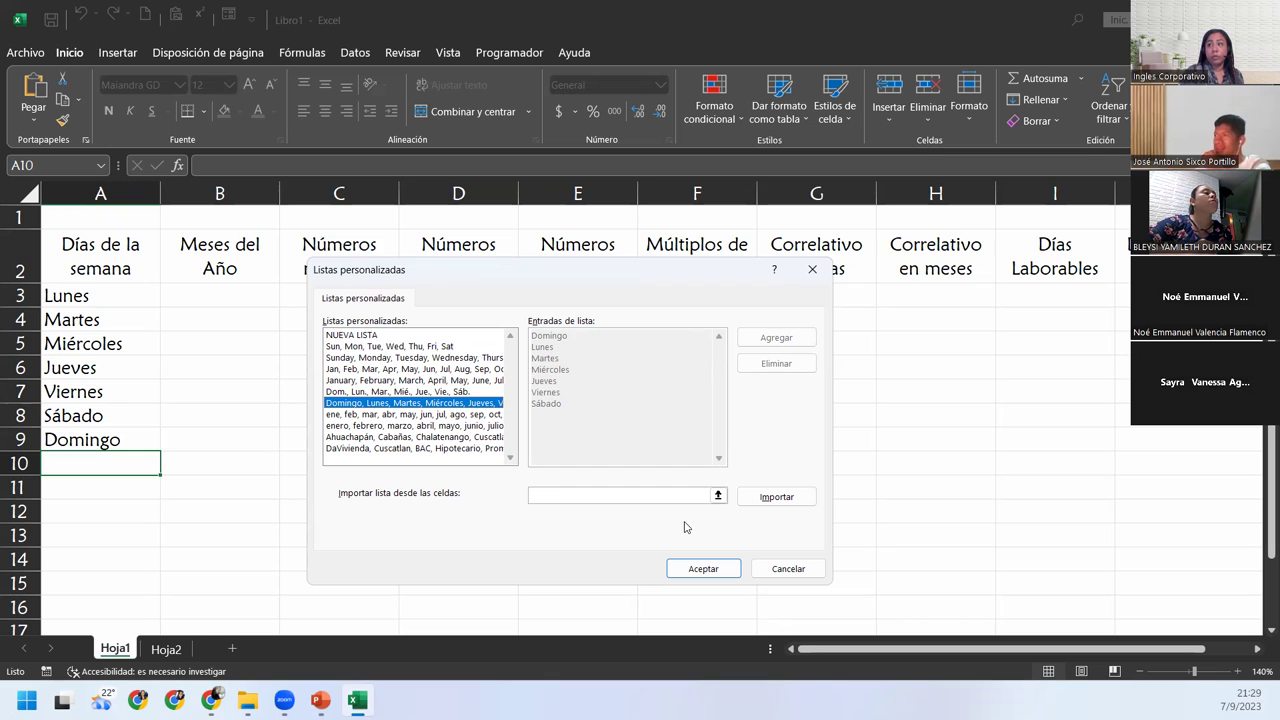
{"action": "left_click", "coordinate": [408, 335]}
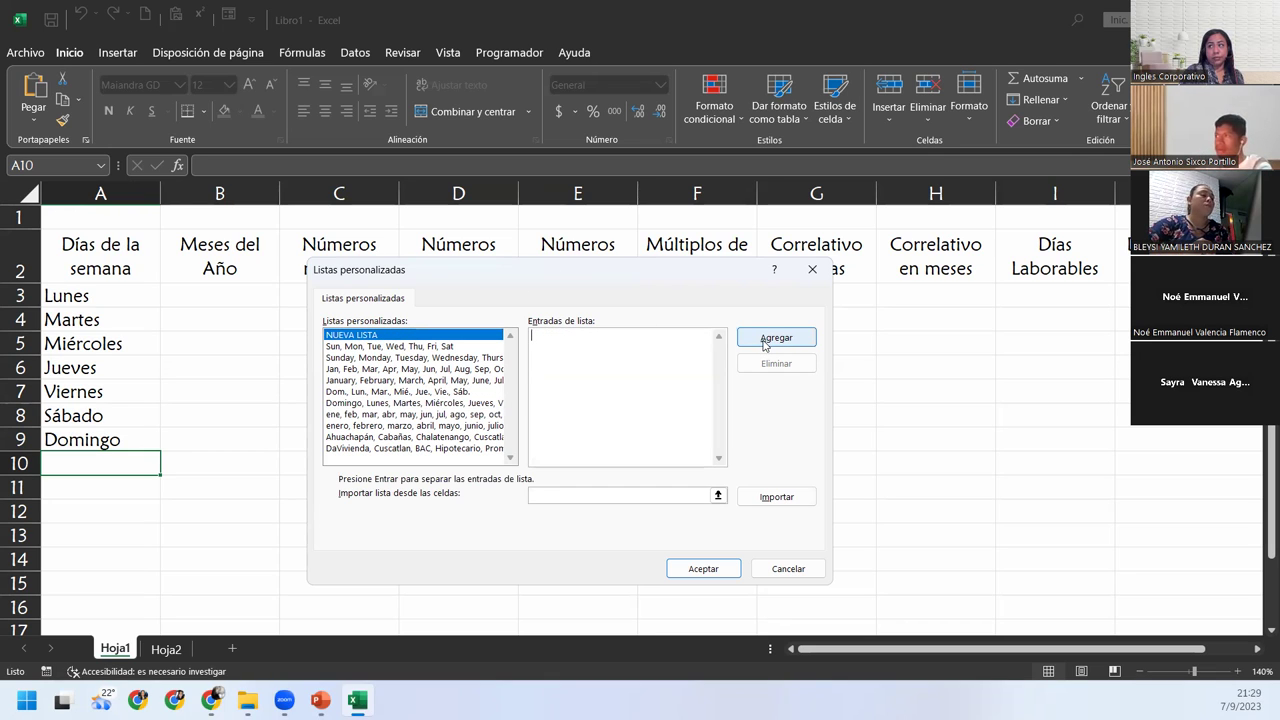
{"action": "left_click", "coordinate": [360, 403]}
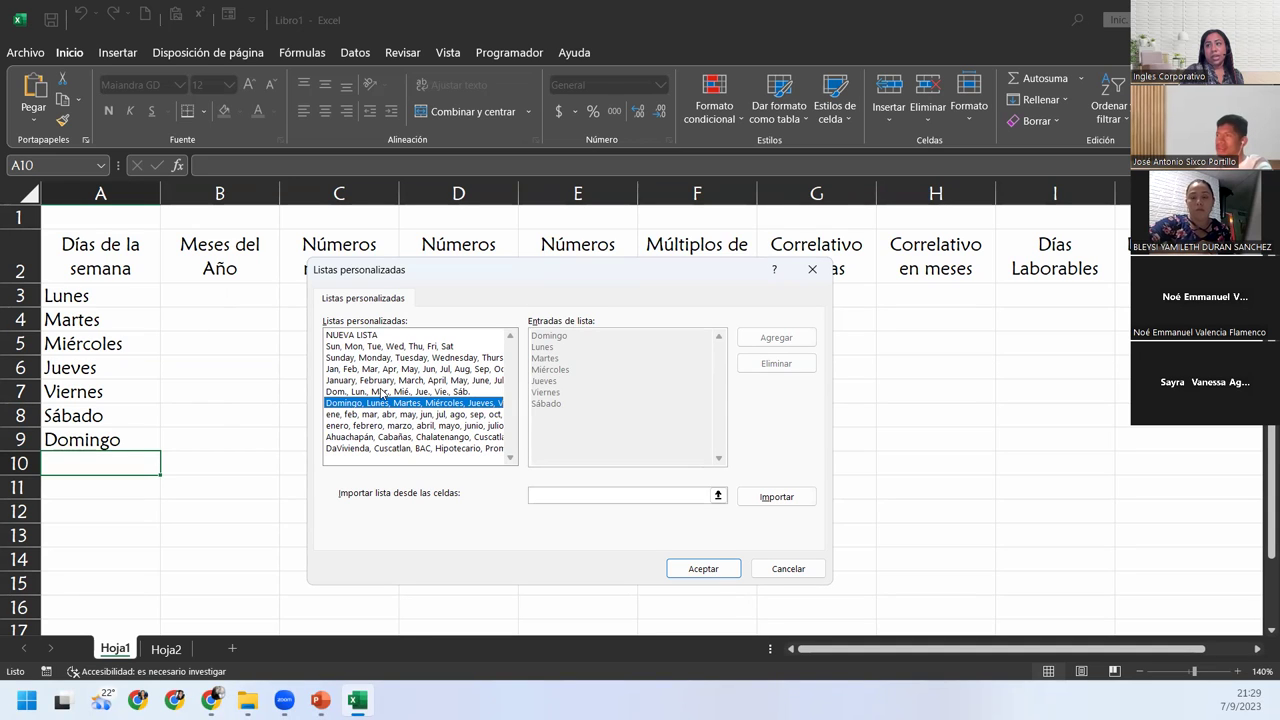
{"action": "left_click", "coordinate": [380, 335]}
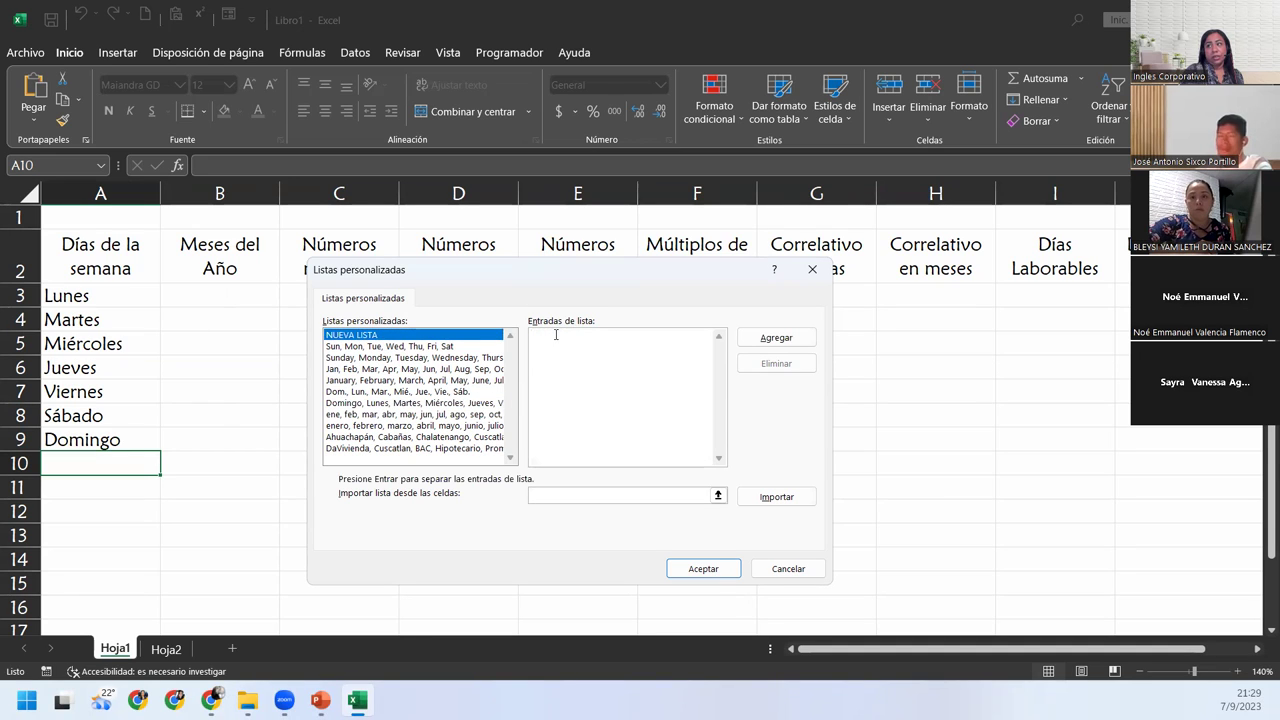
{"action": "left_click", "coordinate": [378, 425]}
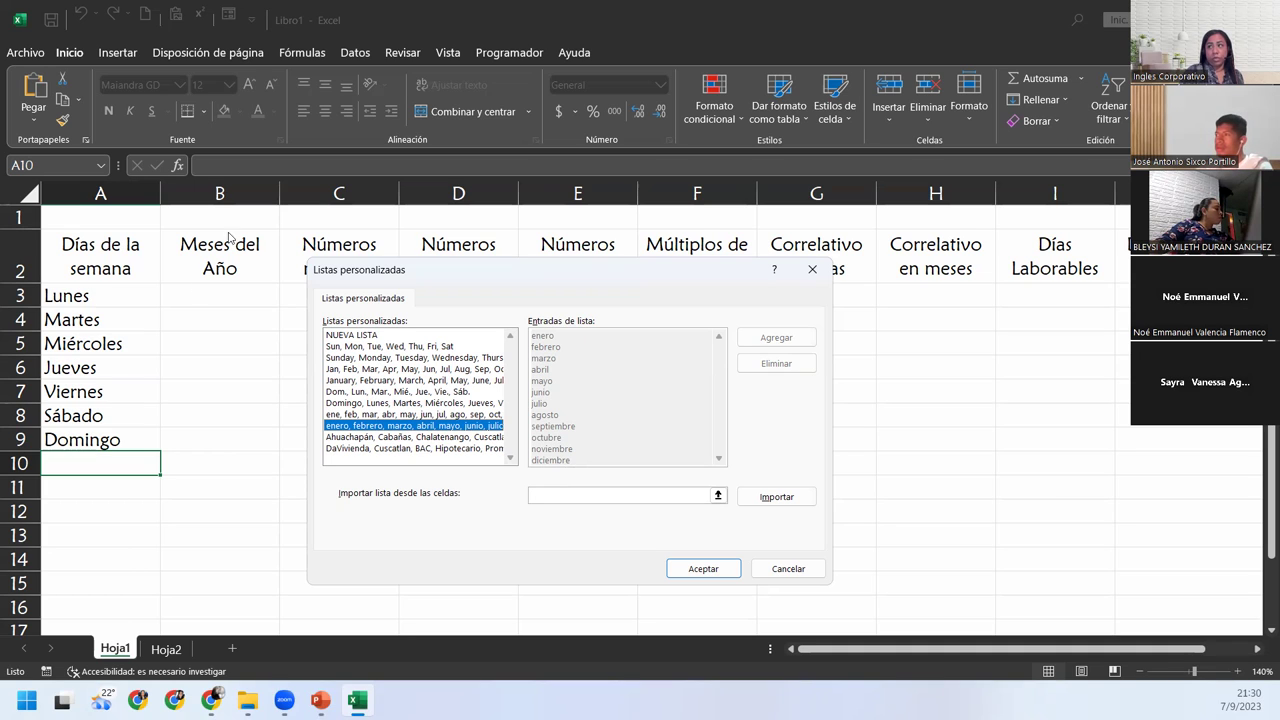
{"action": "left_click", "coordinate": [706, 568]}
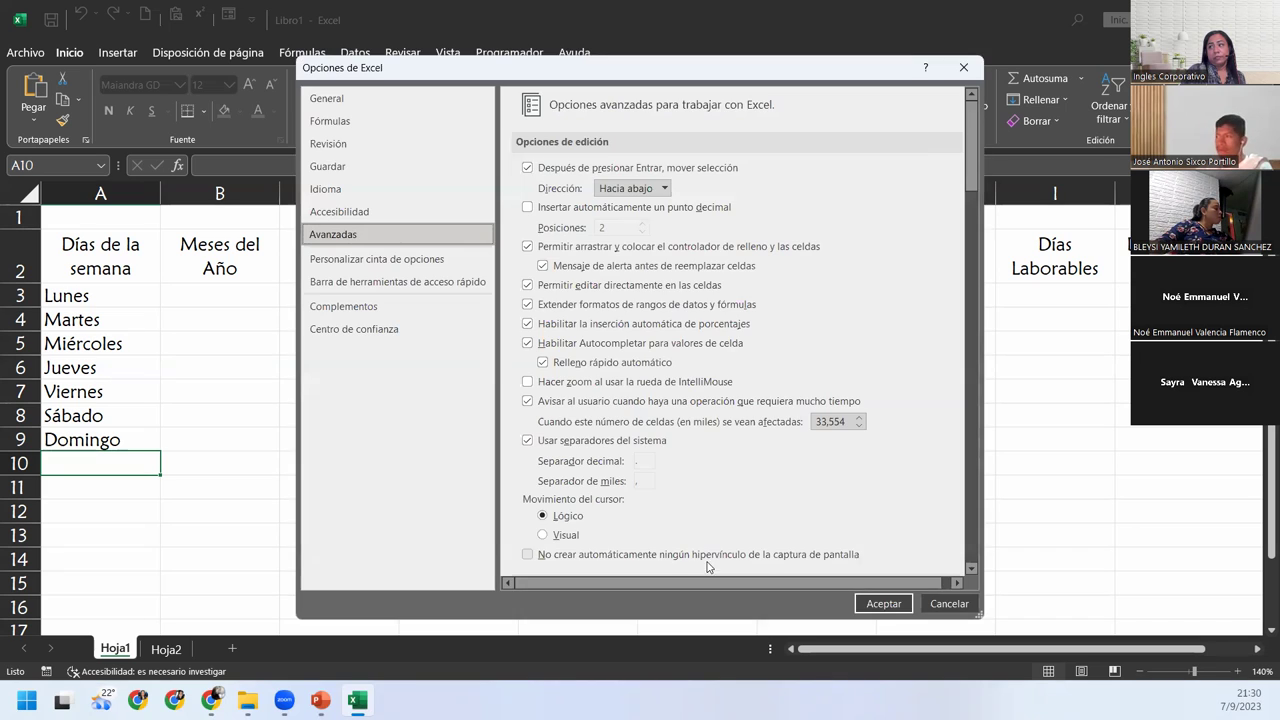
{"action": "left_click", "coordinate": [883, 603]}
Step: Enter "Monday" in cell A10, directly below "Domingo"
{"action": "left_click", "coordinate": [116, 300]}
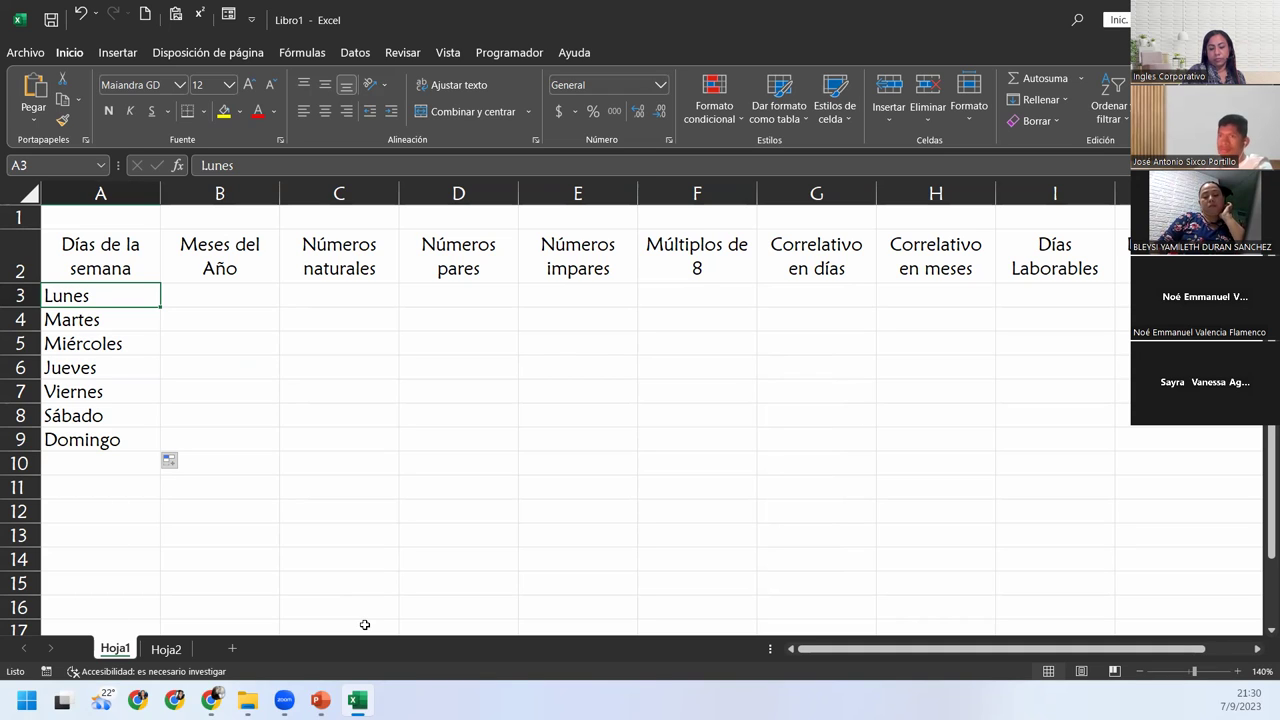
{"action": "left_click", "coordinate": [100, 464]}
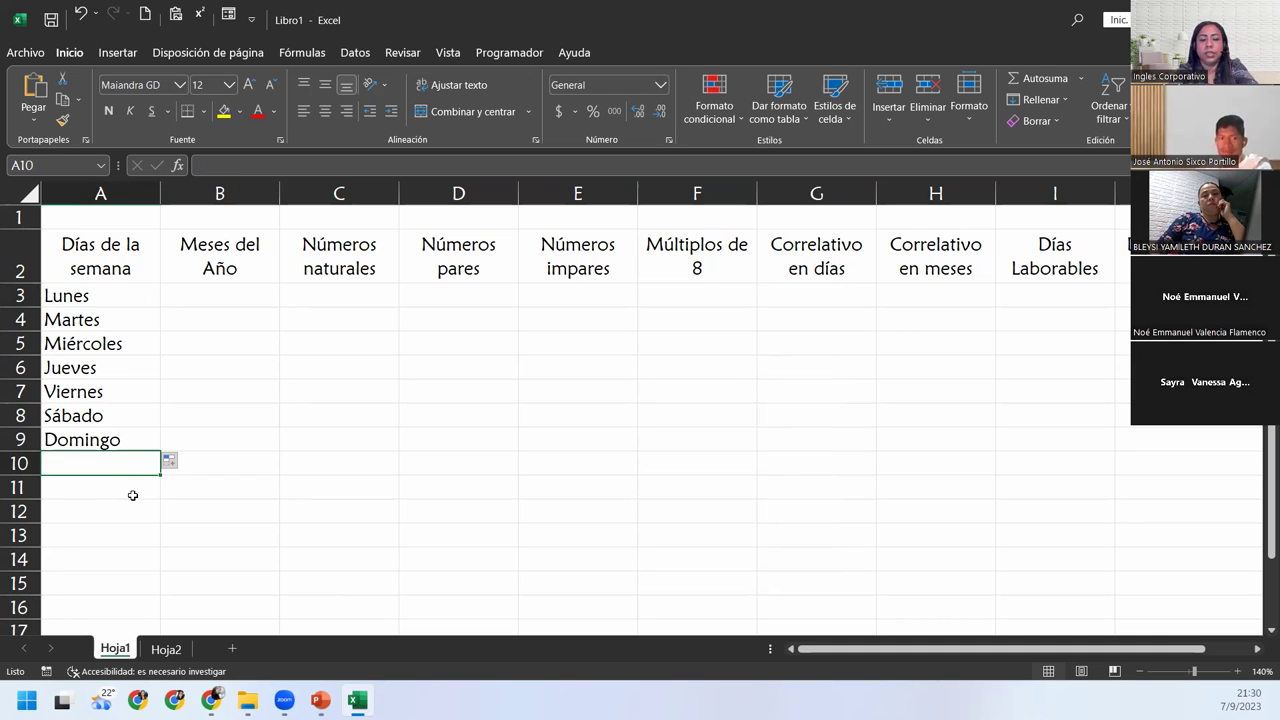
{"action": "type", "text": "Monday"}
{"action": "key", "text": "BackSpace"}
{"action": "type", "text": "y"}
{"action": "key", "text": "Return"}
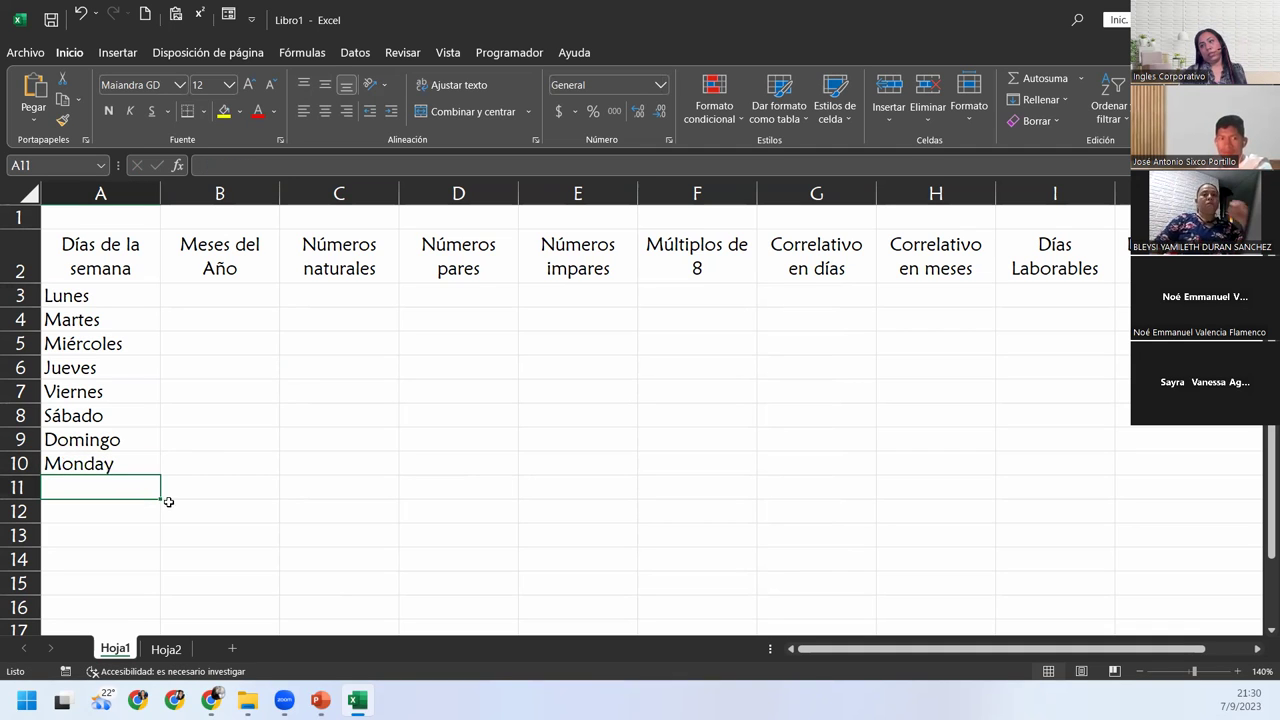
Step: Fill the English weekday series from "Monday" in A10 down to "Sunday" in A16
{"action": "left_click", "coordinate": [128, 467]}
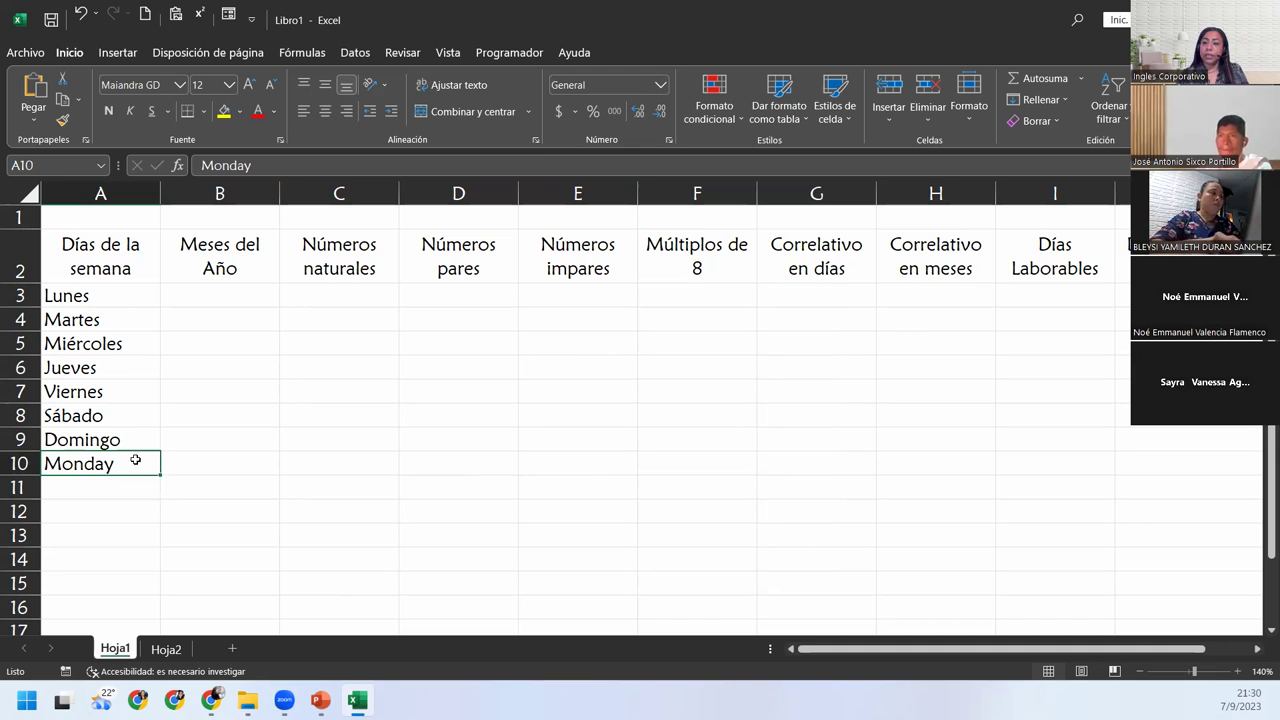
{"action": "left_click_drag", "start_coordinate": [160, 475], "coordinate": [162, 611]}
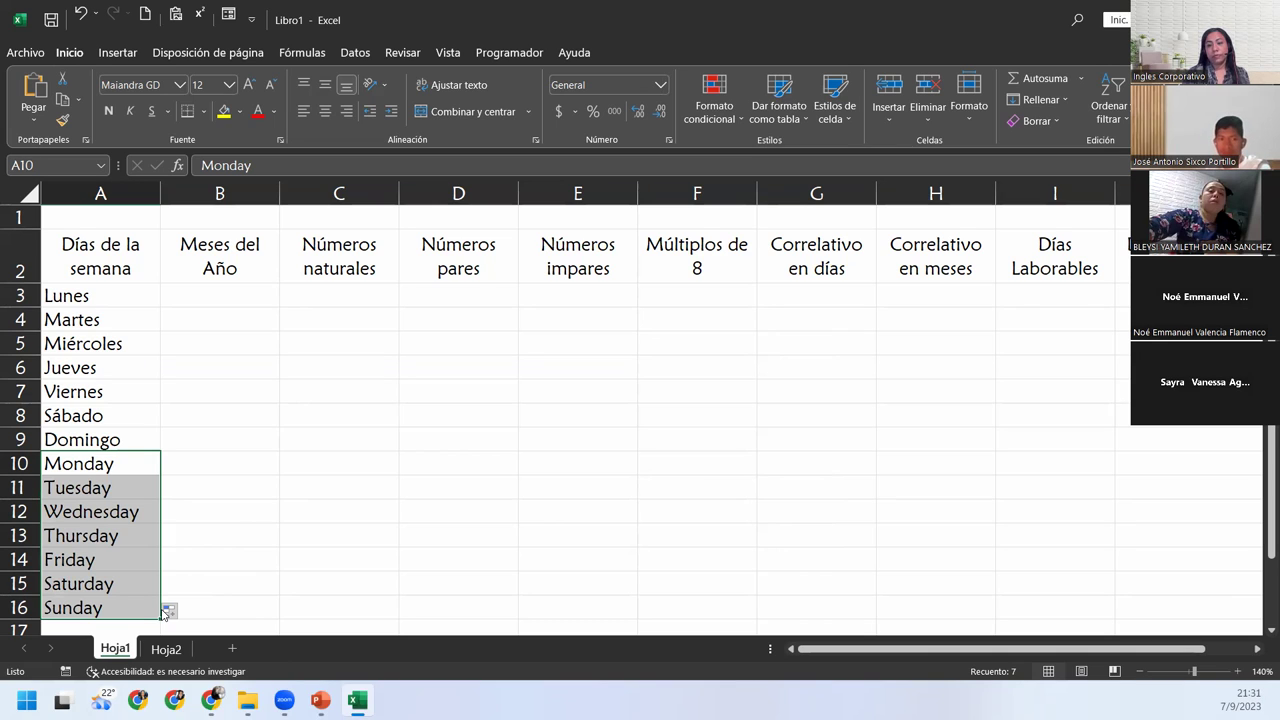
{"action": "left_click", "coordinate": [203, 294]}
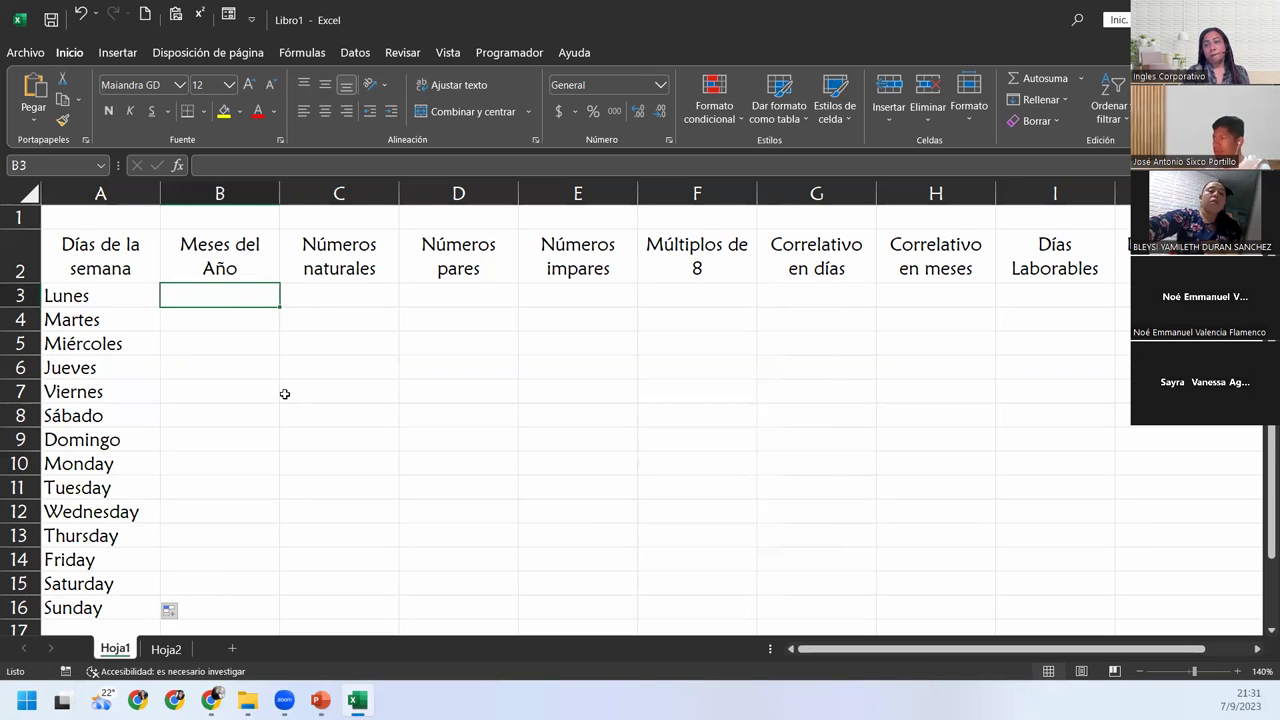
Step: Enter the abbreviated weekday "Lun." in cell A17, directly below "Sunday"
{"action": "scroll", "coordinate": [284, 394], "scroll_direction": "down", "scroll_amount": 4}
{"action": "left_click", "coordinate": [97, 310]}
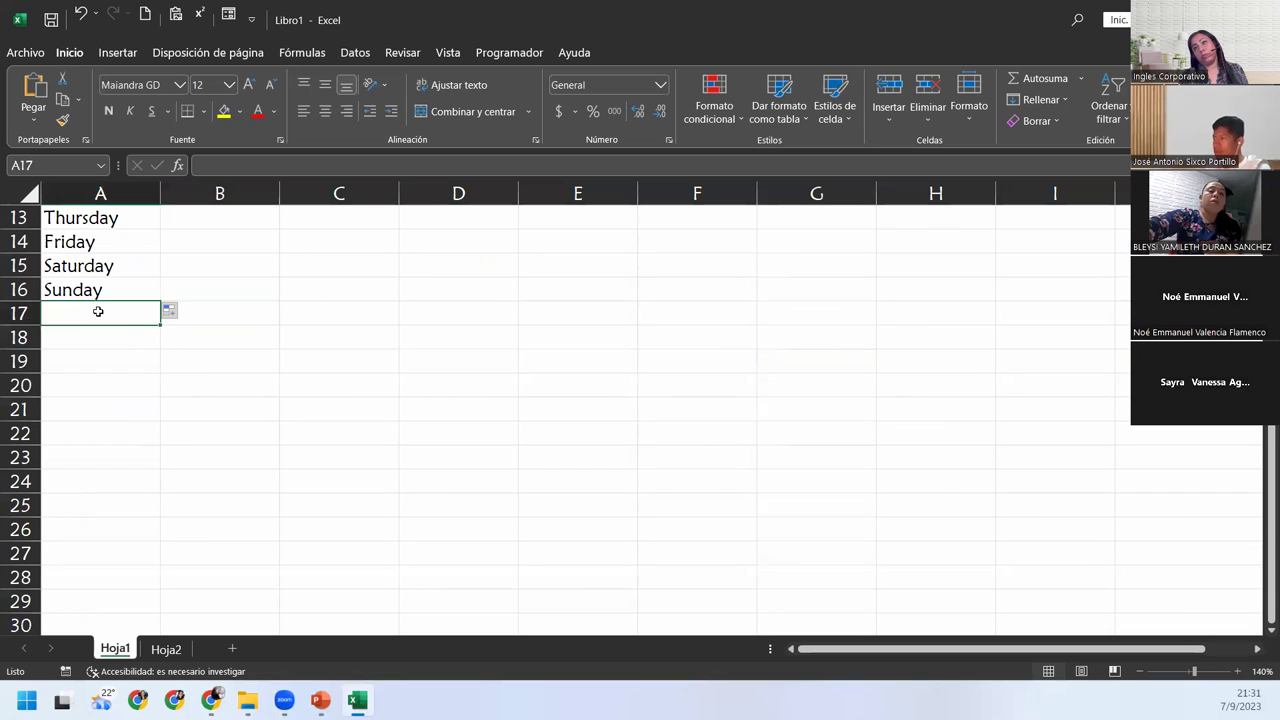
{"action": "type", "text": "Lun."}
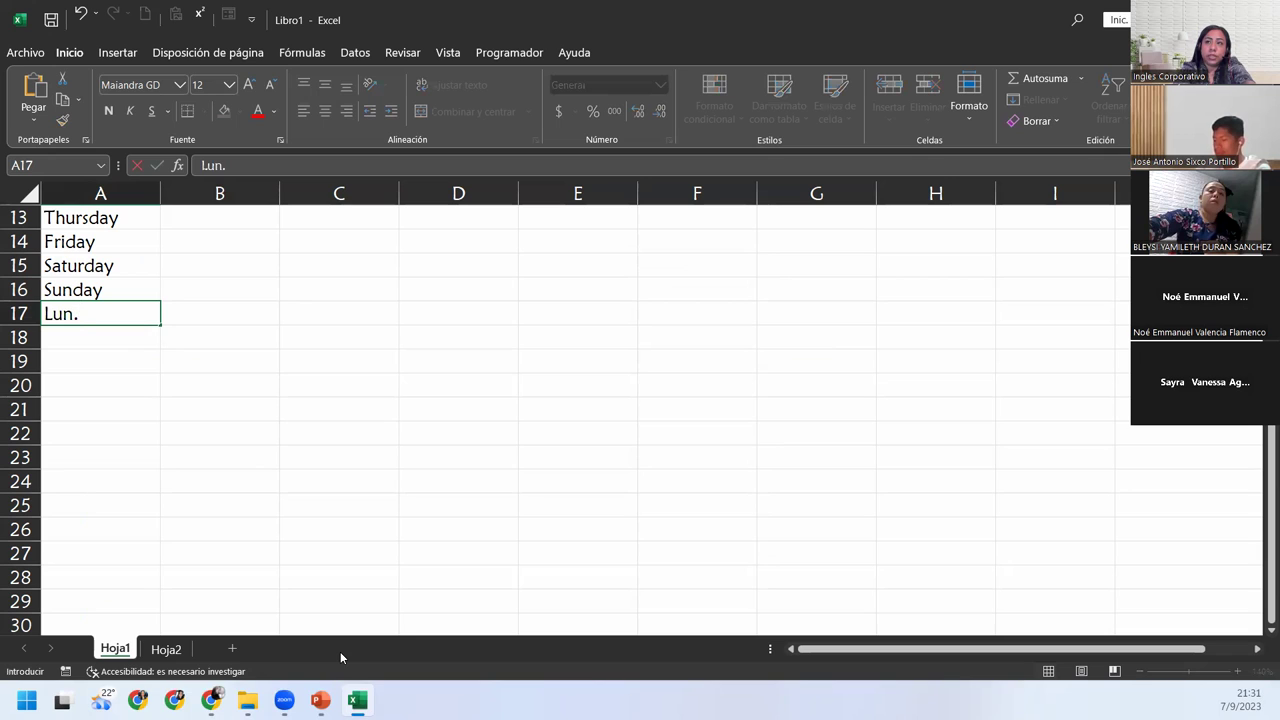
{"action": "key", "text": "Return"}
{"action": "key", "text": "Up"}
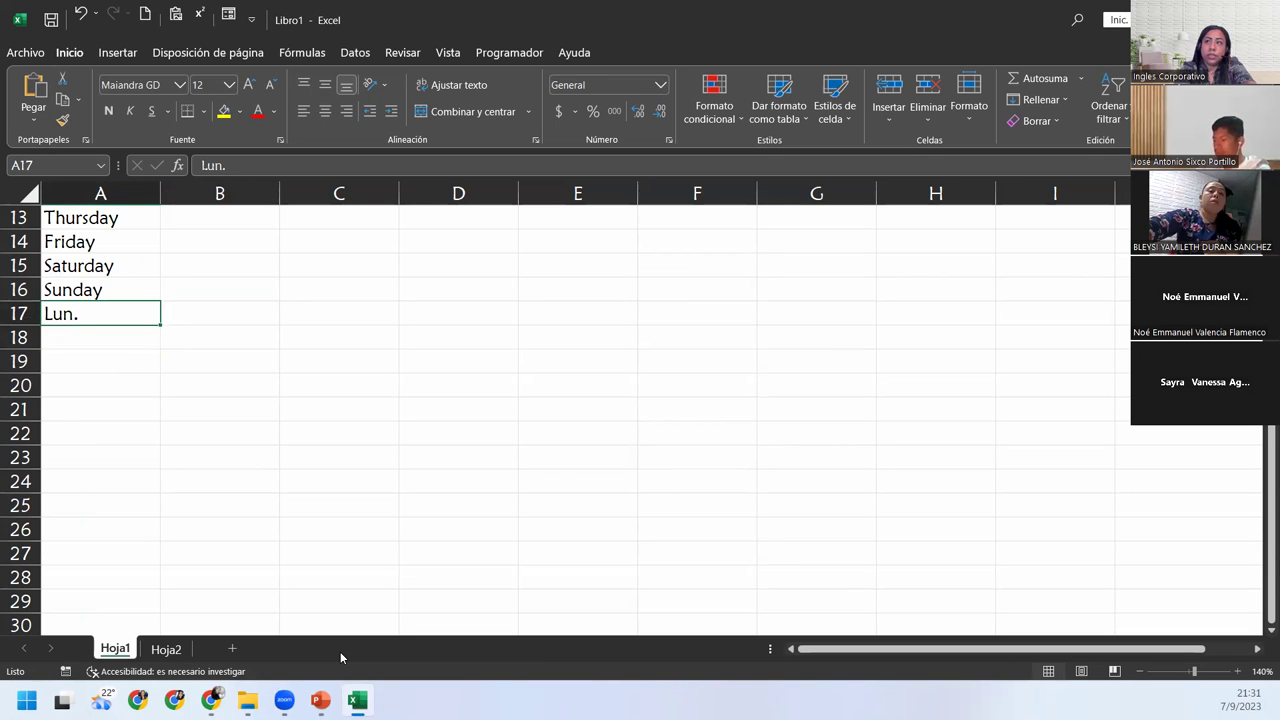
{"action": "key", "text": "alt"}
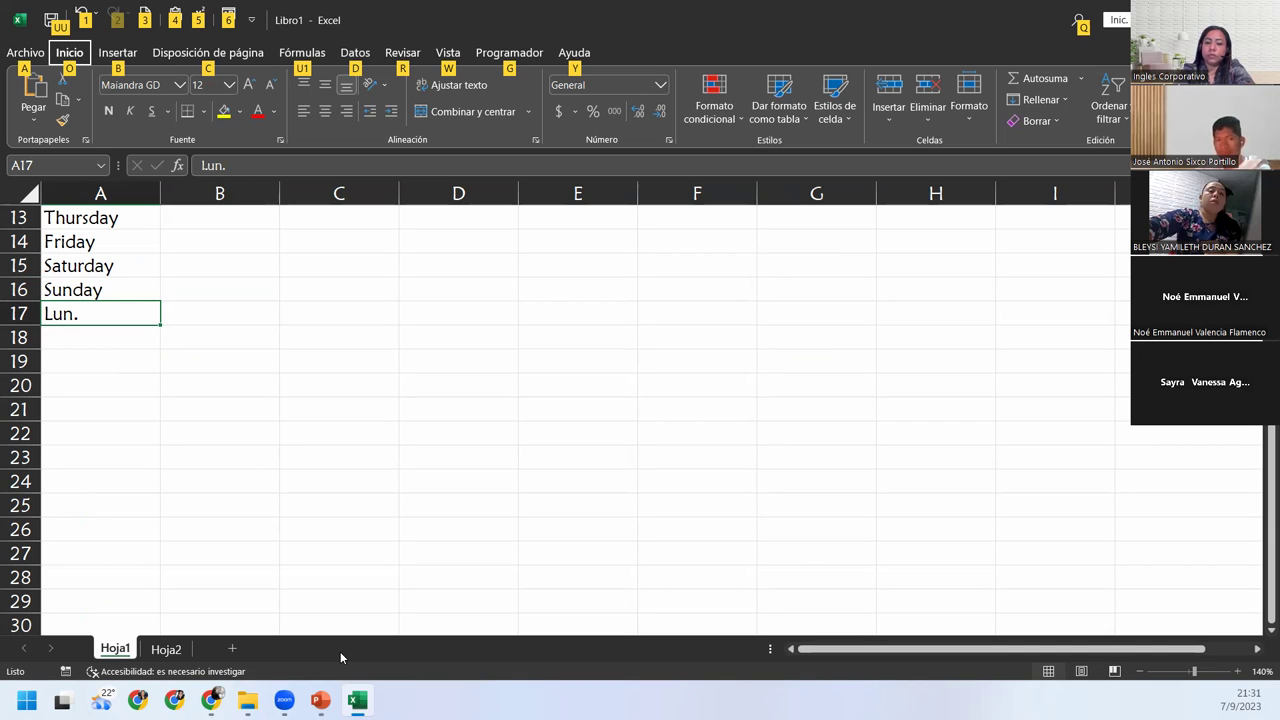
{"action": "key", "text": "o"}
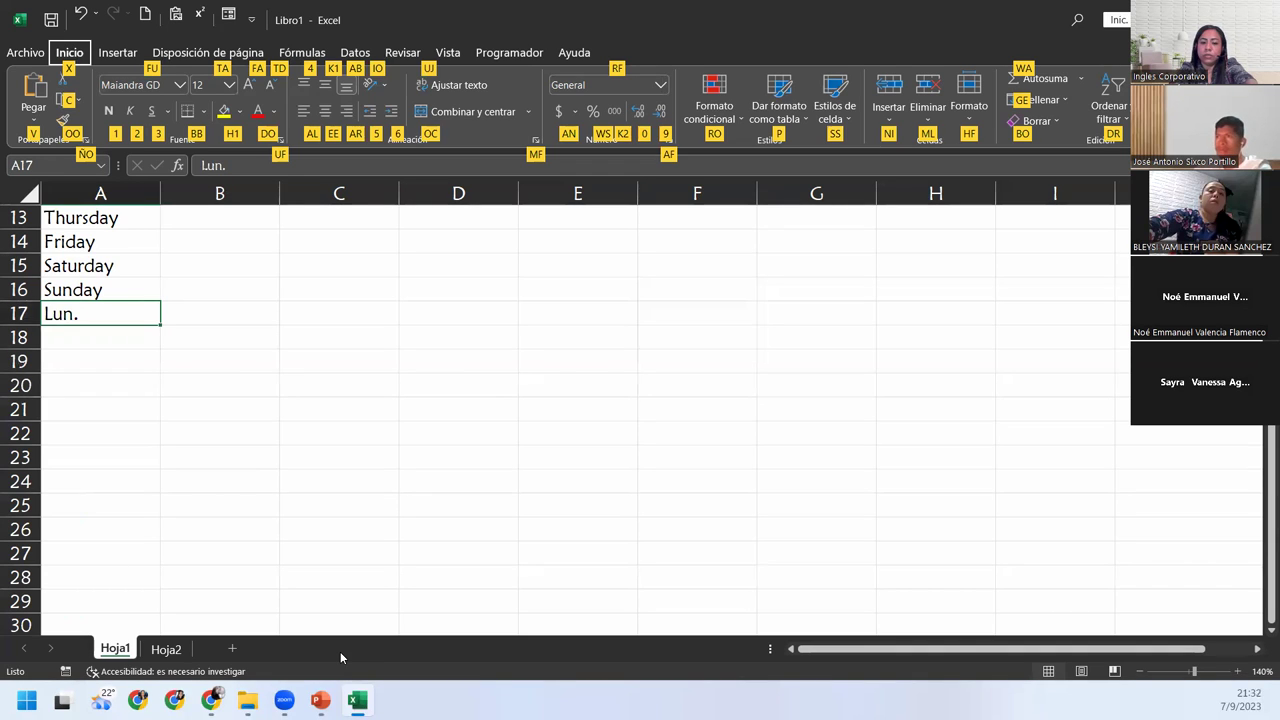
{"action": "key", "text": "g"}
{"action": "key", "text": "e"}
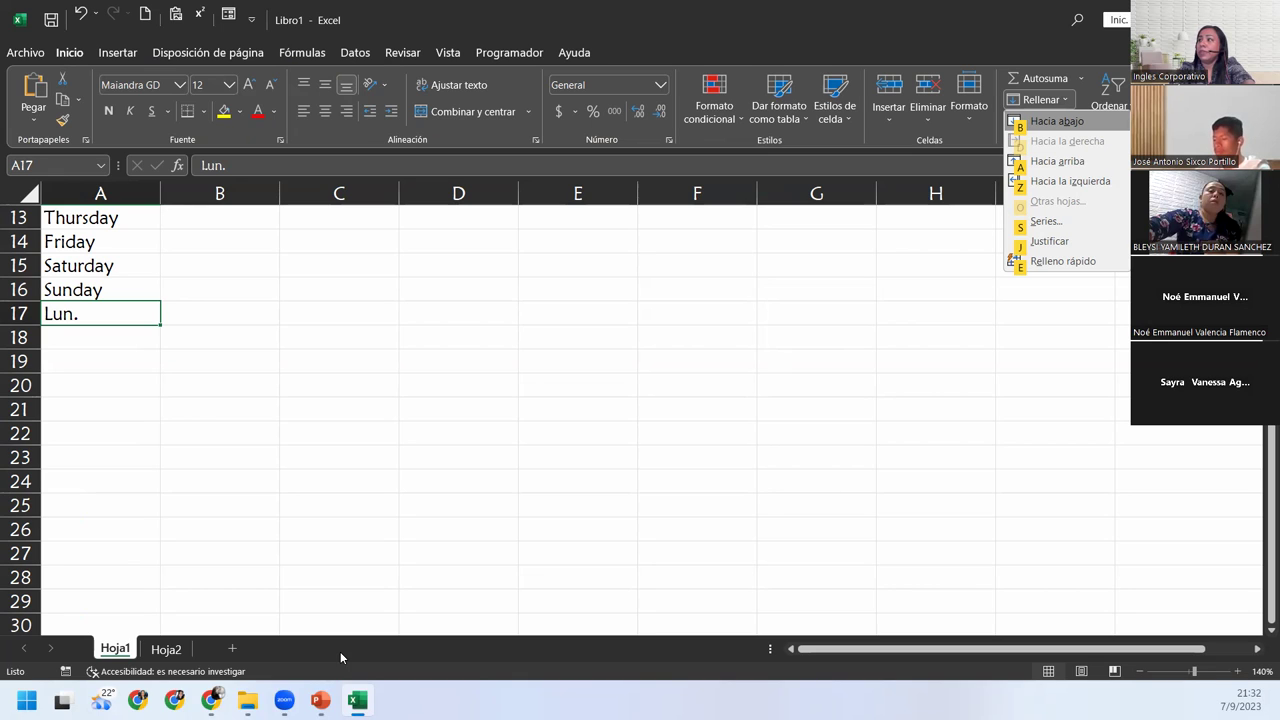
{"action": "key", "text": "Down"}
{"action": "key", "text": "Down"}
{"action": "key", "text": "Down"}
{"action": "key", "text": "Down"}
{"action": "key", "text": "Down"}
{"action": "key", "text": "Down"}
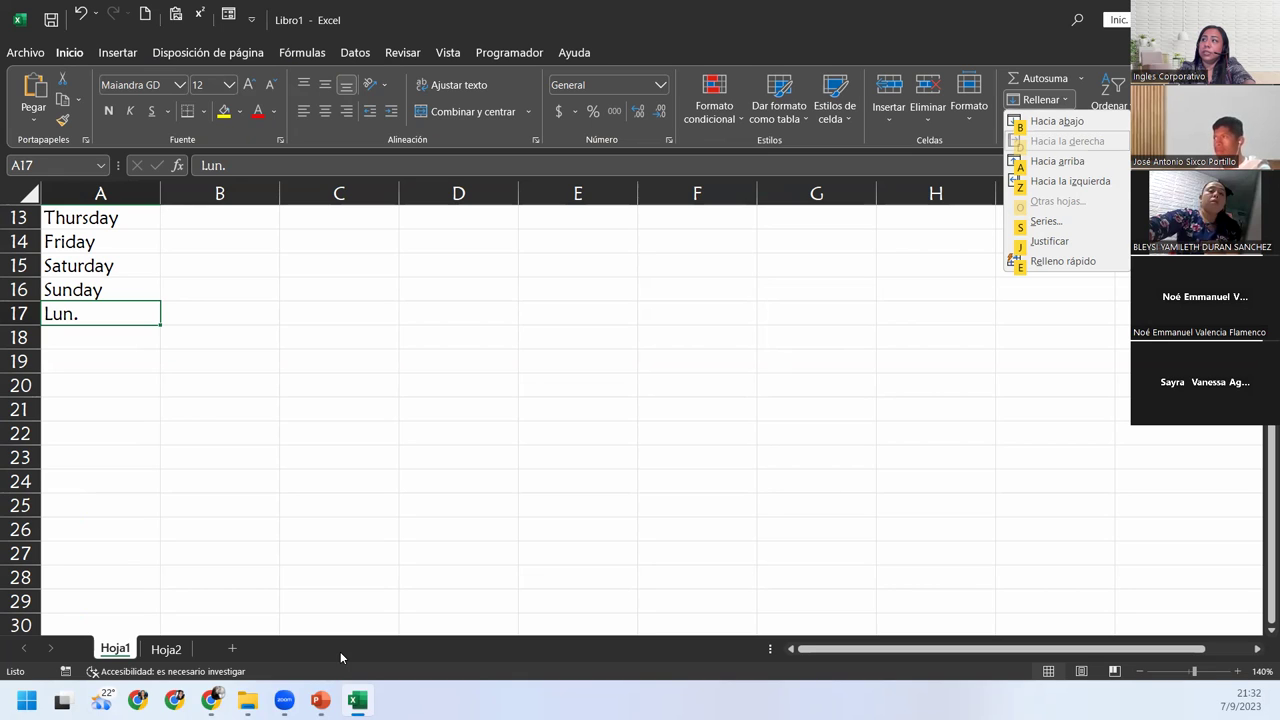
{"action": "key", "text": "Up"}
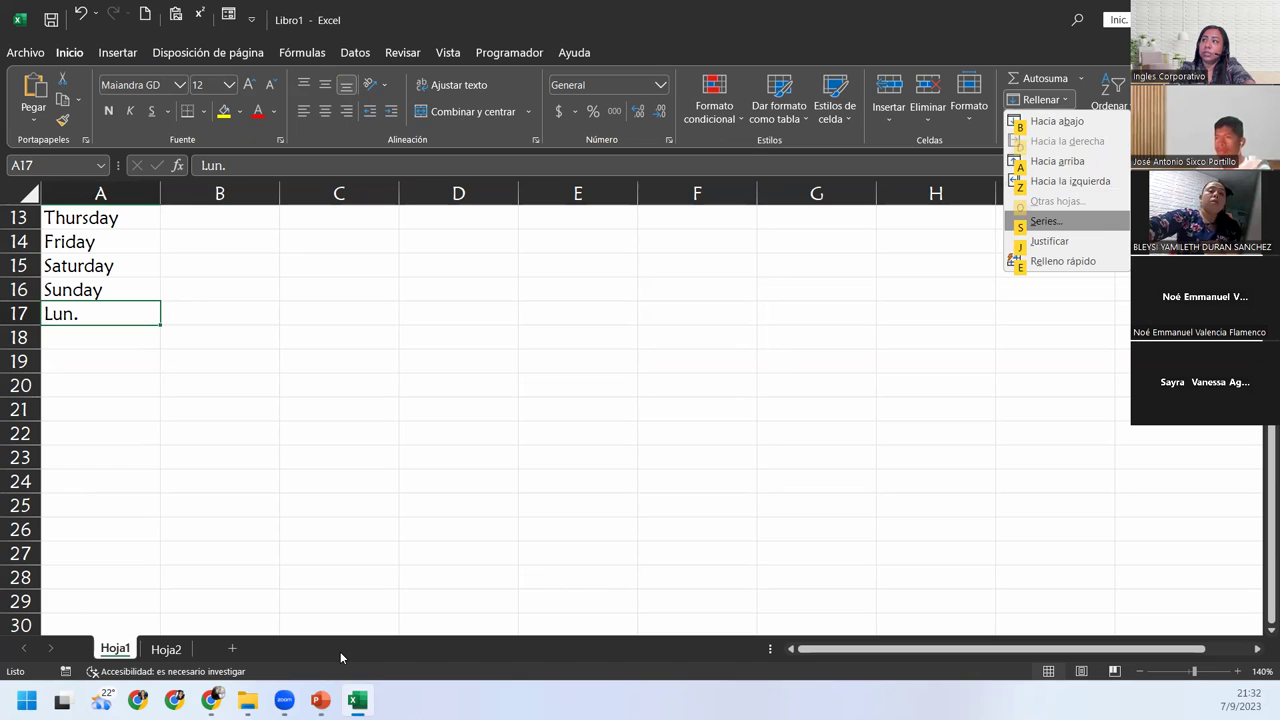
{"action": "key", "text": "Return"}
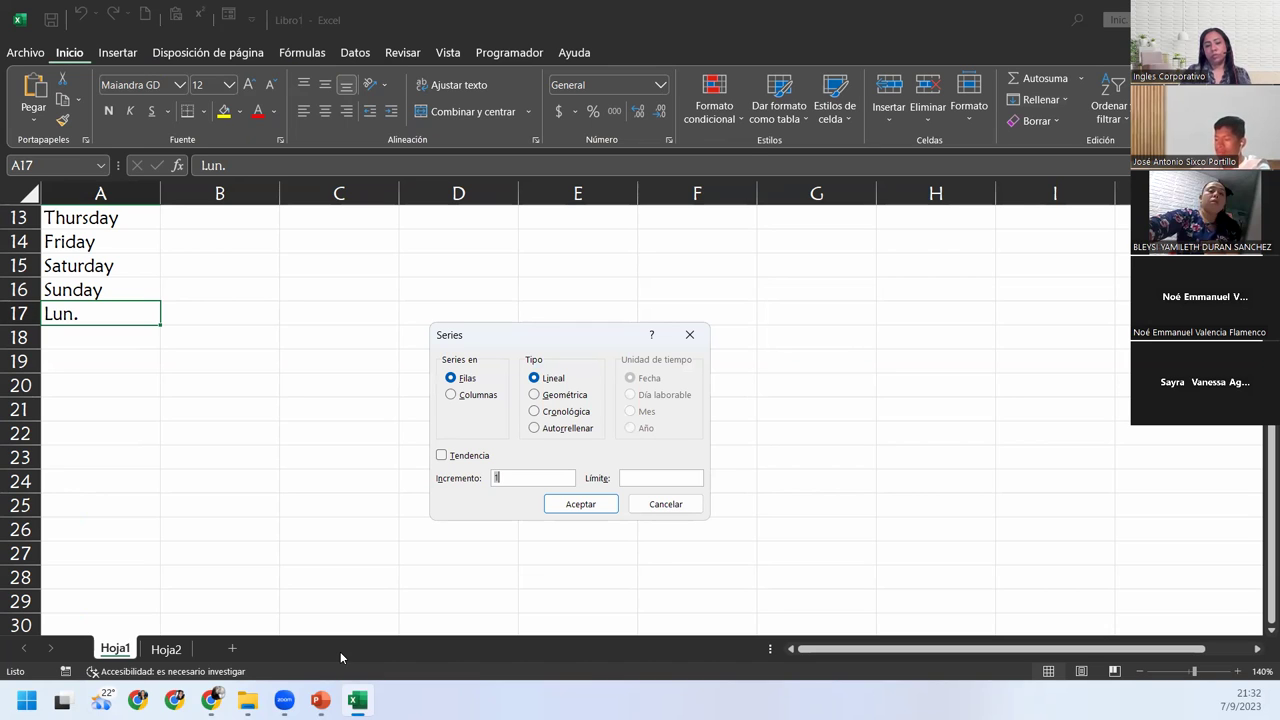
{"action": "type", "text": "1"}
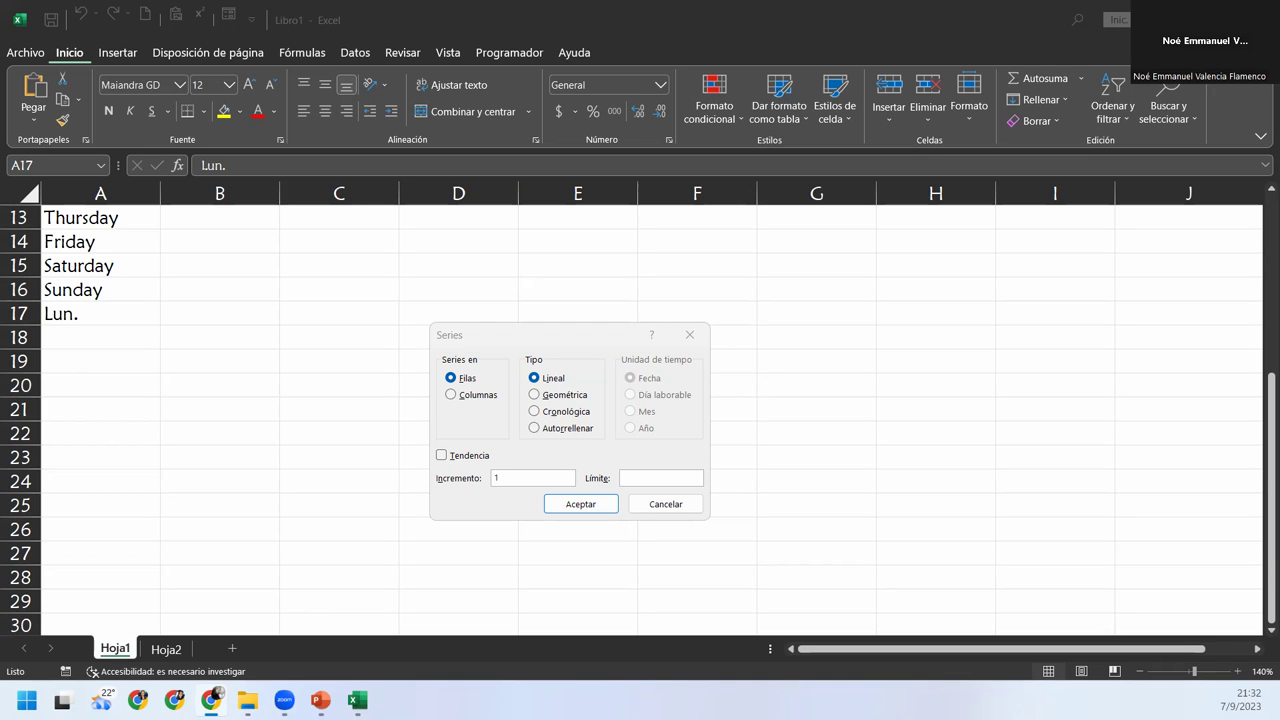
{"action": "left_click", "coordinate": [690, 336]}
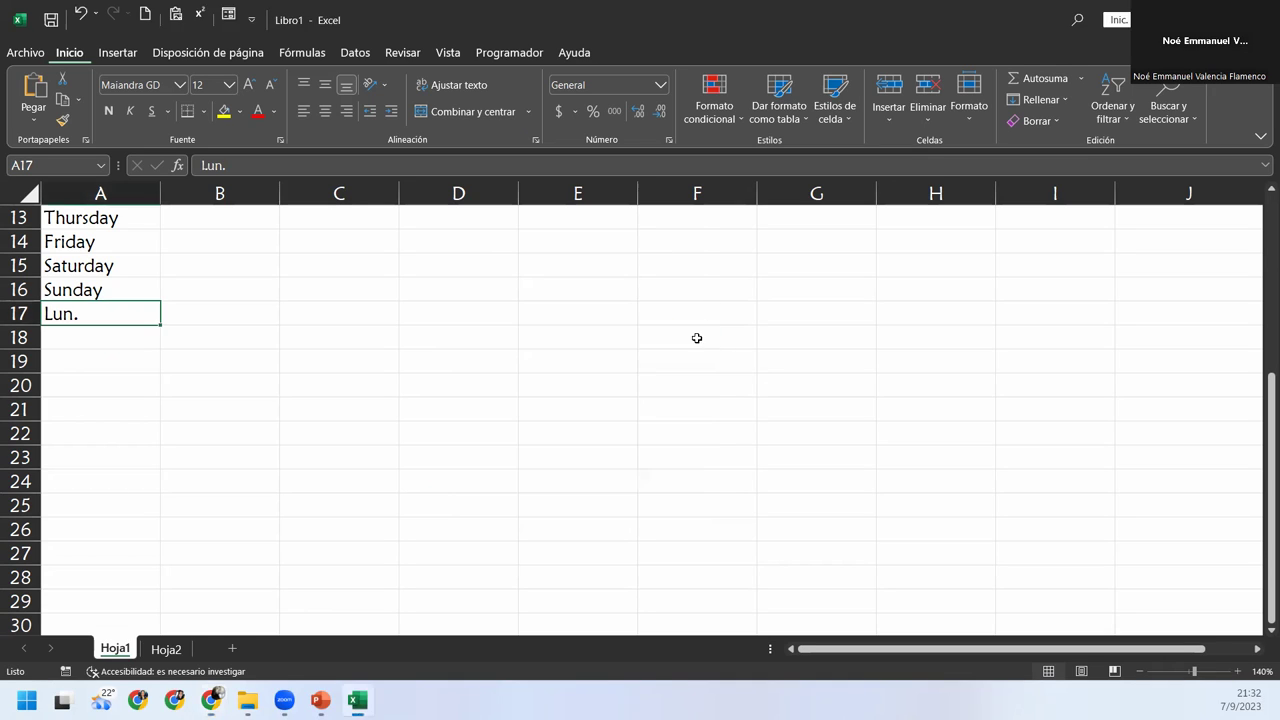
Step: Fill the abbreviated Spanish weekday series from "Lun." in A17 down to "Dom." in A23
{"action": "left_click_drag", "start_coordinate": [158, 327], "coordinate": [155, 467]}
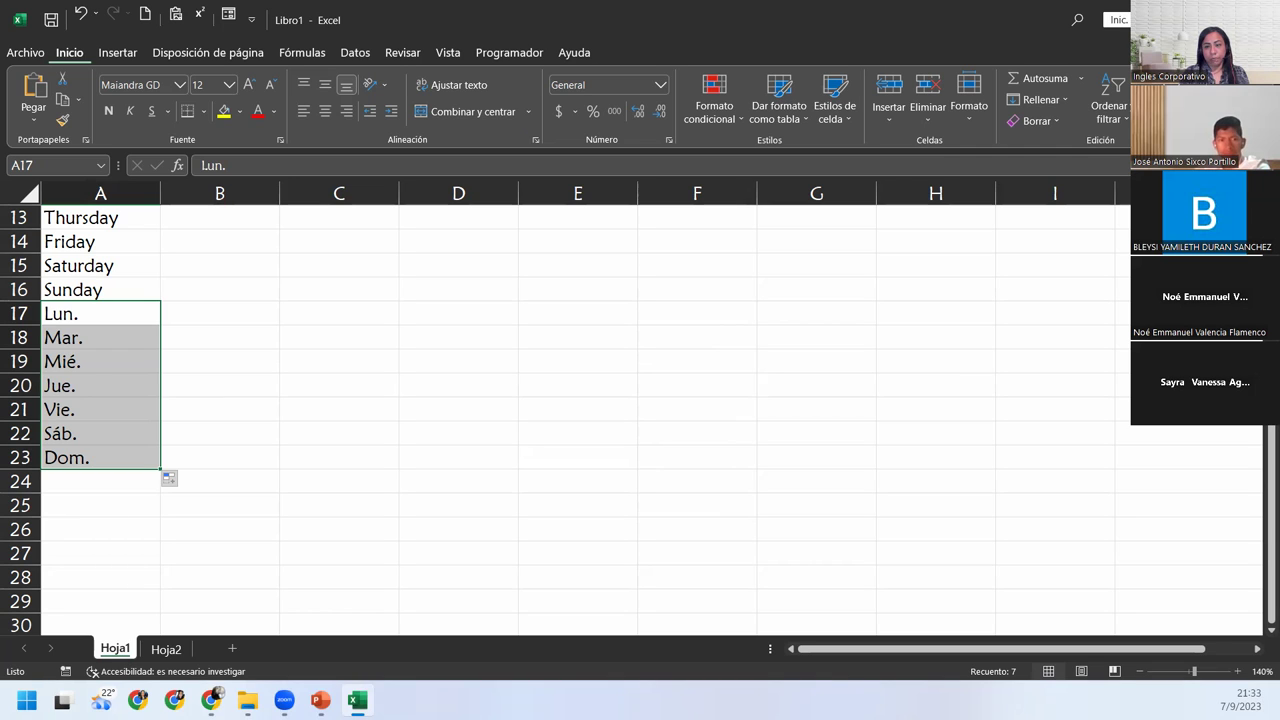
{"action": "left_click", "coordinate": [88, 312]}
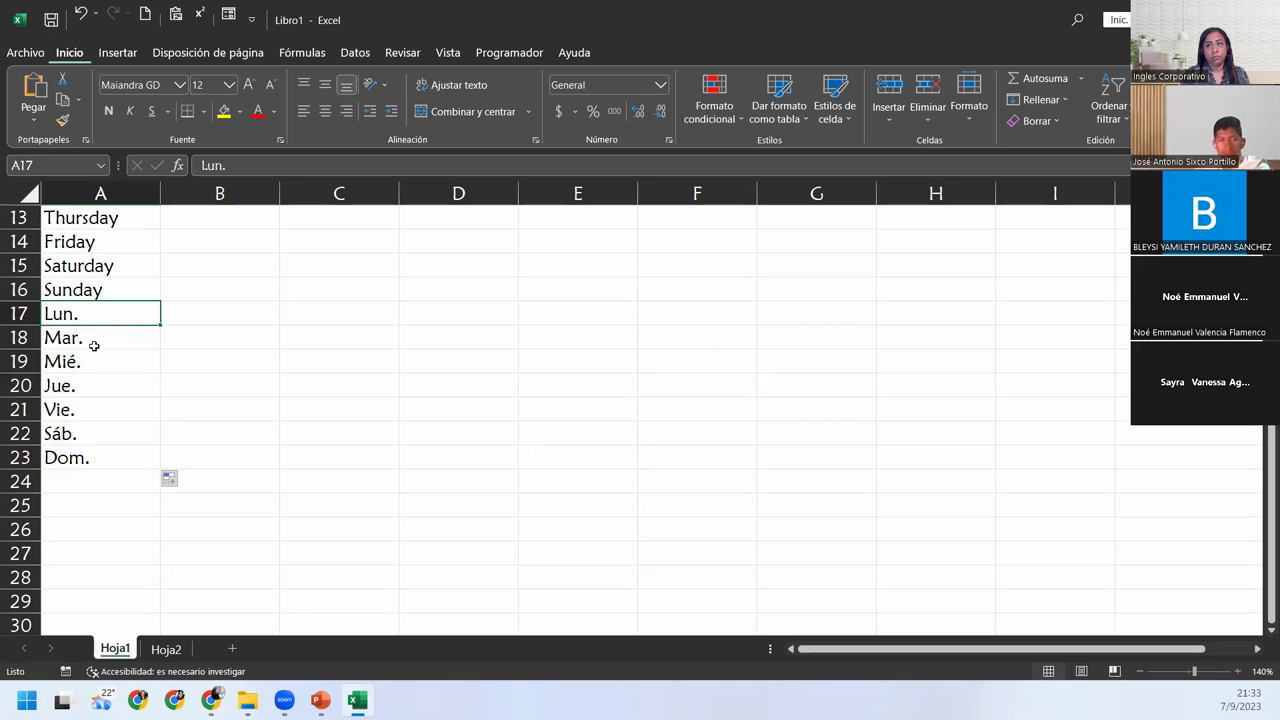
Step: Enter the abbreviation "Mon" in cell A24, removing the autocompleted ending "day"
{"action": "left_click", "coordinate": [85, 474]}
{"action": "mouse_move", "coordinate": [247, 700]}
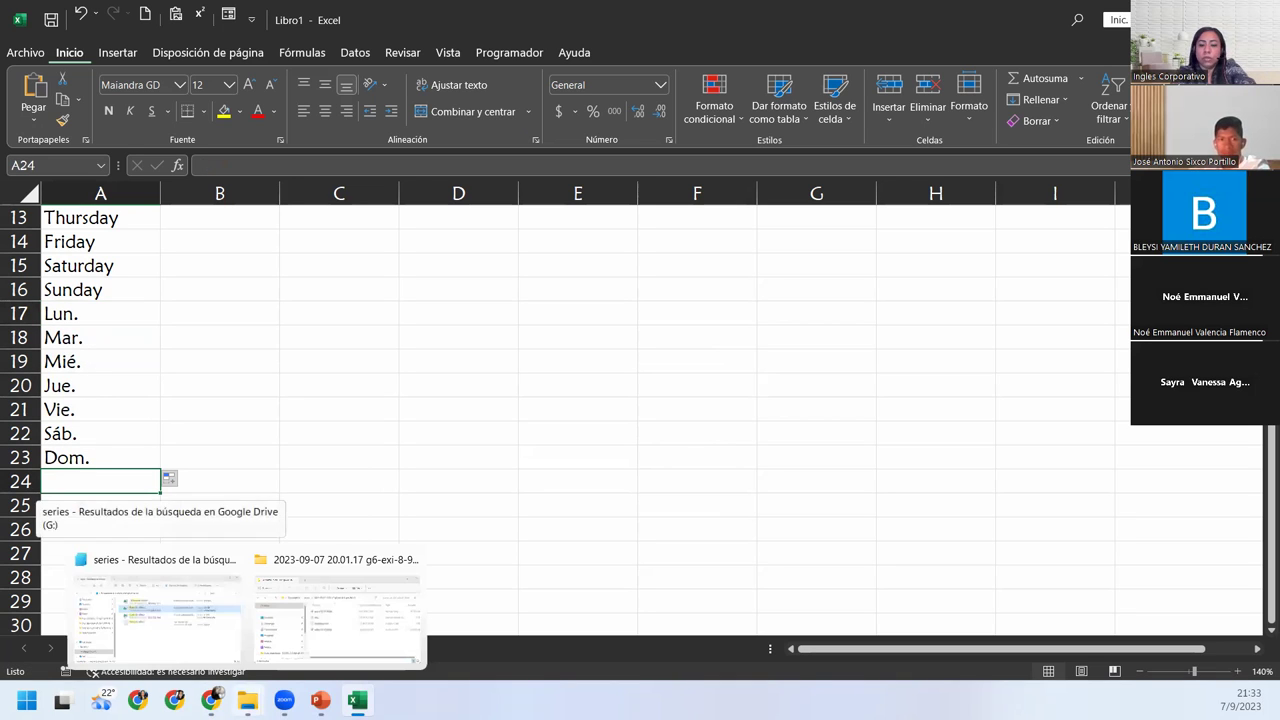
{"action": "type", "text": "MO"}
{"action": "key", "text": "BackSpace"}
{"action": "key", "text": "BackSpace"}
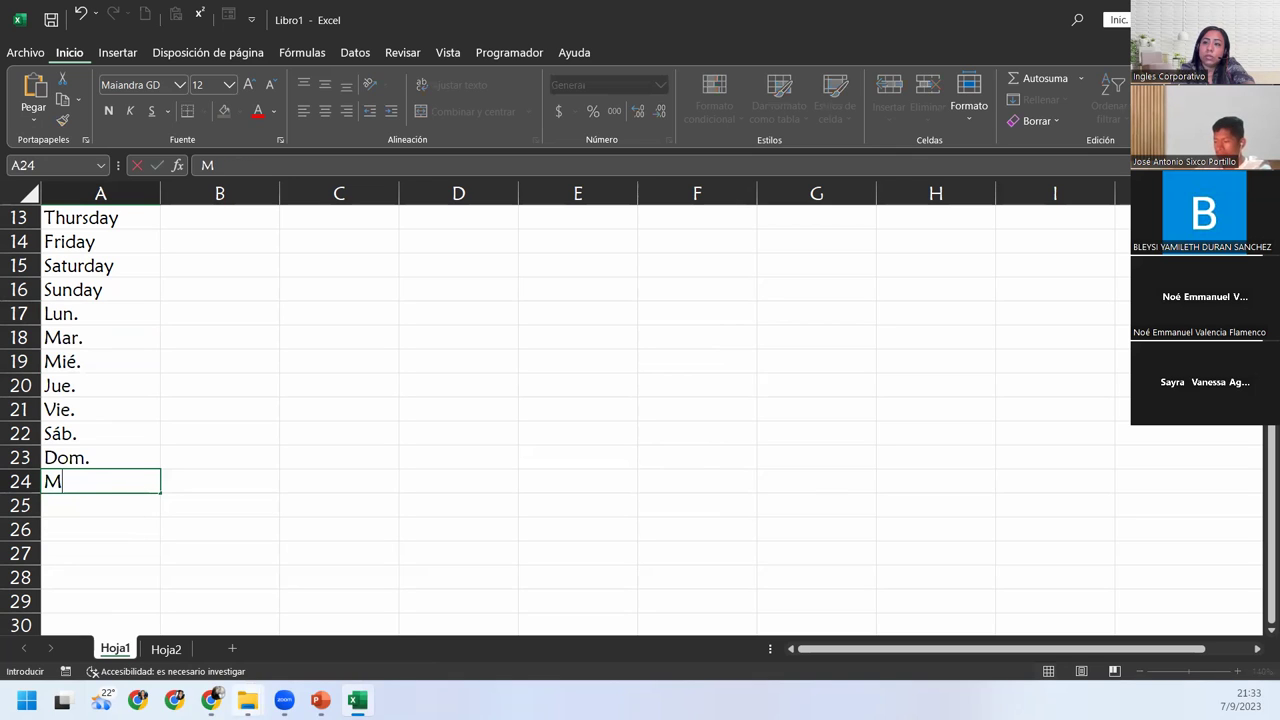
{"action": "type", "text": "o"}
{"action": "key", "text": "BackSpace"}
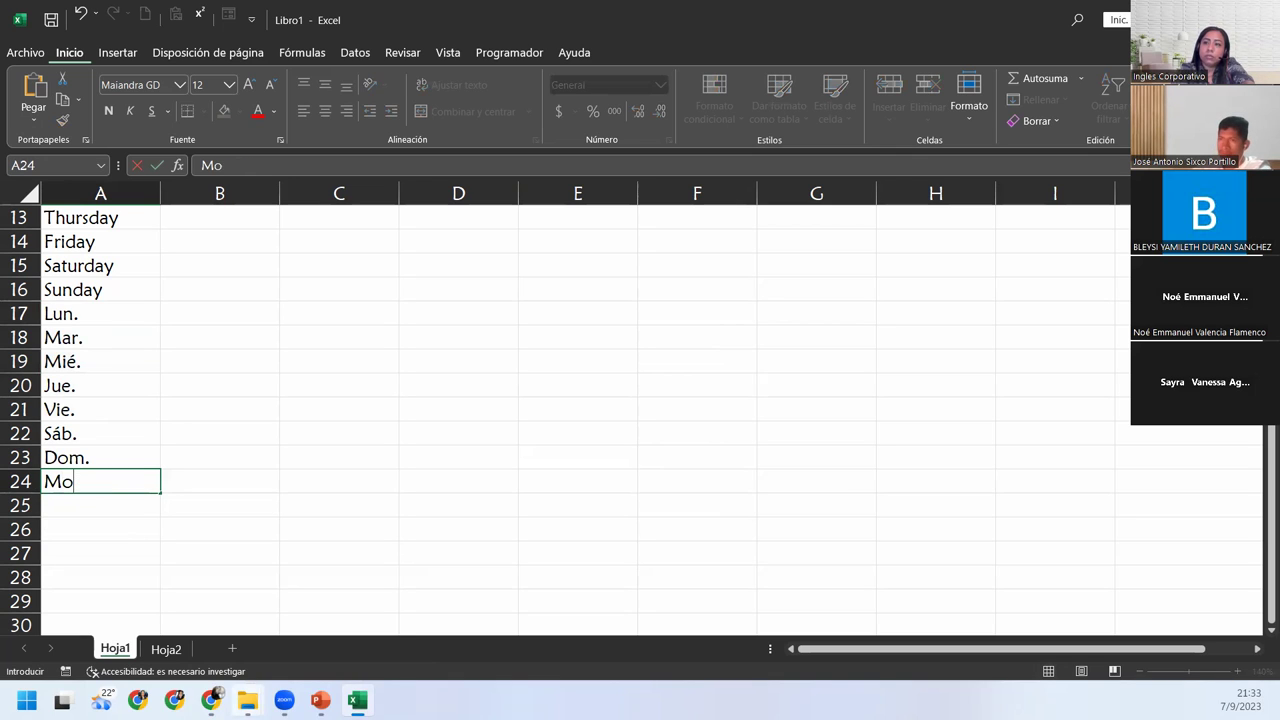
{"action": "type", "text": "n"}
{"action": "key", "text": "Return"}
{"action": "left_click", "coordinate": [100, 481]}
{"action": "key", "text": "F2"}
{"action": "key", "text": "shift+Left"}
{"action": "key", "text": "shift+Left"}
{"action": "key", "text": "shift+Left"}
{"action": "key", "text": "shift+Left"}
{"action": "key", "text": "shift+Right"}
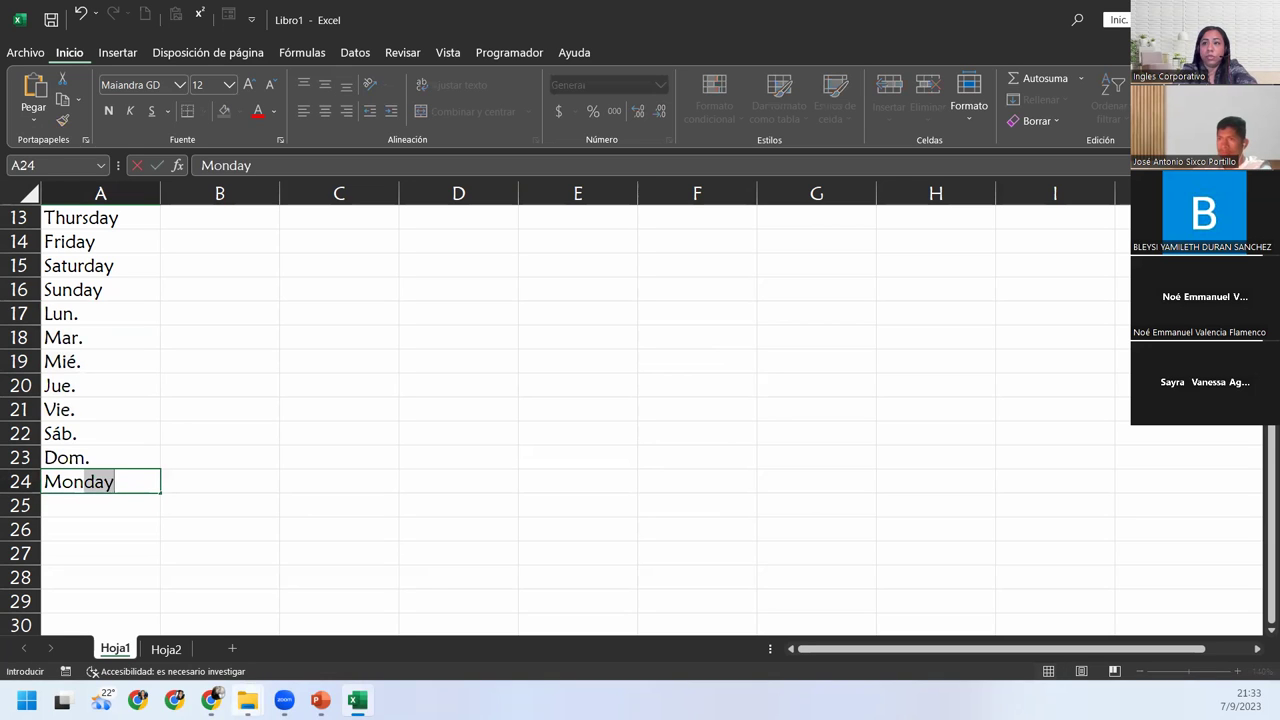
{"action": "key", "text": "BackSpace"}
{"action": "key", "text": "Return"}
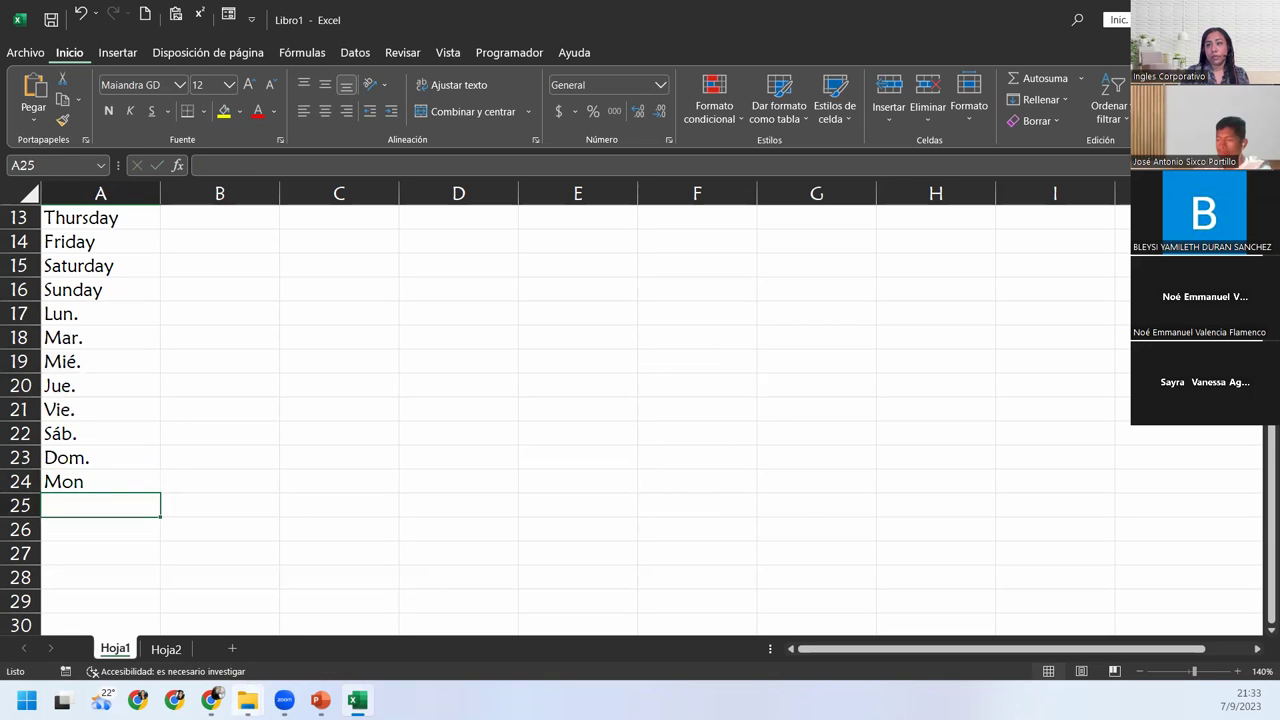
Step: Fill the abbreviated English weekday series from "Mon" in A24 down to "Sun" in A30
{"action": "left_click", "coordinate": [100, 471]}
{"action": "left_click_drag", "start_coordinate": [160, 493], "coordinate": [150, 628]}
{"action": "scroll", "coordinate": [185, 519], "scroll_direction": "down", "scroll_amount": 1}
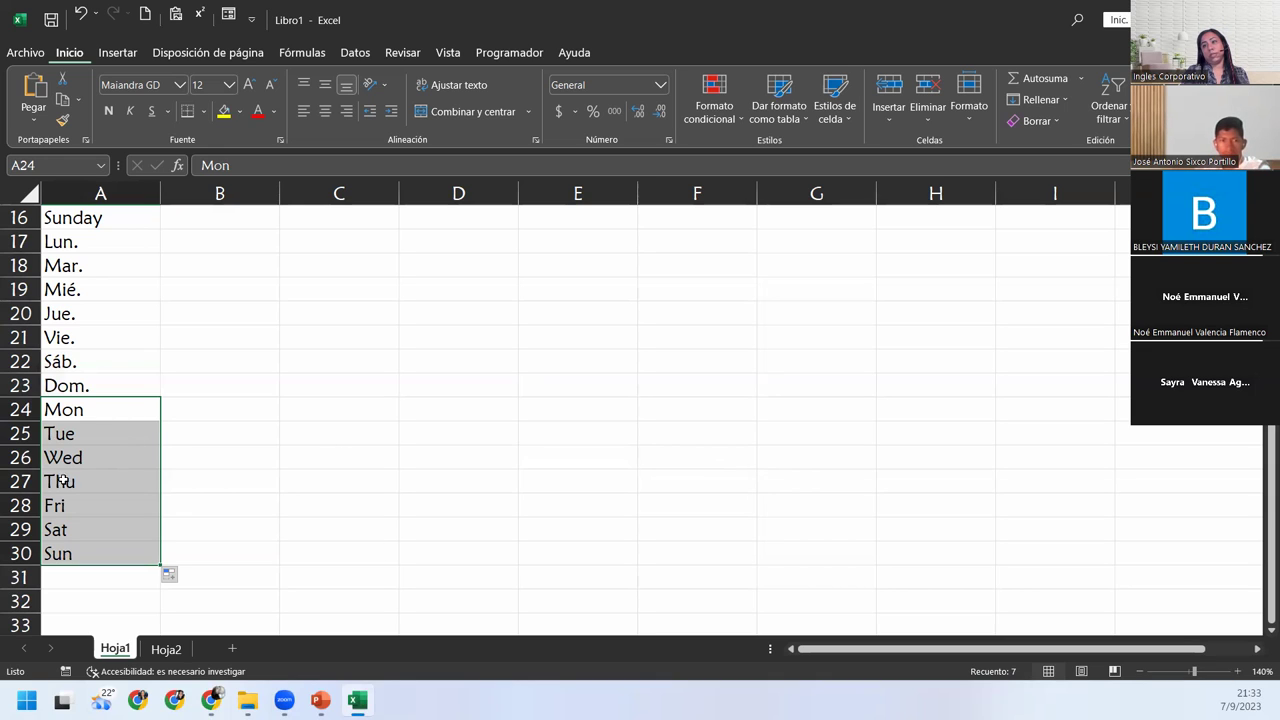
Step: Review the full and abbreviated Spanish and English weekday series throughout column A
{"action": "left_click", "coordinate": [87, 553]}
{"action": "left_click", "coordinate": [111, 408]}
{"action": "scroll", "coordinate": [118, 508], "scroll_direction": "up", "scroll_amount": 5}
{"action": "scroll", "coordinate": [115, 510], "scroll_direction": "down", "scroll_amount": 4}
{"action": "scroll", "coordinate": [115, 510], "scroll_direction": "down", "scroll_amount": 1}
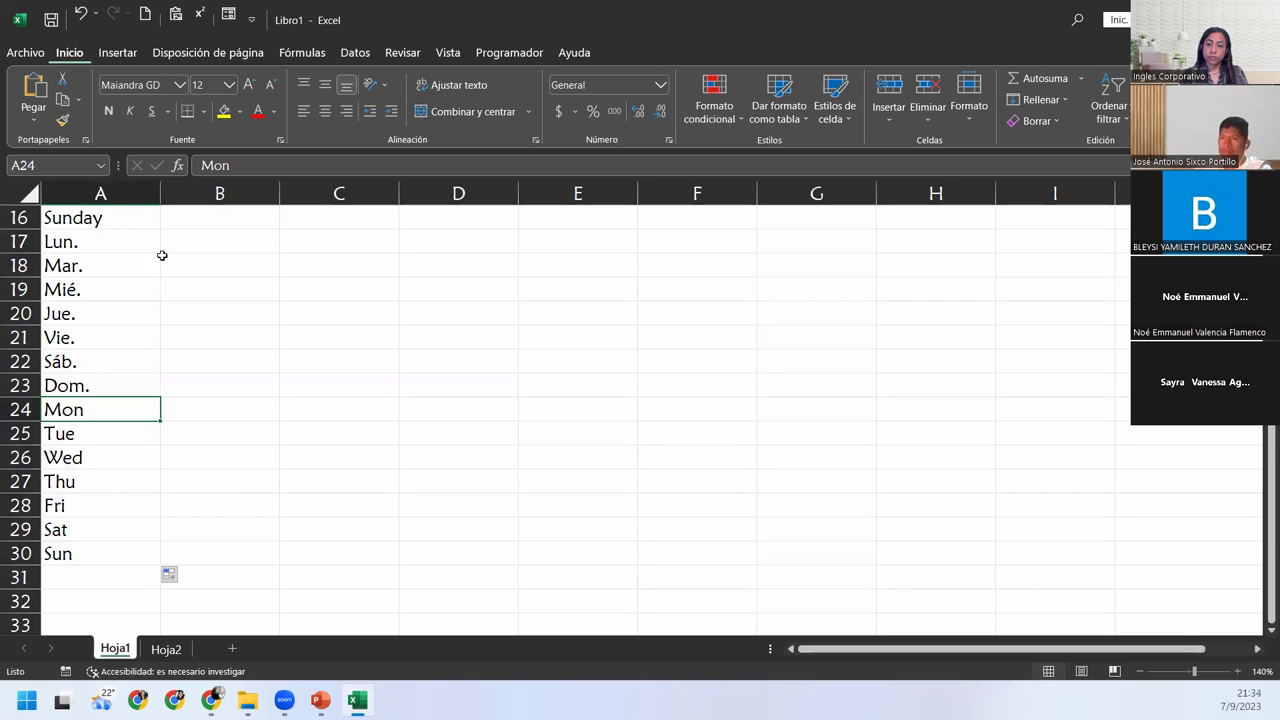
{"action": "left_click", "coordinate": [198, 237]}
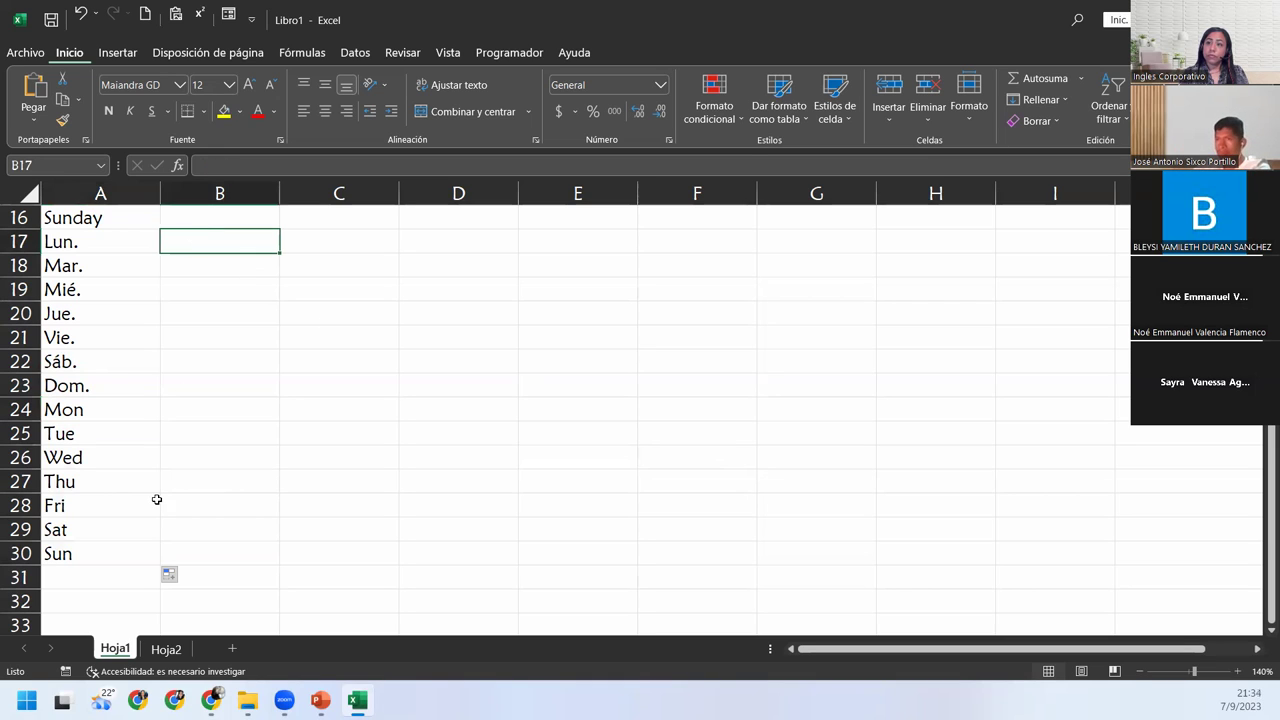
{"action": "left_click", "coordinate": [81, 557]}
{"action": "scroll", "coordinate": [114, 484], "scroll_direction": "up", "scroll_amount": 5}
{"action": "scroll", "coordinate": [114, 484], "scroll_direction": "down", "scroll_amount": 4}
{"action": "scroll", "coordinate": [114, 484], "scroll_direction": "up", "scroll_amount": 4}
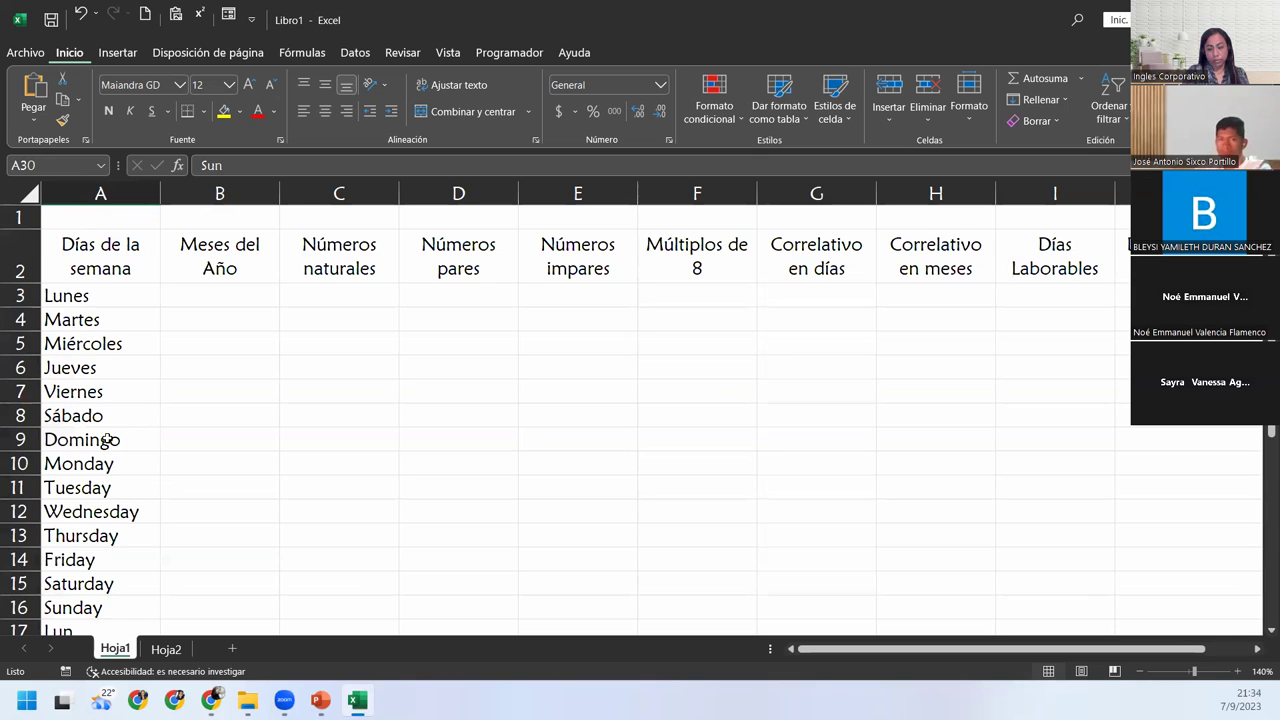
Step: Enter "Enero" in B3 under "Meses del Año" and fill the Spanish months down to "Diciembre" in B14
{"action": "left_click", "coordinate": [187, 303]}
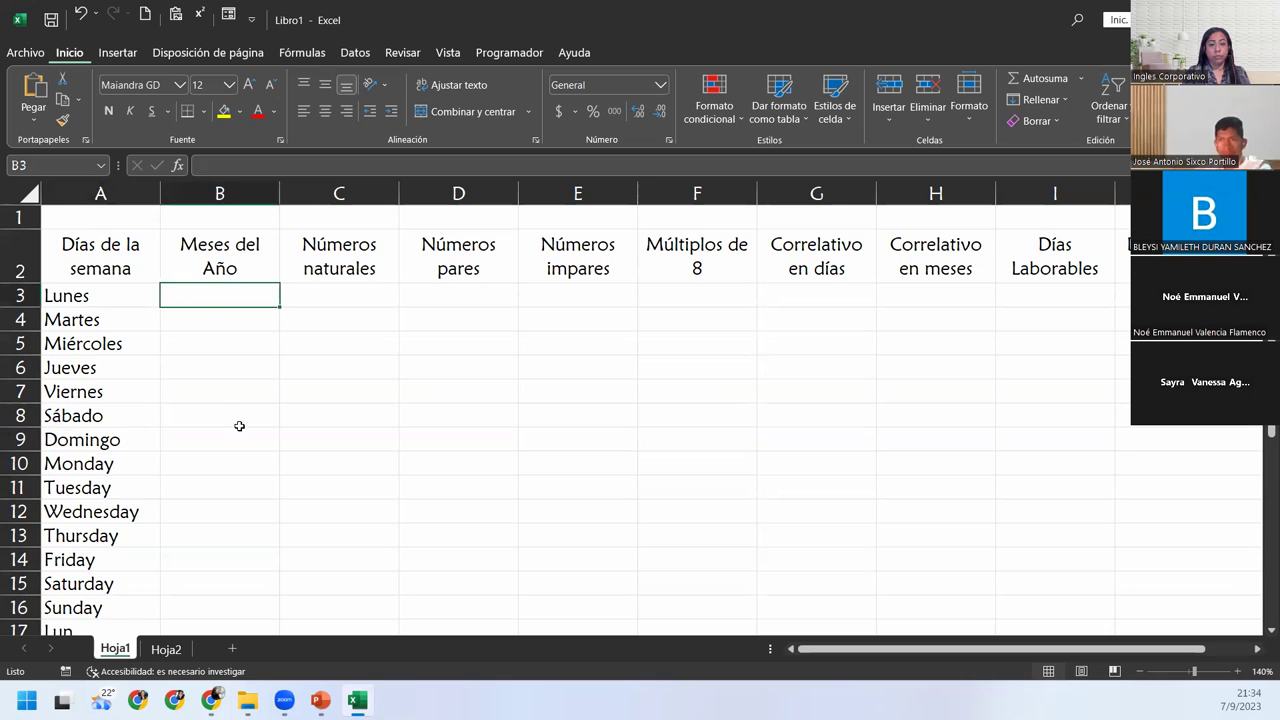
{"action": "type", "text": "Enero"}
{"action": "key", "text": "Return"}
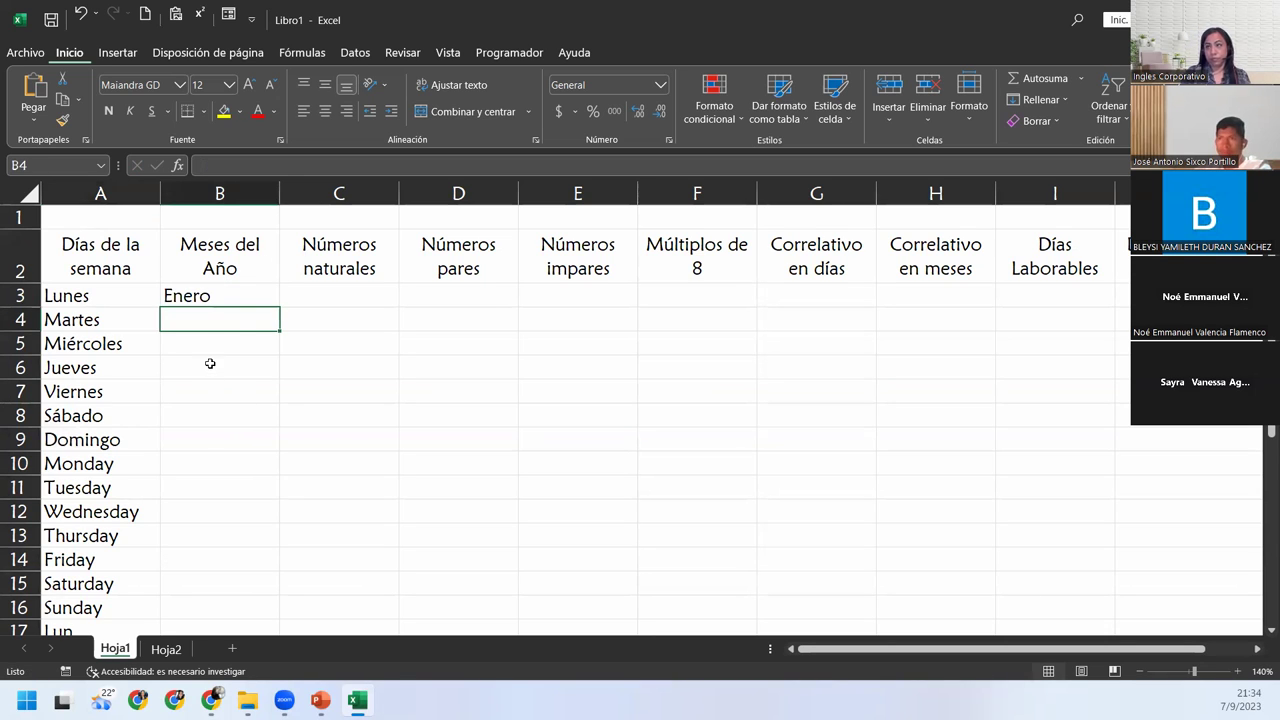
{"action": "left_click", "coordinate": [240, 297]}
{"action": "left_click_drag", "start_coordinate": [280, 306], "coordinate": [281, 562]}
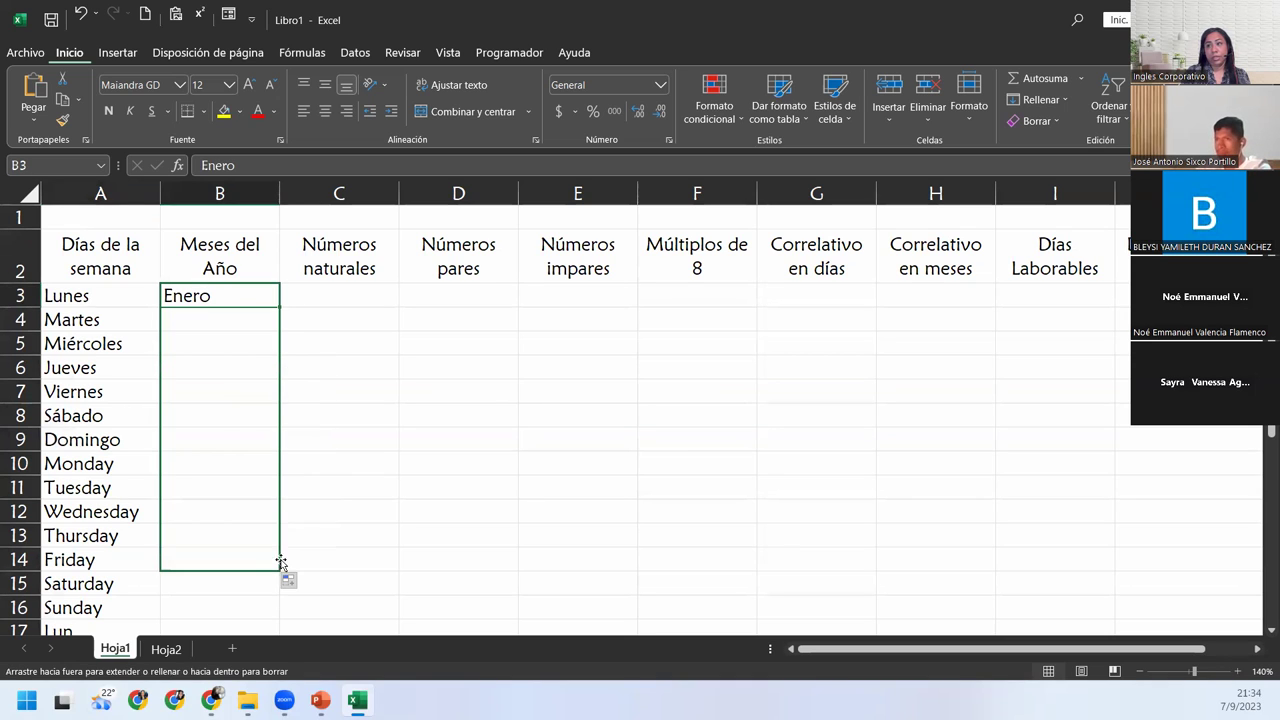
{"action": "left_click", "coordinate": [205, 583]}
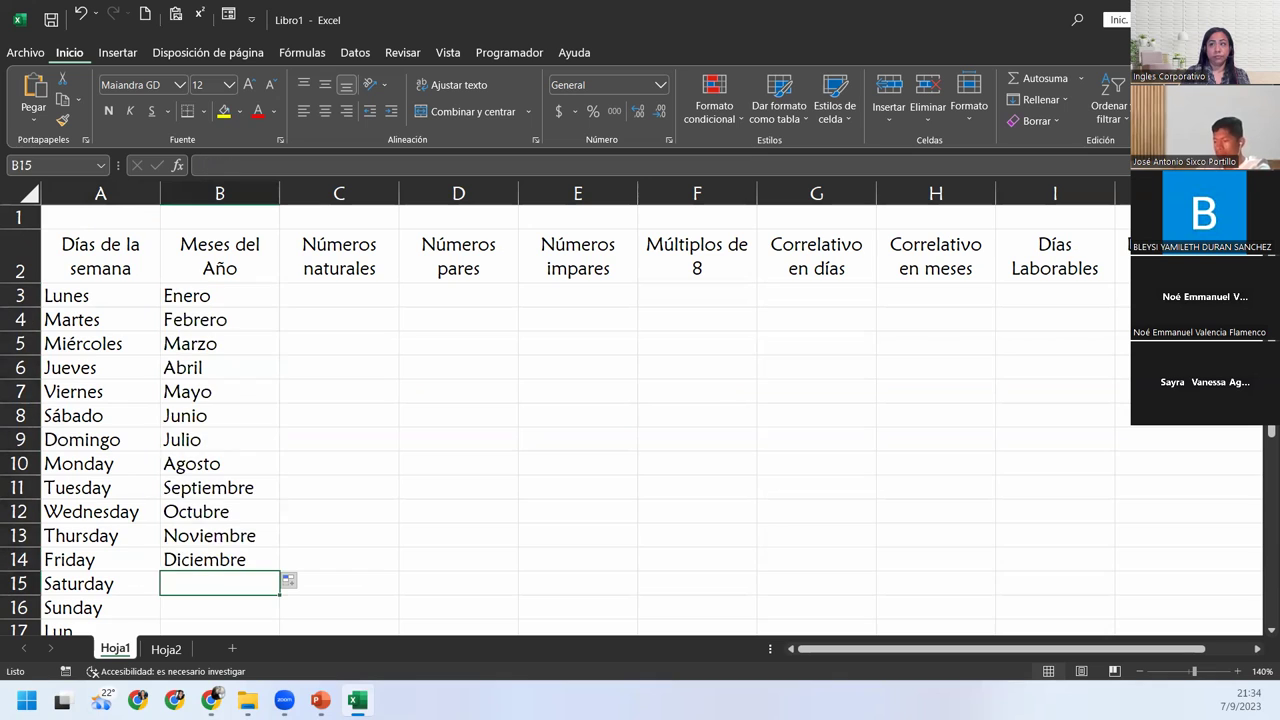
Step: Enter "January" in cell B15, directly below "Diciembre"
{"action": "key", "text": "alt+Tab"}
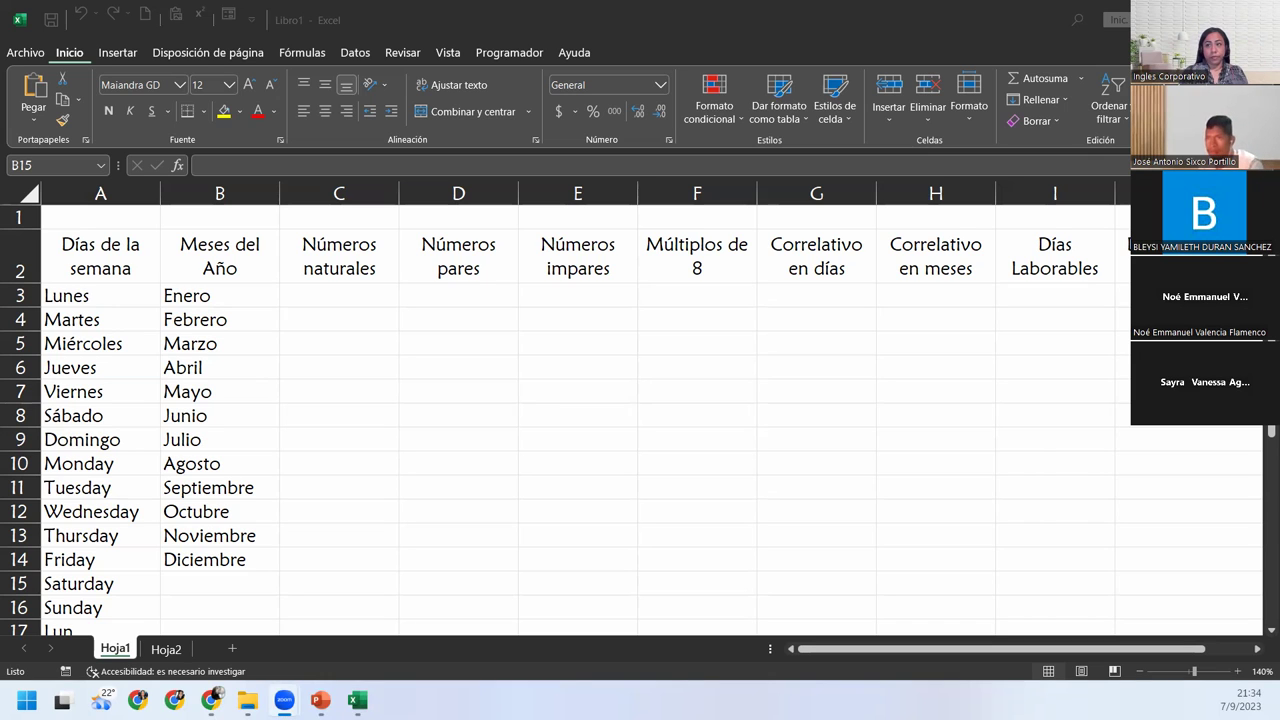
{"action": "scroll", "coordinate": [126, 223], "scroll_direction": "down", "scroll_amount": 4}
{"action": "left_click", "coordinate": [215, 265]}
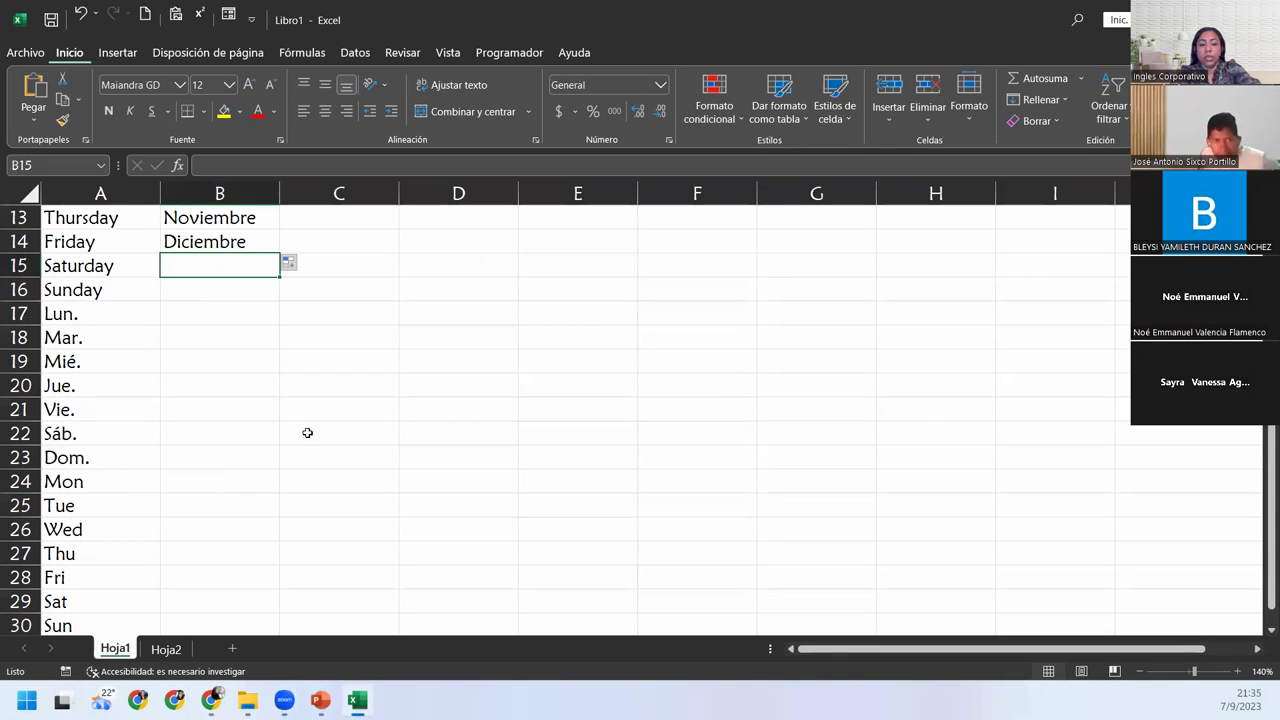
{"action": "type", "text": "Yan"}
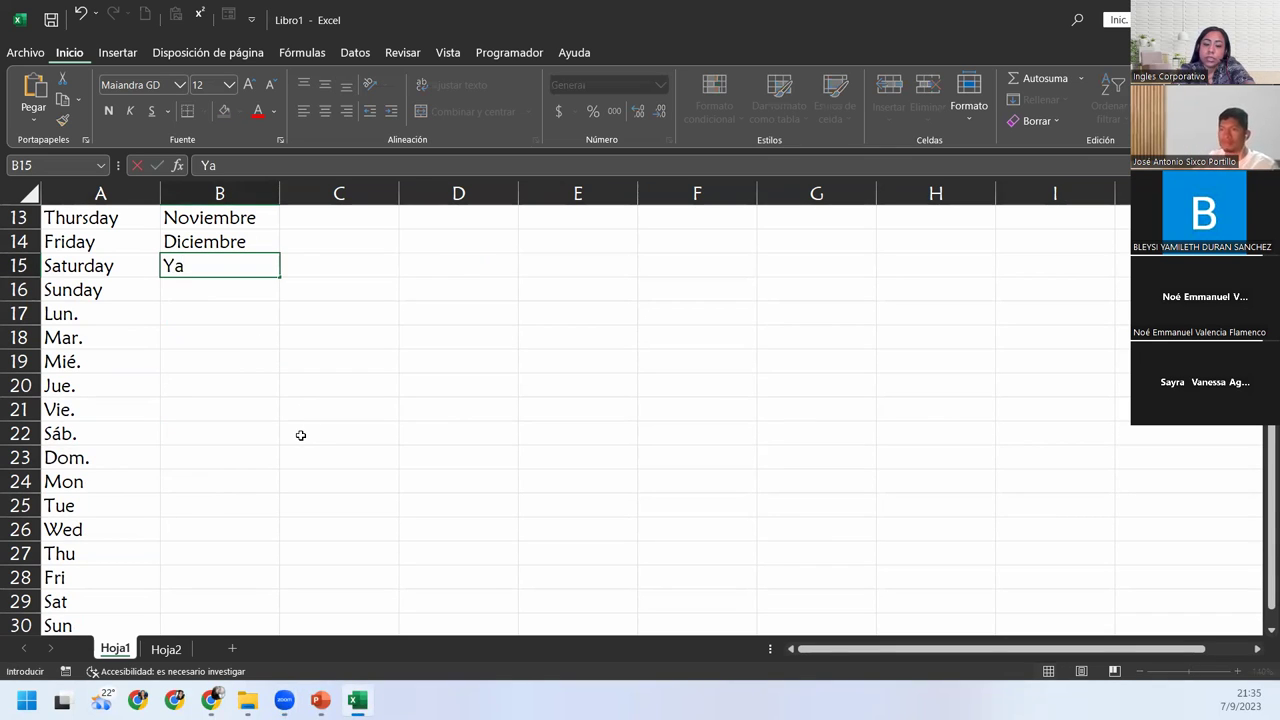
{"action": "key", "text": "BackSpace"}
{"action": "key", "text": "BackSpace"}
{"action": "key", "text": "BackSpace"}
{"action": "type", "text": "J"}
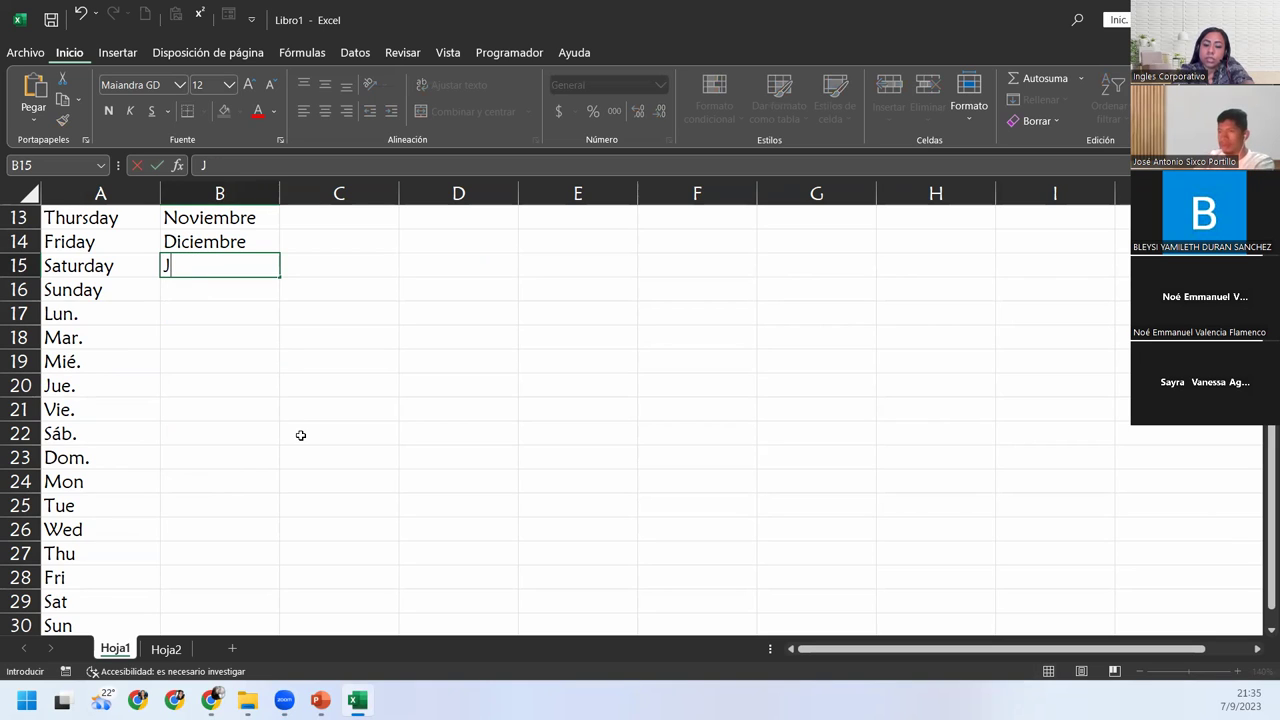
{"action": "type", "text": "anuar"}
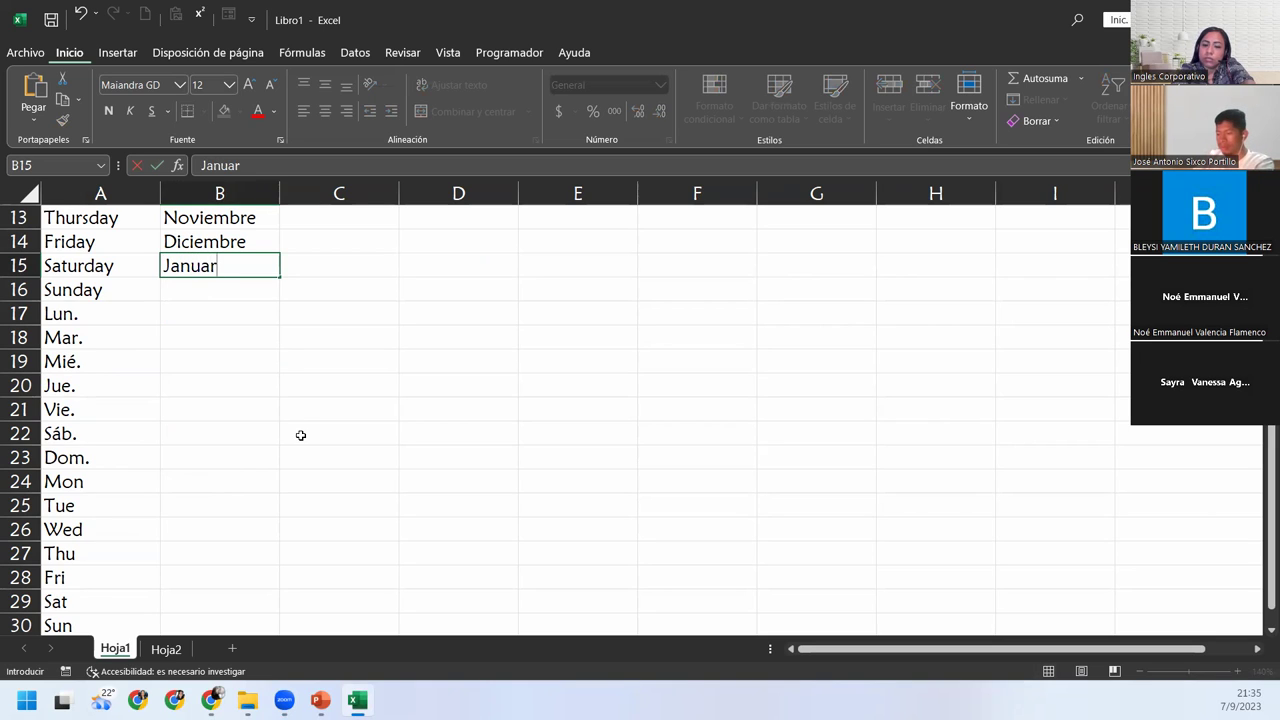
{"action": "type", "text": "y"}
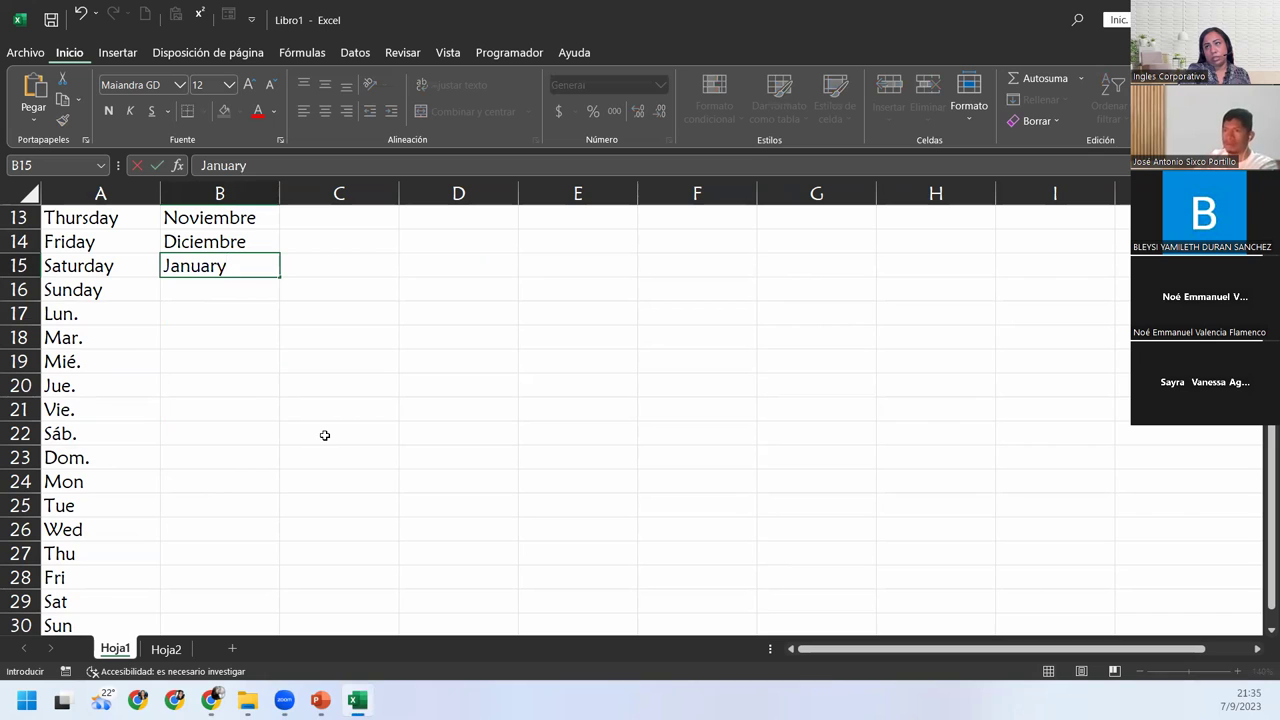
{"action": "key", "text": "Return"}
Step: Fill the English month series from "January" in B15 down to "December" in B26
{"action": "left_click", "coordinate": [232, 268]}
{"action": "left_click_drag", "start_coordinate": [279, 277], "coordinate": [254, 534]}
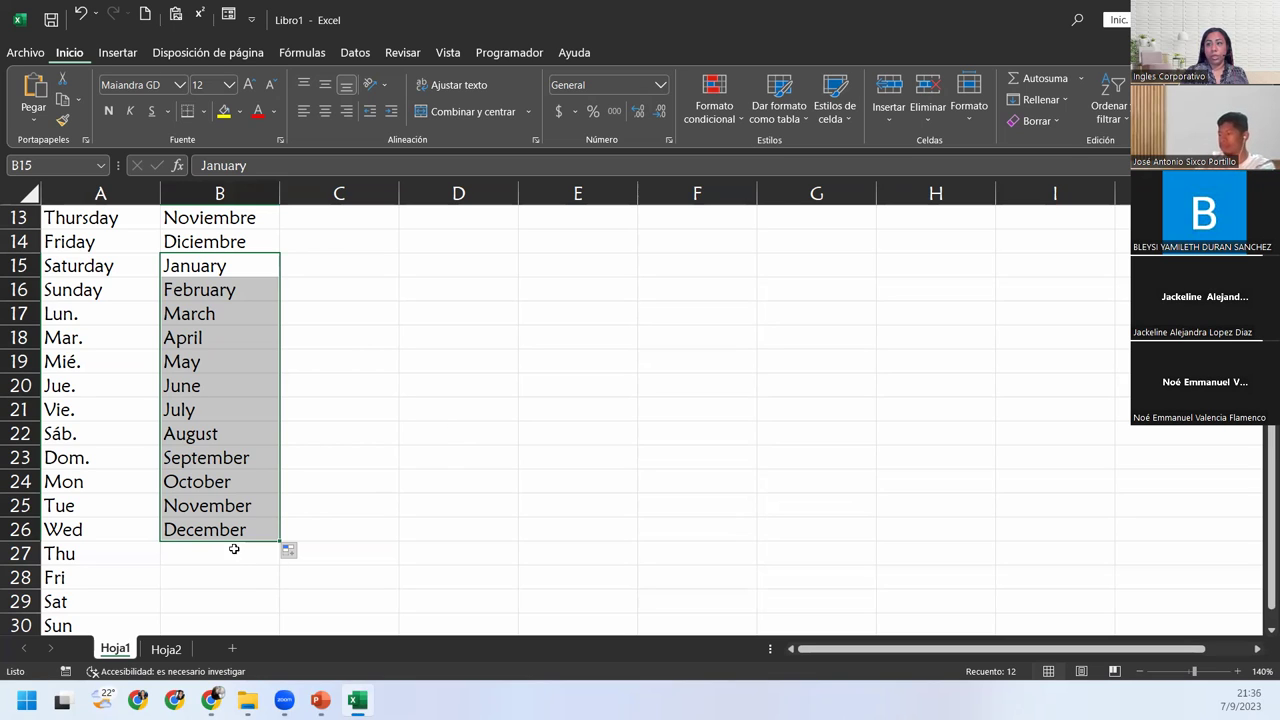
{"action": "left_click", "coordinate": [223, 551]}
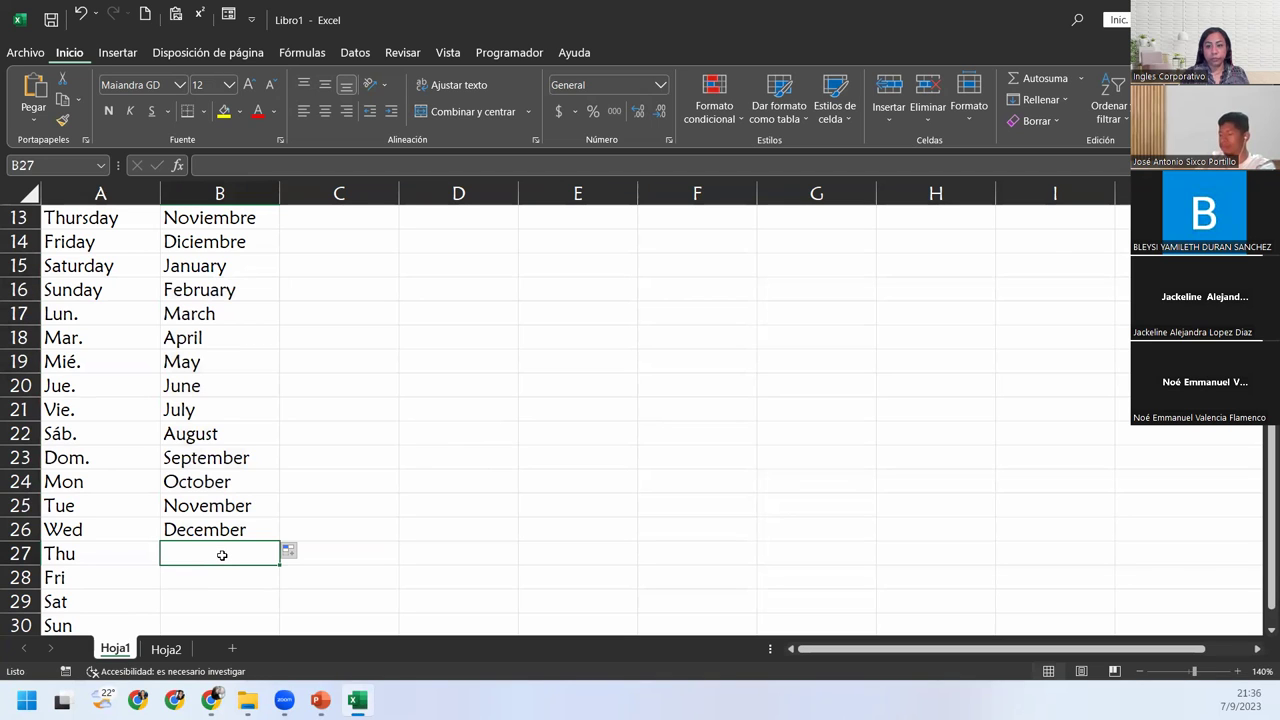
{"action": "scroll", "coordinate": [222, 555], "scroll_direction": "down", "scroll_amount": 1}
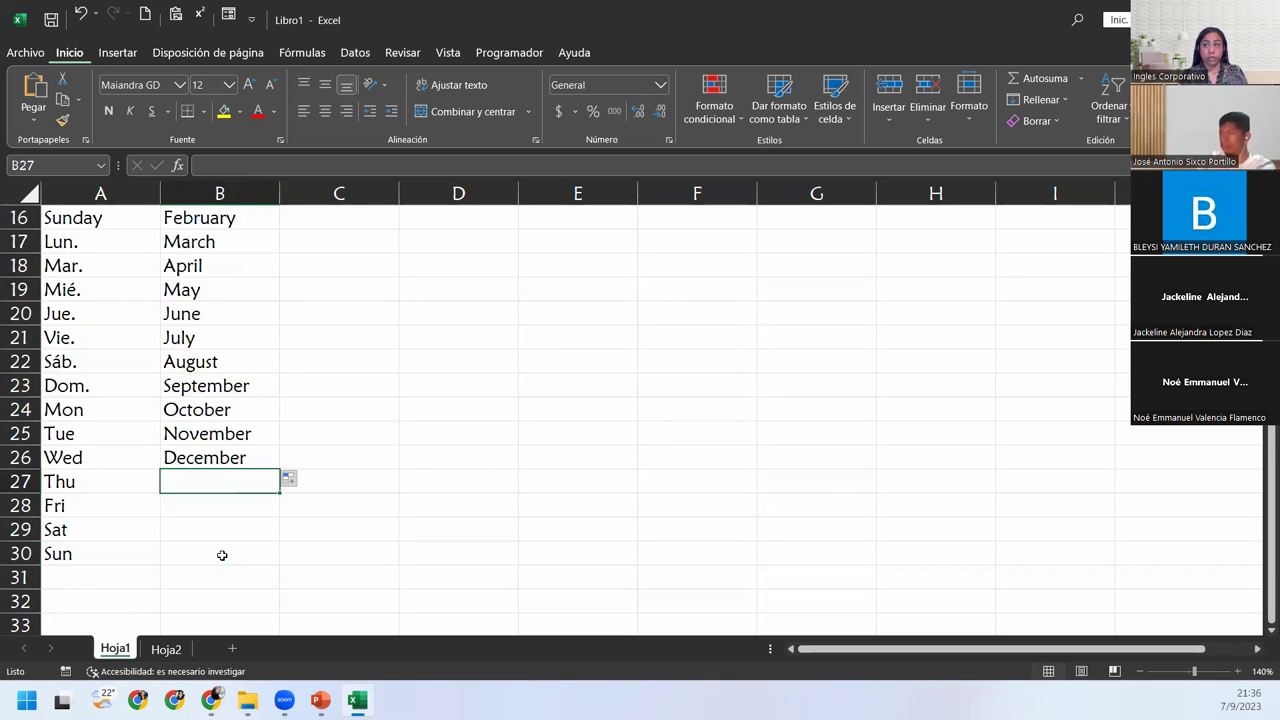
Step: Enter "Ene" in B27 below "December" and fill the abbreviated Spanish months down to "Dic" in B38
{"action": "type", "text": "Ene"}
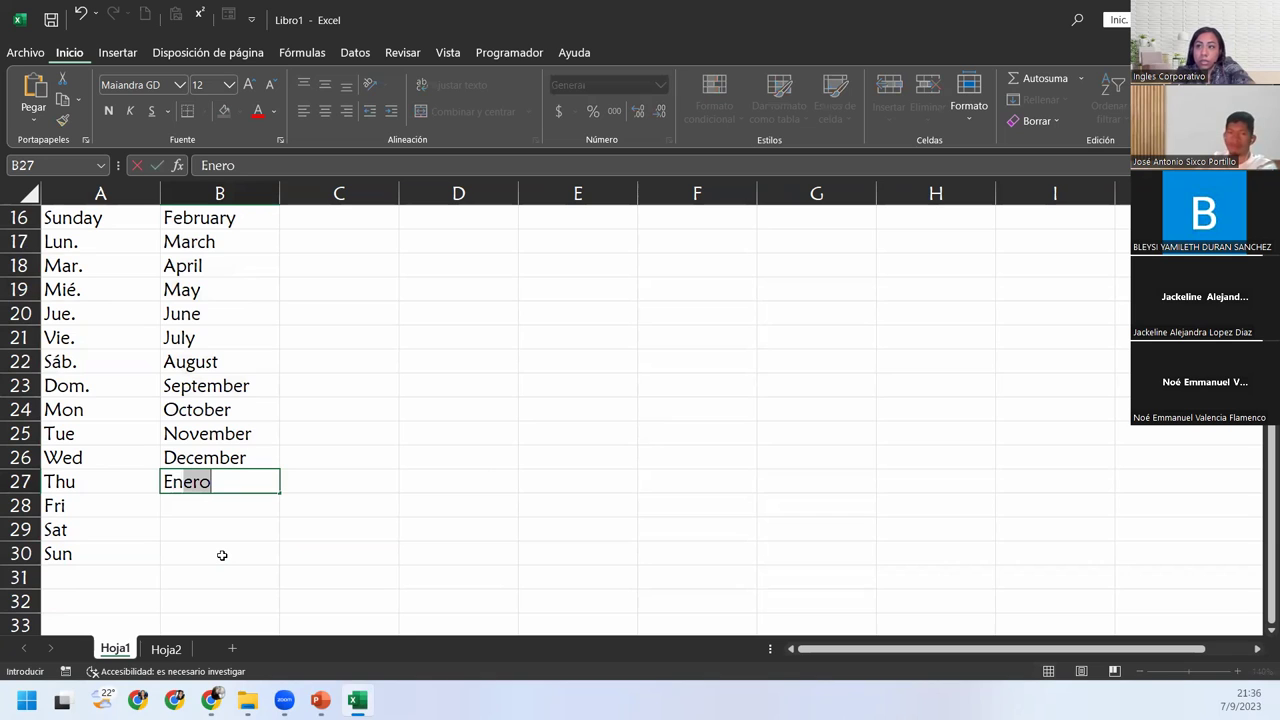
{"action": "key", "text": "Delete"}
{"action": "key", "text": "Return"}
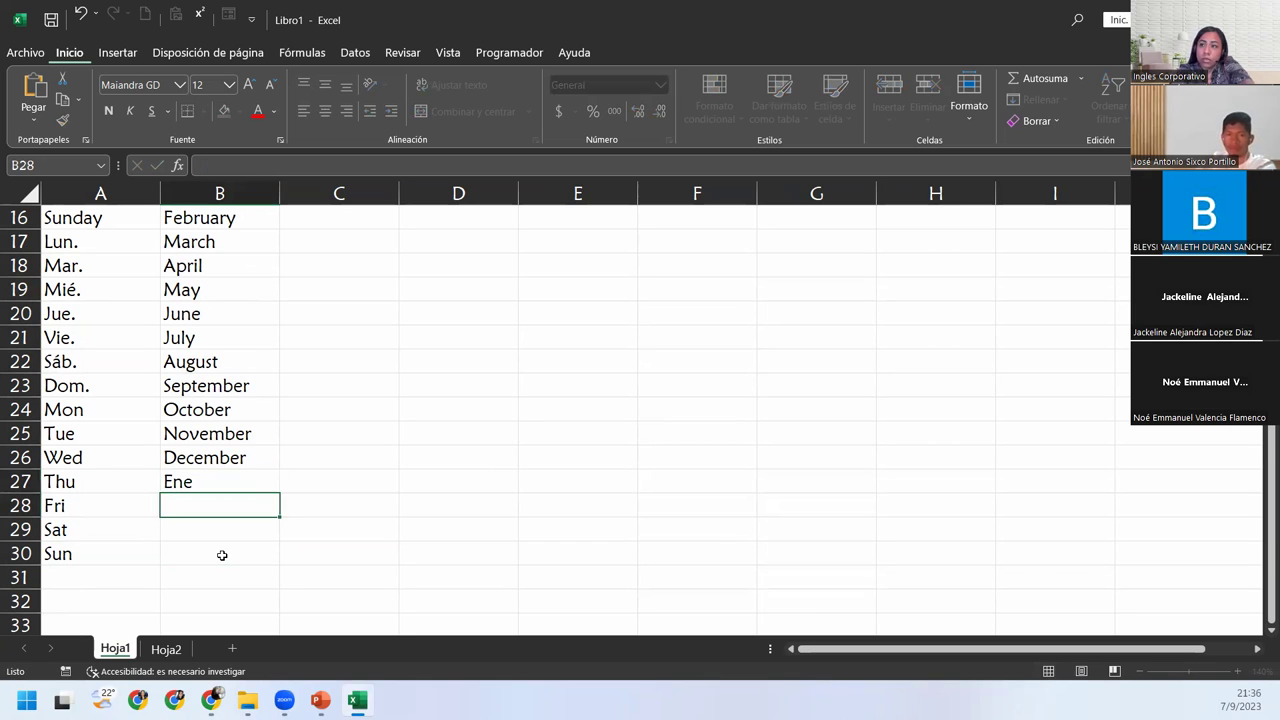
{"action": "left_click", "coordinate": [258, 488]}
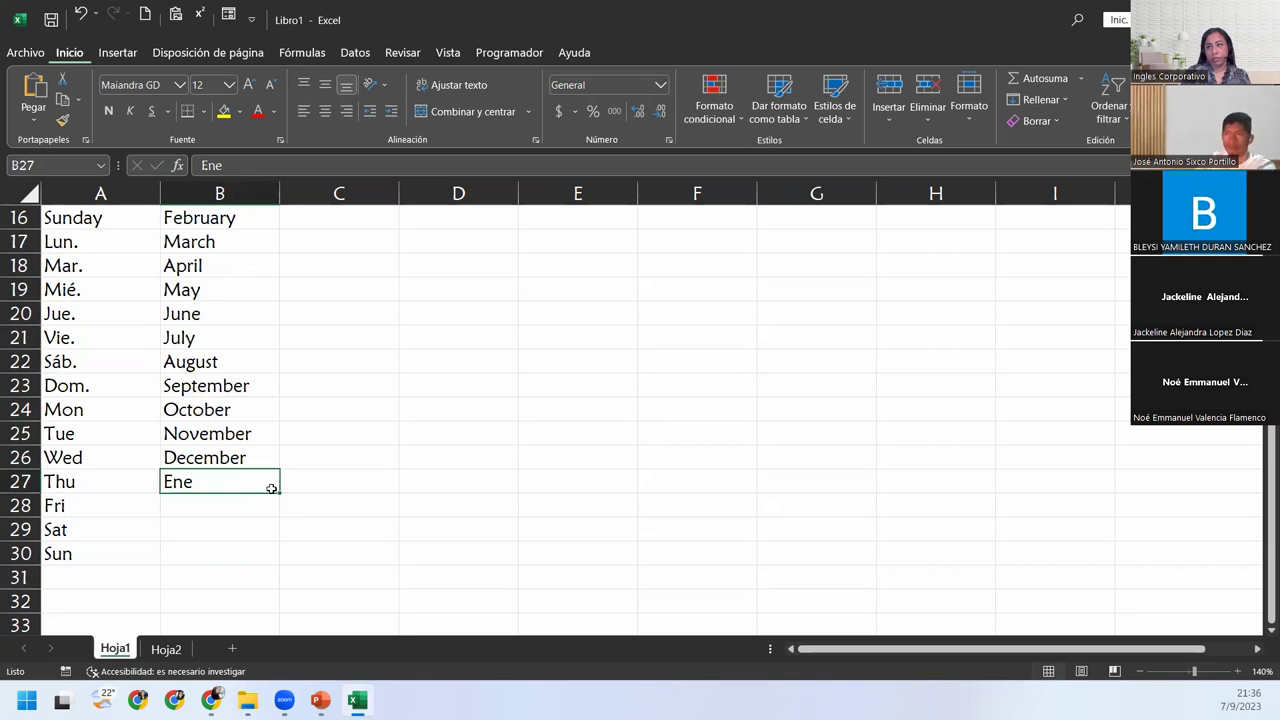
{"action": "left_click_drag", "start_coordinate": [280, 490], "coordinate": [266, 627]}
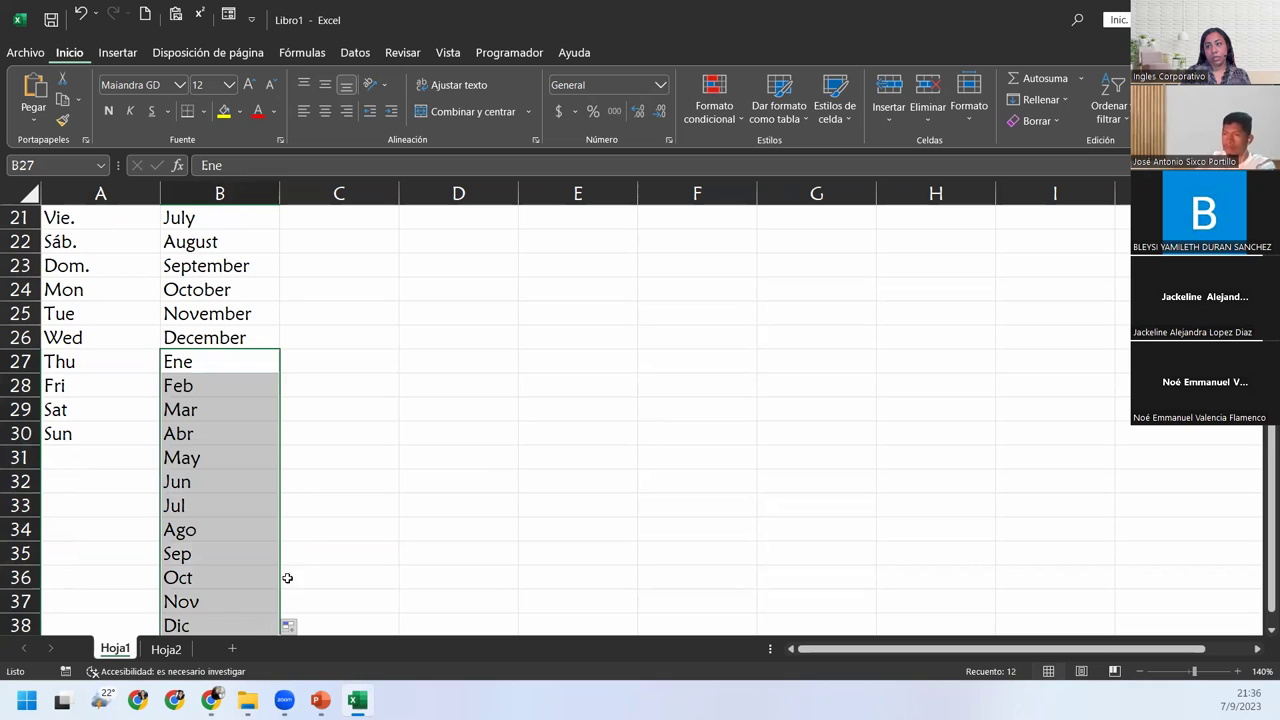
{"action": "scroll", "coordinate": [351, 487], "scroll_direction": "down", "scroll_amount": 1}
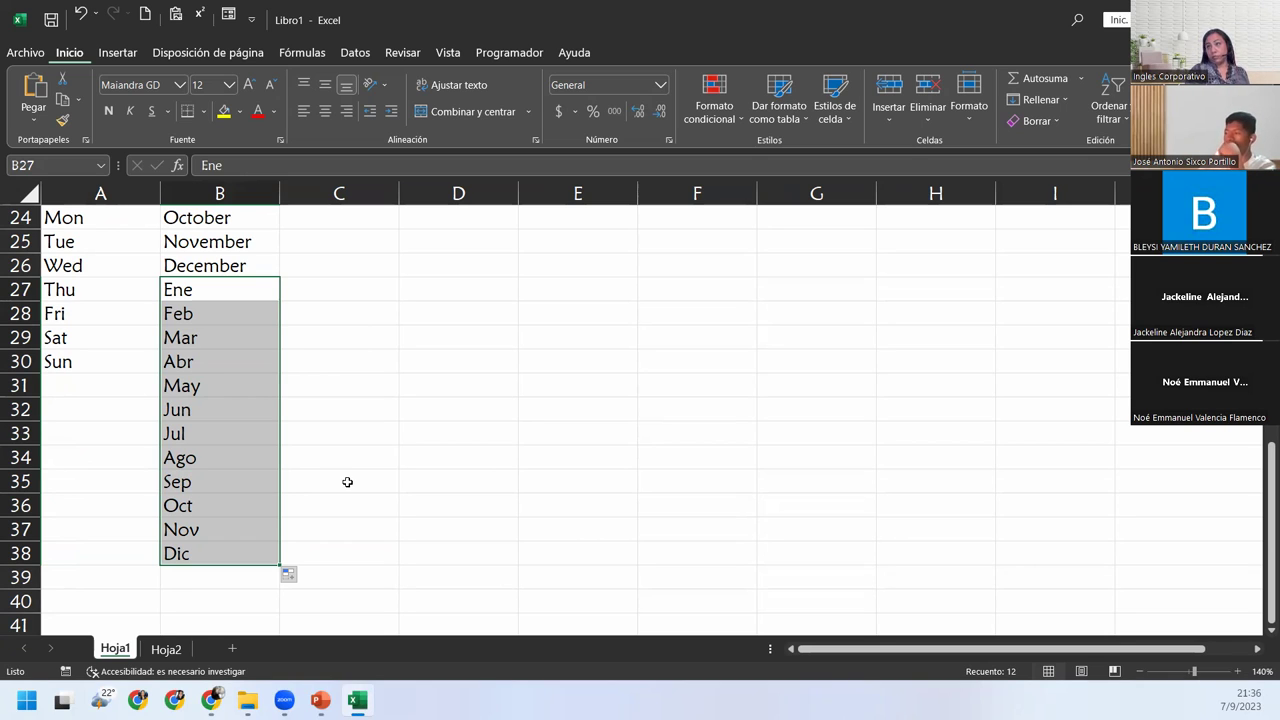
{"action": "left_click", "coordinate": [206, 284]}
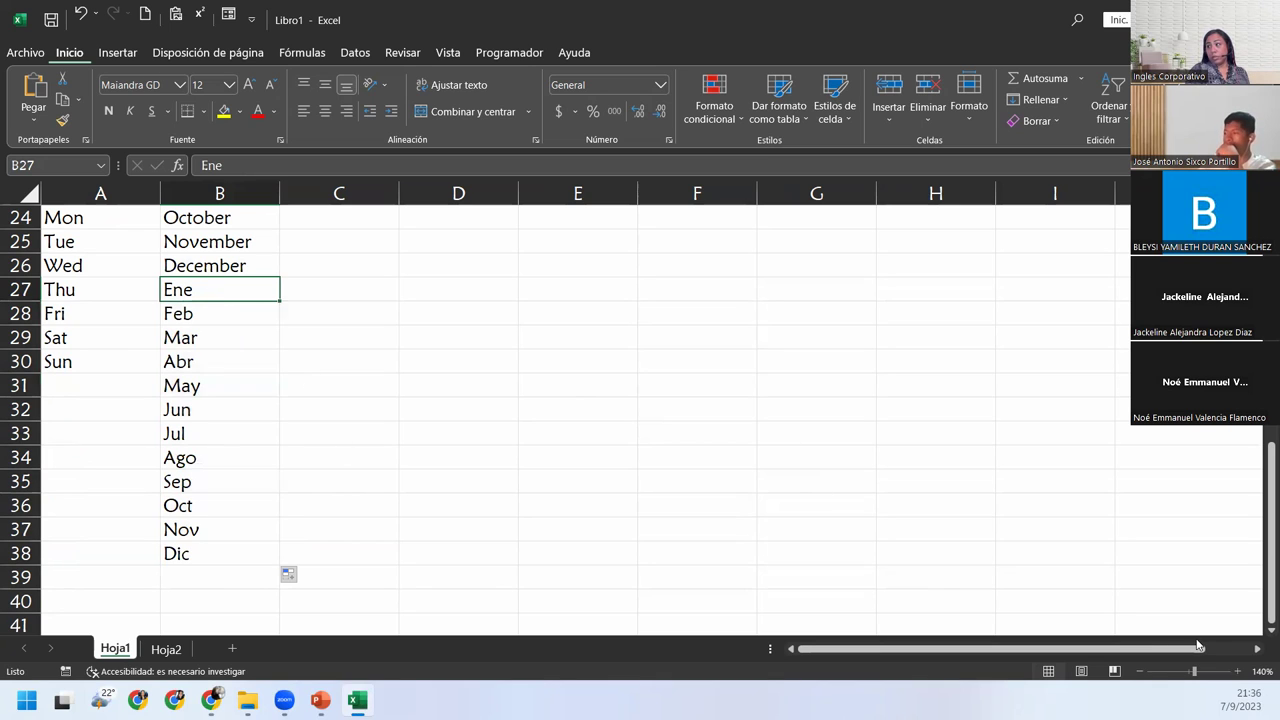
Step: Review the filled weekday series in column A and month series in column B from the headers to the last row
{"action": "left_click_drag", "start_coordinate": [1193, 671], "coordinate": [1150, 671]}
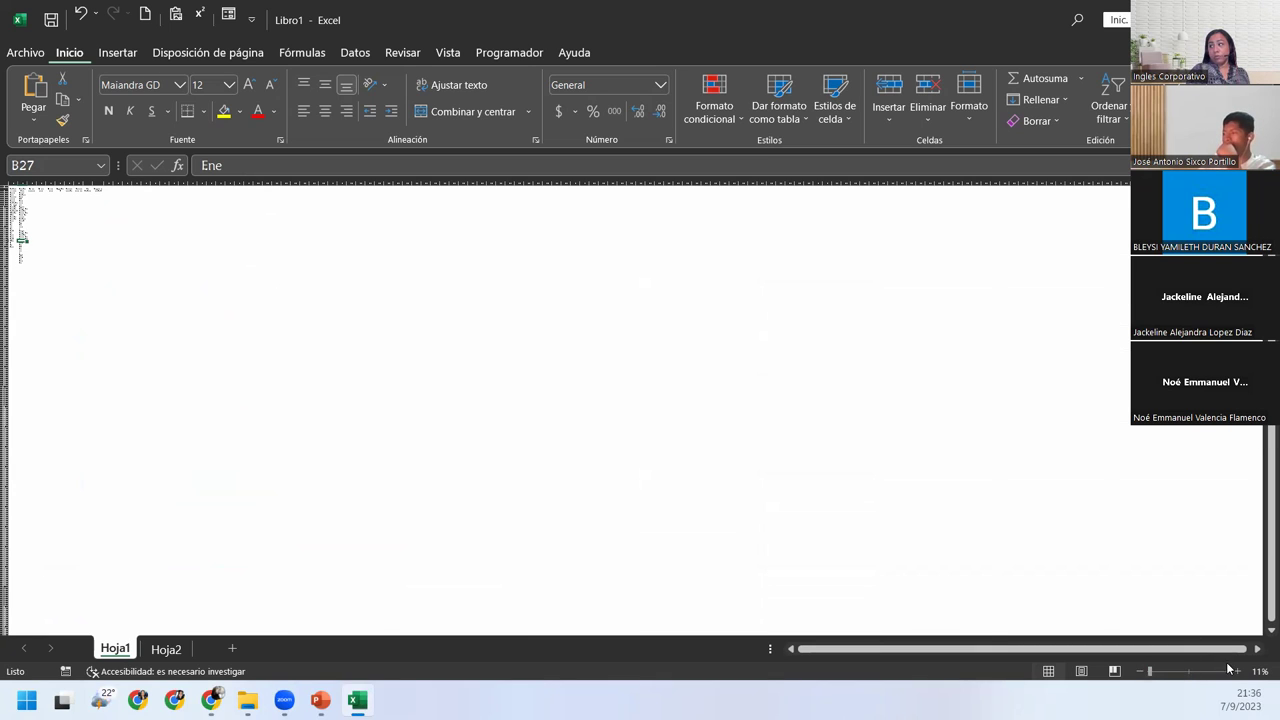
{"action": "left_click", "coordinate": [1189, 675]}
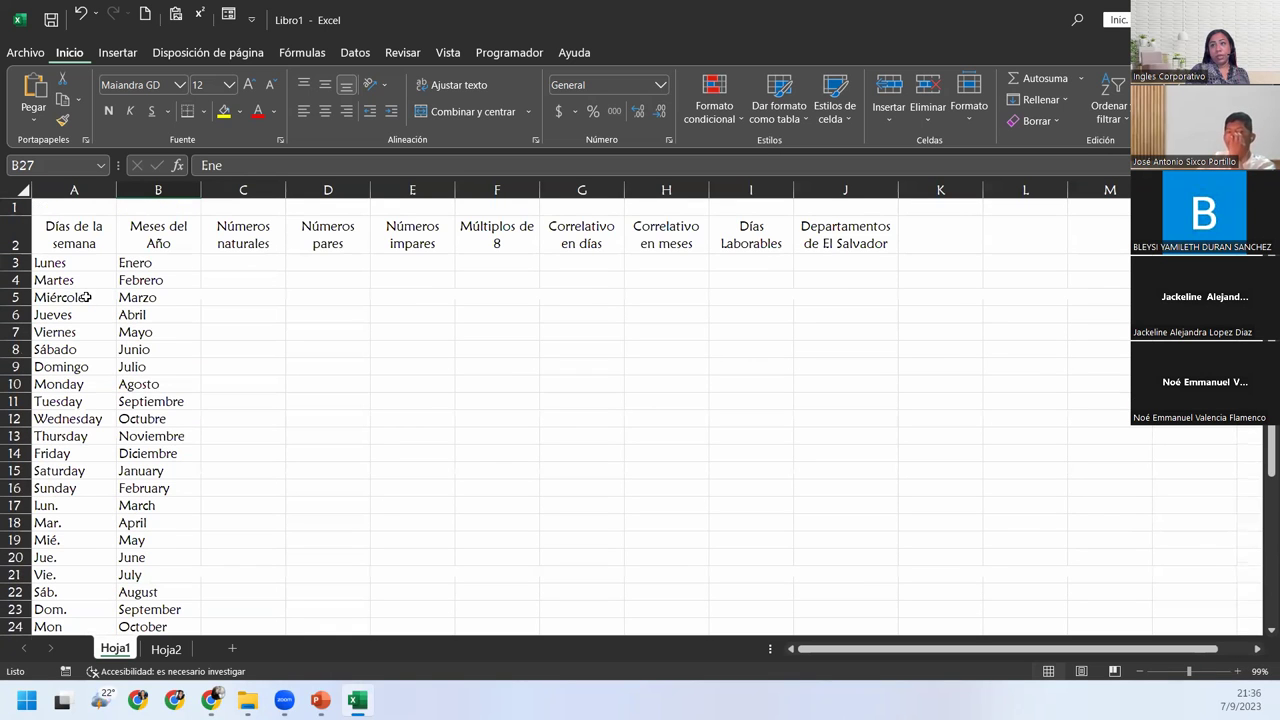
{"action": "scroll", "coordinate": [84, 310], "scroll_direction": "down", "scroll_amount": 7}
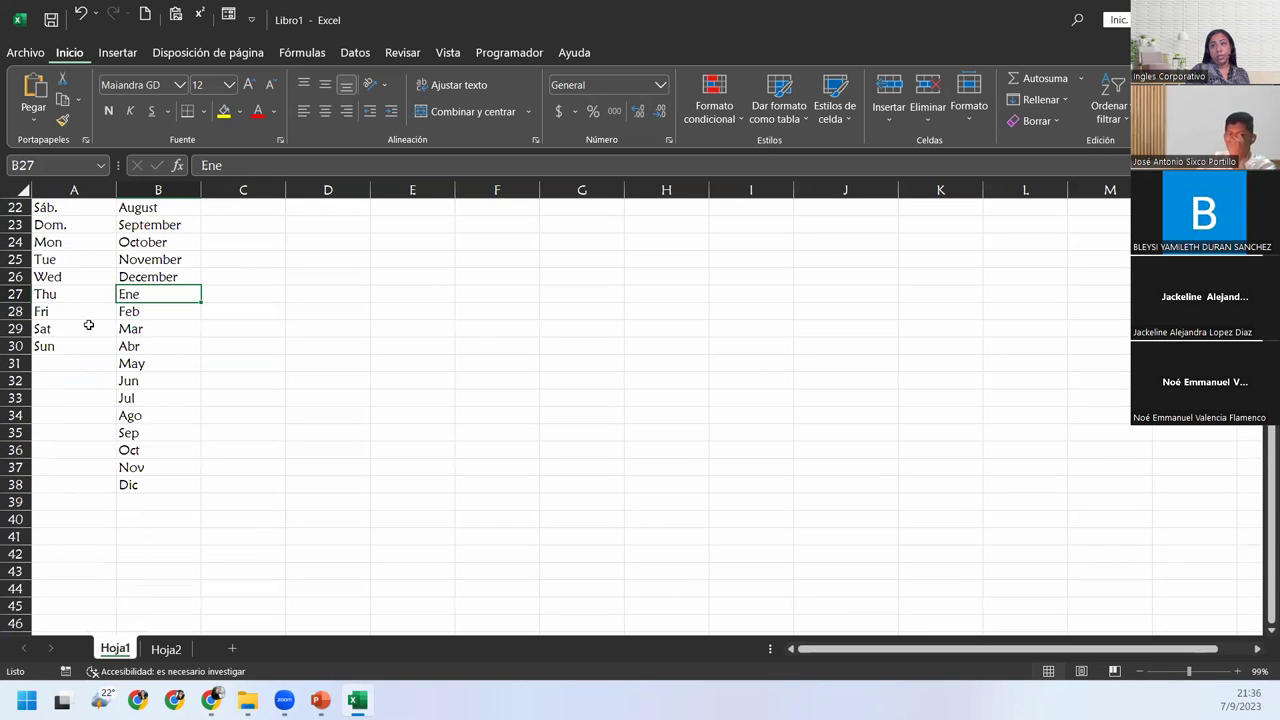
{"action": "scroll", "coordinate": [88, 325], "scroll_direction": "up", "scroll_amount": 7}
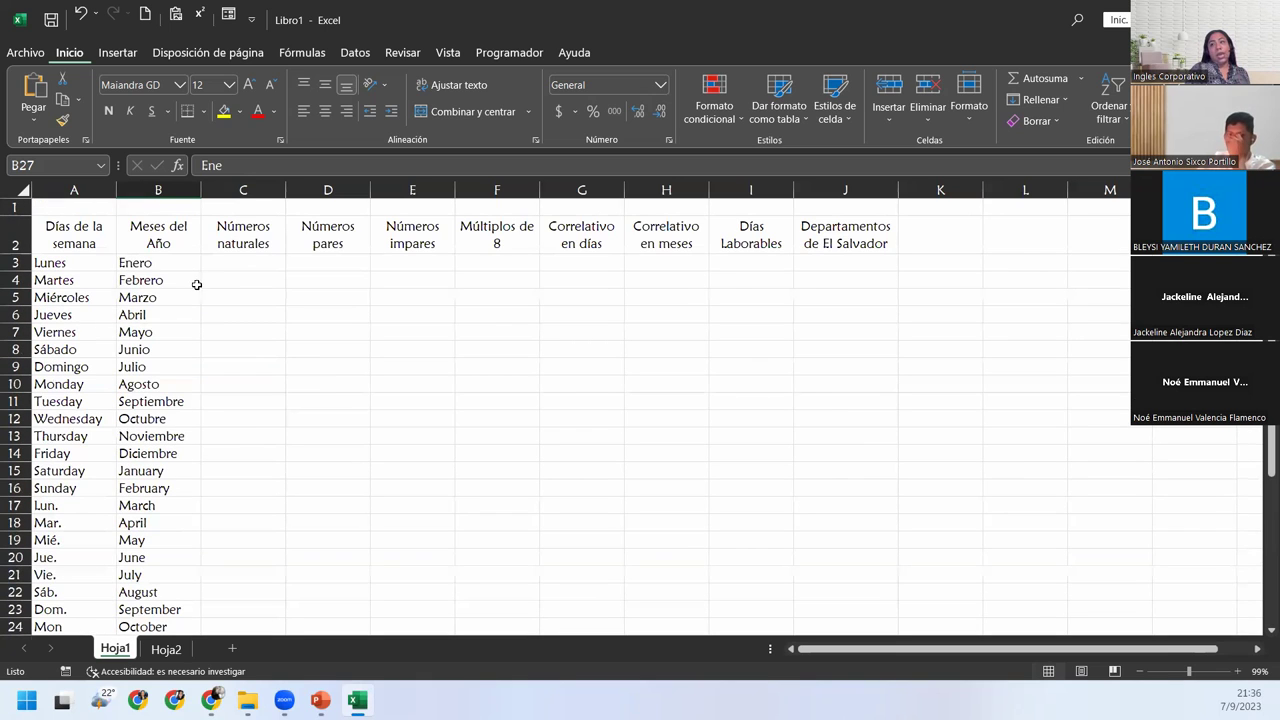
{"action": "left_click", "coordinate": [227, 263]}
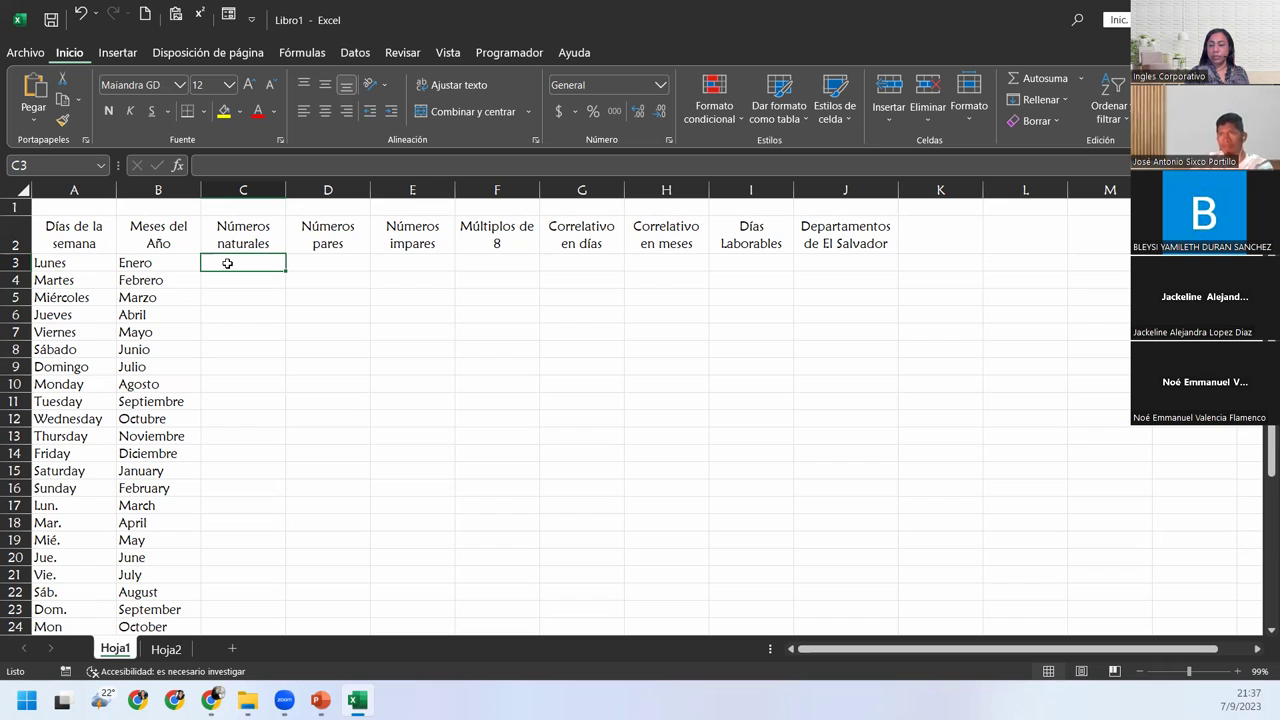
{"action": "scroll", "coordinate": [117, 353], "scroll_direction": "down", "scroll_amount": 5}
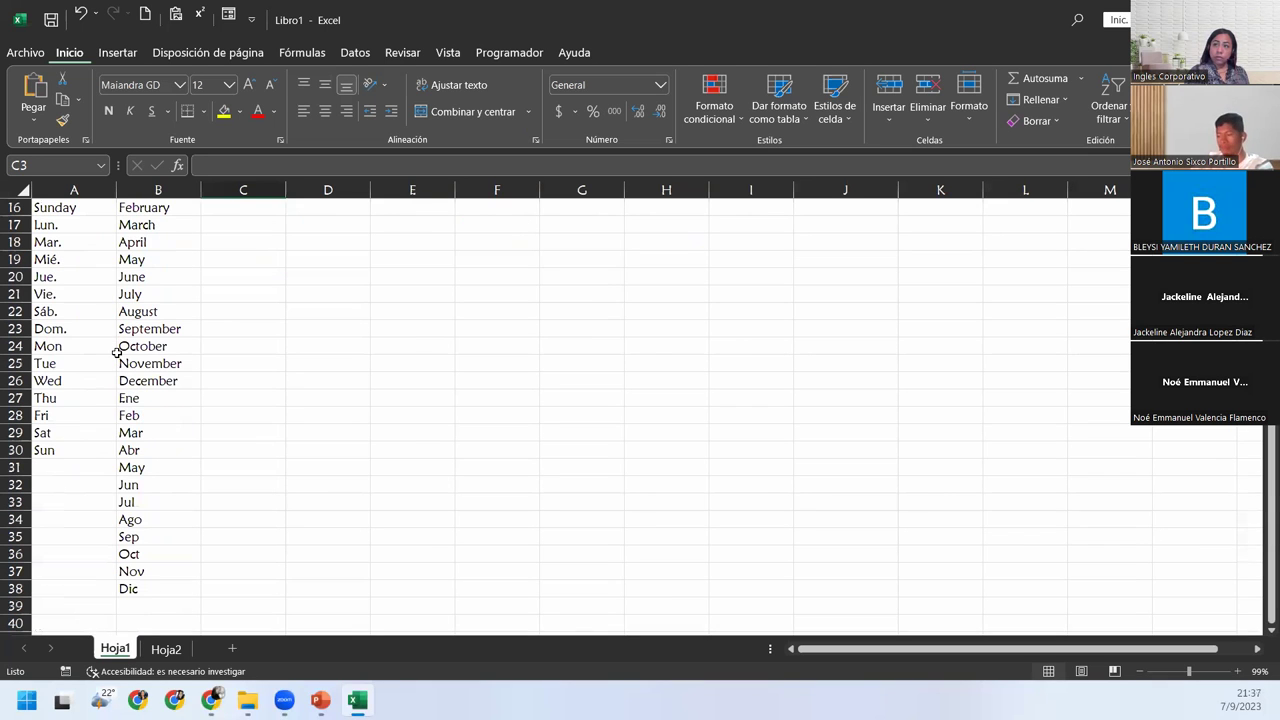
{"action": "scroll", "coordinate": [117, 353], "scroll_direction": "up", "scroll_amount": 5}
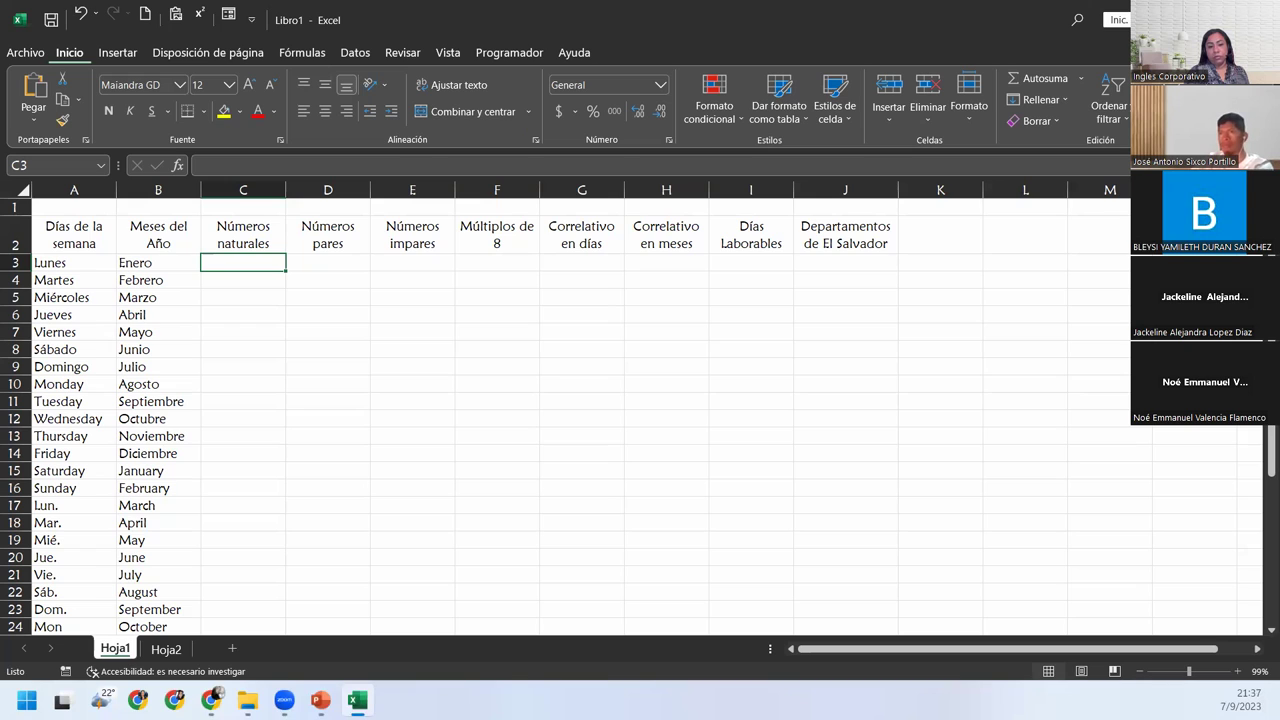
{"action": "left_click", "coordinate": [320, 700]}
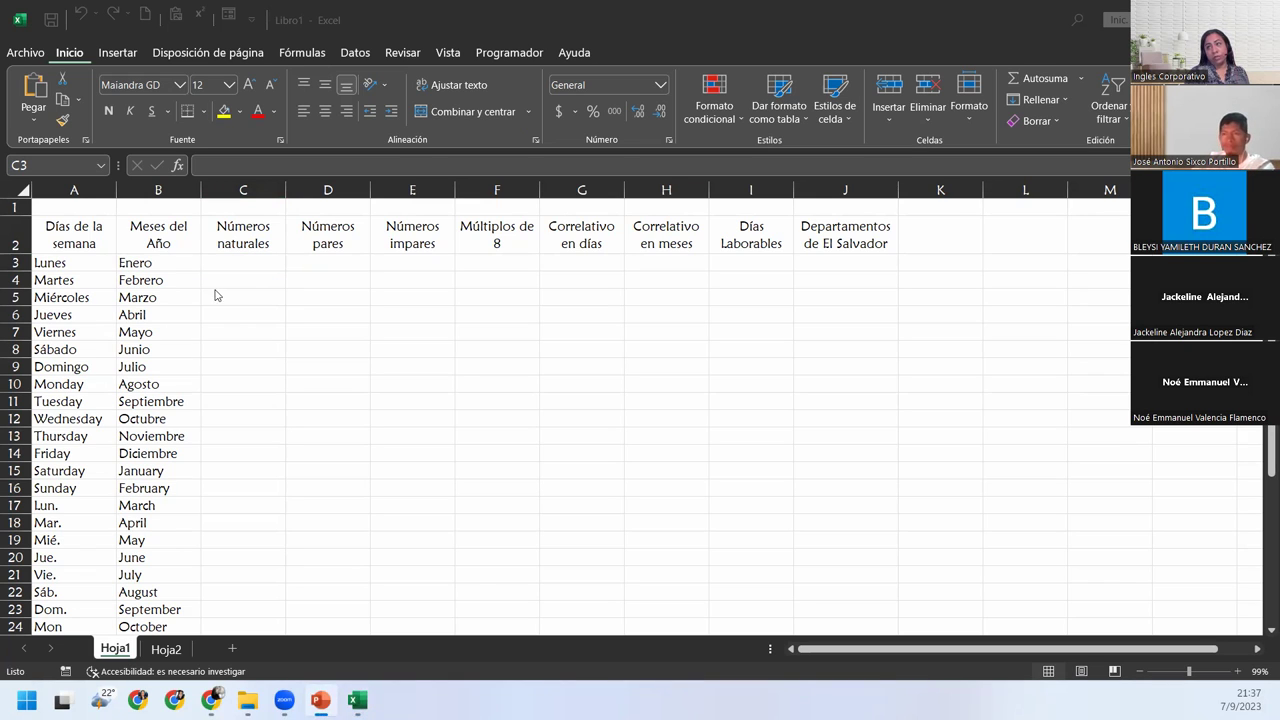
{"action": "left_click", "coordinate": [170, 281]}
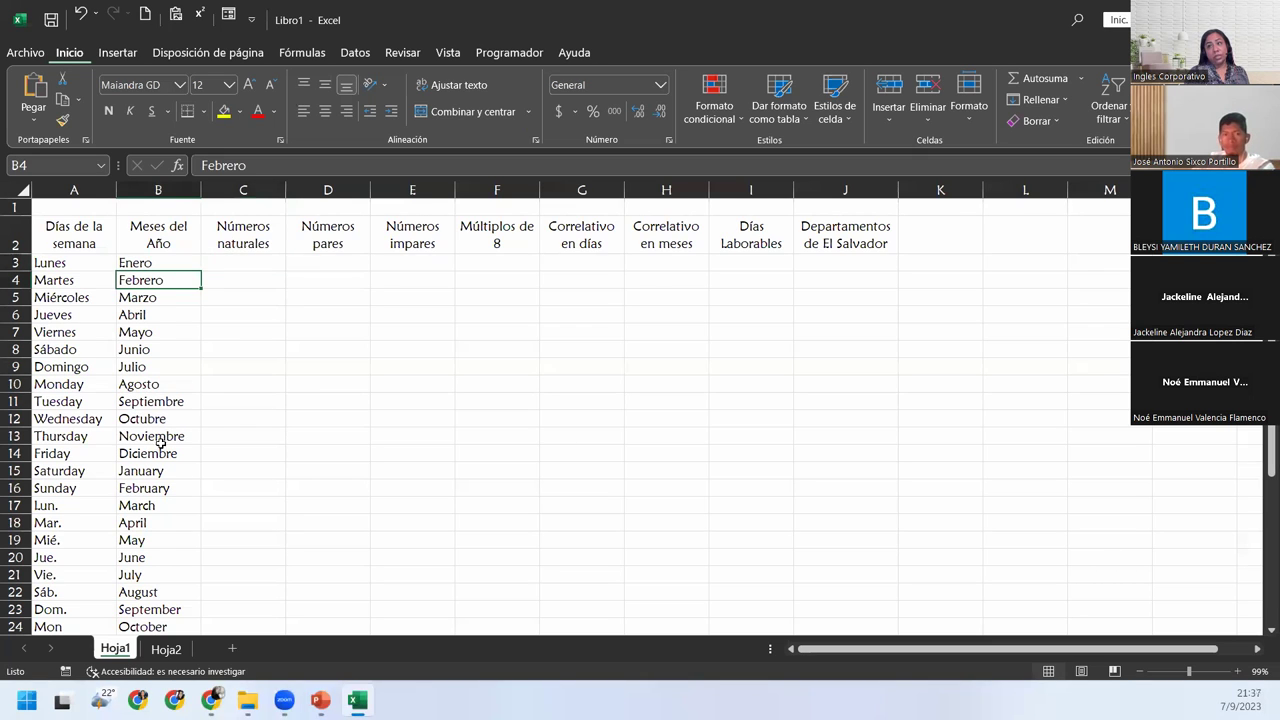
{"action": "scroll", "coordinate": [160, 440], "scroll_direction": "down", "scroll_amount": 5}
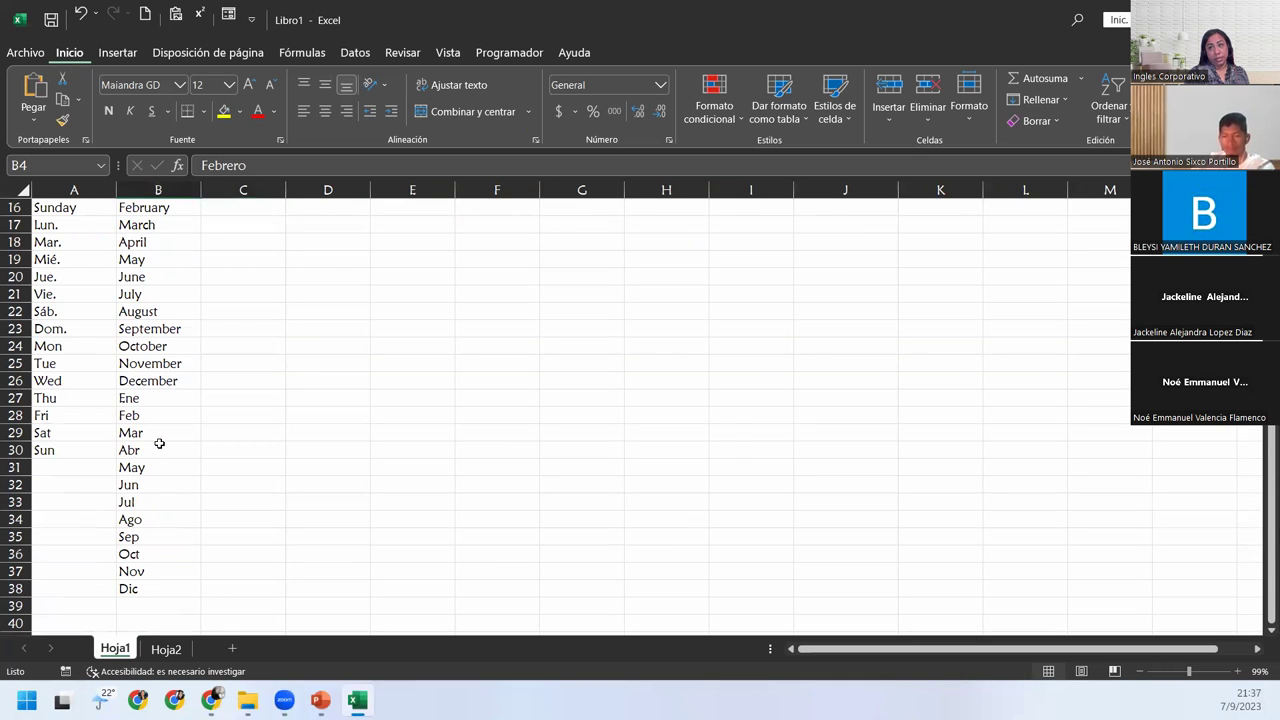
{"action": "scroll", "coordinate": [159, 443], "scroll_direction": "up", "scroll_amount": 5}
Step: Enter 1 in C3 under "Números naturales" as the starting value
{"action": "left_click", "coordinate": [230, 266]}
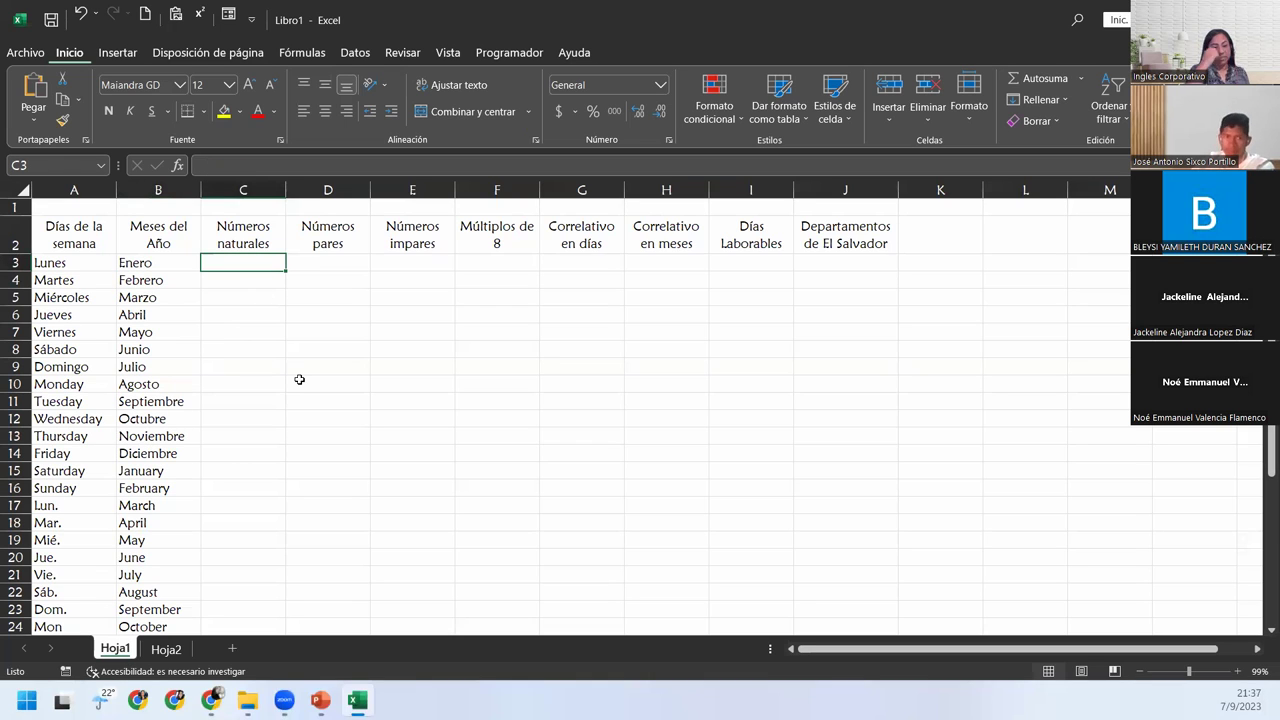
{"action": "type", "text": "1"}
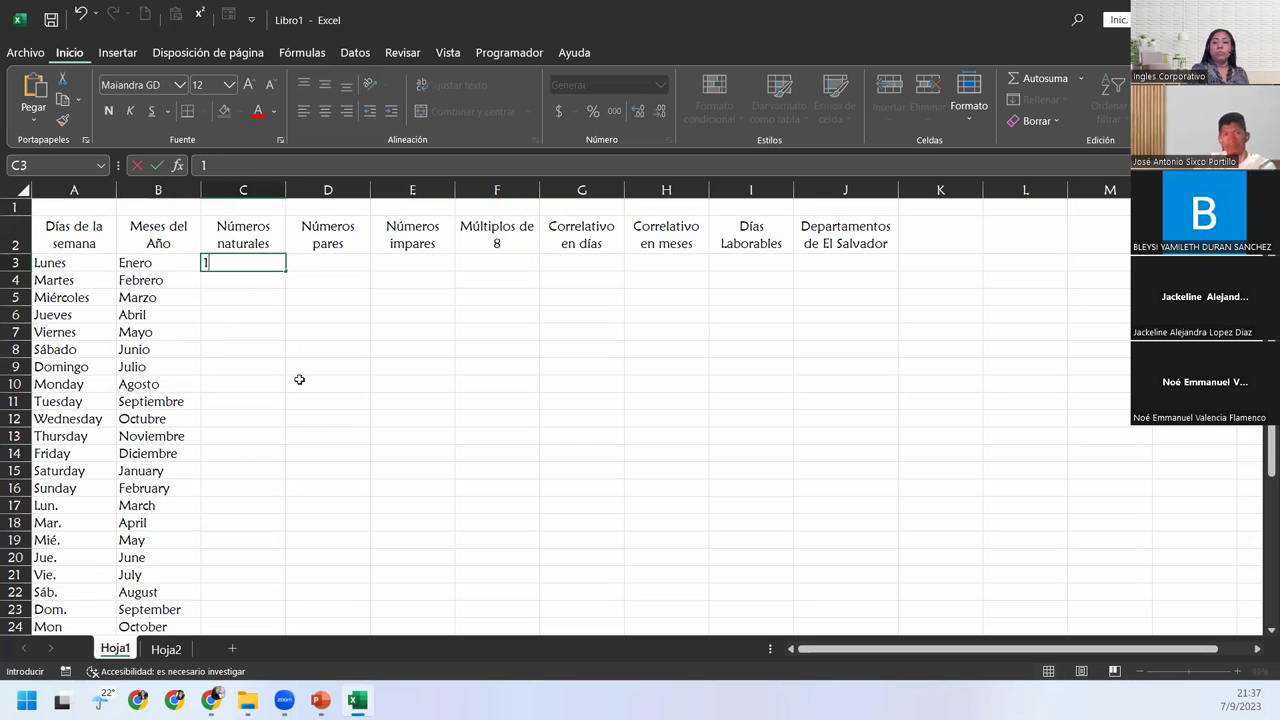
{"action": "key", "text": "Return"}
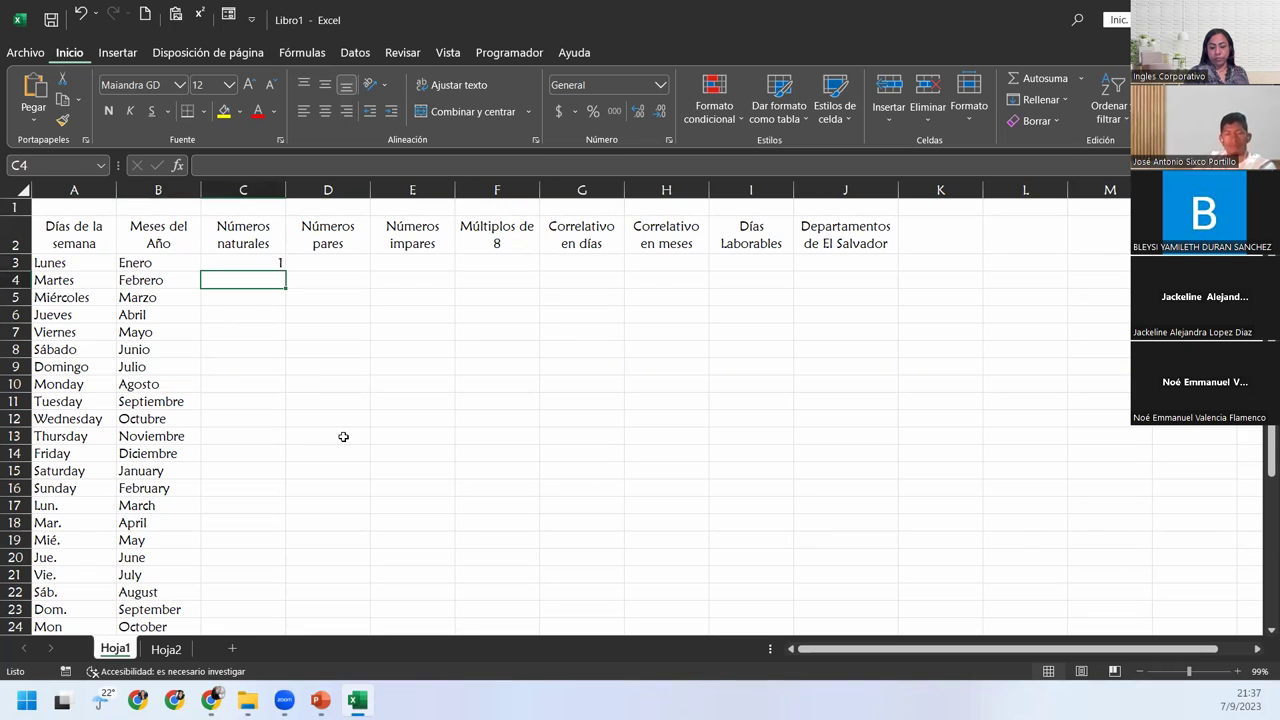
Step: Try to extend the 1 in C3 down to C22 with the fill handle, and undo it
{"action": "left_click", "coordinate": [265, 262]}
{"action": "left_click_drag", "start_coordinate": [288, 268], "coordinate": [266, 592]}
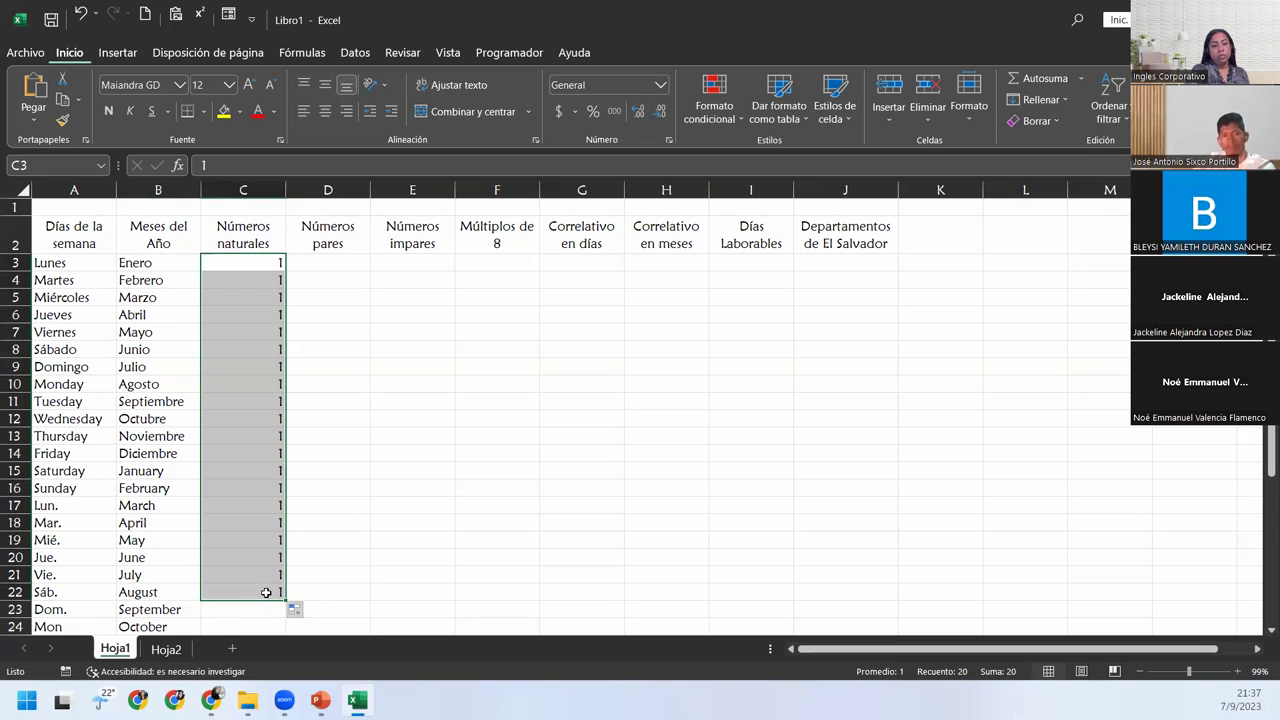
{"action": "key", "text": "ctrl+z"}
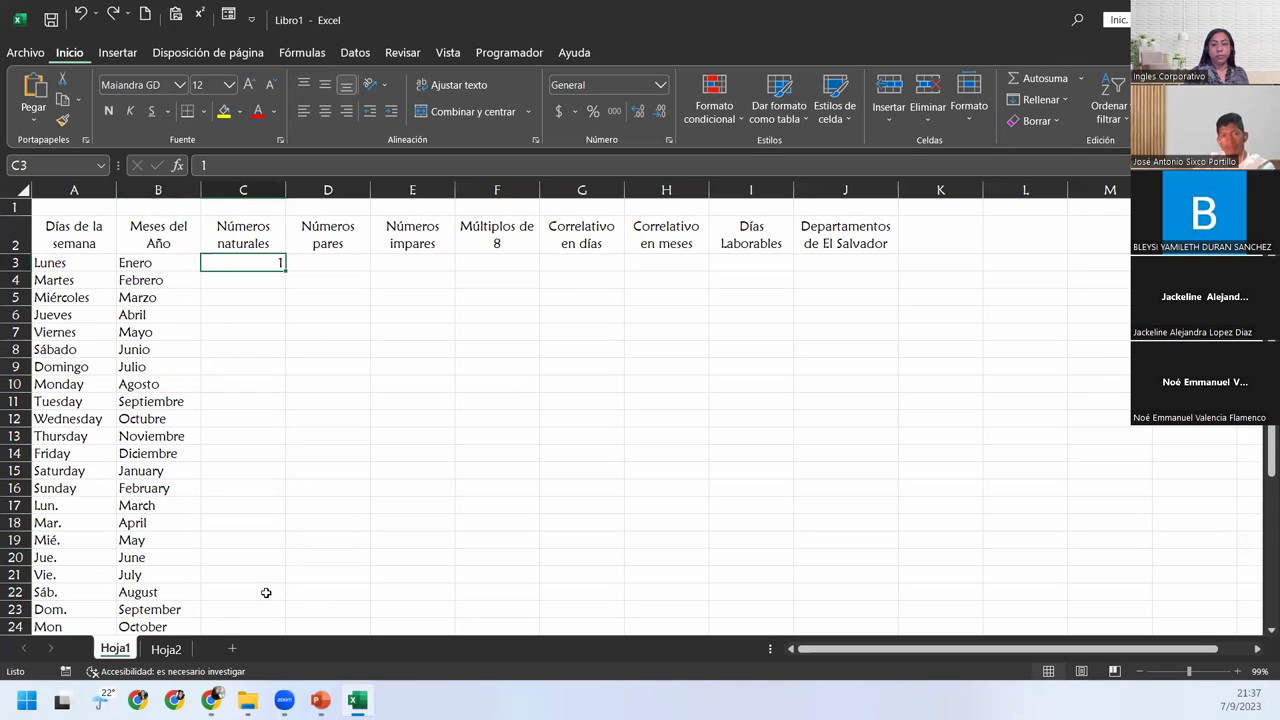
Step: Select the range C3:C38 under "Números naturales", ending level with "Dic" in column B
{"action": "left_click_drag", "start_coordinate": [245, 263], "coordinate": [242, 574]}
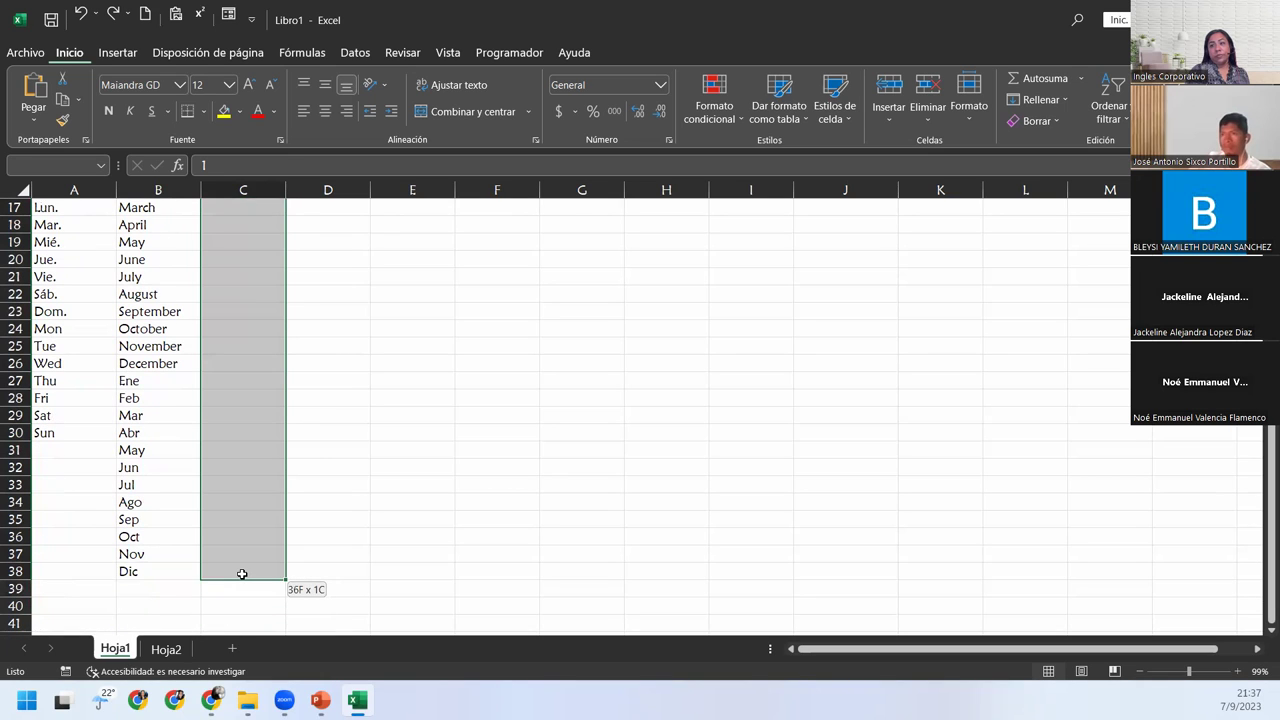
{"action": "left_click_drag", "start_coordinate": [242, 574], "coordinate": [242, 574]}
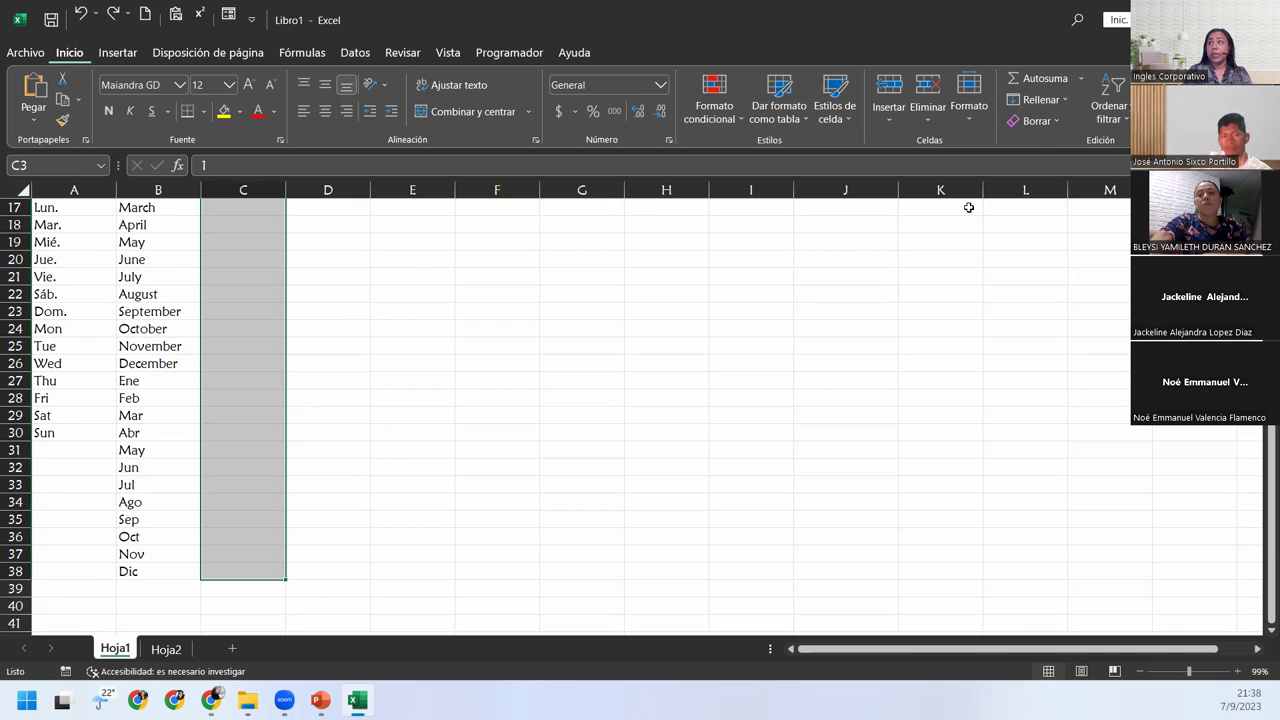
Step: Try the Fill Down command on the selected range C3:C38, and undo it
{"action": "left_click", "coordinate": [1065, 99]}
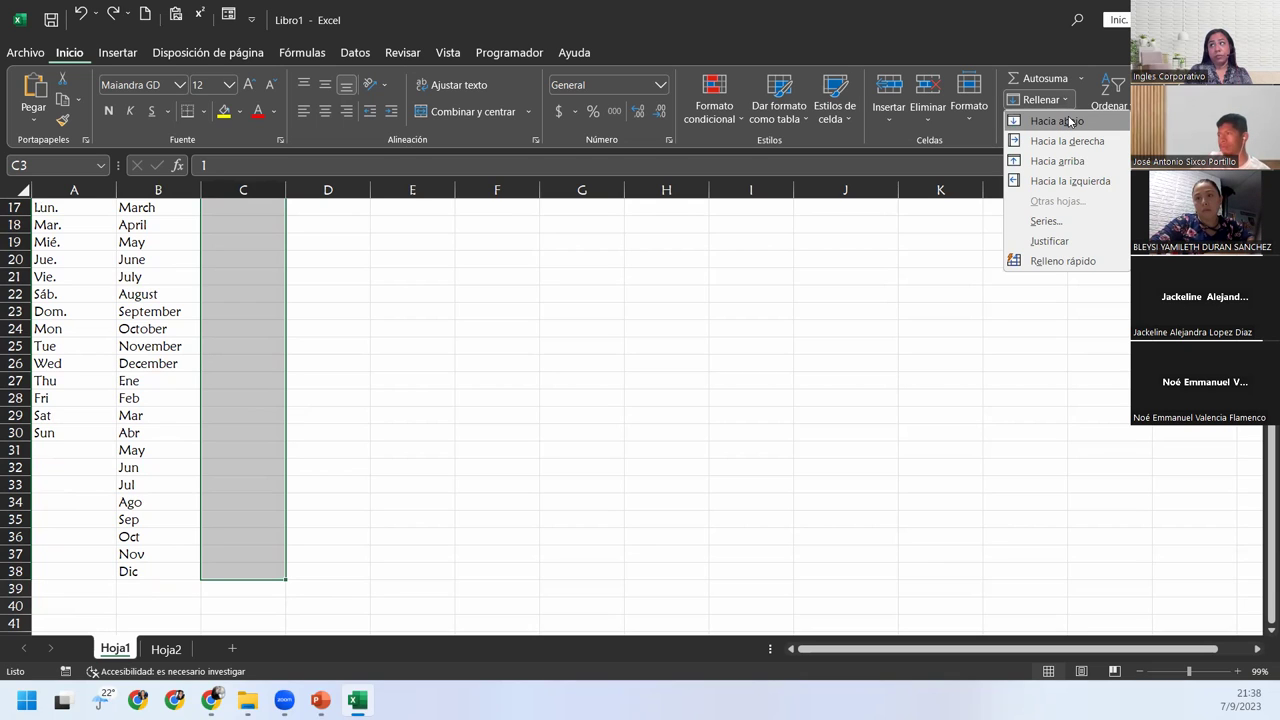
{"action": "left_click", "coordinate": [1067, 121]}
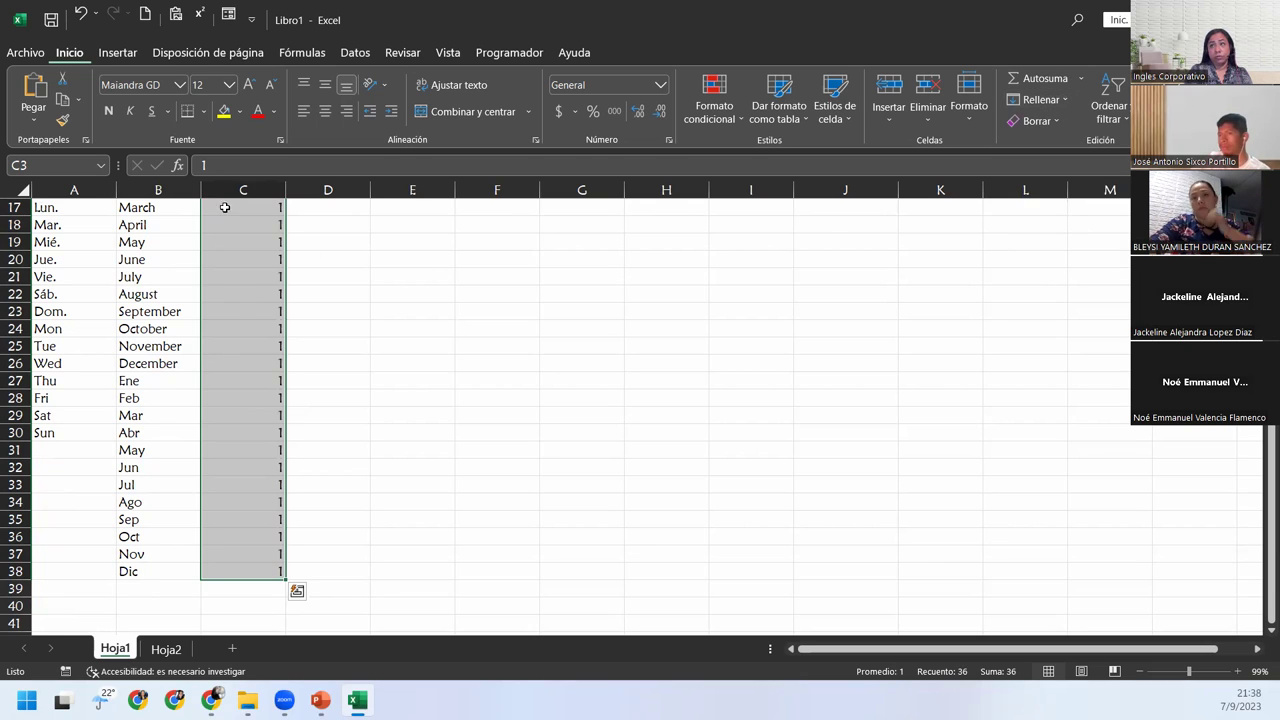
{"action": "left_click", "coordinate": [80, 14]}
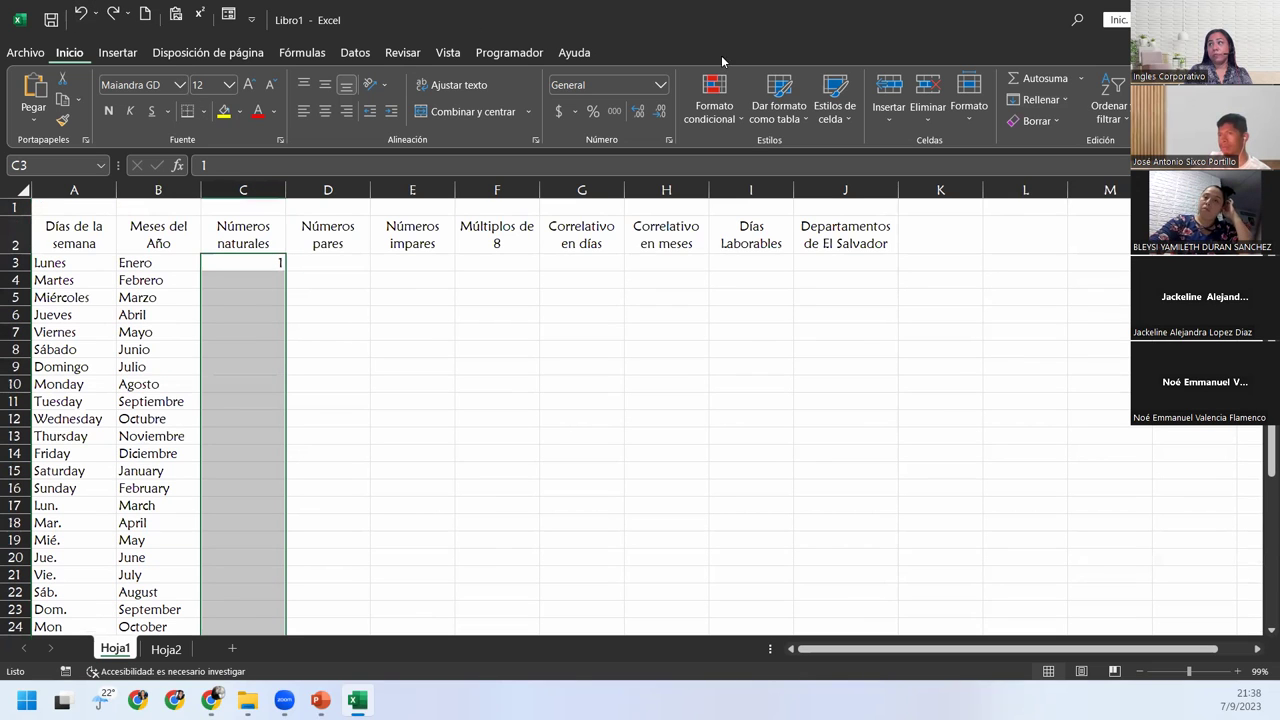
Step: Try Flash Fill (Relleno rápido) on the selected range C3:C38, and undo it
{"action": "left_click", "coordinate": [1061, 100]}
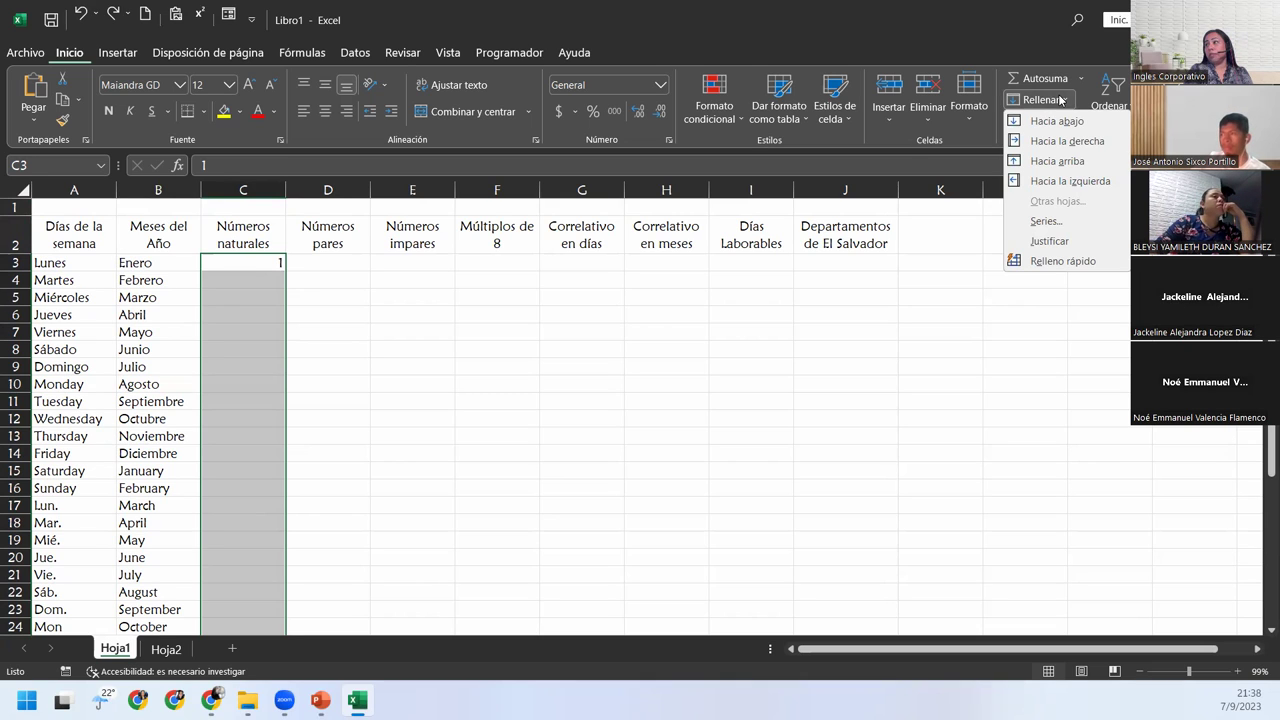
{"action": "left_click", "coordinate": [1078, 258]}
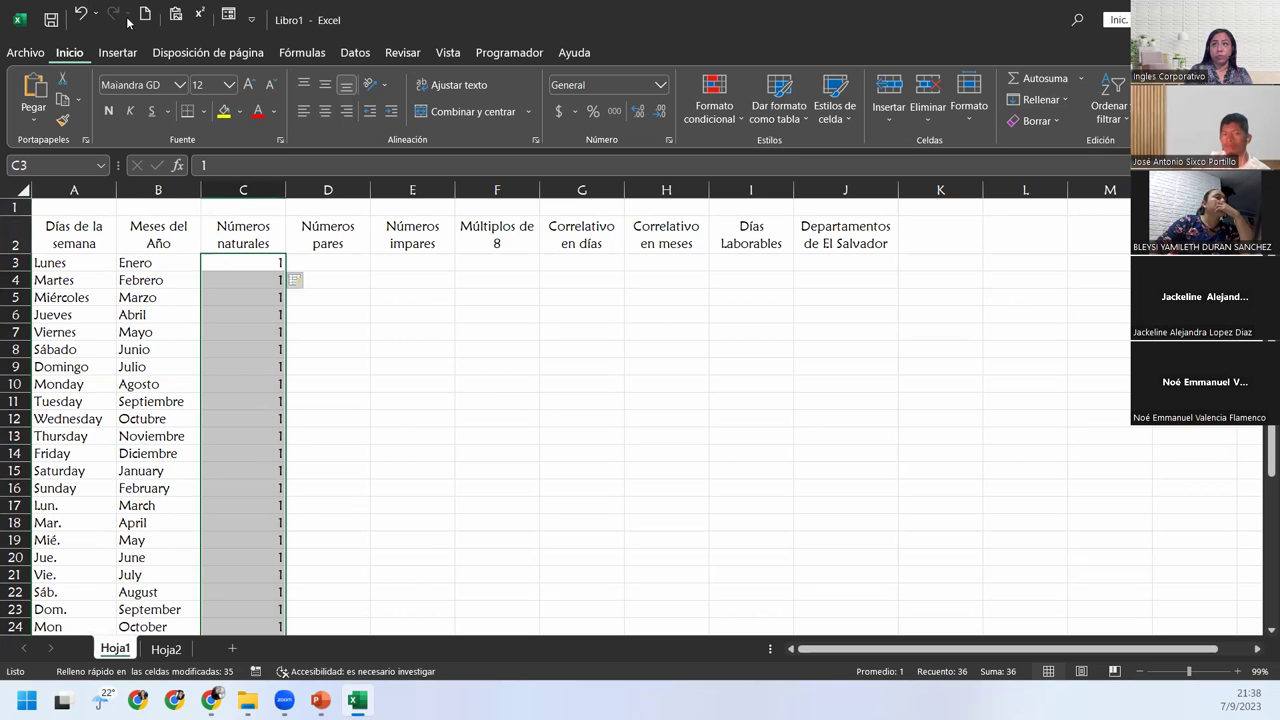
{"action": "left_click", "coordinate": [80, 14]}
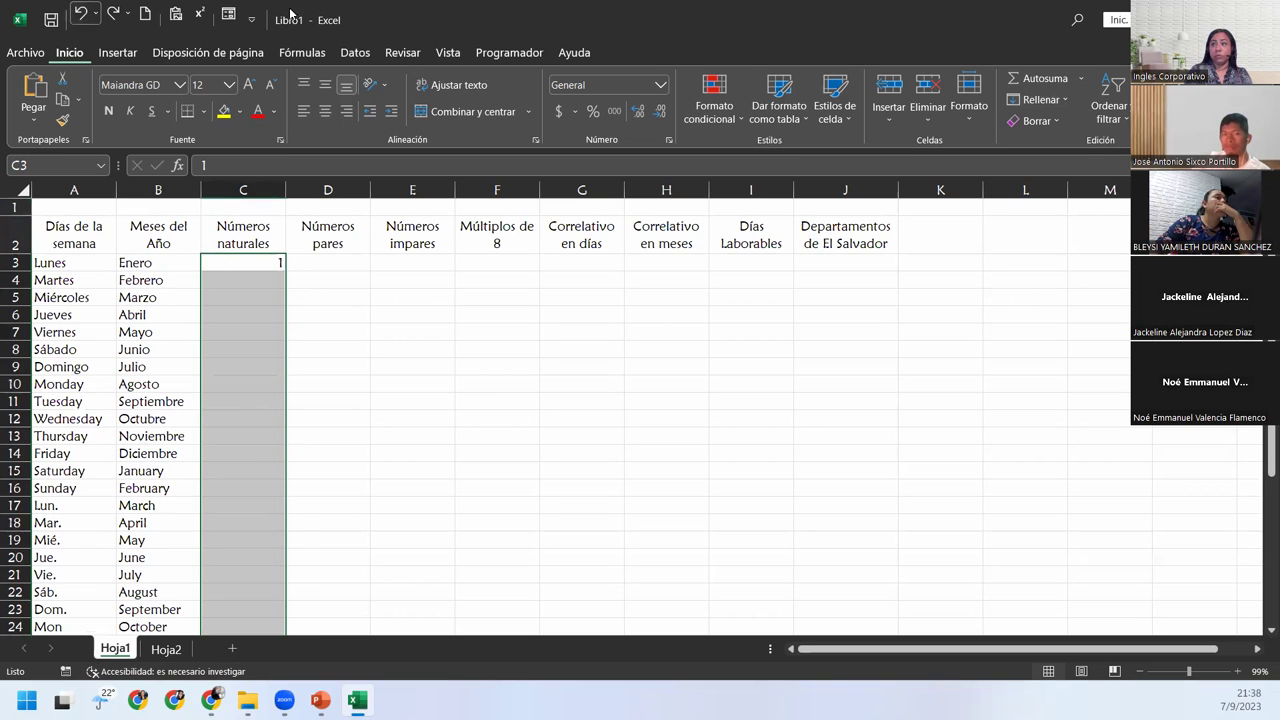
Step: Fill C3:C38 with a linear (Lineal) series in columns (Columnas), using an increment of 1
{"action": "left_click", "coordinate": [1042, 101]}
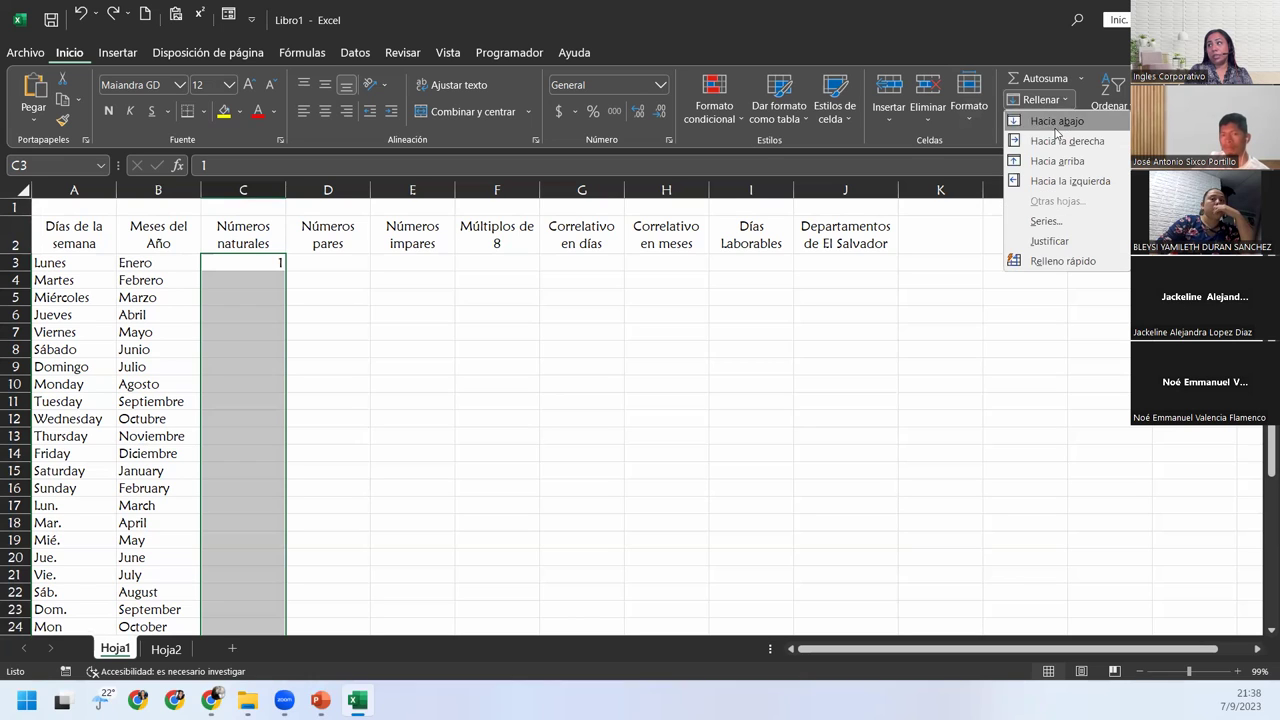
{"action": "left_click", "coordinate": [1097, 232]}
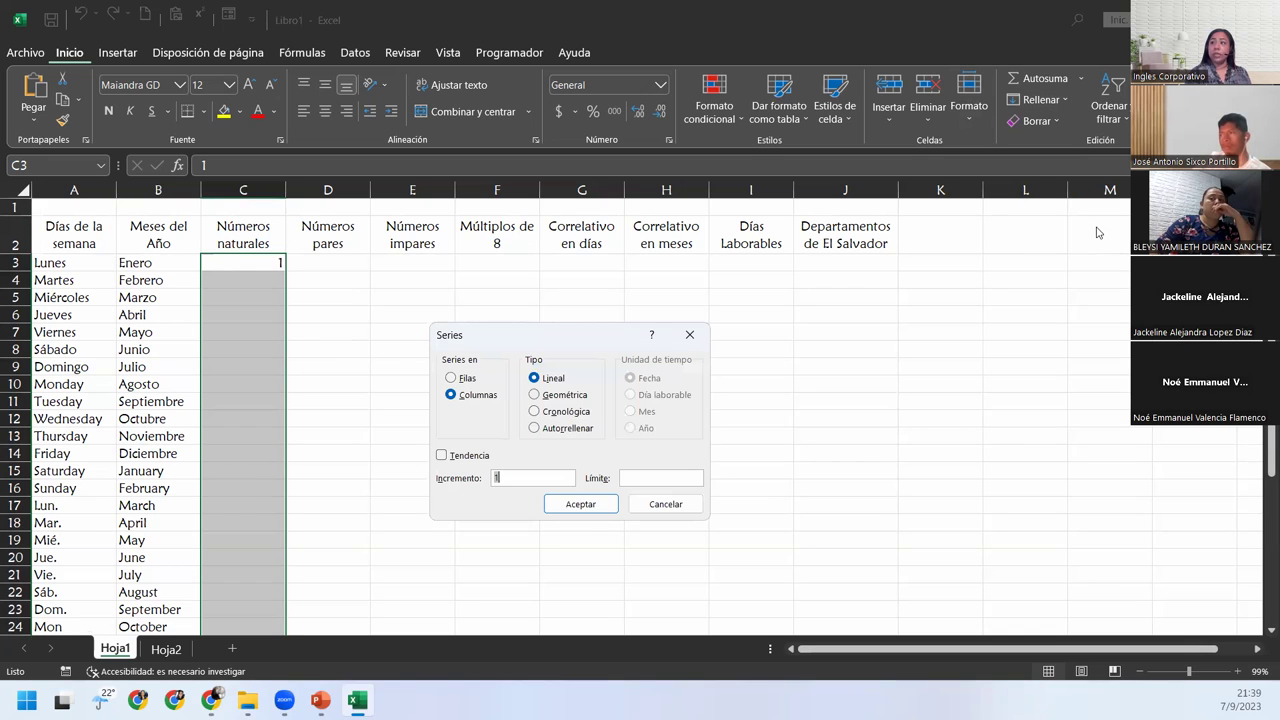
{"action": "left_click_drag", "start_coordinate": [537, 333], "coordinate": [457, 325]}
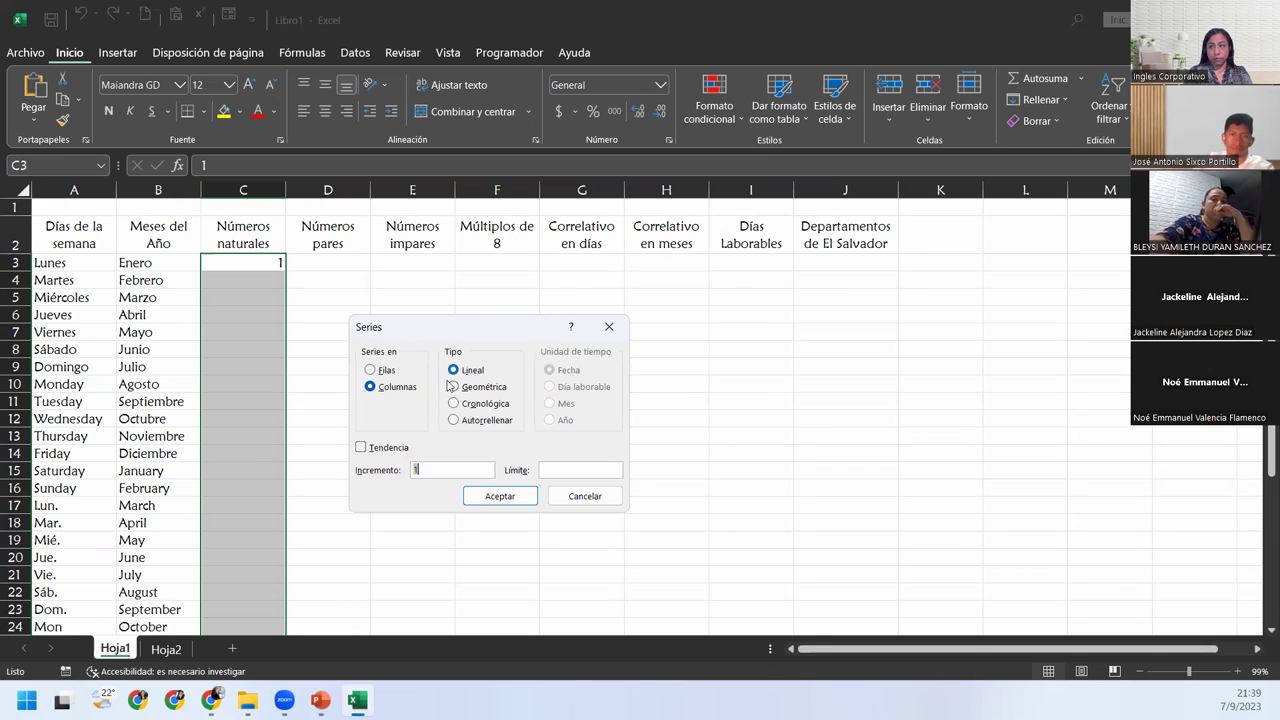
{"action": "left_click", "coordinate": [389, 391]}
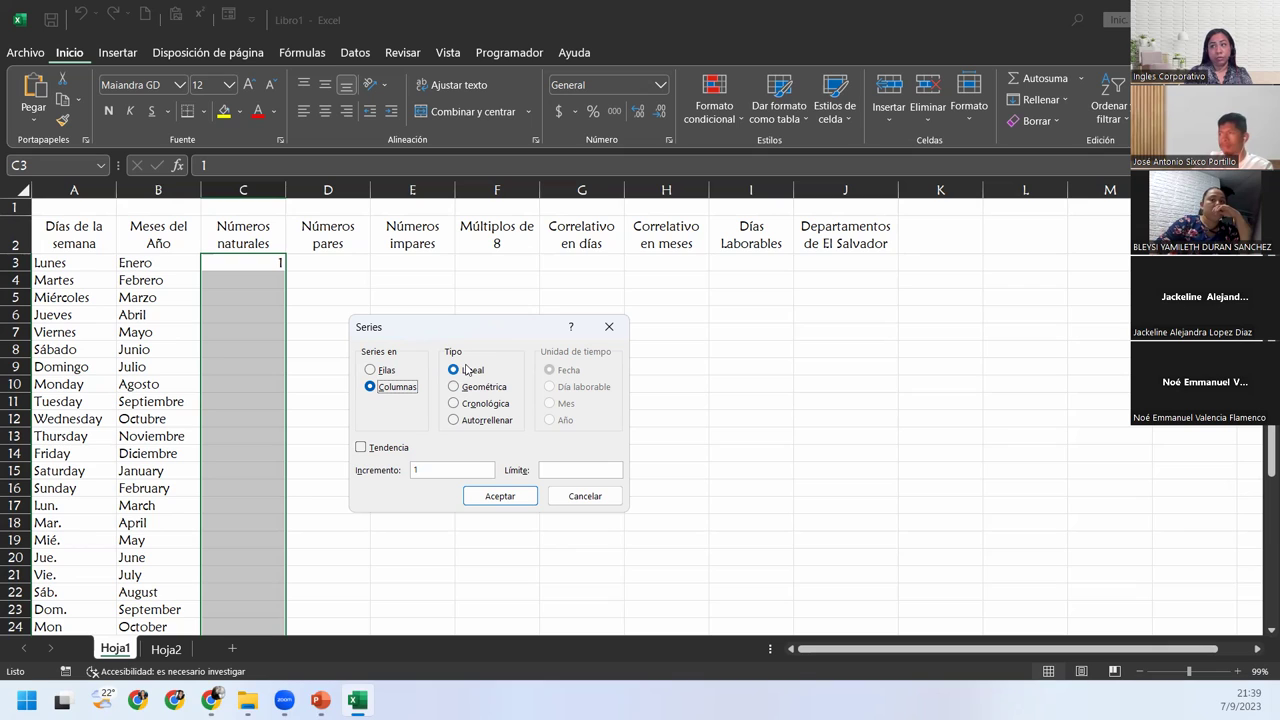
{"action": "left_click", "coordinate": [426, 471]}
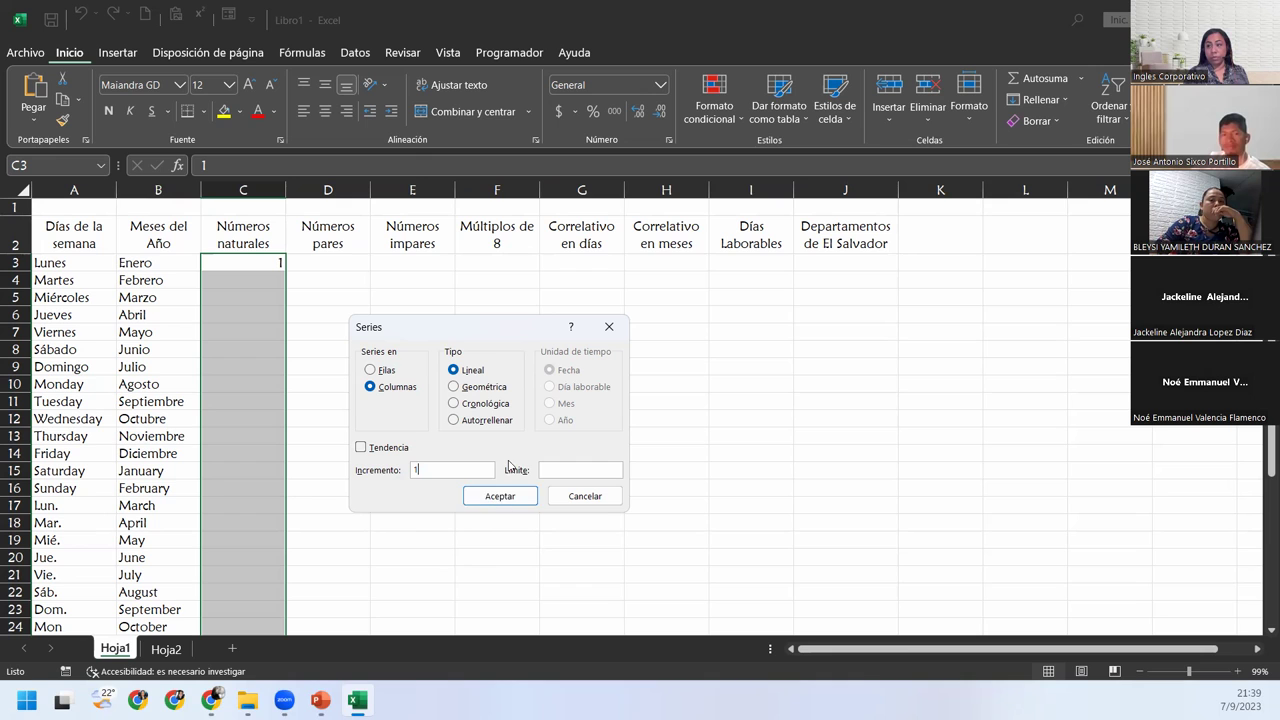
{"action": "left_click", "coordinate": [500, 498]}
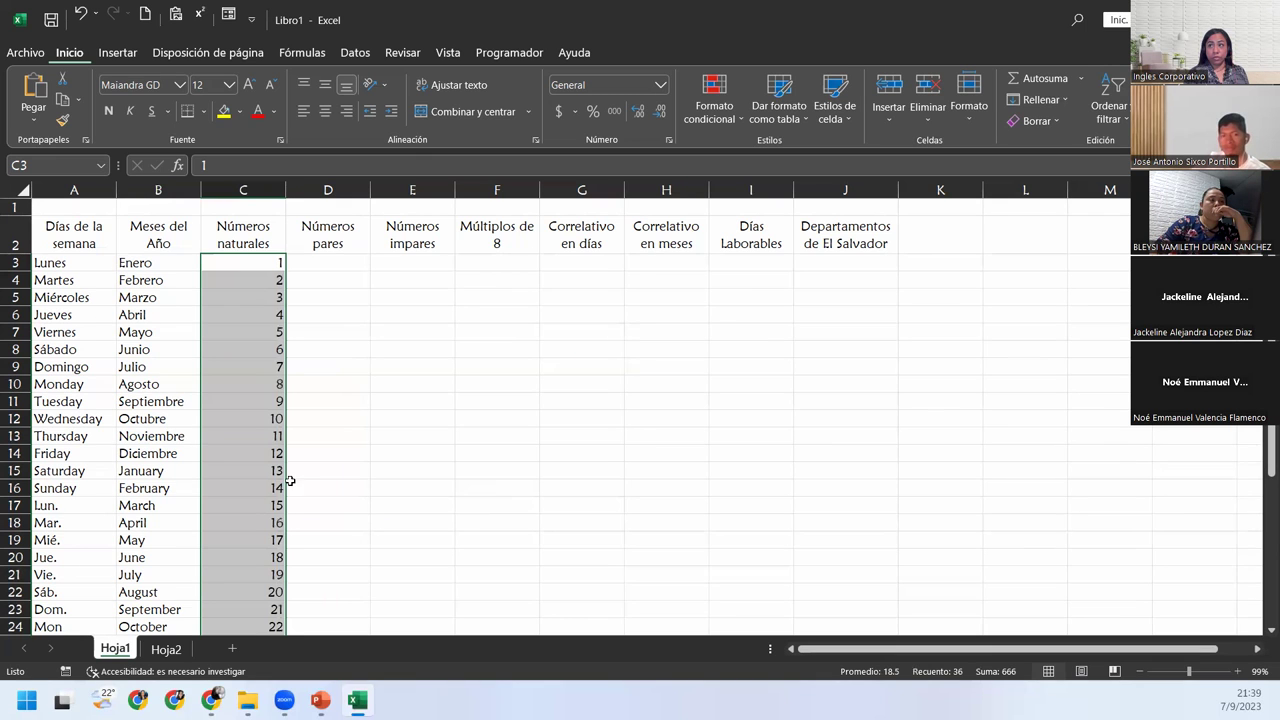
Step: Enter 2 in cell D3 as the first value under "Números pares"
{"action": "scroll", "coordinate": [242, 369], "scroll_direction": "down", "scroll_amount": 9}
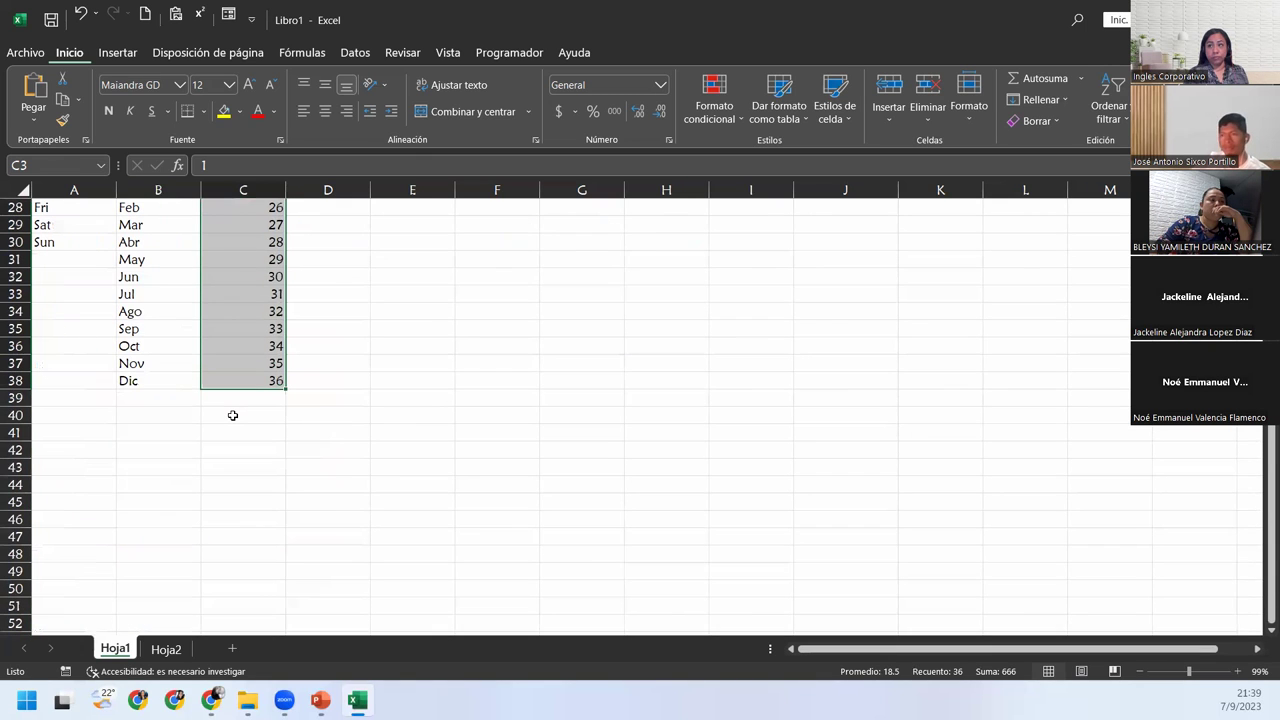
{"action": "scroll", "coordinate": [232, 415], "scroll_direction": "up", "scroll_amount": 1}
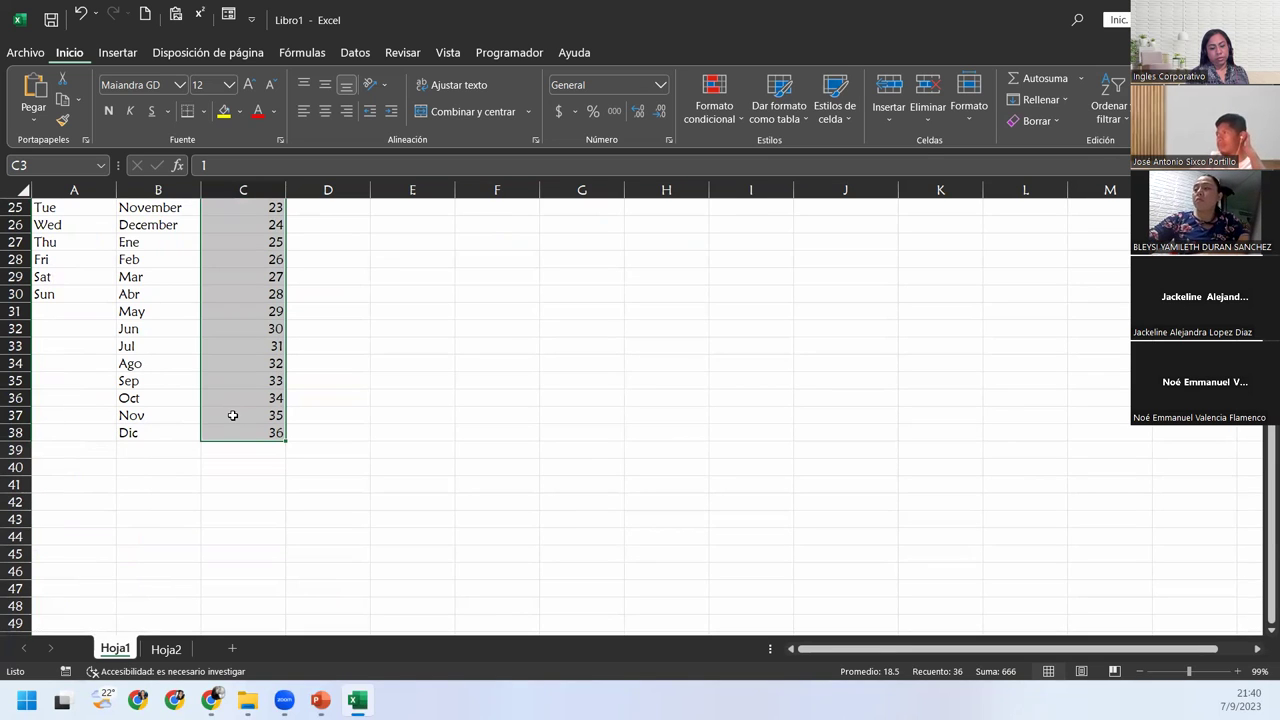
{"action": "scroll", "coordinate": [300, 374], "scroll_direction": "up", "scroll_amount": 8}
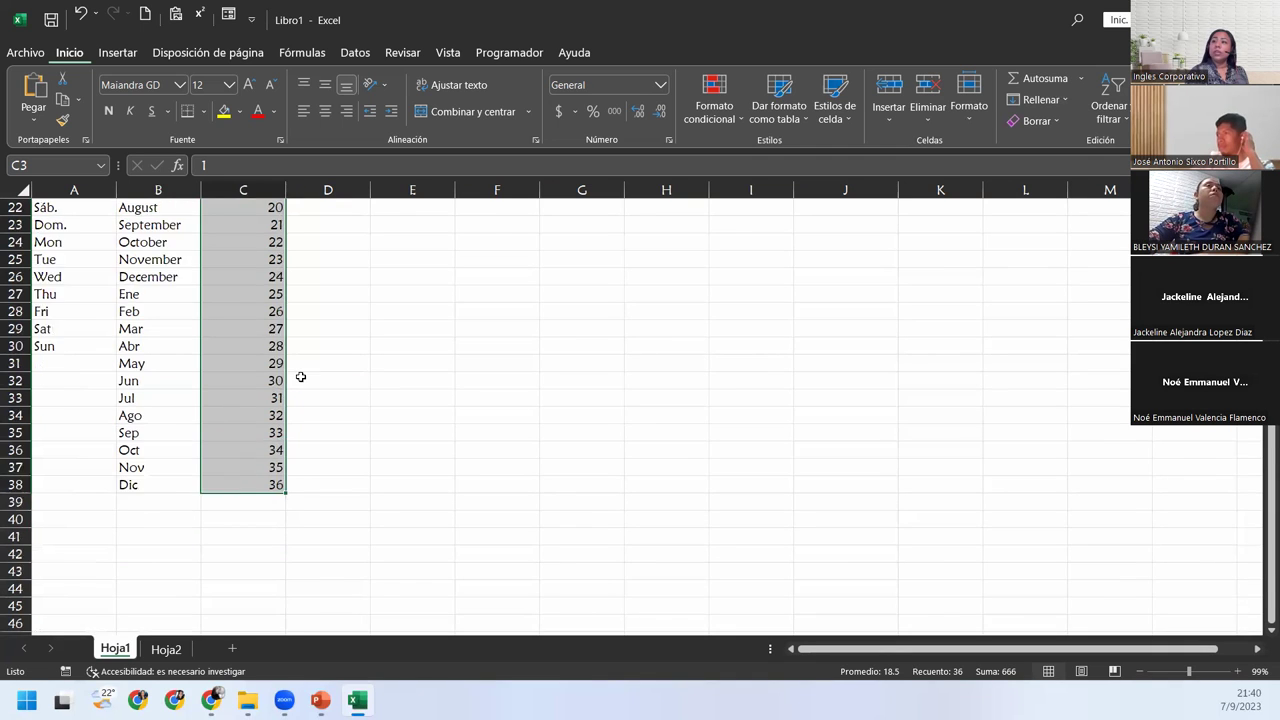
{"action": "left_click", "coordinate": [339, 259]}
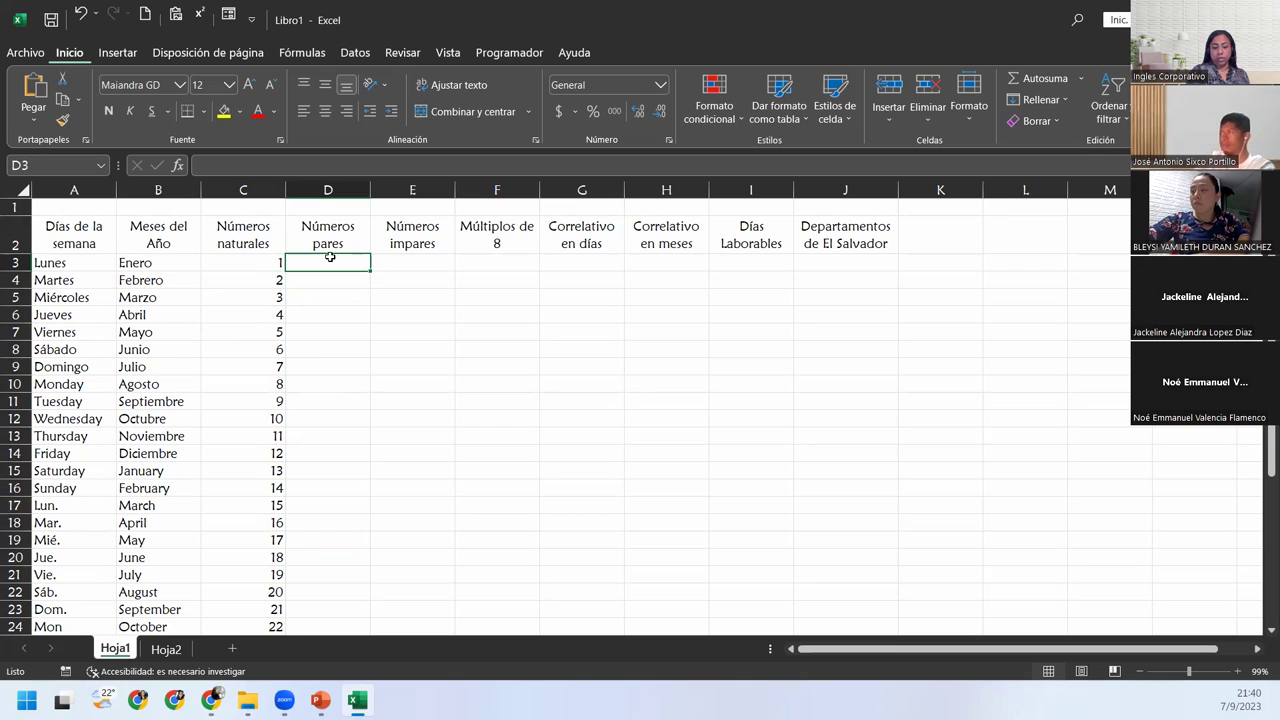
{"action": "type", "text": "2"}
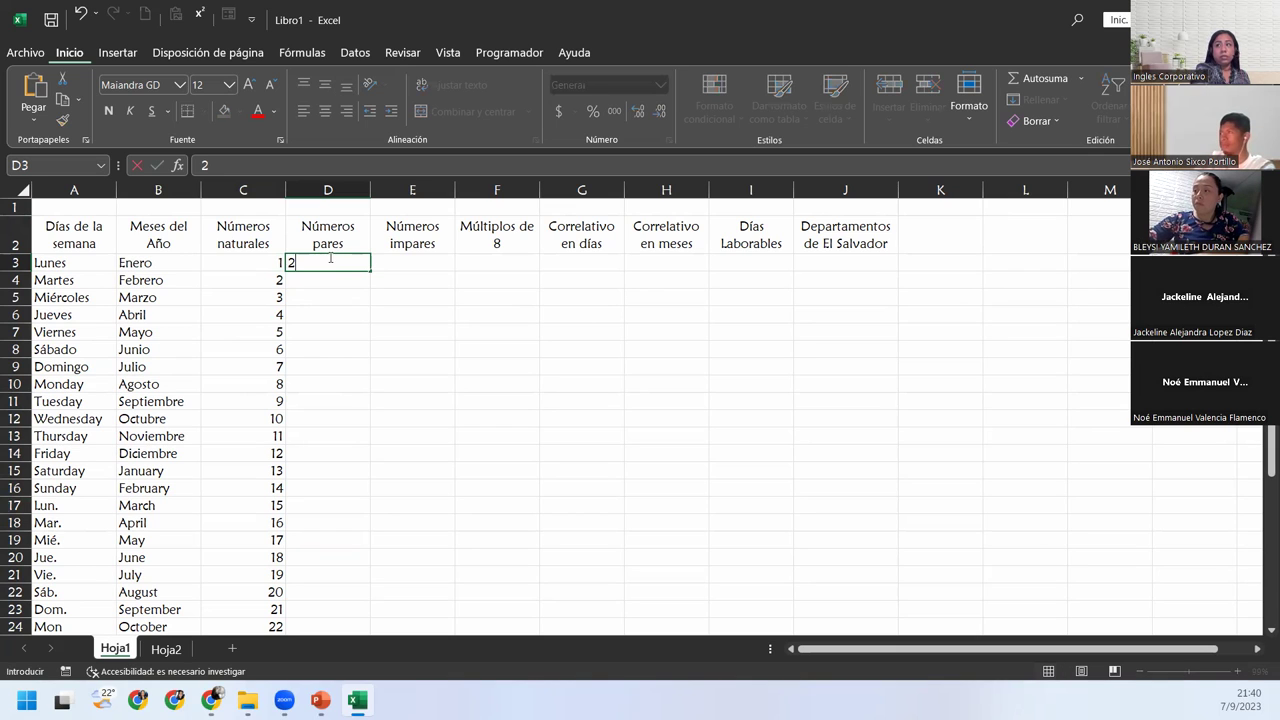
{"action": "key", "text": "Return"}
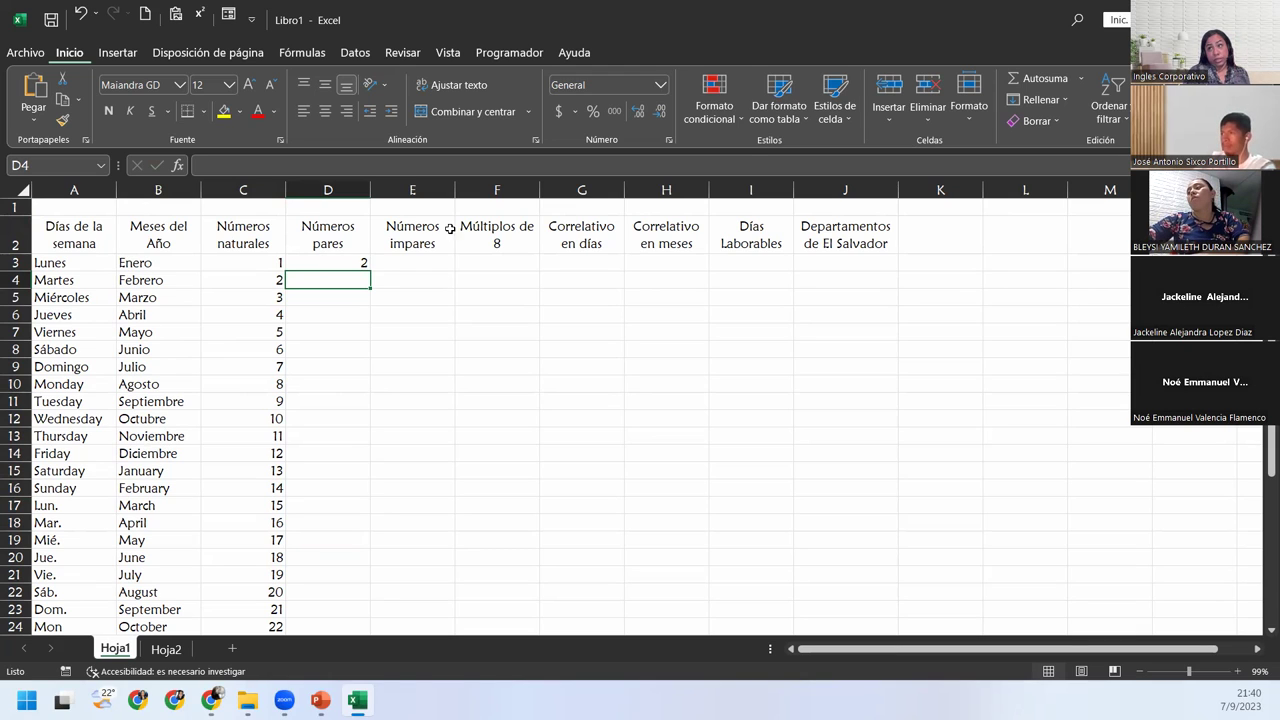
Step: Fill D3:D38 with a linear (Lineal) series in columns (Columnas), using an increment of 2
{"action": "left_click", "coordinate": [365, 262]}
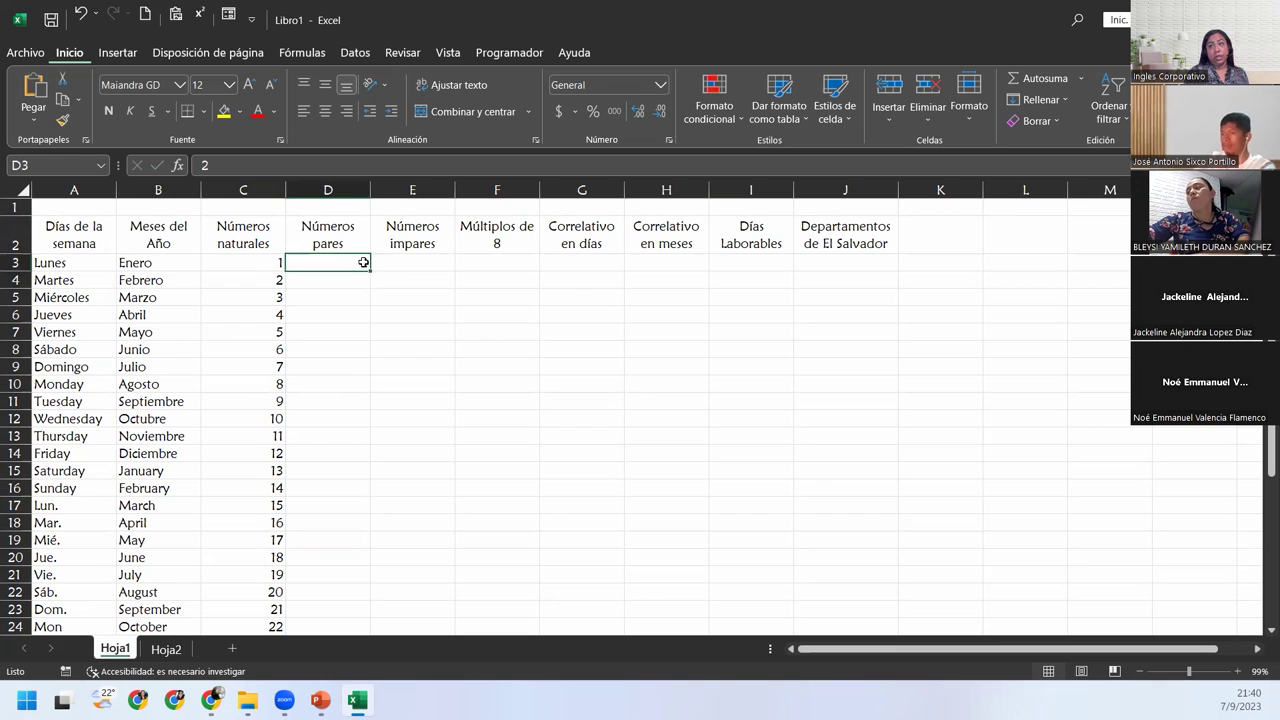
{"action": "scroll", "coordinate": [338, 435], "scroll_direction": "down", "scroll_amount": 9}
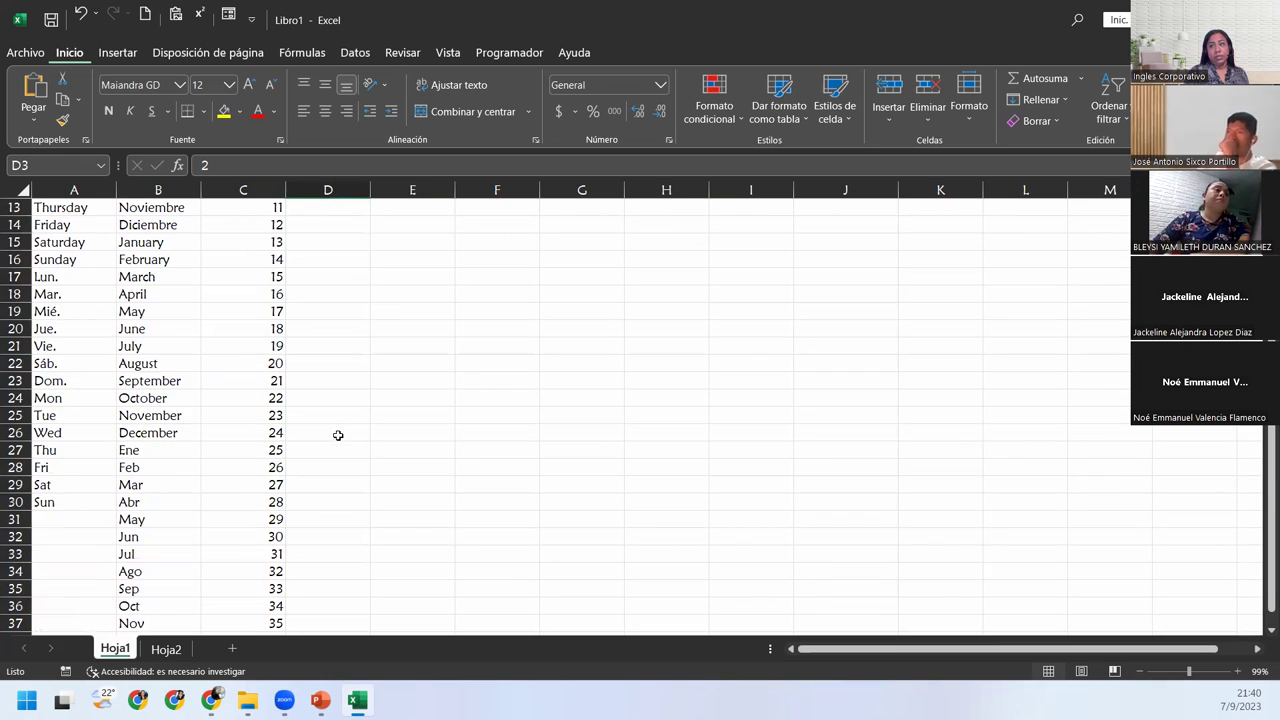
{"action": "scroll", "coordinate": [338, 435], "scroll_direction": "up", "scroll_amount": 9}
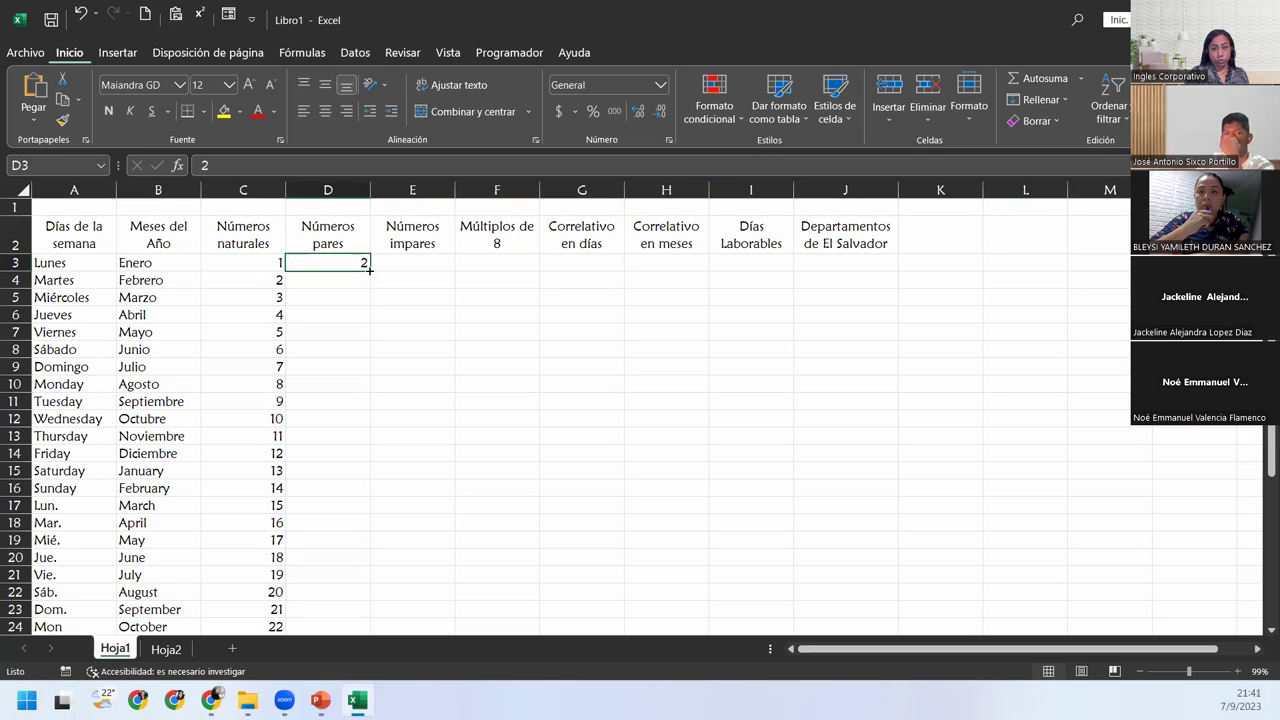
{"action": "left_click_drag", "start_coordinate": [369, 270], "coordinate": [372, 618]}
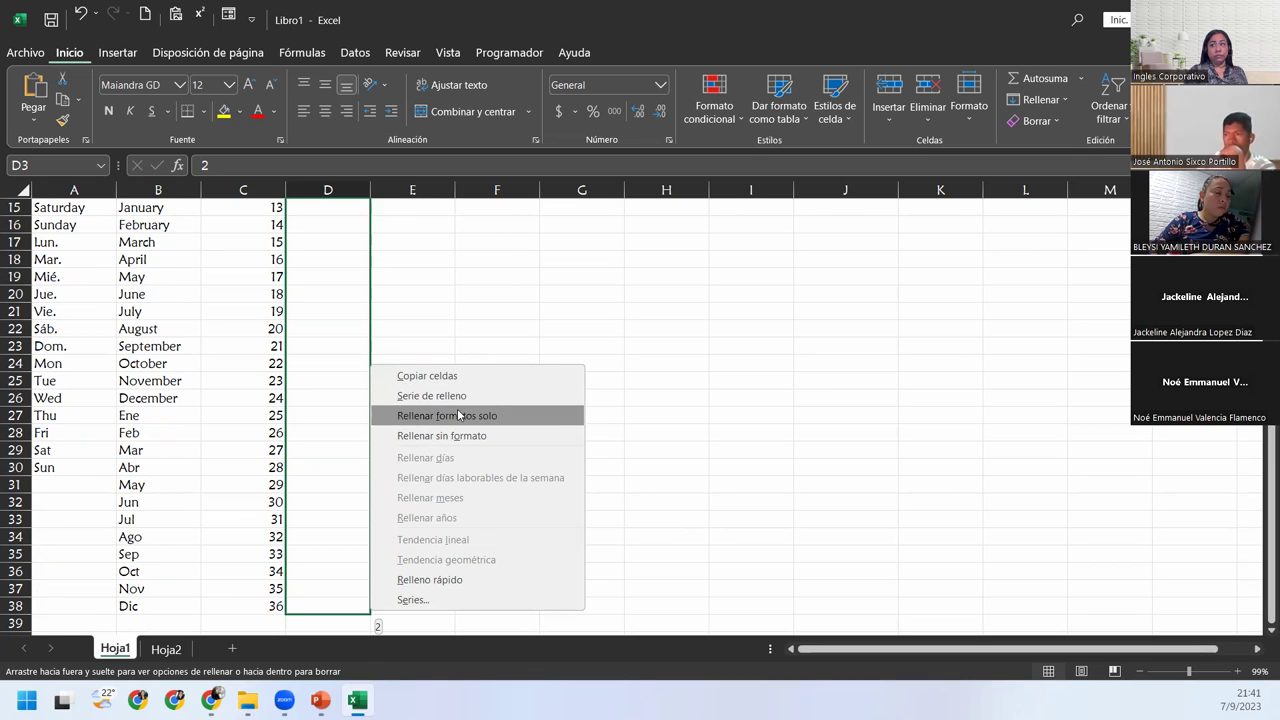
{"action": "left_click", "coordinate": [431, 600]}
{"action": "type", "text": "2"}
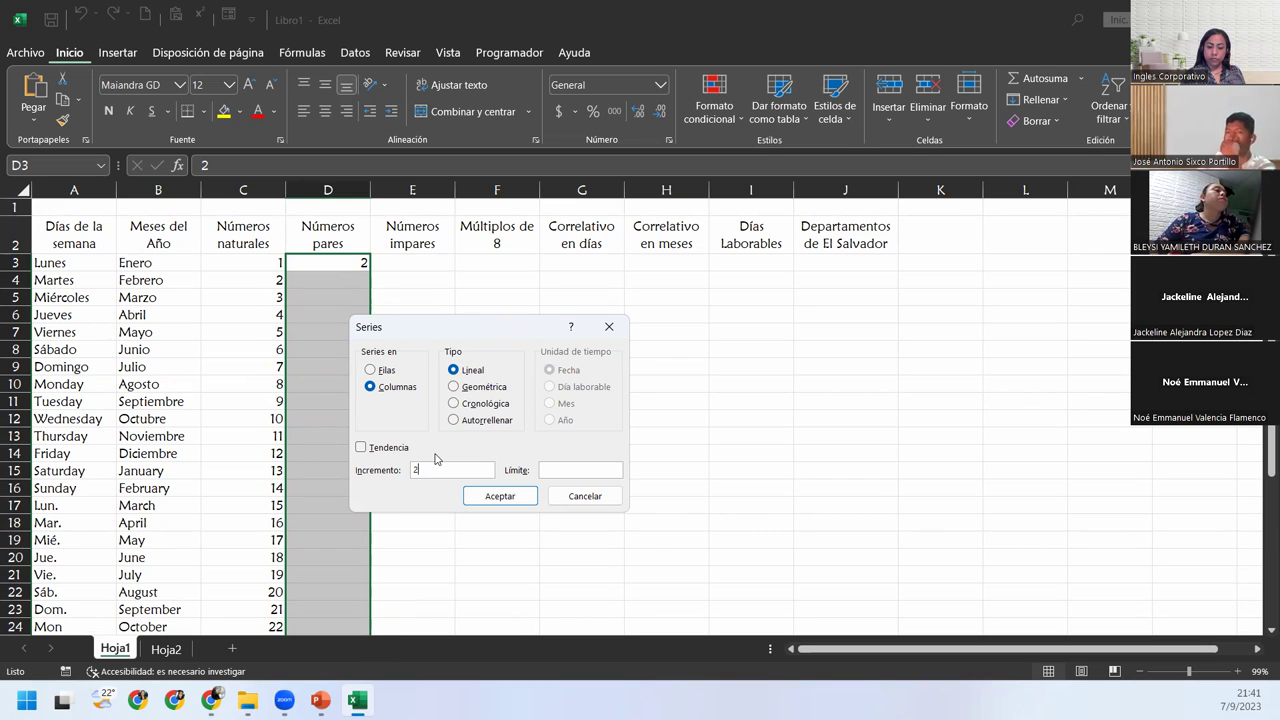
{"action": "left_click", "coordinate": [491, 496]}
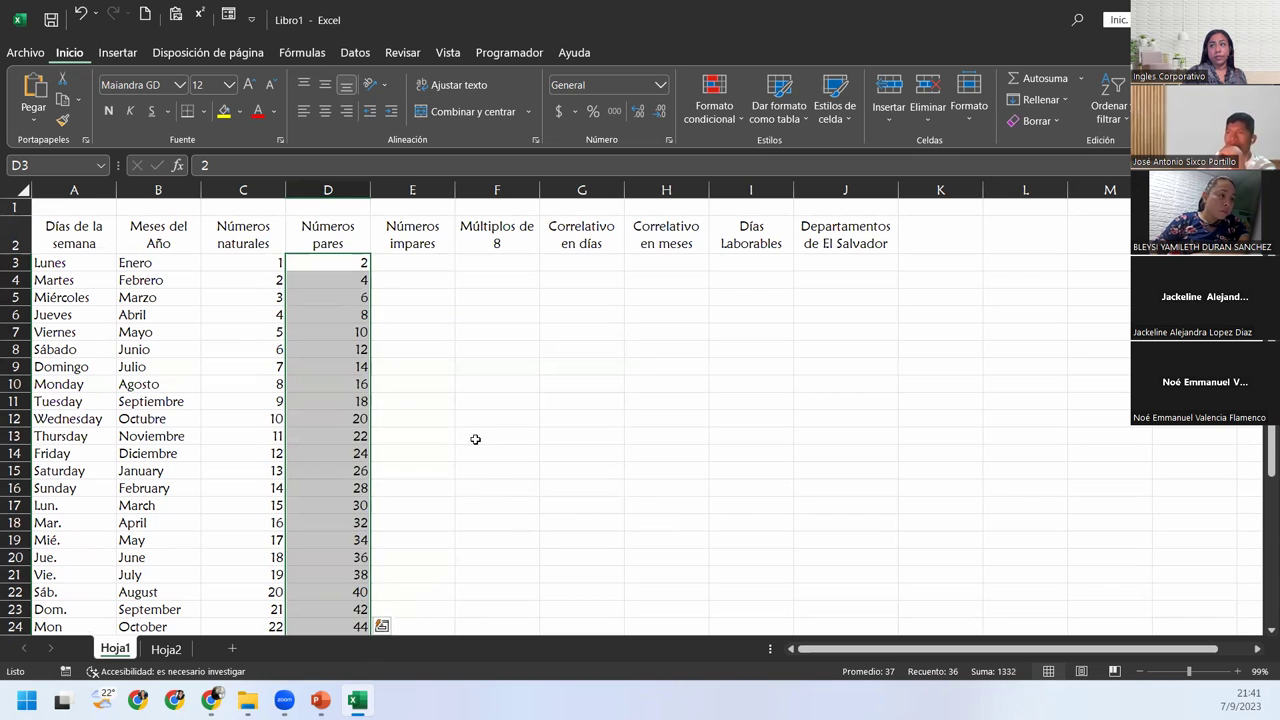
Step: Review the filled "Números pares" column down to row 38, and undo the series fill
{"action": "left_click", "coordinate": [354, 400]}
{"action": "scroll", "coordinate": [352, 397], "scroll_direction": "down", "scroll_amount": 4}
{"action": "scroll", "coordinate": [352, 397], "scroll_direction": "down", "scroll_amount": 3}
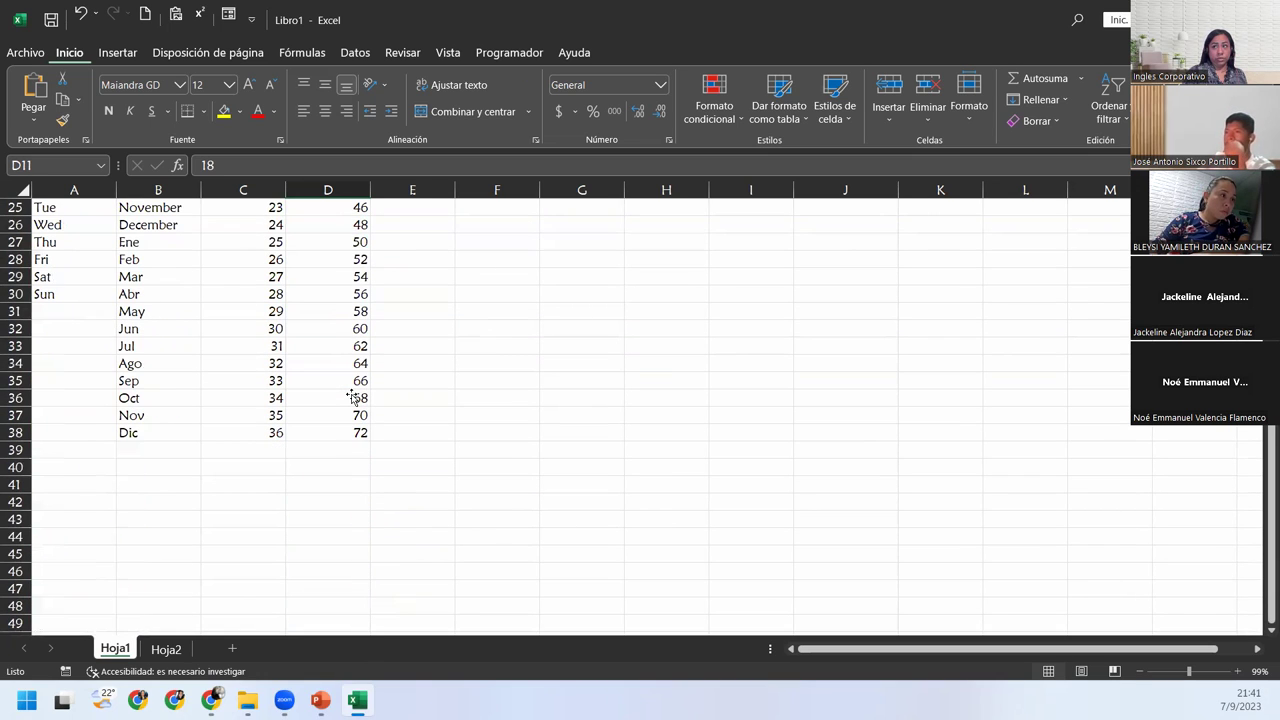
{"action": "scroll", "coordinate": [352, 398], "scroll_direction": "up", "scroll_amount": 1}
{"action": "scroll", "coordinate": [352, 398], "scroll_direction": "up", "scroll_amount": 7}
{"action": "left_click", "coordinate": [409, 276]}
{"action": "left_click", "coordinate": [409, 262]}
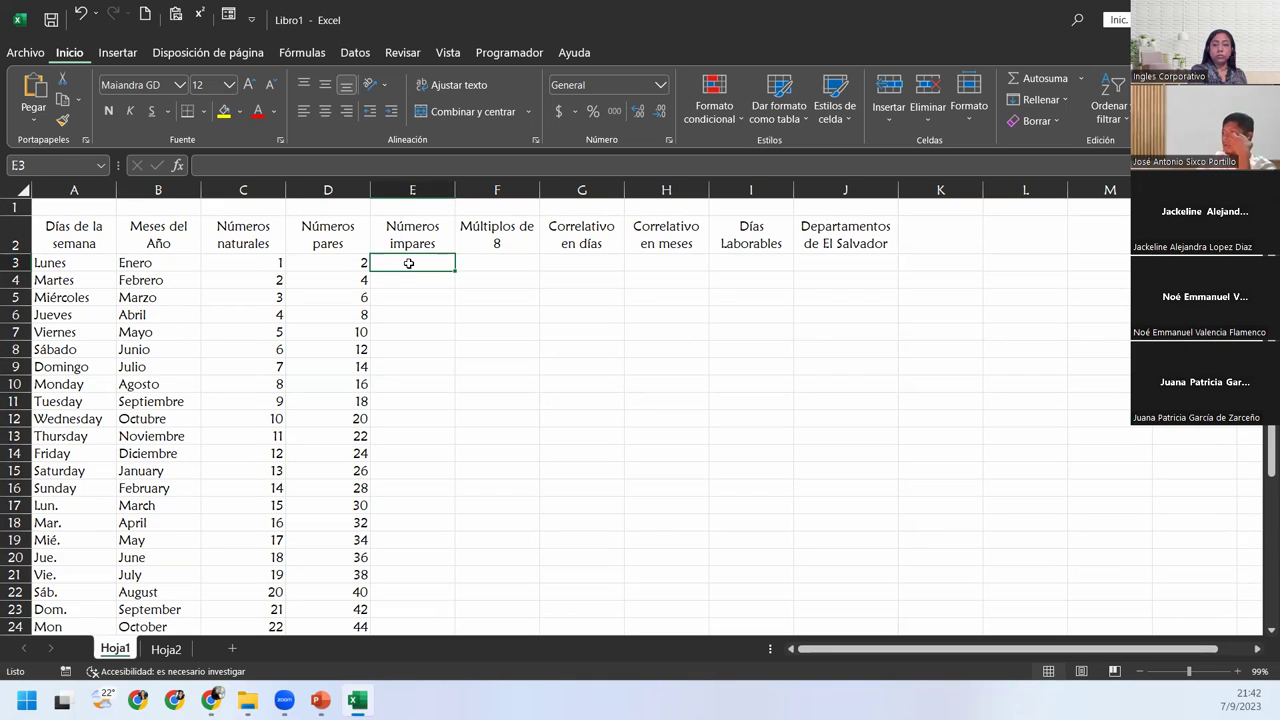
{"action": "key", "text": "ctrl+z"}
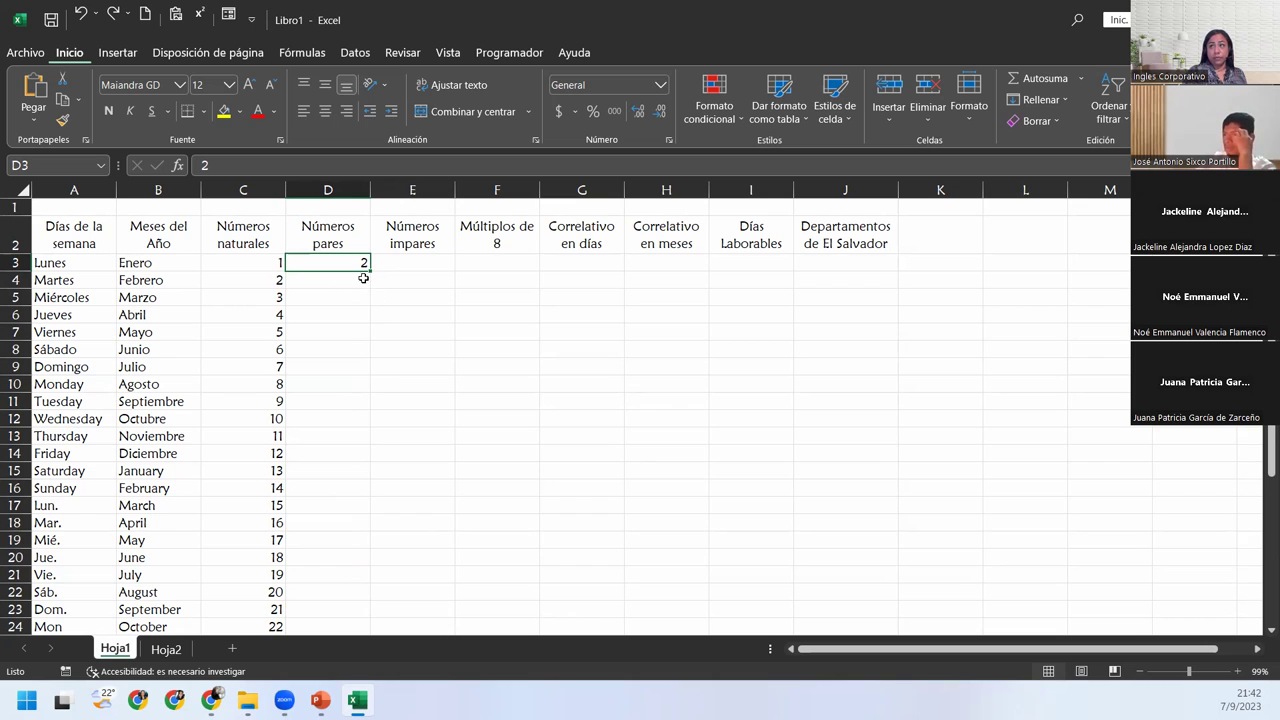
Step: Extend the 2 in D3 down to D38 again as a series with an increment of 2
{"action": "left_click_drag", "start_coordinate": [369, 271], "coordinate": [362, 614]}
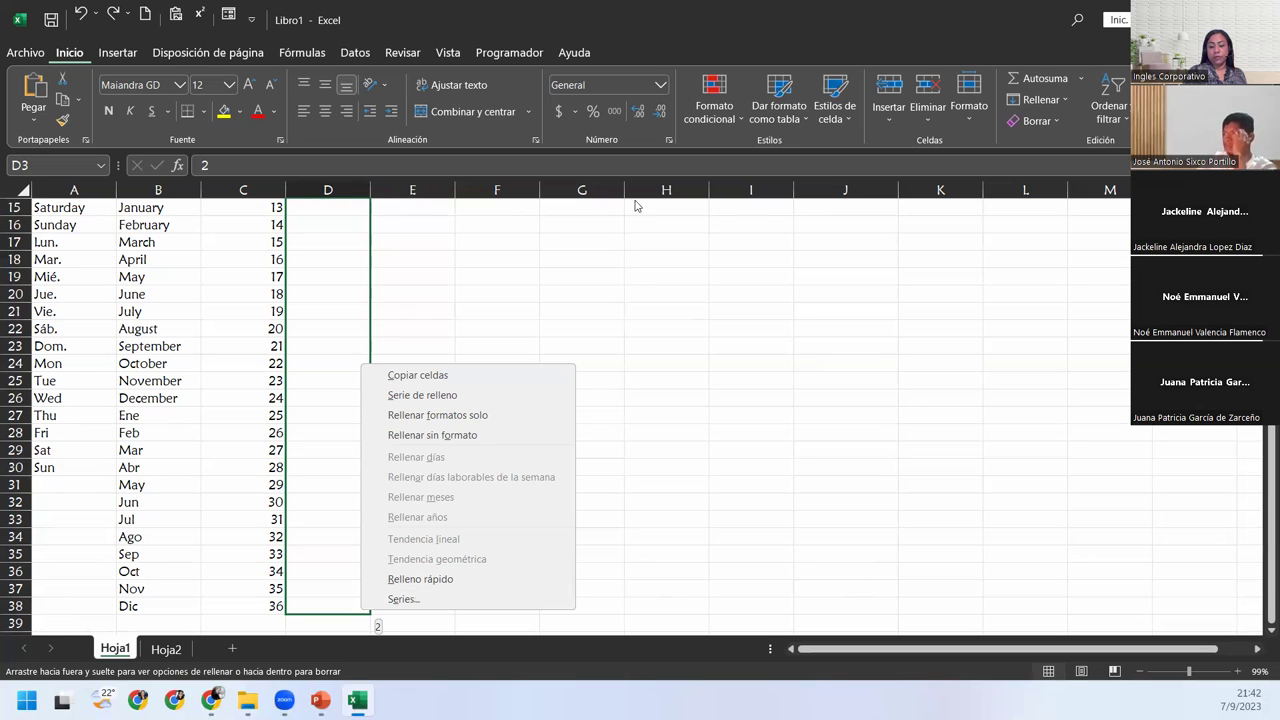
{"action": "left_click", "coordinate": [404, 599]}
{"action": "type", "text": "2"}
{"action": "key", "text": "Return"}
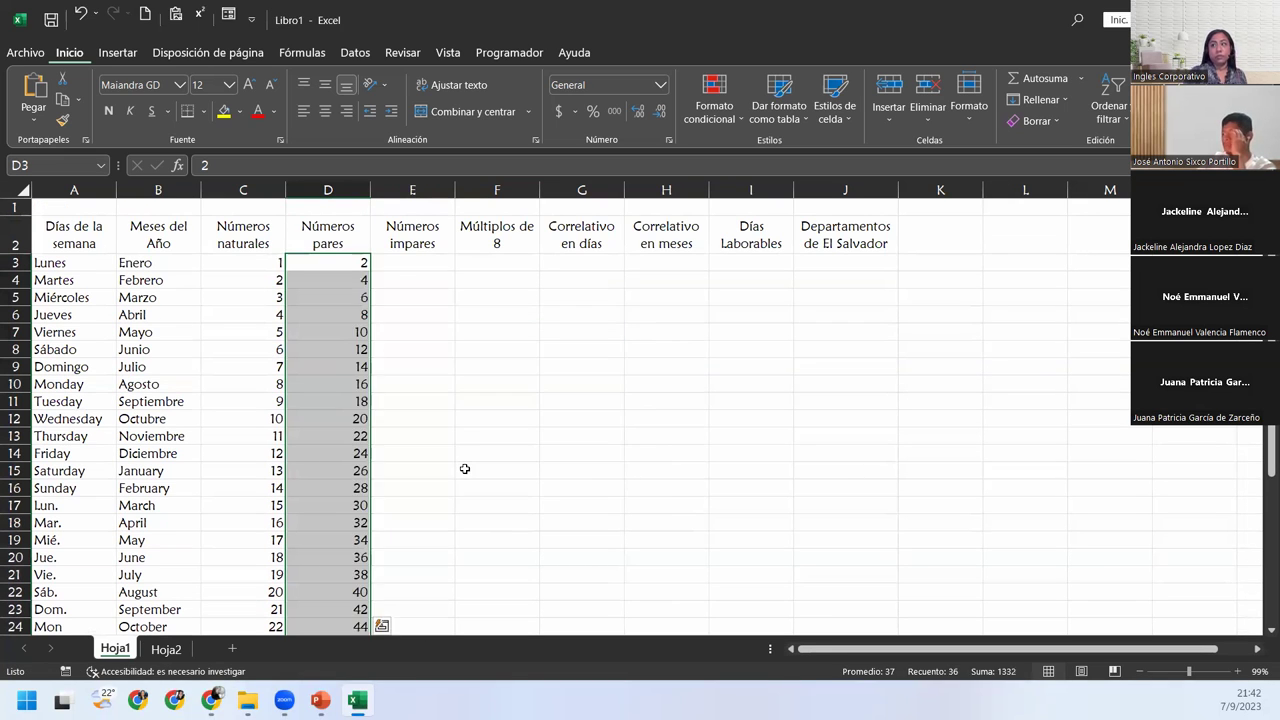
{"action": "scroll", "coordinate": [358, 458], "scroll_direction": "down", "scroll_amount": 7}
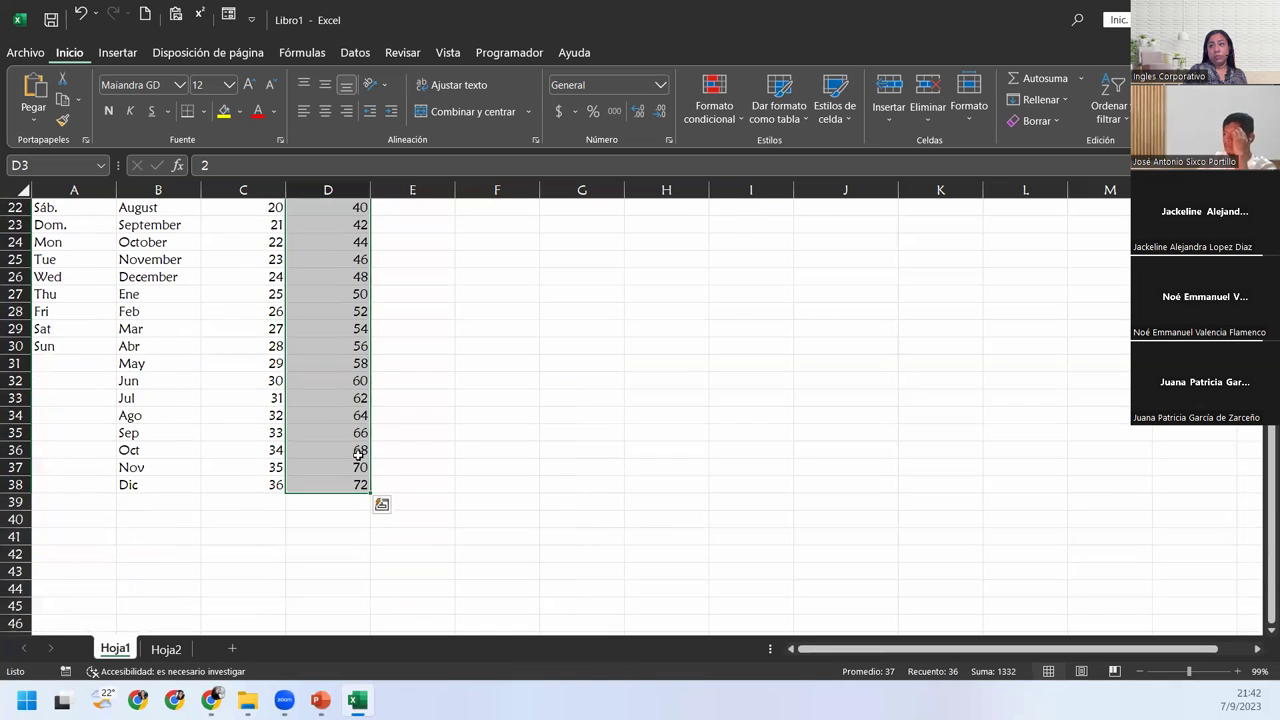
{"action": "scroll", "coordinate": [355, 452], "scroll_direction": "up", "scroll_amount": 7}
Step: Enter 1 in E3 and 3 in E4 as the starting values under "Números impares"
{"action": "left_click", "coordinate": [405, 260]}
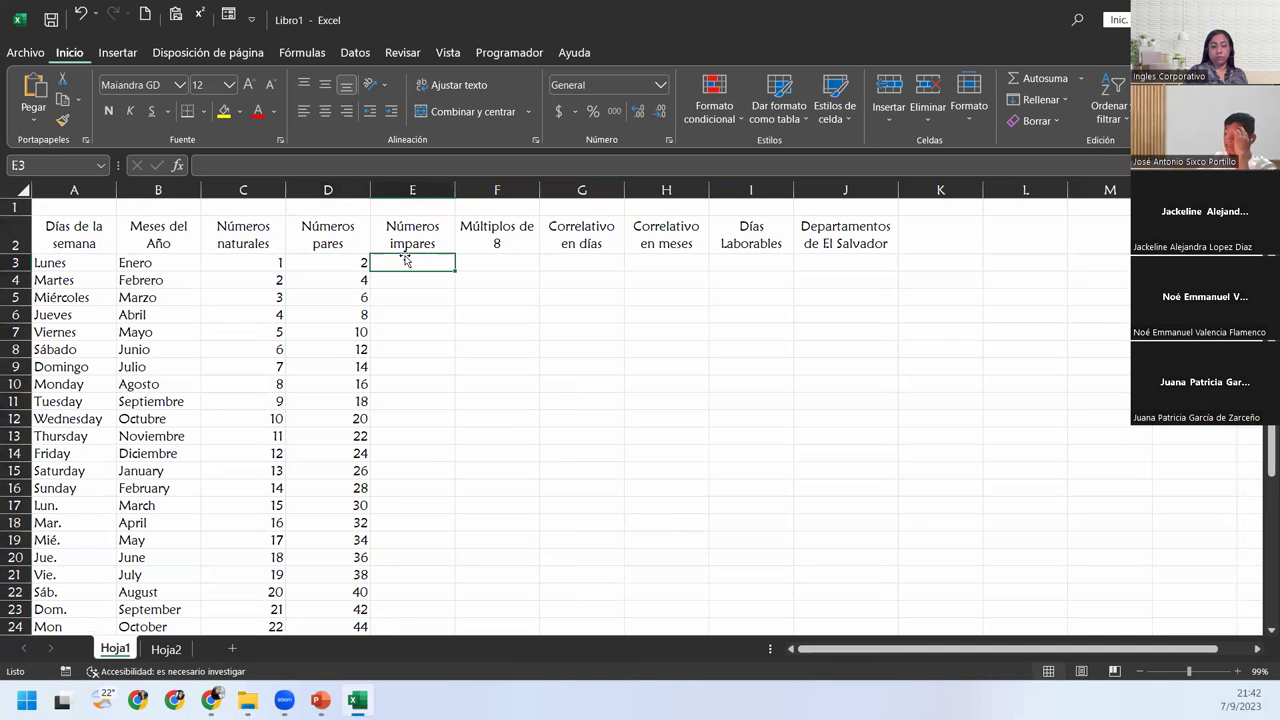
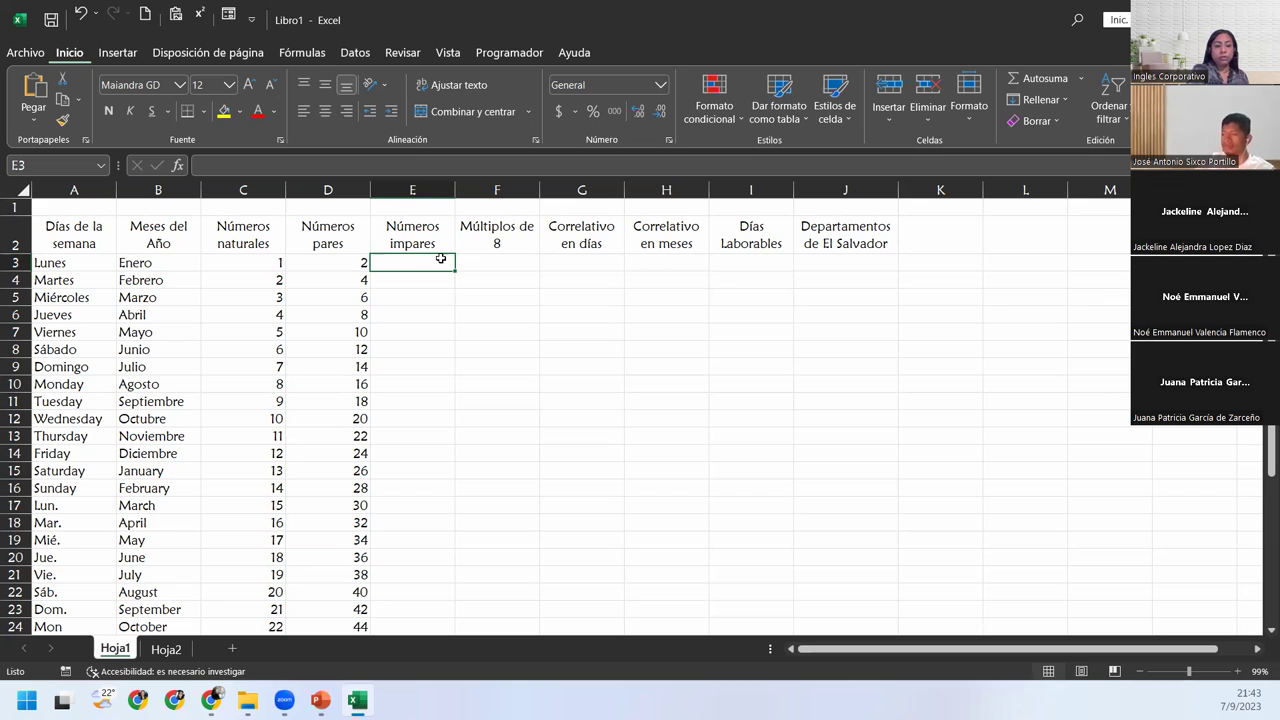
{"action": "type", "text": "1"}
{"action": "key", "text": "Return"}
{"action": "type", "text": "3"}
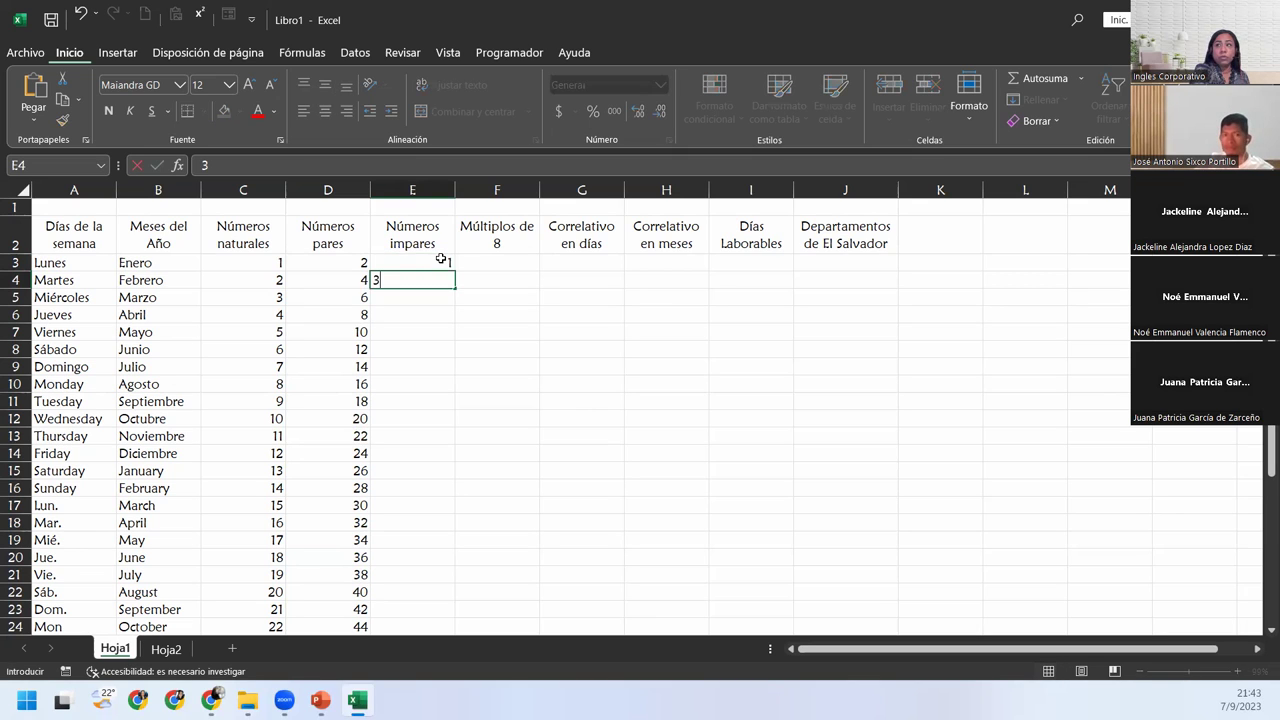
{"action": "key", "text": "Return"}
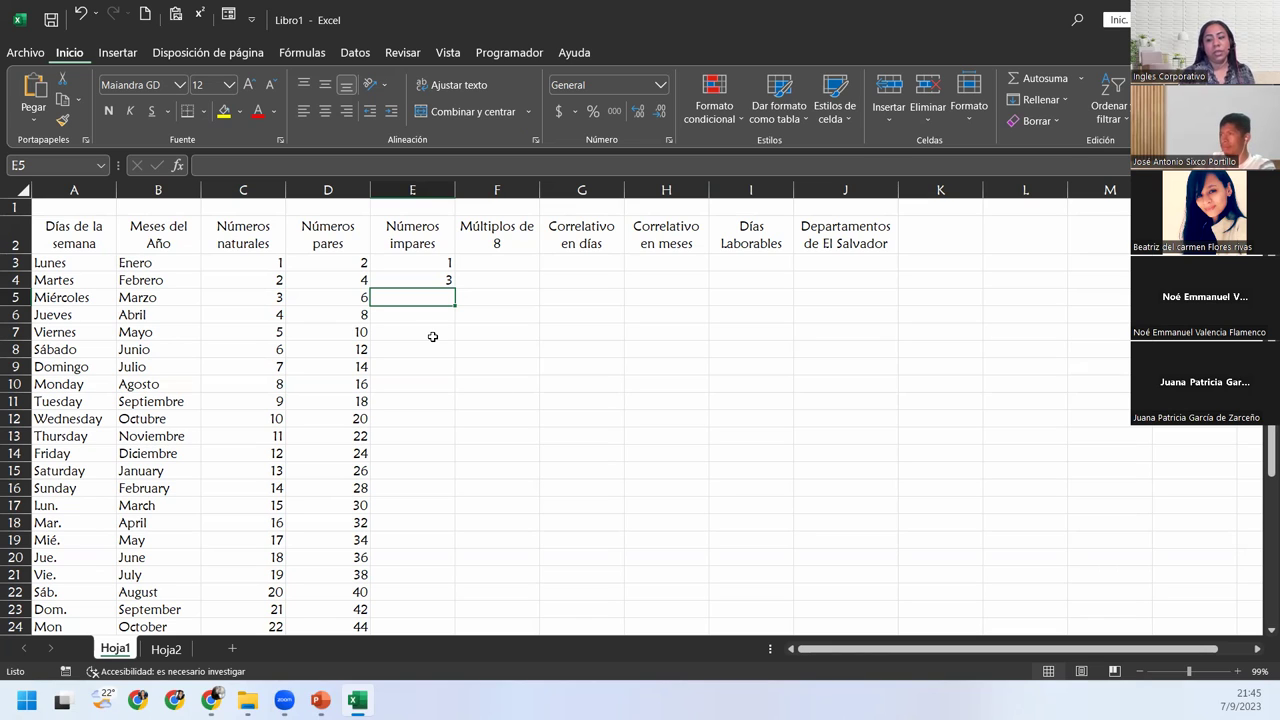
Step: Select the range E3:E38 under "Números impares", ending level with "Dic" in column B
{"action": "key", "text": "Up"}
{"action": "key", "text": "Up"}
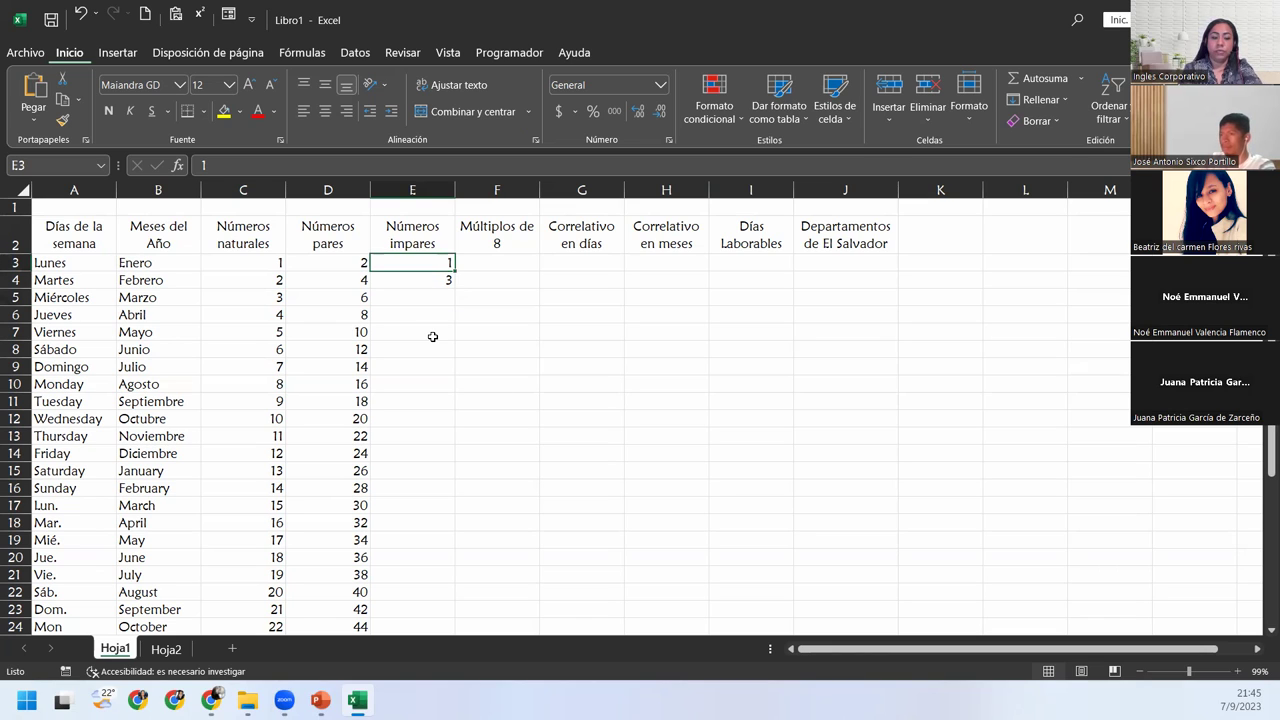
{"action": "key", "text": "shift+Down"}
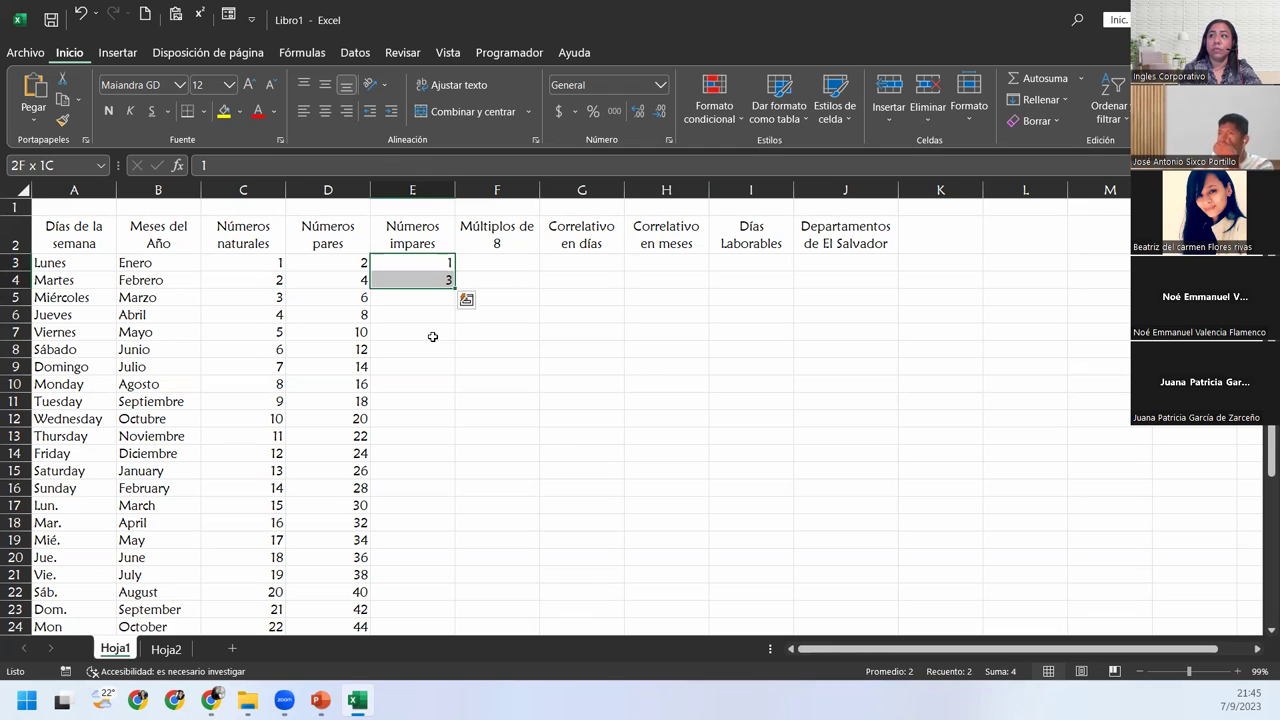
{"action": "key", "text": "shift+Down"}
{"action": "key", "text": "shift+Down"}
{"action": "key", "text": "shift+Down"}
{"action": "key", "text": "shift+Down"}
{"action": "key", "text": "shift+Down"}
{"action": "key", "text": "shift+Down"}
{"action": "key", "text": "shift+Down"}
{"action": "key", "text": "shift+Down"}
{"action": "key", "text": "shift+Down"}
{"action": "key", "text": "shift+Down"}
{"action": "key", "text": "shift+Down"}
{"action": "key", "text": "shift+Down"}
{"action": "key", "text": "shift+Down"}
{"action": "key", "text": "shift+Down"}
{"action": "key", "text": "shift+Down"}
{"action": "key", "text": "shift+Down"}
{"action": "key", "text": "shift+Down"}
{"action": "key", "text": "shift+Down"}
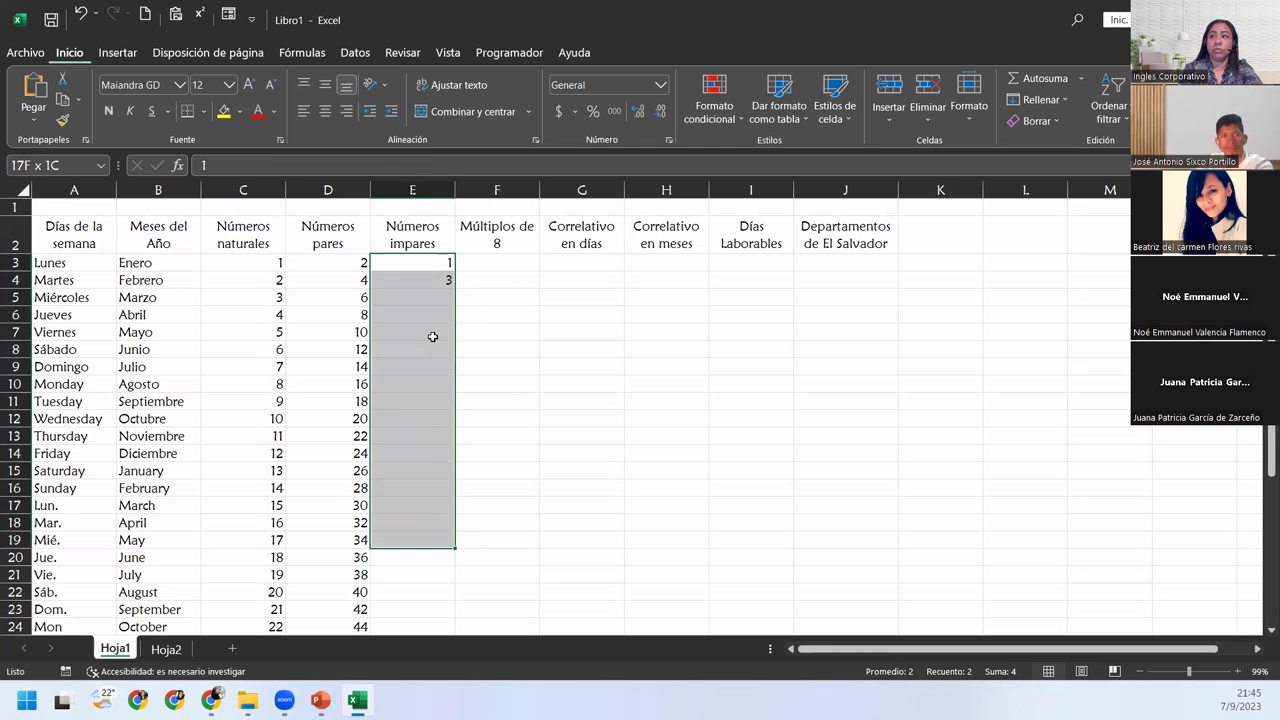
{"action": "key", "text": "shift+Down"}
{"action": "key", "text": "shift+Down"}
{"action": "key", "text": "shift+Down"}
{"action": "key", "text": "shift+Down"}
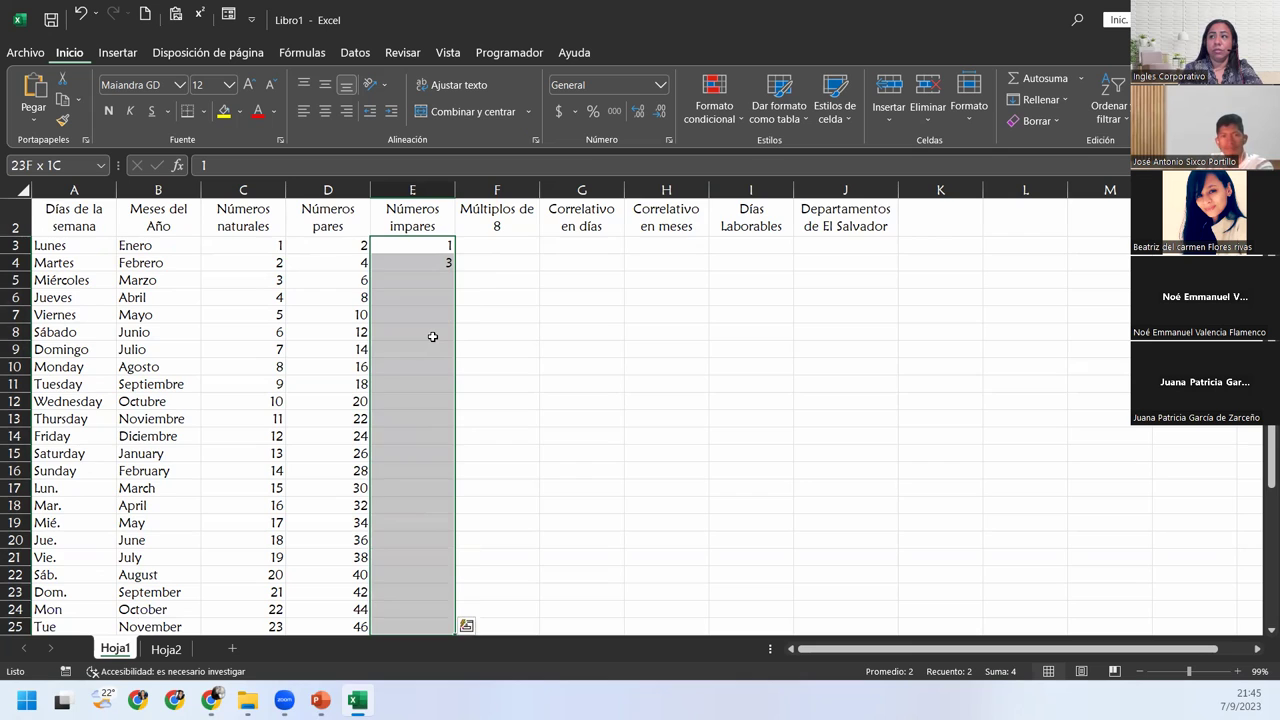
{"action": "key", "text": "shift+Down"}
{"action": "key", "text": "shift+Down"}
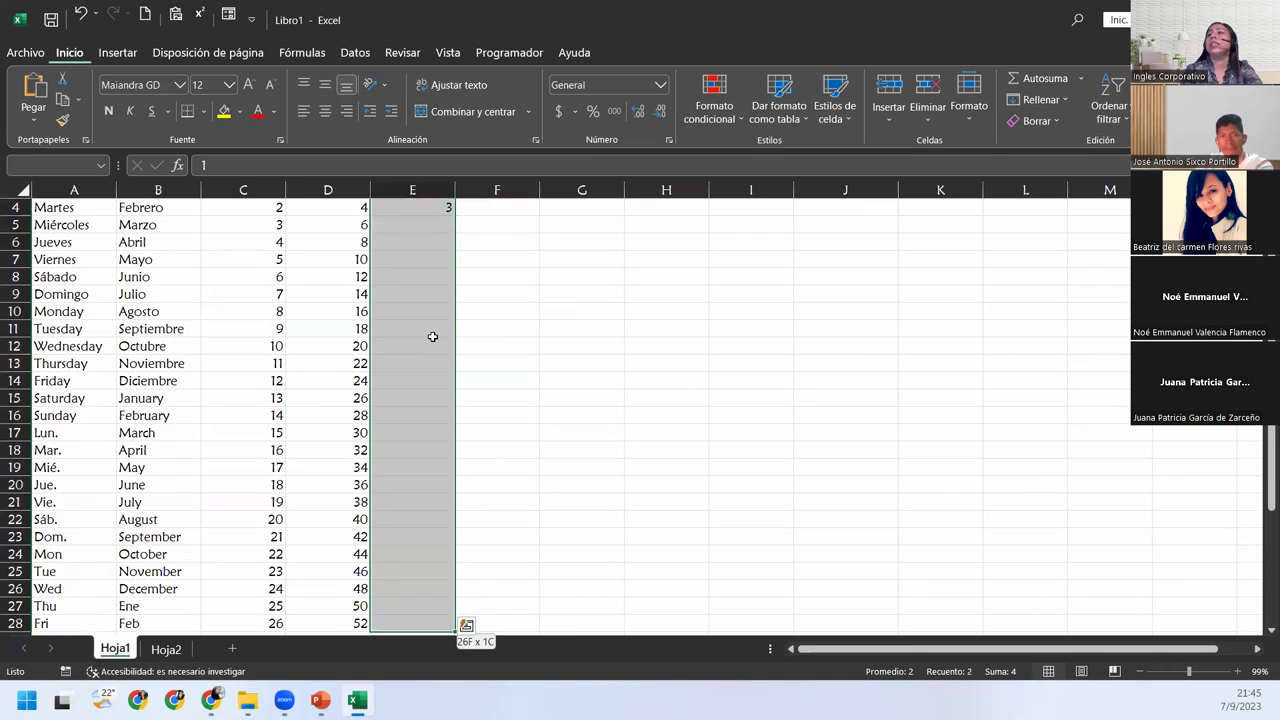
{"action": "key", "text": "shift+Down"}
{"action": "key", "text": "shift+Down"}
{"action": "key", "text": "shift+Down"}
{"action": "key", "text": "shift+Down"}
{"action": "key", "text": "shift+Down"}
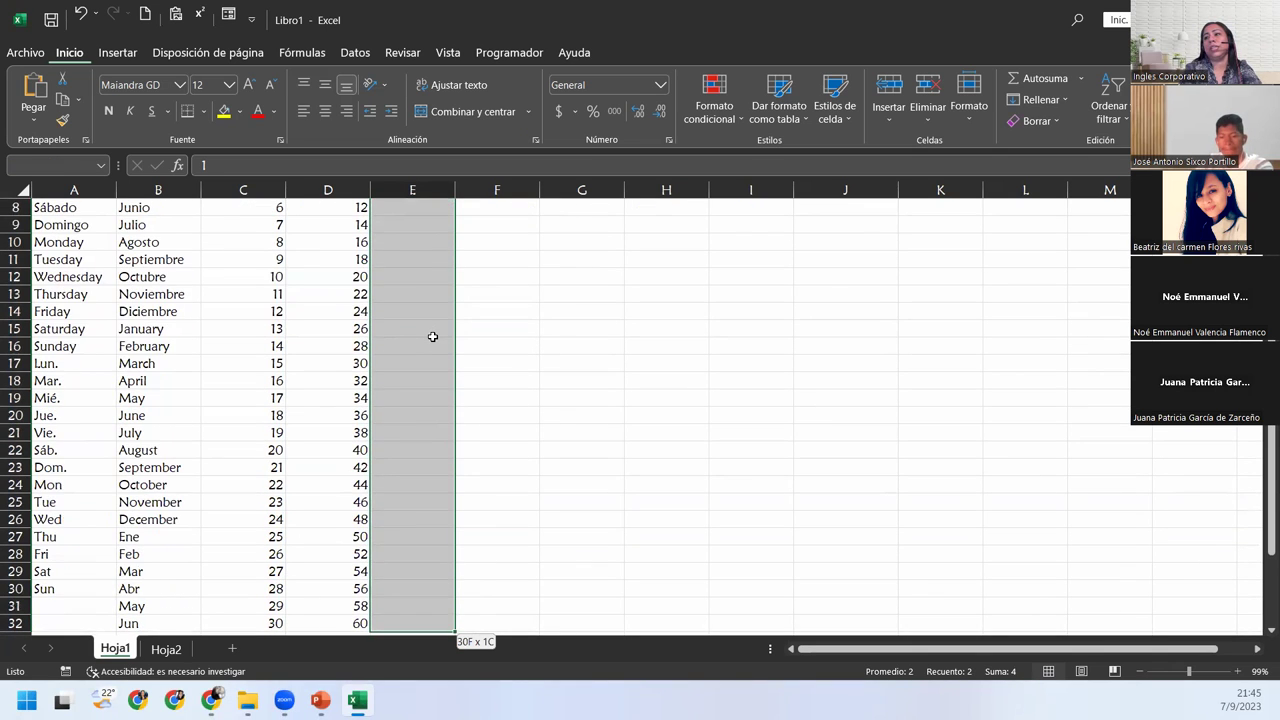
{"action": "key", "text": "shift+Down"}
{"action": "key", "text": "shift+Down"}
{"action": "key", "text": "shift+Down"}
{"action": "key", "text": "shift+Down"}
{"action": "key", "text": "shift+Down"}
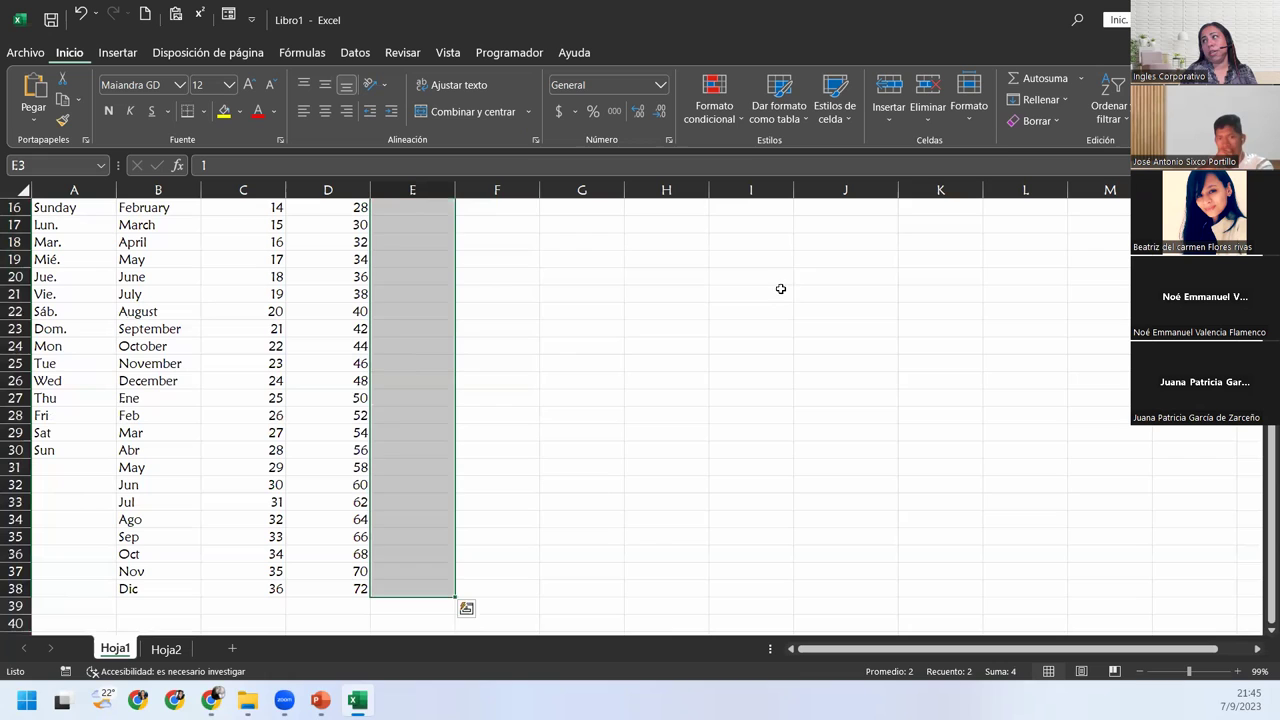
Step: Try Flash Fill (Relleno rápido) on the selected range E3:E38
{"action": "left_click", "coordinate": [1047, 102]}
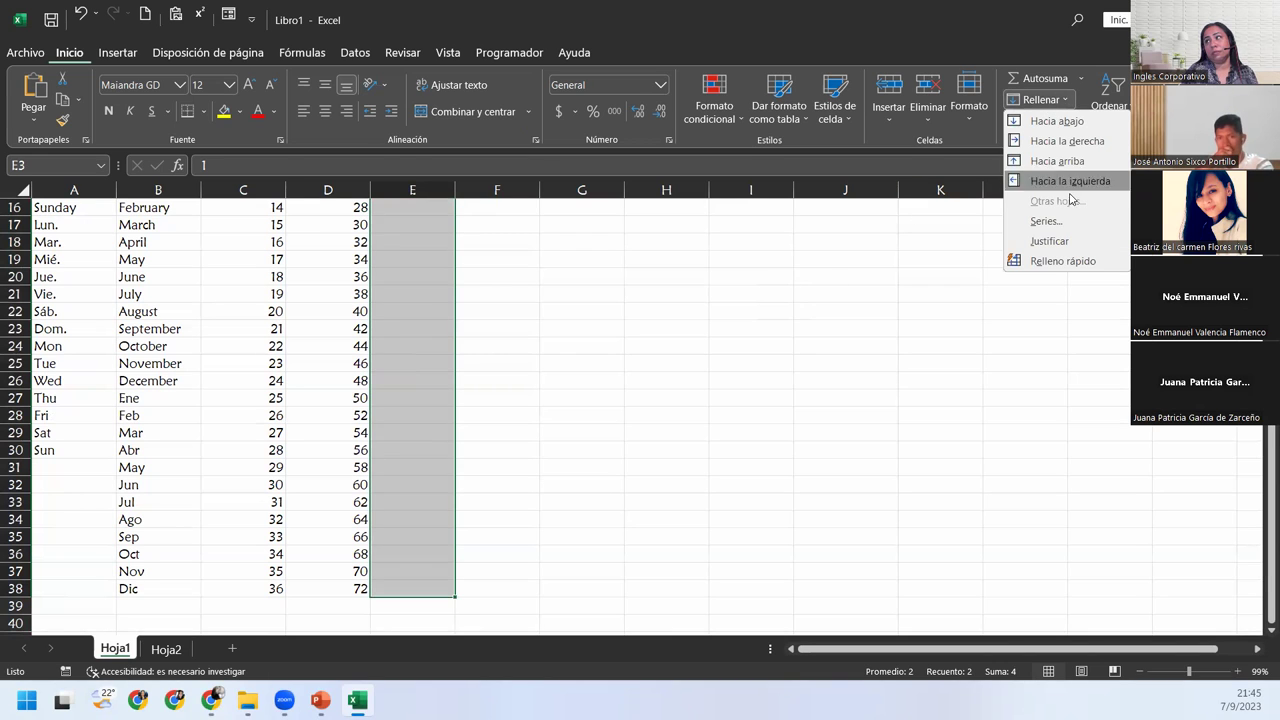
{"action": "left_click", "coordinate": [1060, 260]}
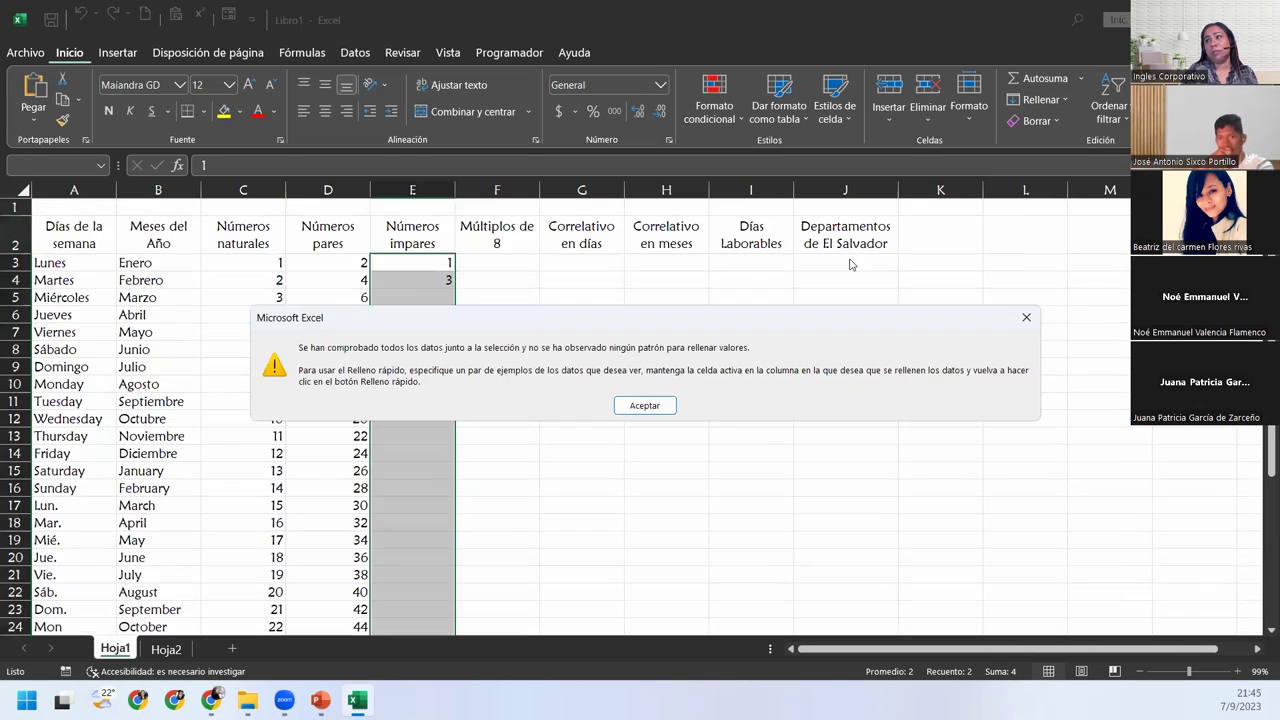
{"action": "left_click", "coordinate": [654, 410]}
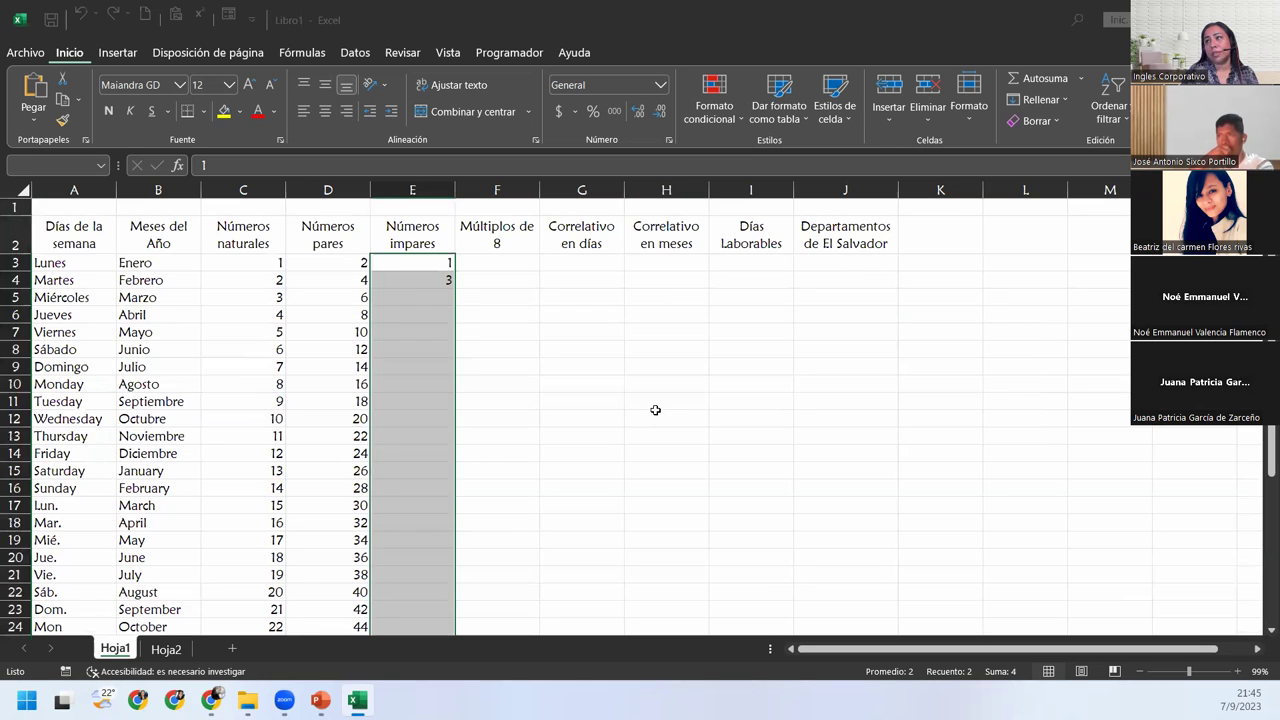
Step: Fill the selected range E3:E38 as a linear column series with an increment of 2, and undo that fill
{"action": "left_click", "coordinate": [1059, 99]}
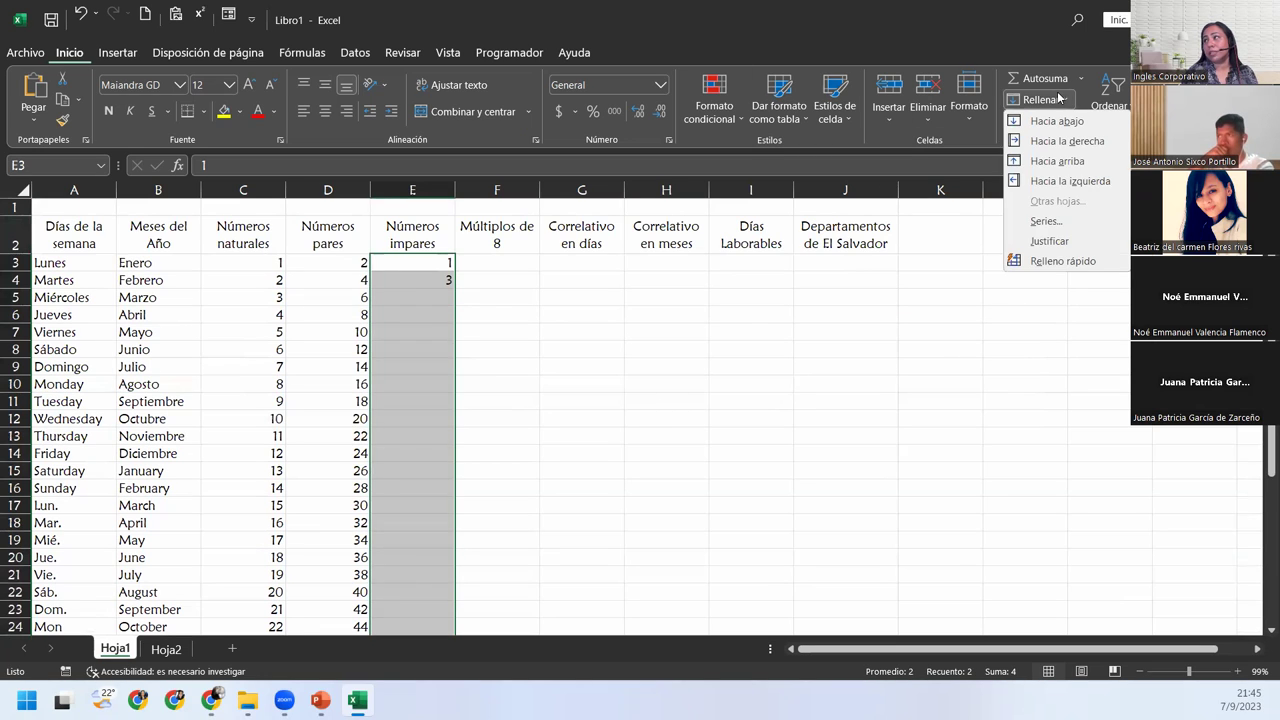
{"action": "left_click", "coordinate": [1045, 221]}
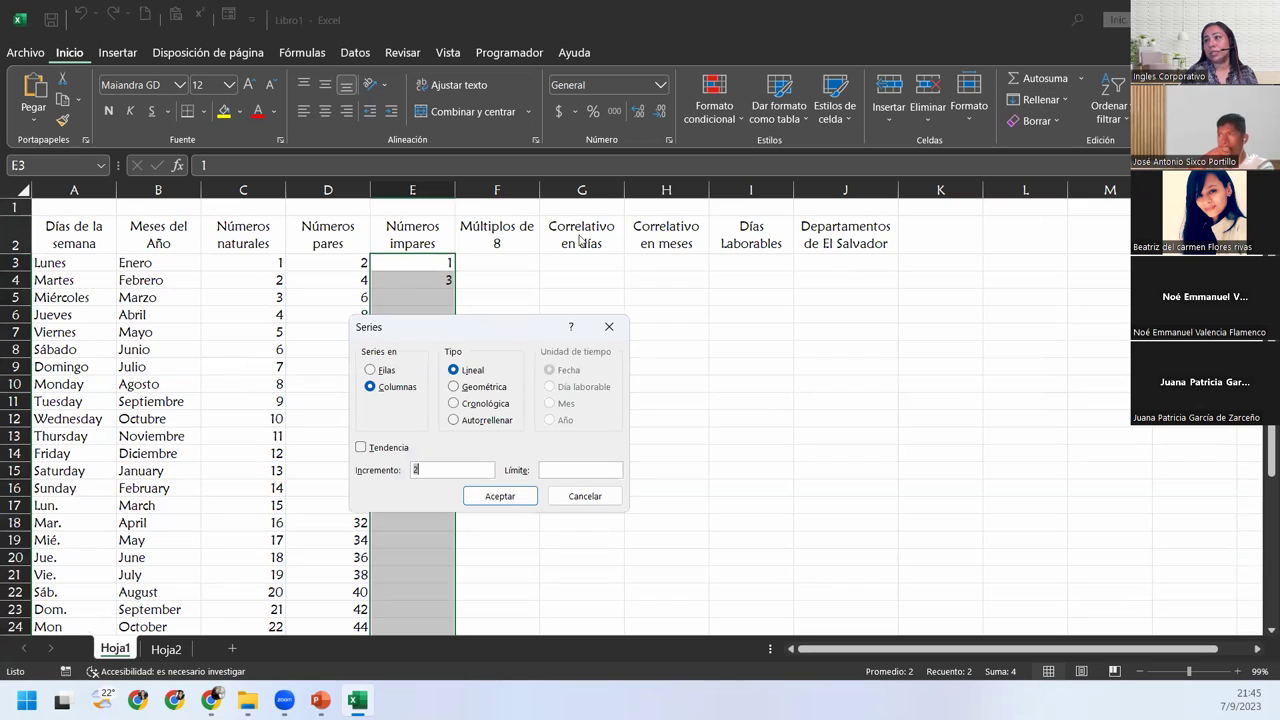
{"action": "double_click", "coordinate": [430, 471]}
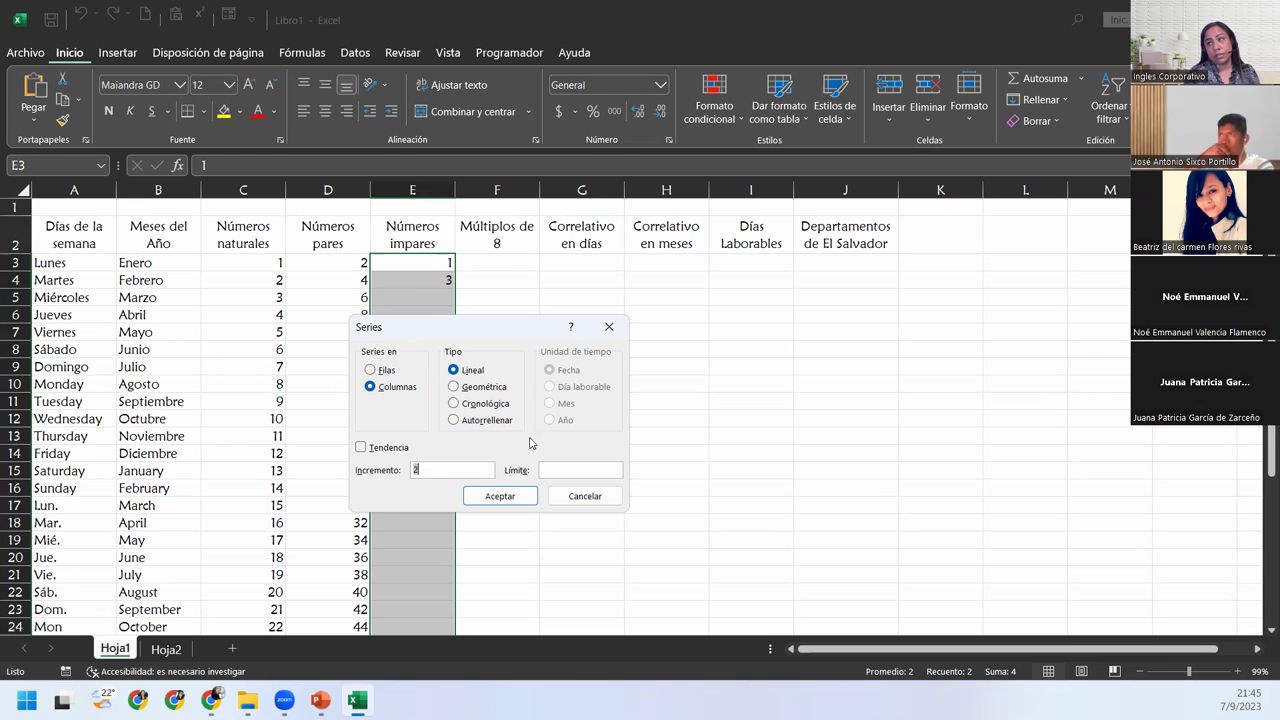
{"action": "left_click", "coordinate": [503, 498]}
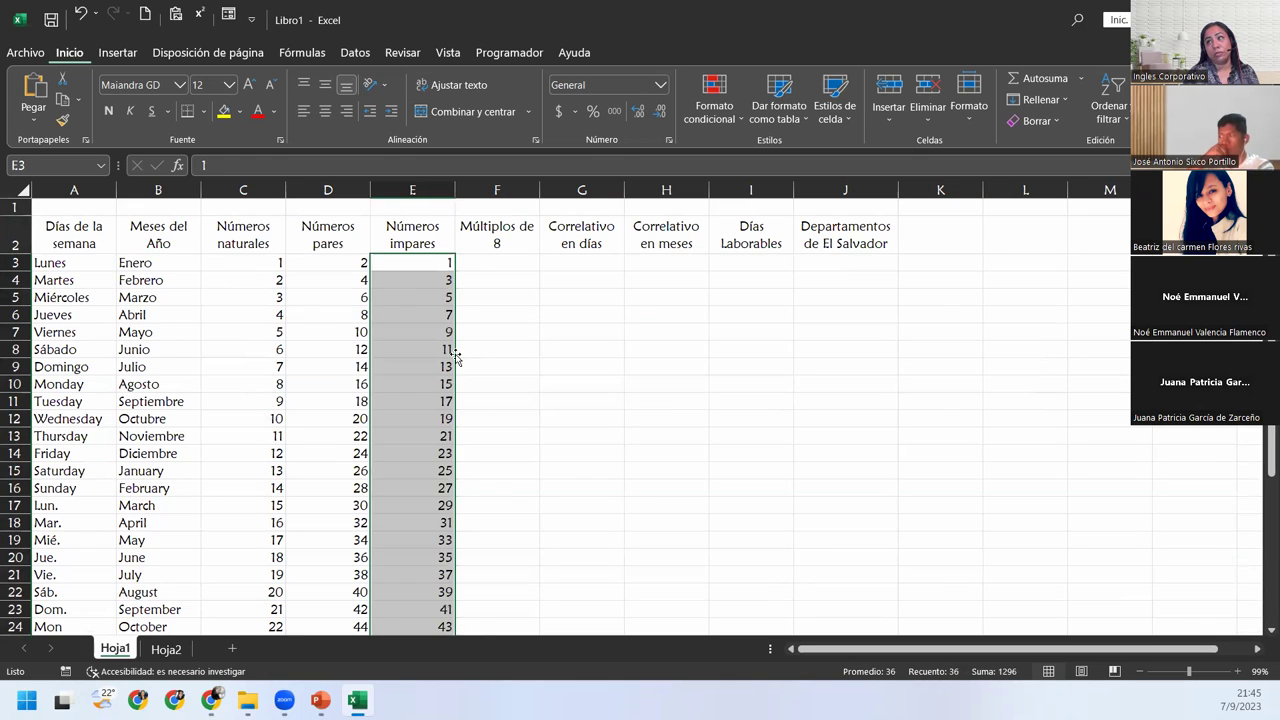
{"action": "scroll", "coordinate": [419, 478], "scroll_direction": "down", "scroll_amount": 6}
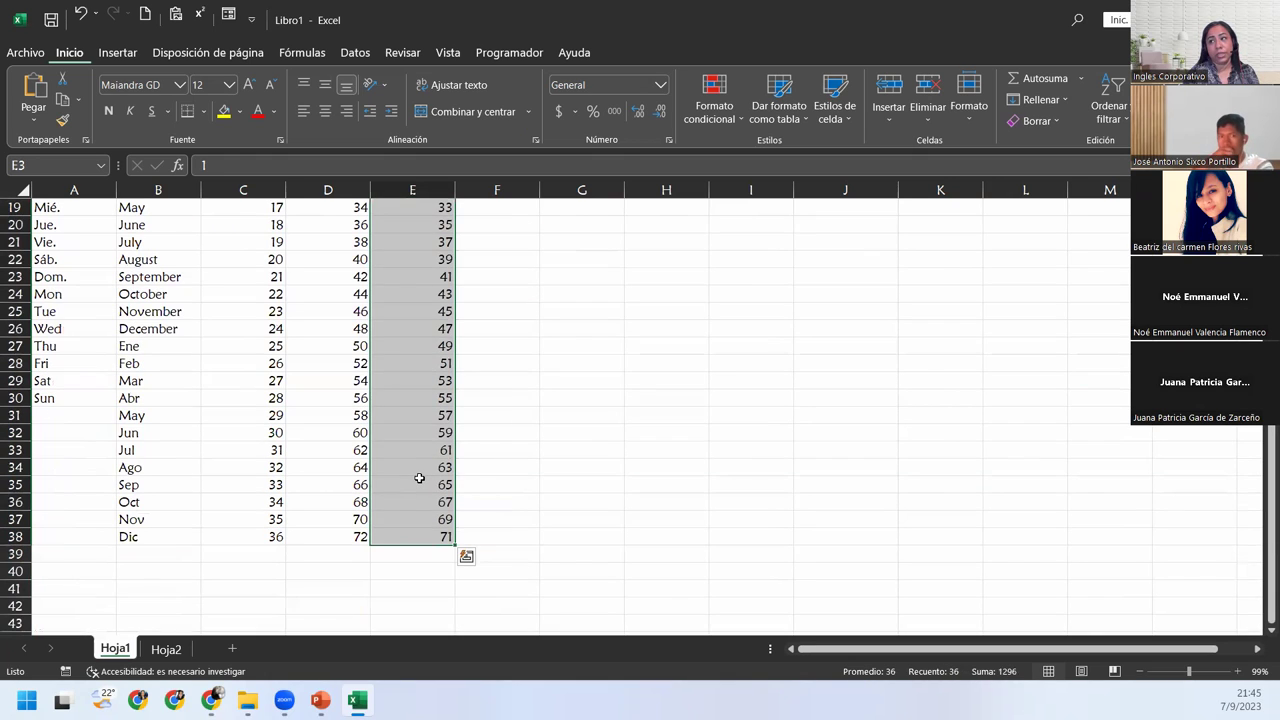
{"action": "scroll", "coordinate": [419, 478], "scroll_direction": "up", "scroll_amount": 6}
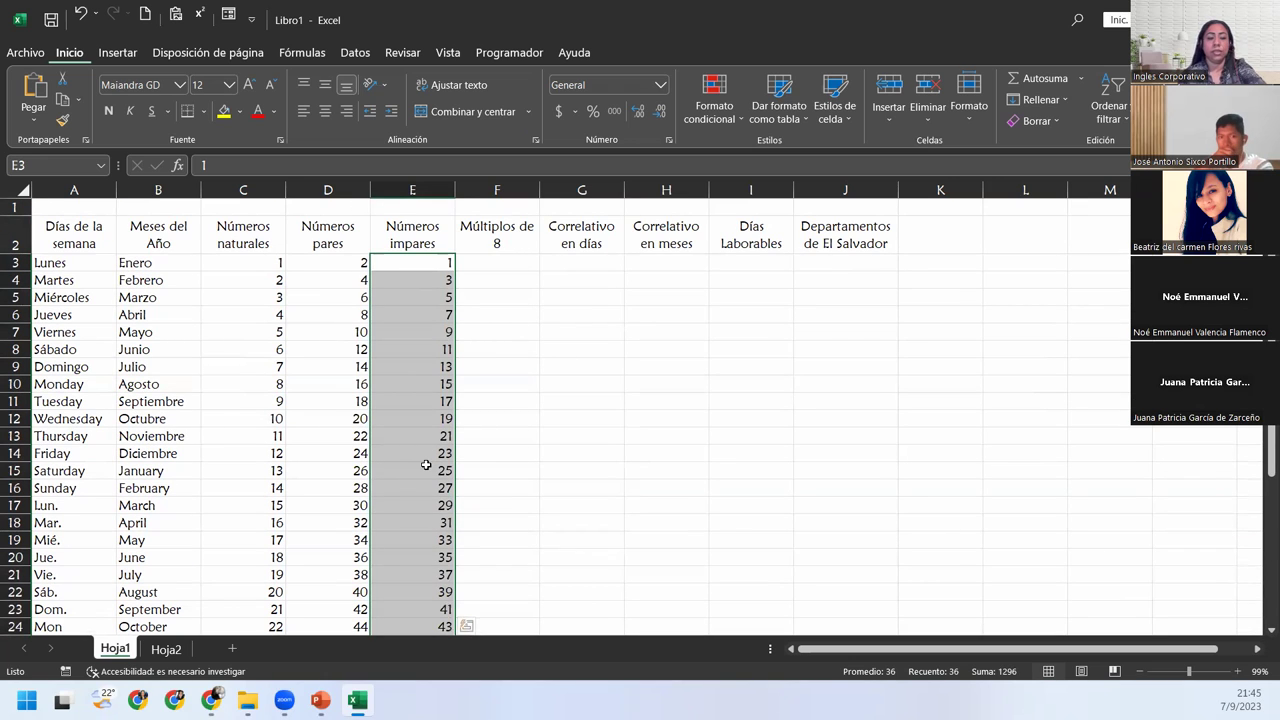
{"action": "key", "text": "ctrl+z"}
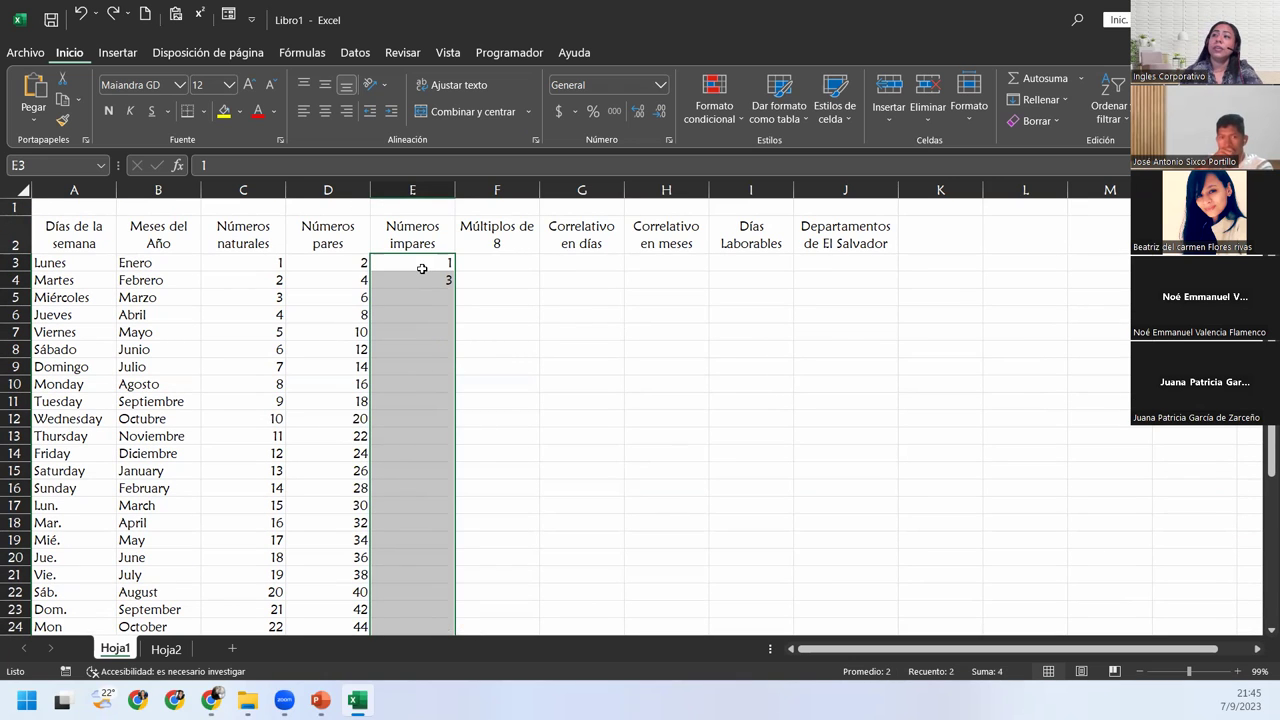
Step: Extend the two starting values in E3:E4 under "Números impares" down to E38 with the fill handle
{"action": "left_click", "coordinate": [425, 262]}
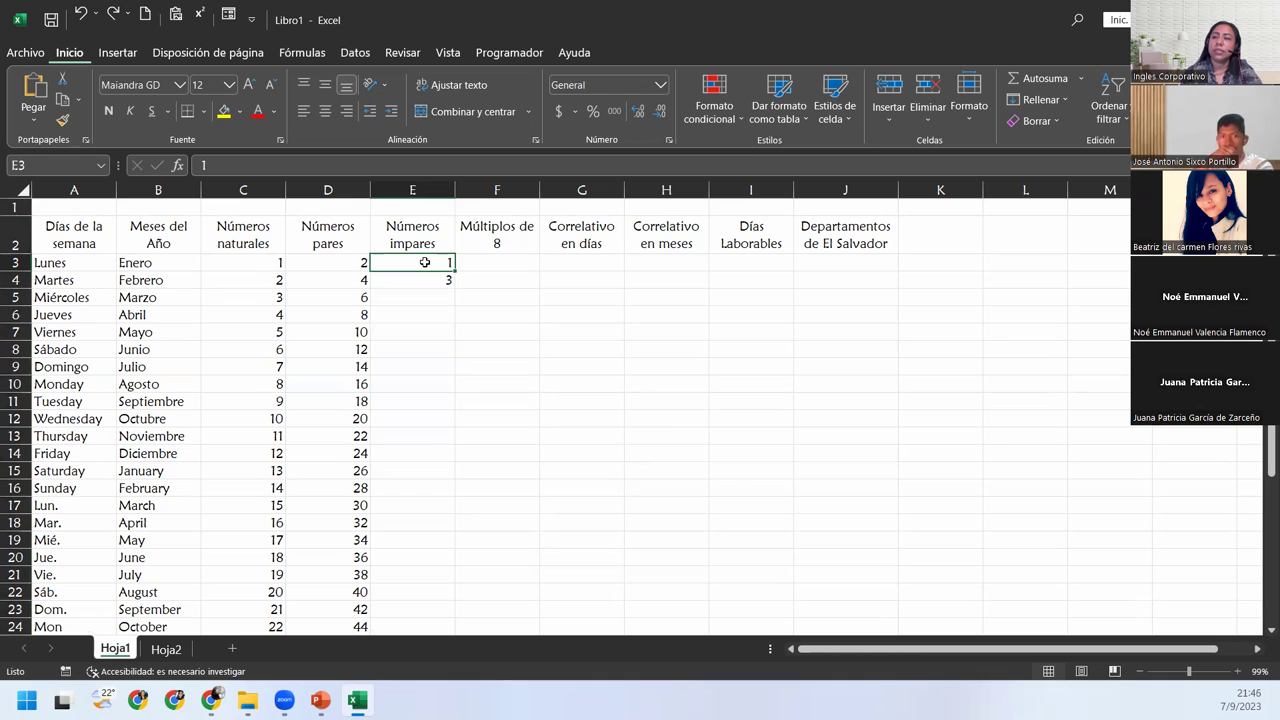
{"action": "left_click_drag", "start_coordinate": [425, 262], "coordinate": [425, 277]}
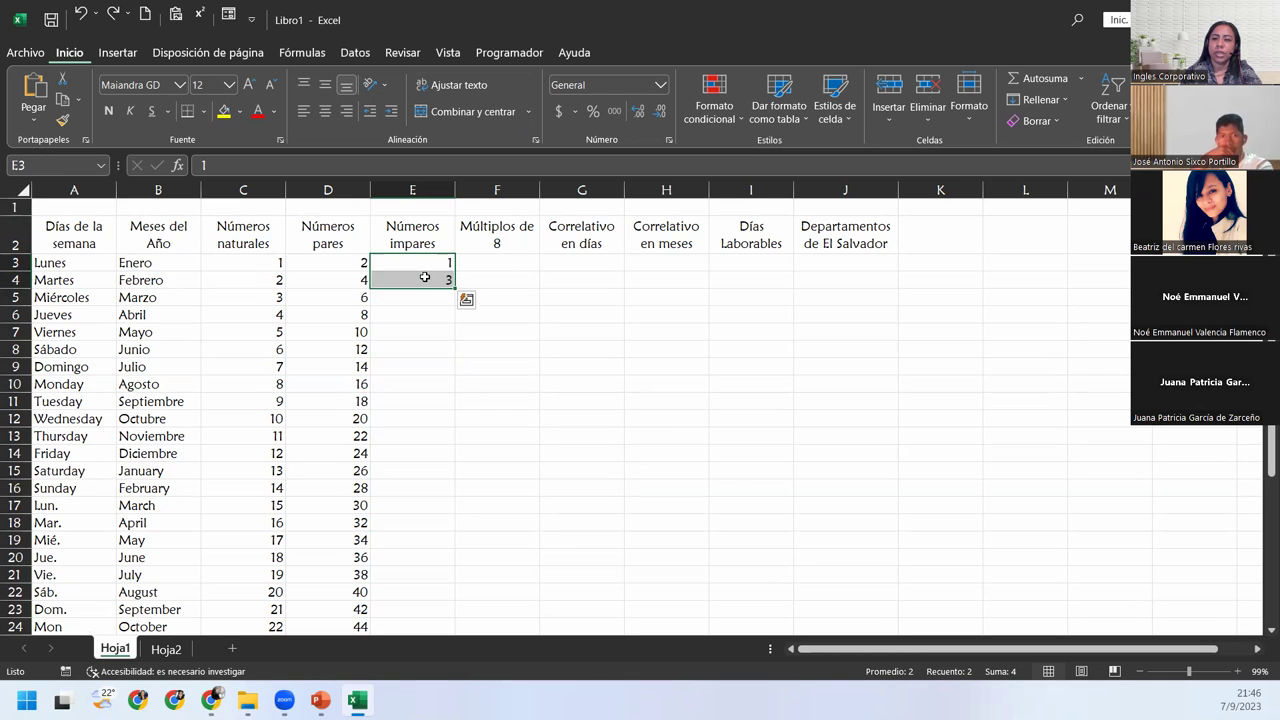
{"action": "left_click_drag", "start_coordinate": [426, 266], "coordinate": [427, 277]}
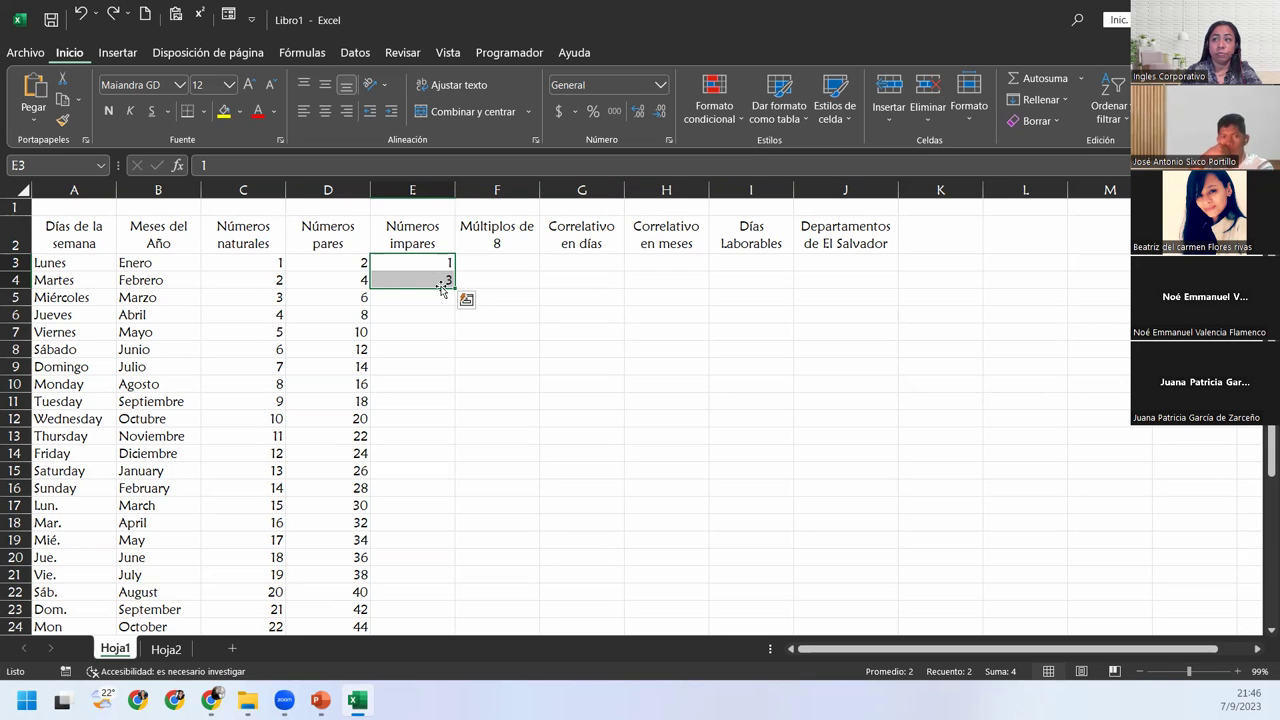
{"action": "left_click_drag", "start_coordinate": [455, 288], "coordinate": [457, 610]}
{"action": "left_click", "coordinate": [407, 504]}
{"action": "scroll", "coordinate": [407, 505], "scroll_direction": "up", "scroll_amount": 5}
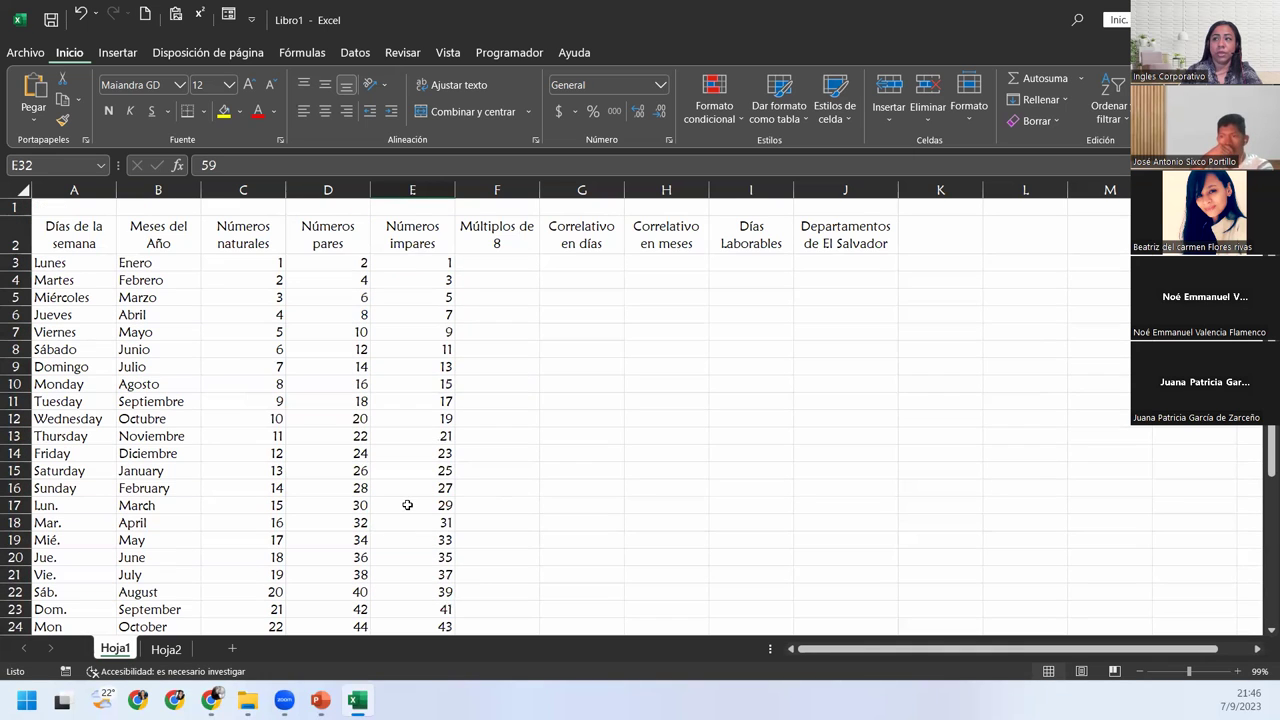
{"action": "left_click", "coordinate": [396, 384]}
{"action": "left_click", "coordinate": [396, 402]}
{"action": "left_click", "coordinate": [408, 472]}
{"action": "left_click", "coordinate": [414, 540]}
{"action": "left_click", "coordinate": [415, 607]}
Step: Enter 8 in F3 as the starting value under "Múltiplos de 8"
{"action": "left_click", "coordinate": [506, 266]}
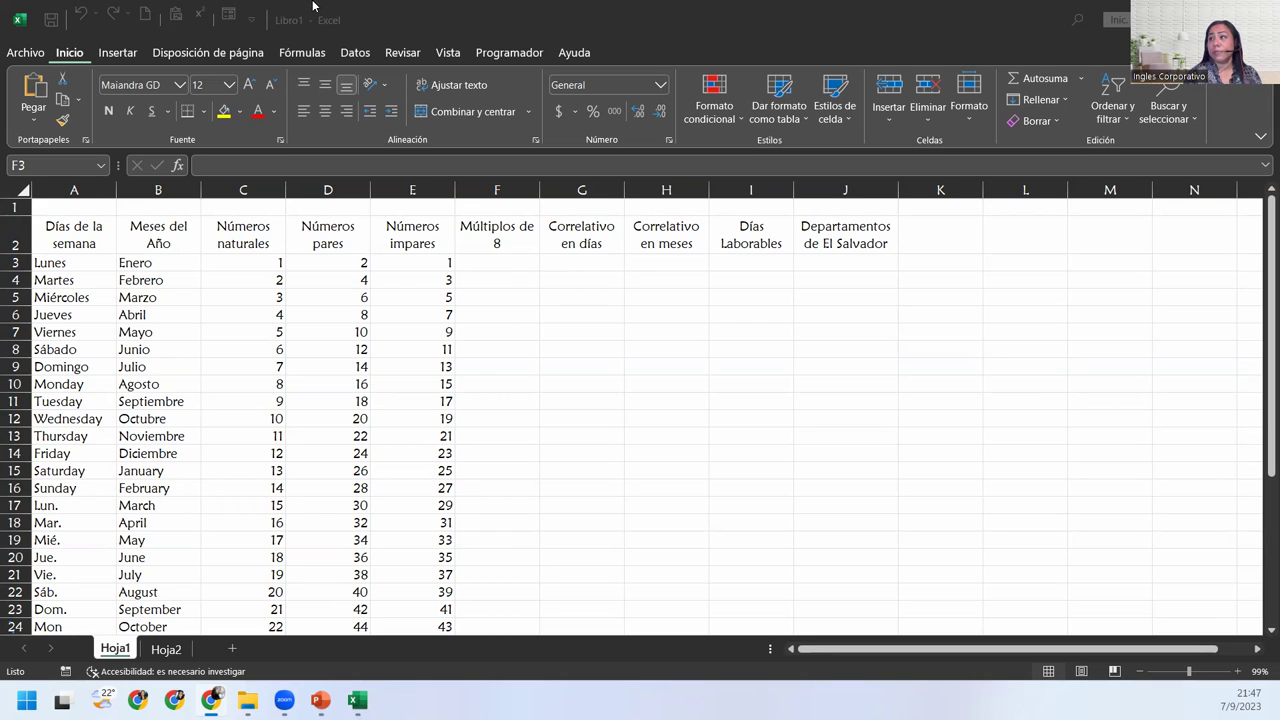
{"action": "left_click", "coordinate": [510, 265]}
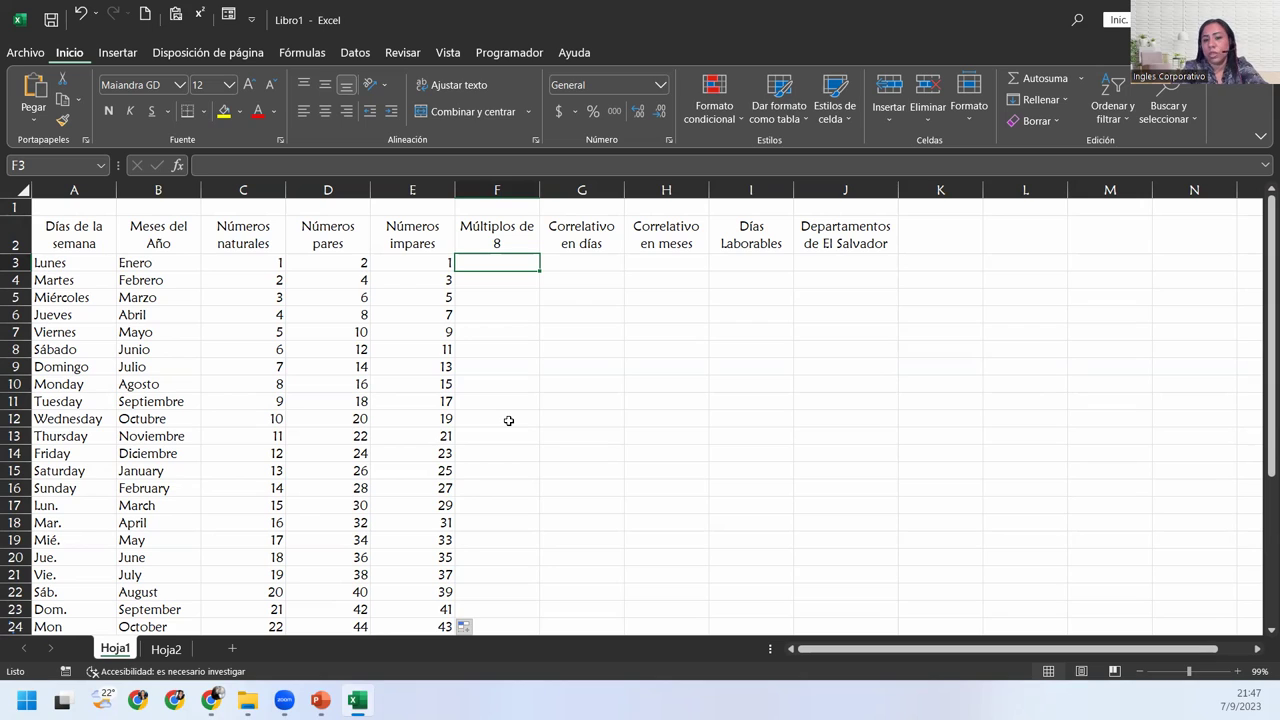
{"action": "type", "text": "8"}
{"action": "key", "text": "Return"}
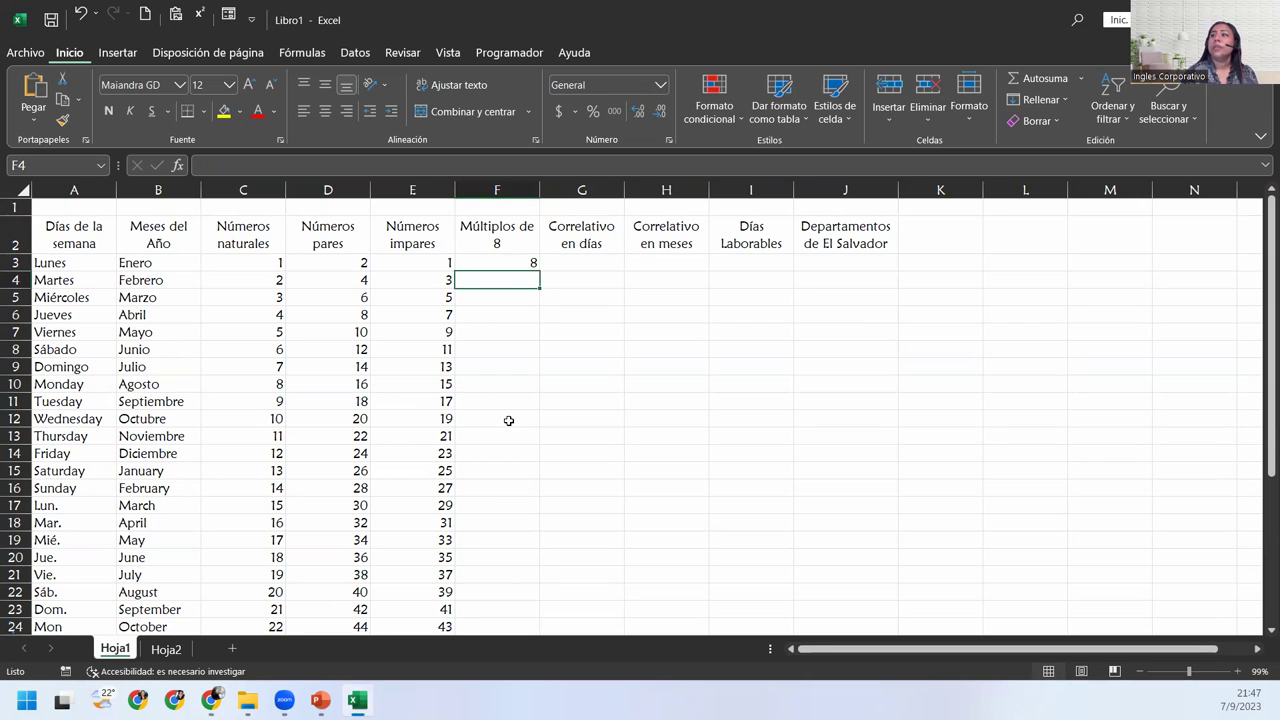
Step: Extend the 8 in F3 down to F38 as a linear series with an increment of 8, and undo that fill
{"action": "left_click", "coordinate": [521, 262]}
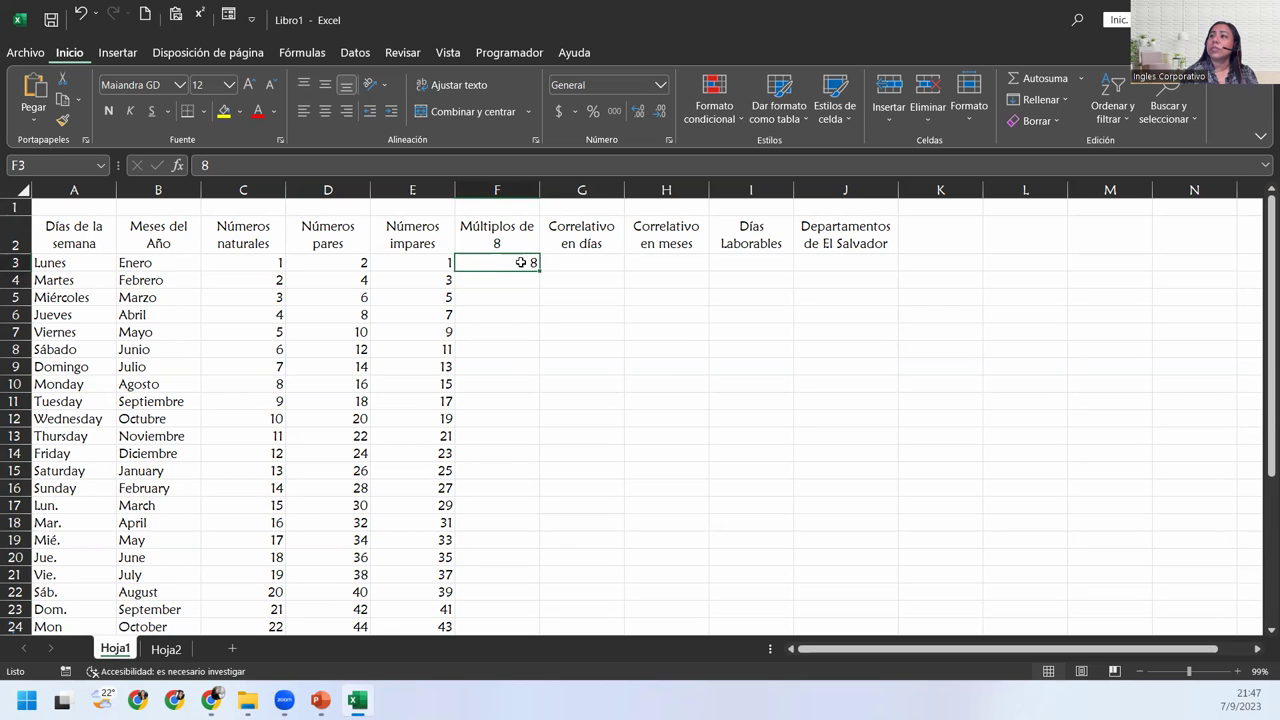
{"action": "left_click_drag", "start_coordinate": [539, 269], "coordinate": [517, 621]}
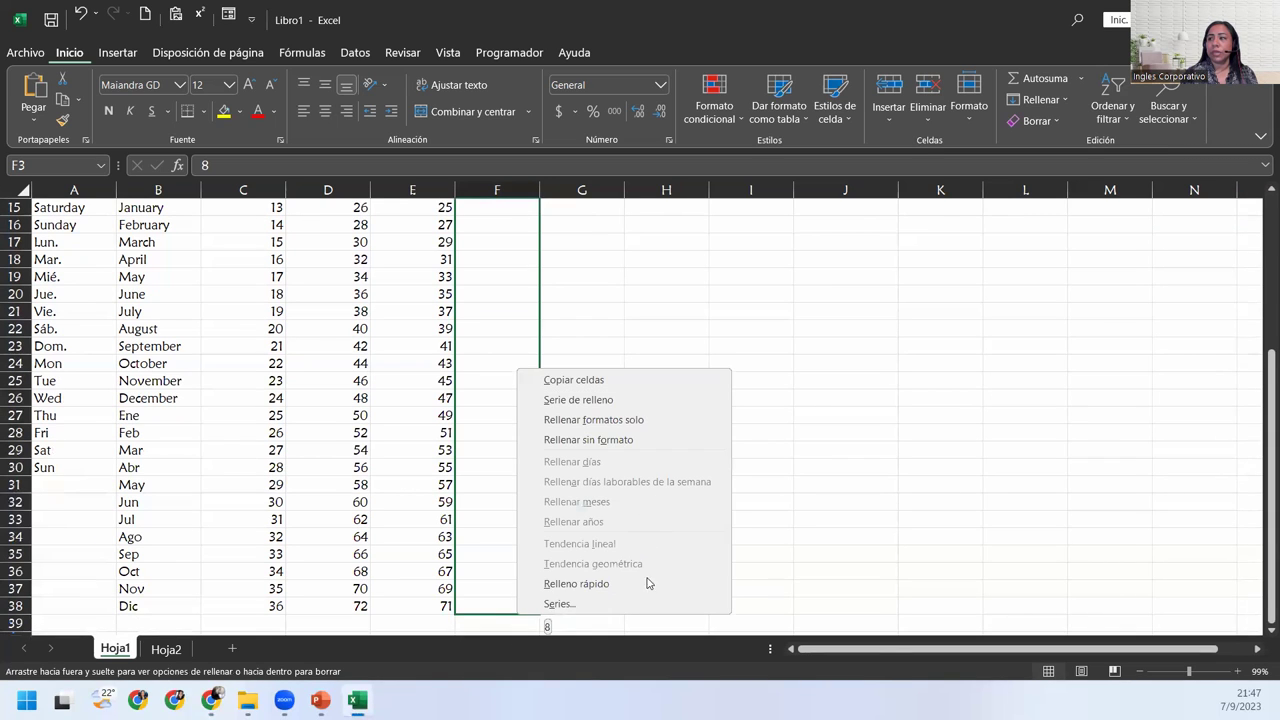
{"action": "left_click", "coordinate": [573, 605]}
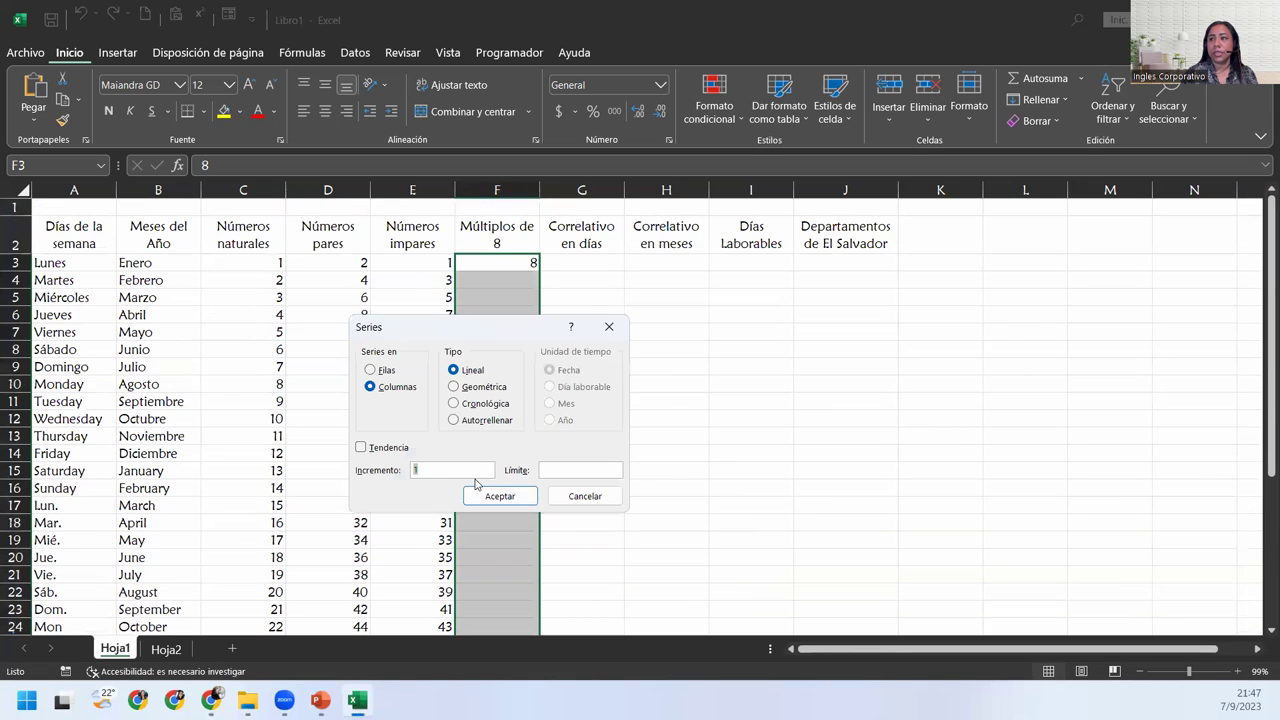
{"action": "type", "text": "8"}
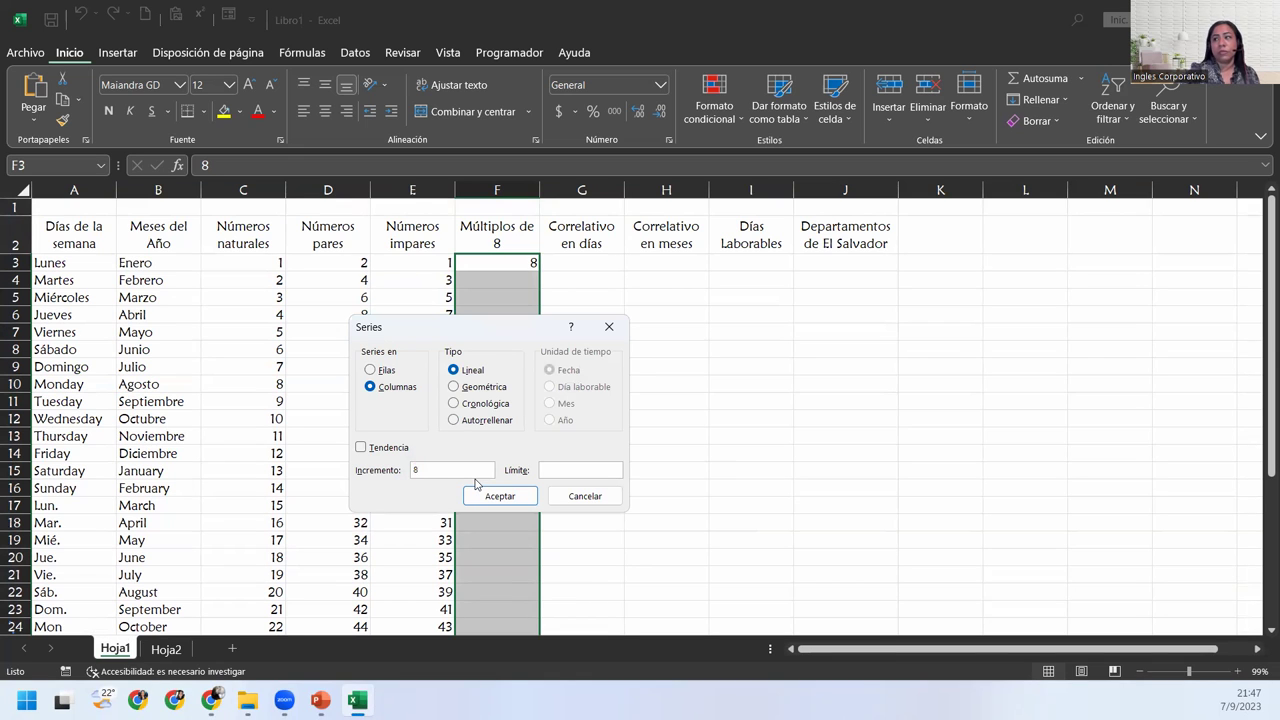
{"action": "left_click", "coordinate": [490, 496]}
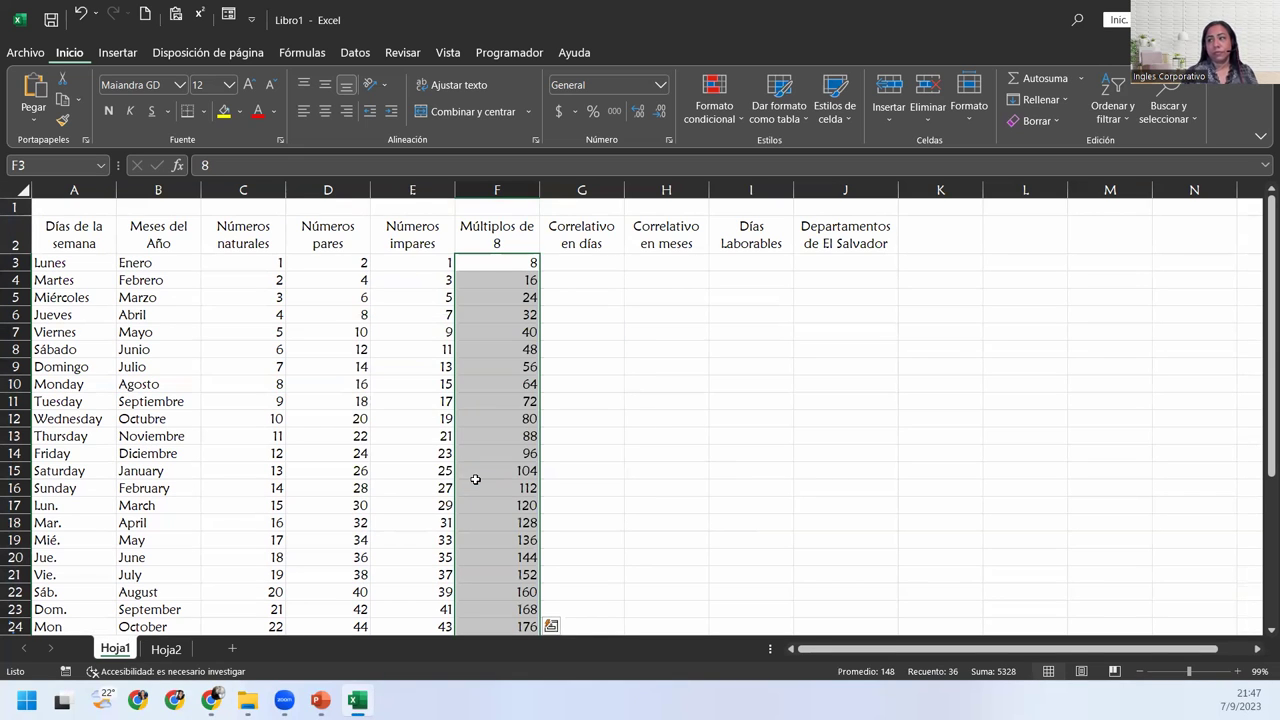
{"action": "scroll", "coordinate": [500, 443], "scroll_direction": "down", "scroll_amount": 10}
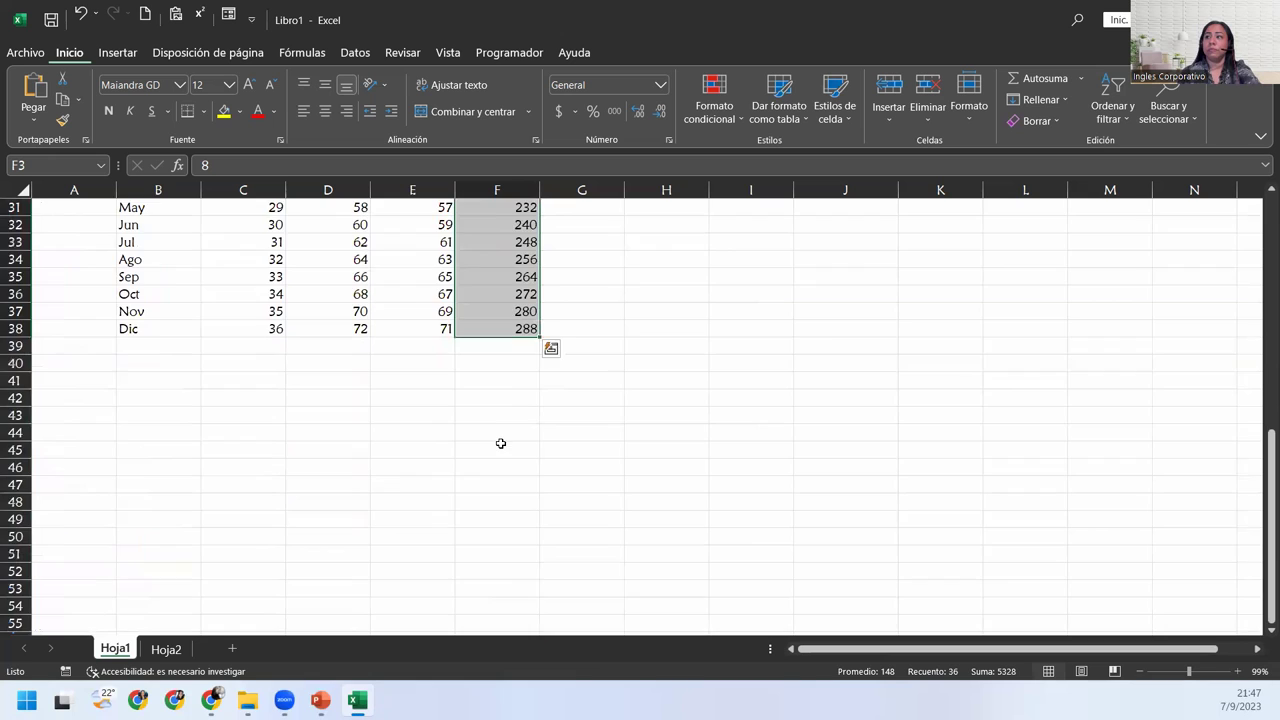
{"action": "scroll", "coordinate": [500, 443], "scroll_direction": "up", "scroll_amount": 10}
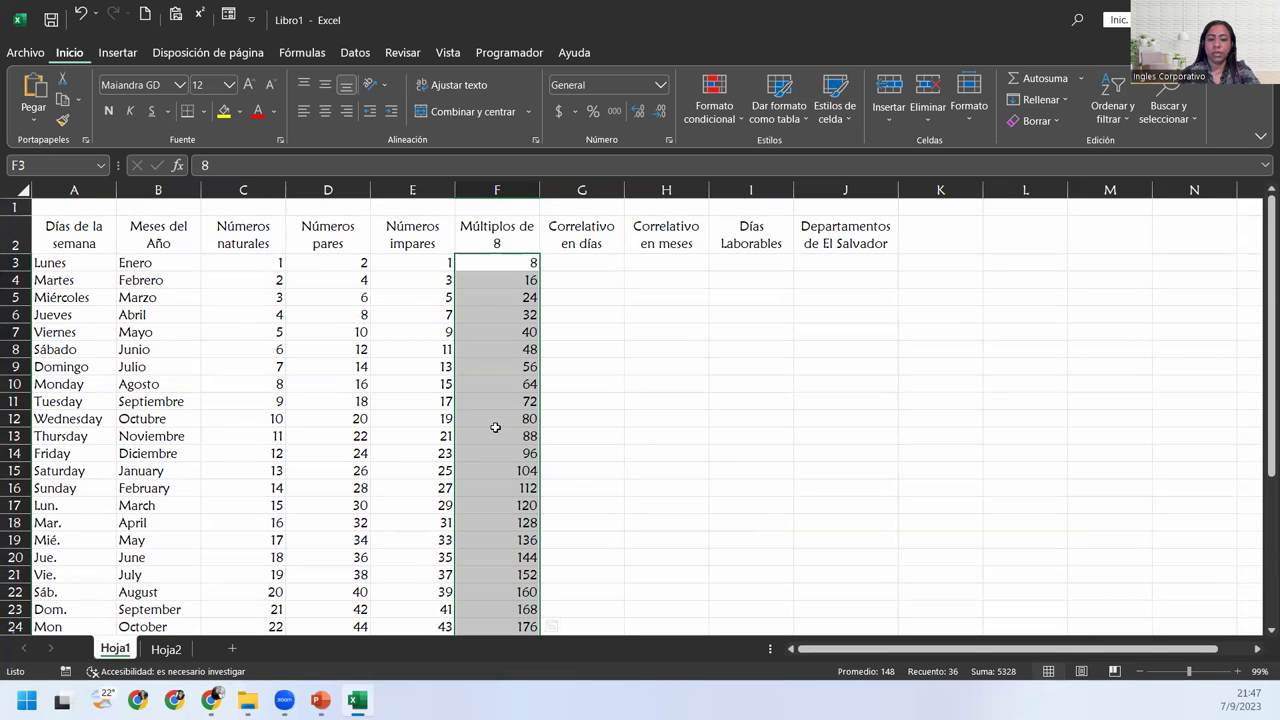
{"action": "key", "text": "ctrl+z"}
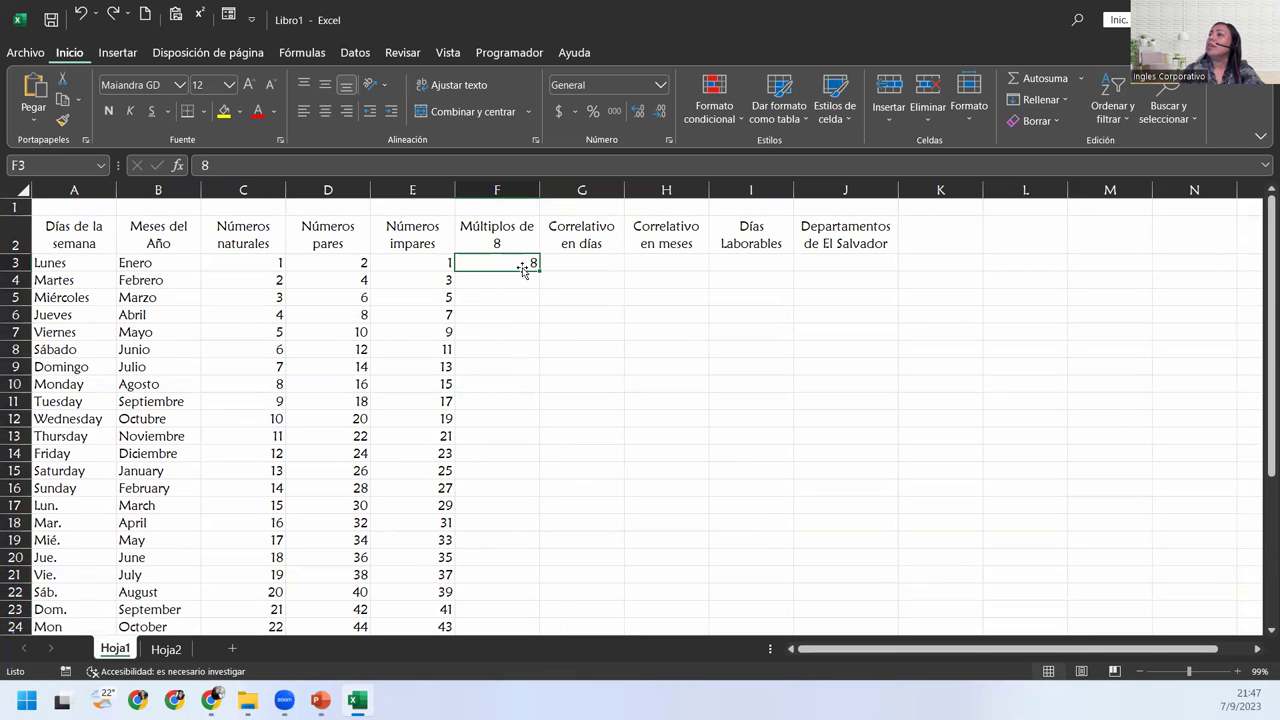
Step: Fill the range F3:F38 as a linear column series with an increment of 8 and a limit of 160
{"action": "left_click_drag", "start_coordinate": [524, 262], "coordinate": [492, 602]}
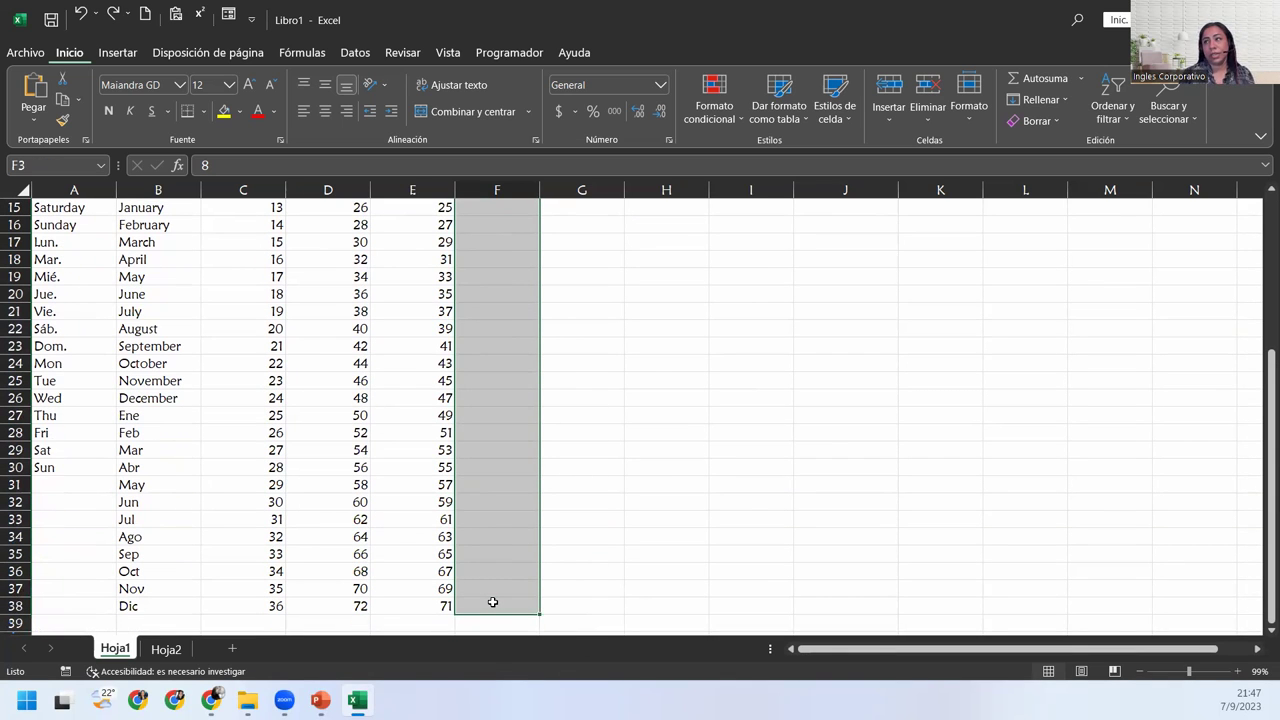
{"action": "scroll", "coordinate": [492, 602], "scroll_direction": "up", "scroll_amount": 5}
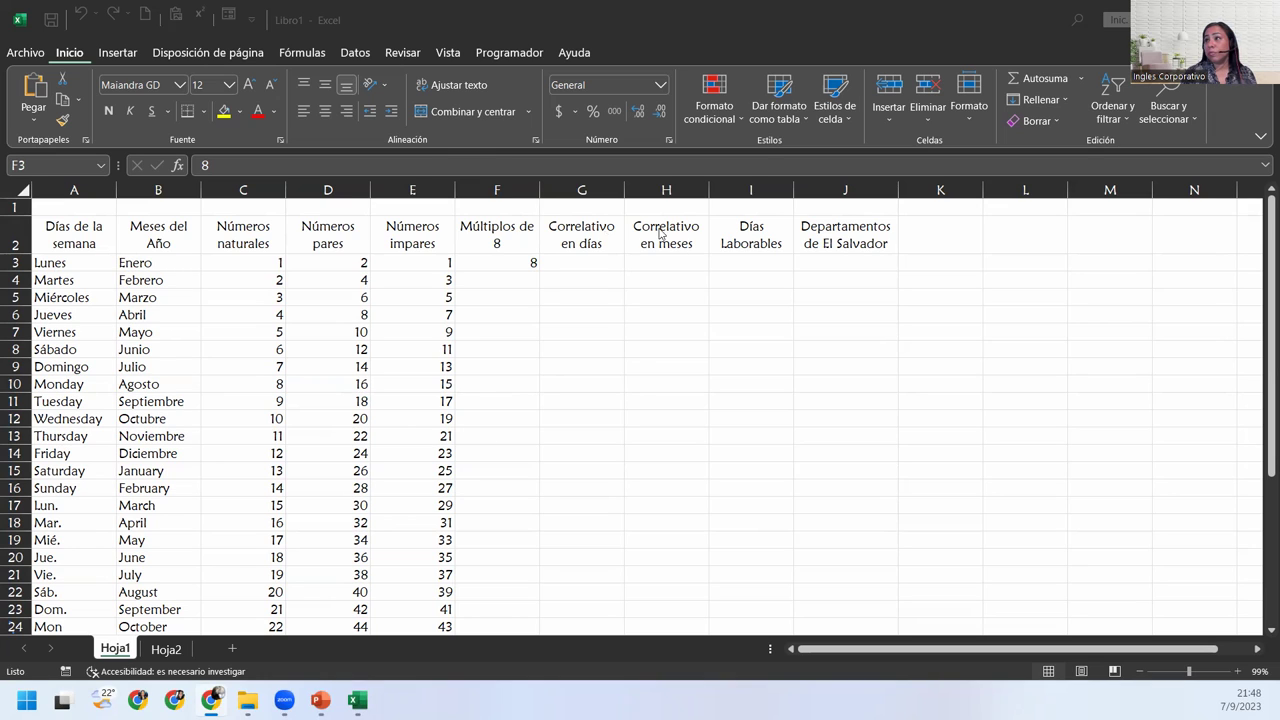
{"action": "left_click_drag", "start_coordinate": [522, 262], "coordinate": [497, 626]}
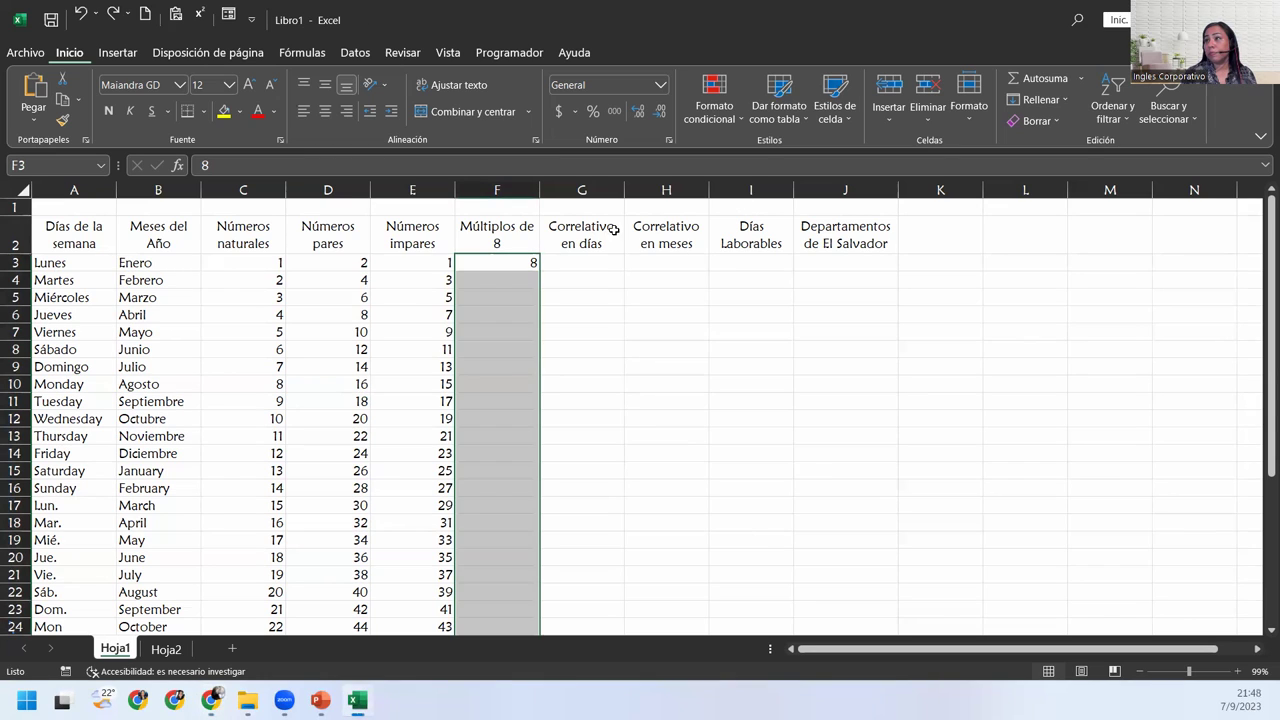
{"action": "left_click", "coordinate": [1066, 100]}
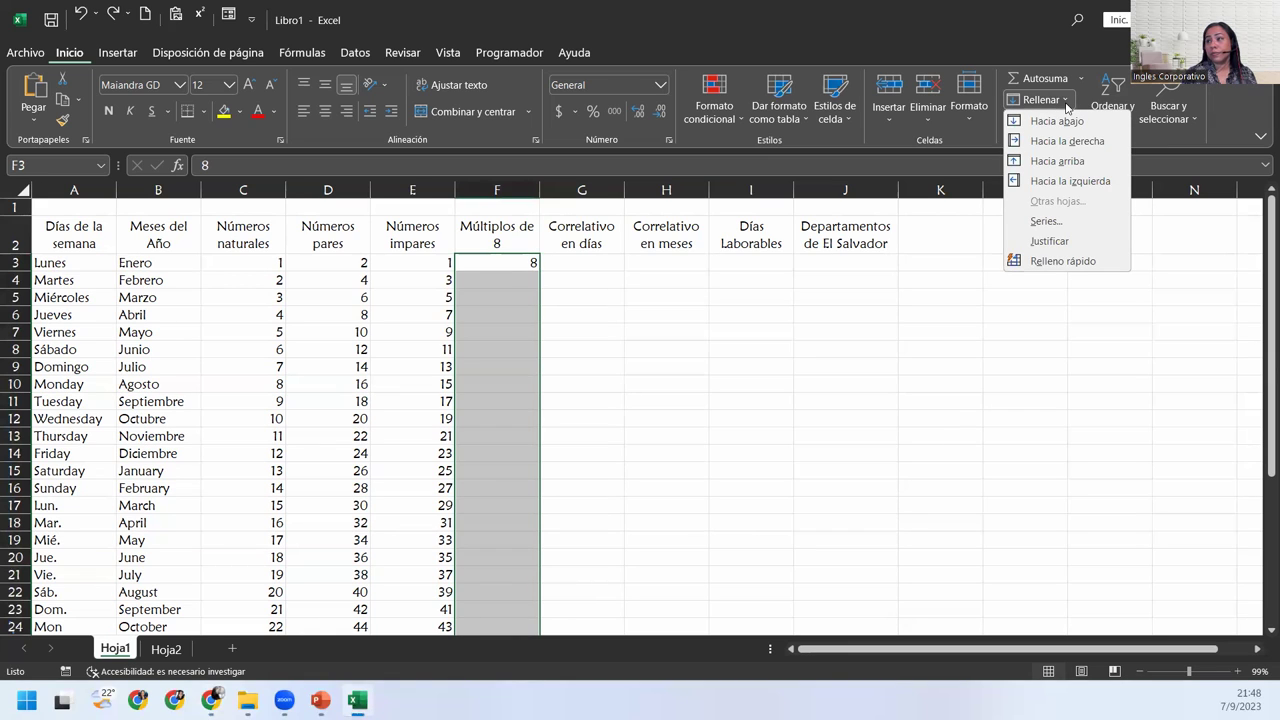
{"action": "left_click", "coordinate": [1060, 220]}
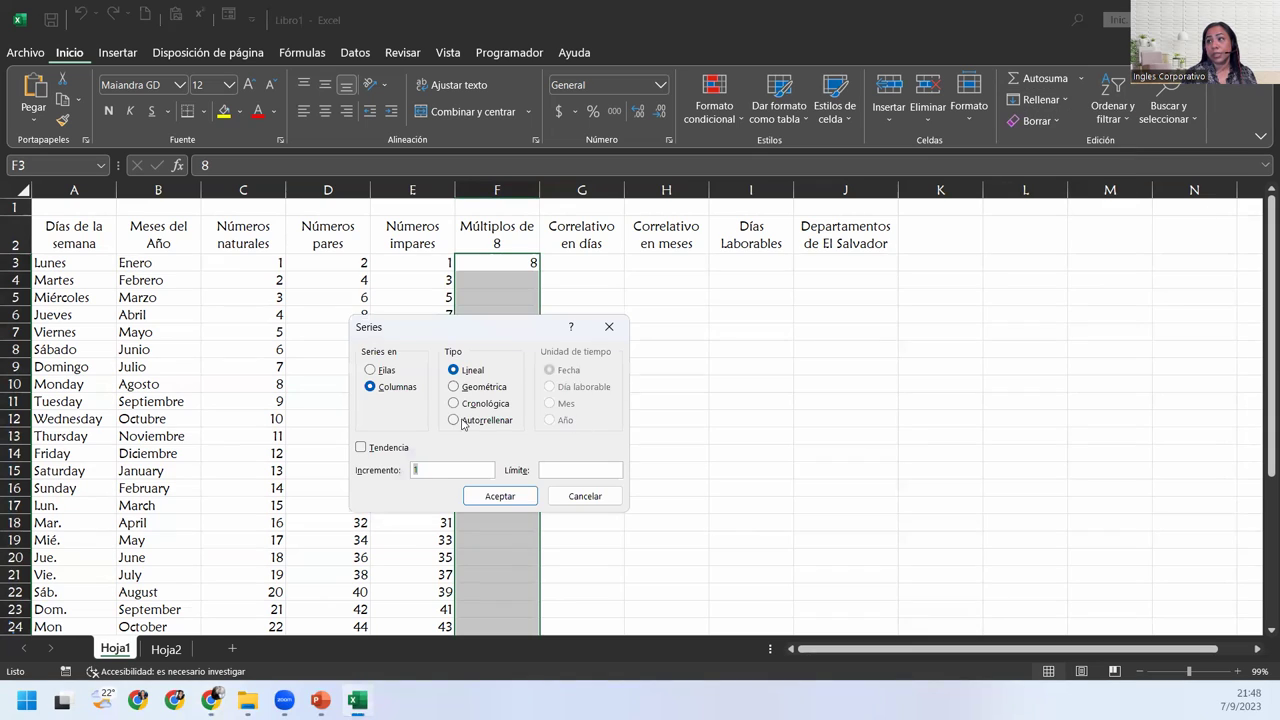
{"action": "type", "text": "8"}
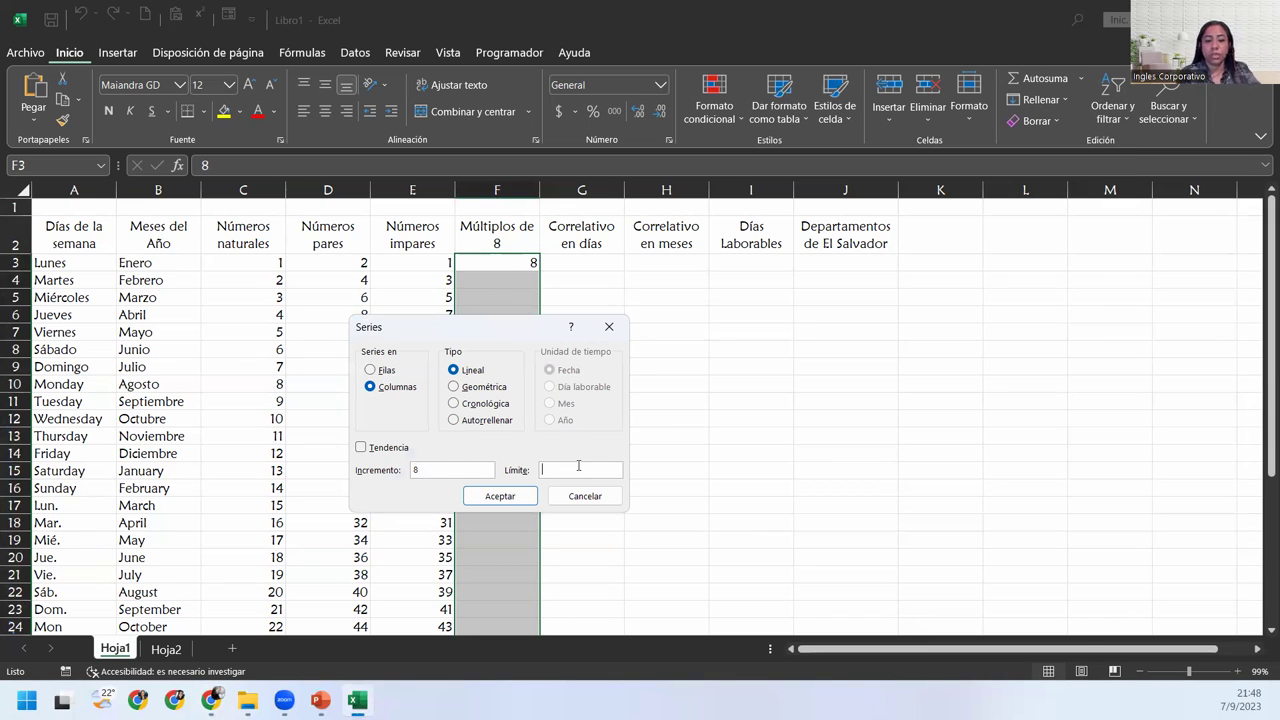
{"action": "left_click", "coordinate": [578, 466]}
{"action": "type", "text": "160"}
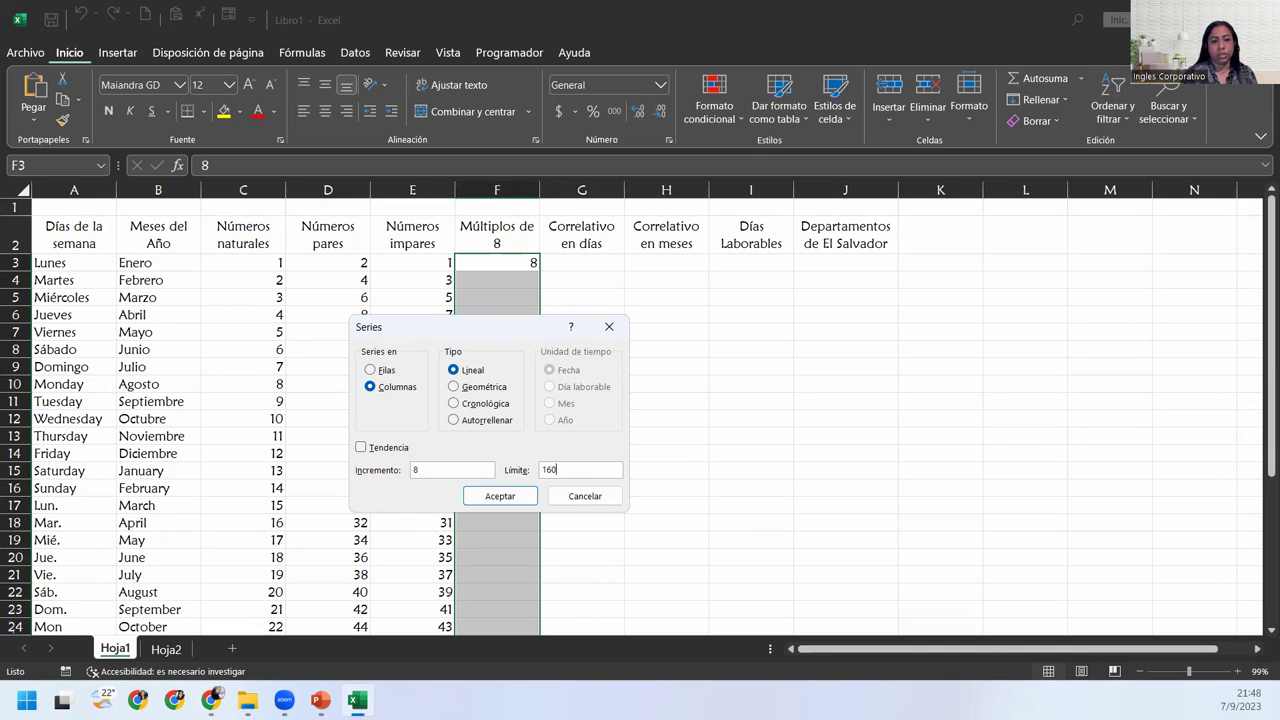
{"action": "key", "text": "Return"}
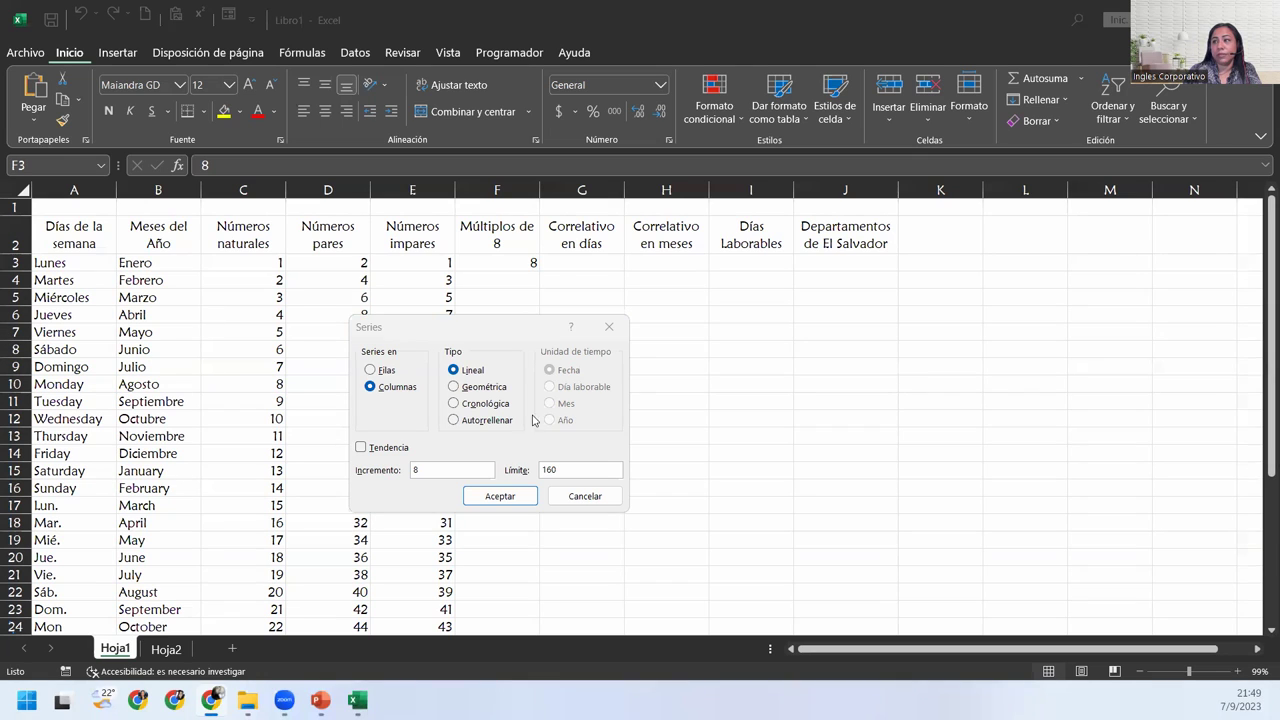
{"action": "left_click", "coordinate": [511, 501]}
{"action": "scroll", "coordinate": [486, 543], "scroll_direction": "down", "scroll_amount": 8}
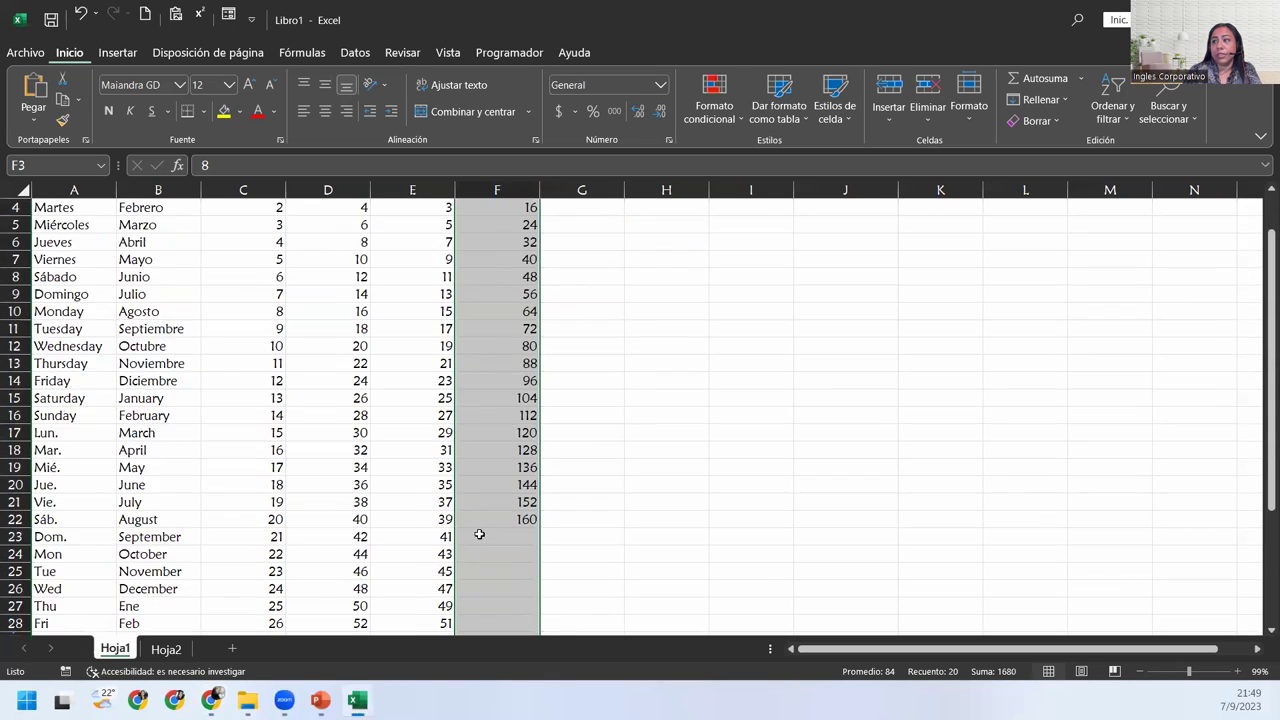
{"action": "scroll", "coordinate": [482, 445], "scroll_direction": "up", "scroll_amount": 5}
{"action": "left_click", "coordinate": [491, 416]}
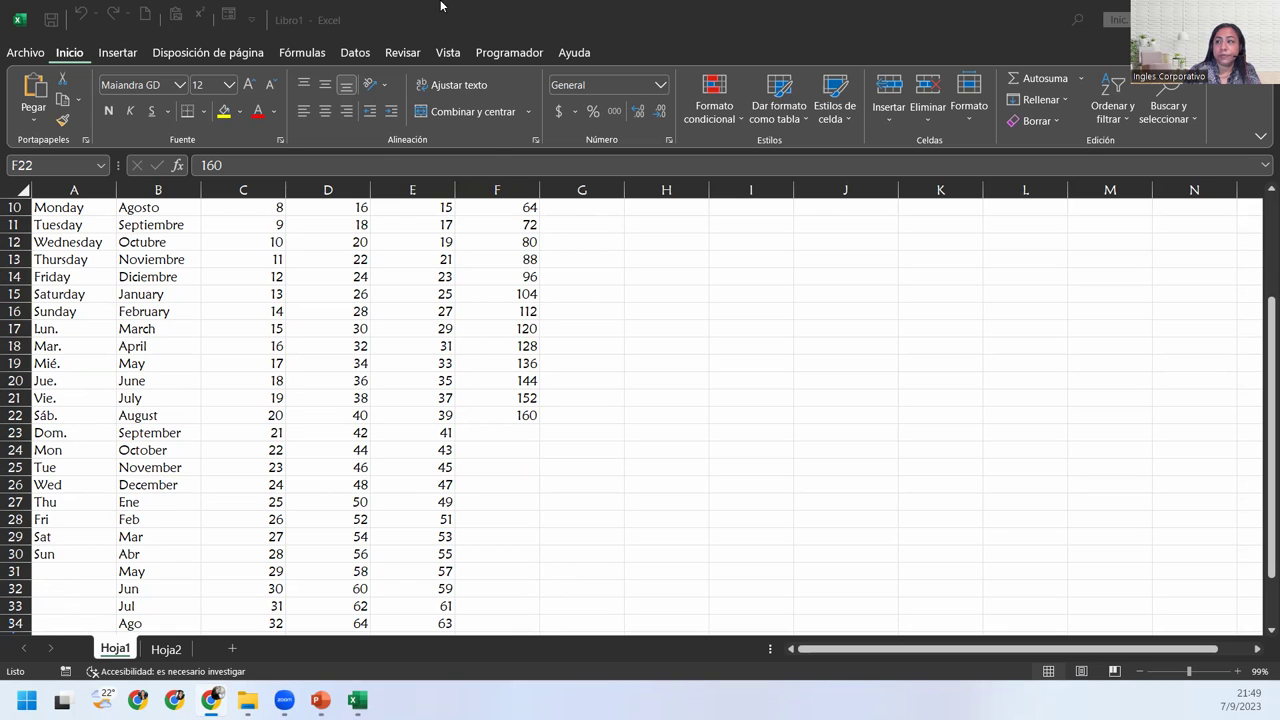
Step: Enter the date 01/09/2023 in G3 as the starting value under "Correlativo en días"
{"action": "key", "text": "alt+Tab"}
{"action": "scroll", "coordinate": [512, 302], "scroll_direction": "up", "scroll_amount": 3}
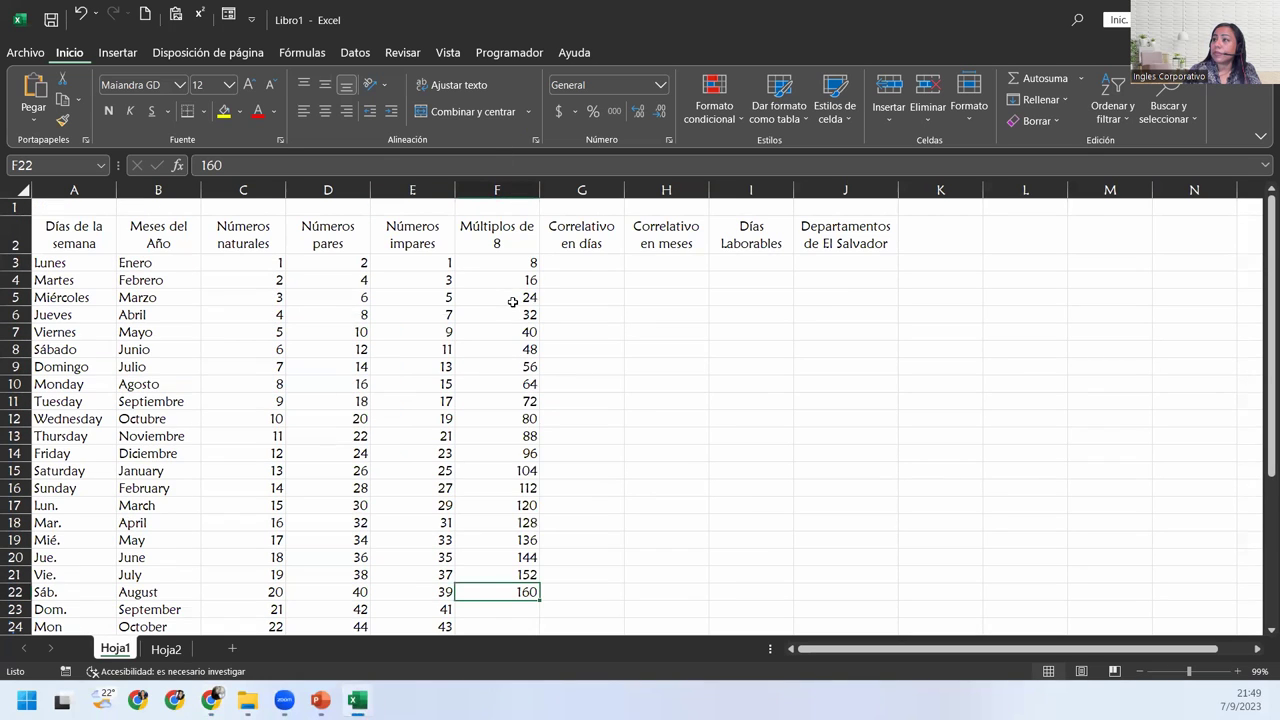
{"action": "left_click", "coordinate": [577, 261]}
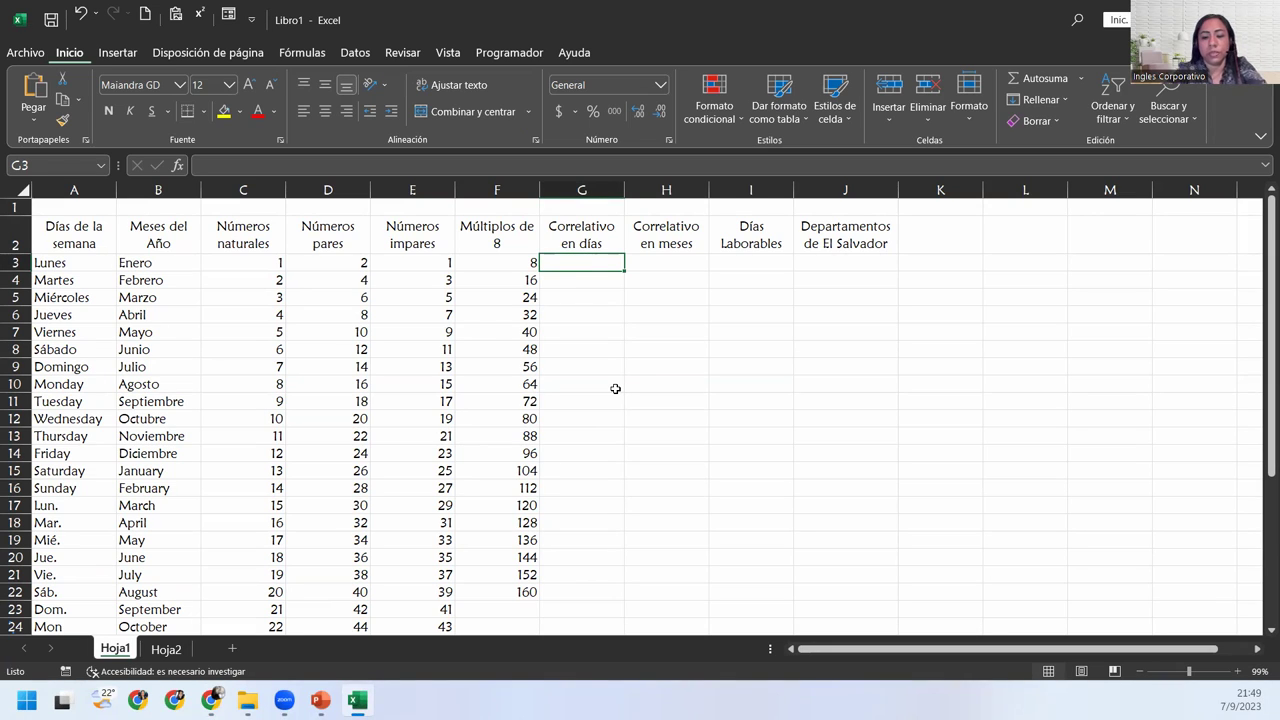
{"action": "type", "text": "01/"}
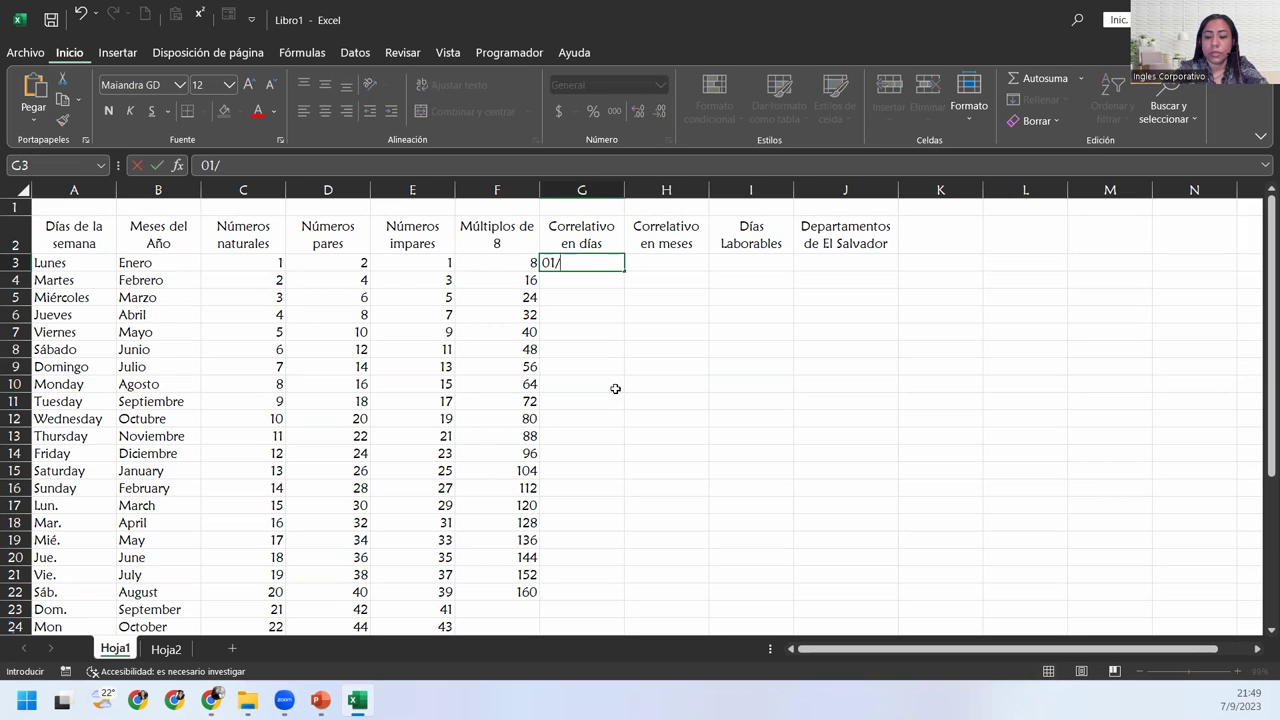
{"action": "type", "text": "09/2023"}
{"action": "key", "text": "Return"}
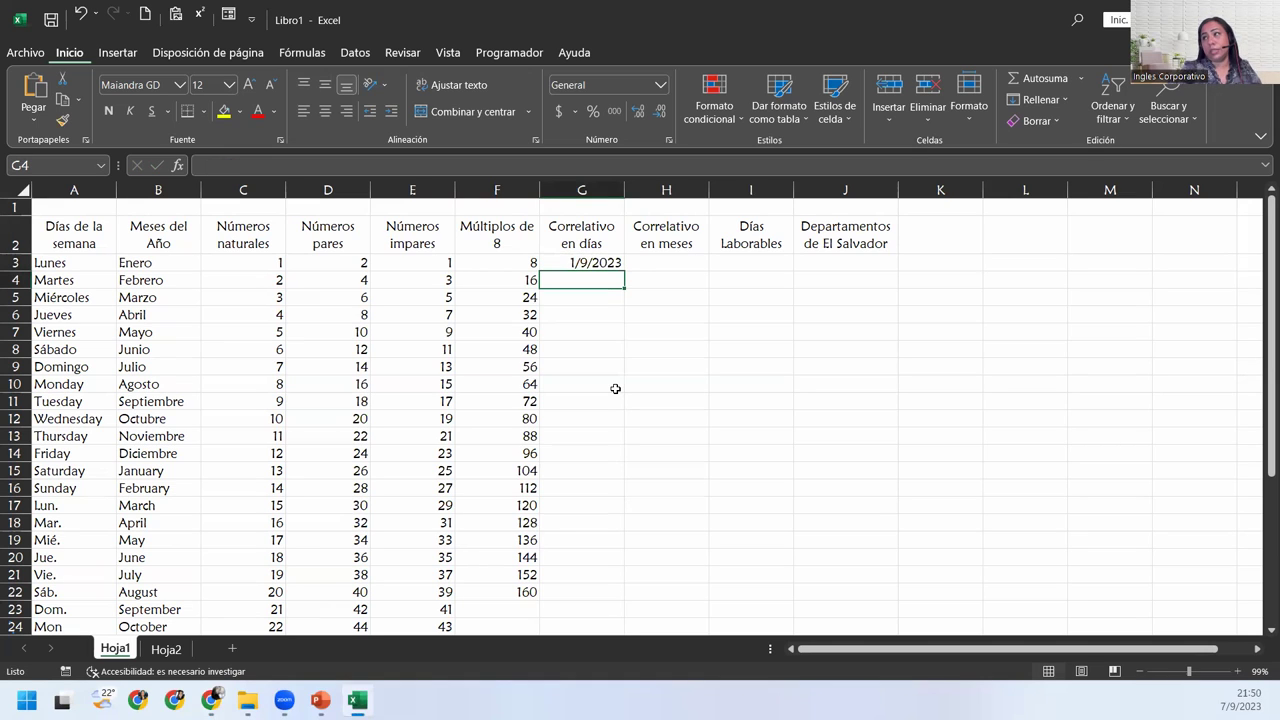
Step: Extend the date in G3 down to G38 as a daily series with the fill handle
{"action": "key", "text": "Up"}
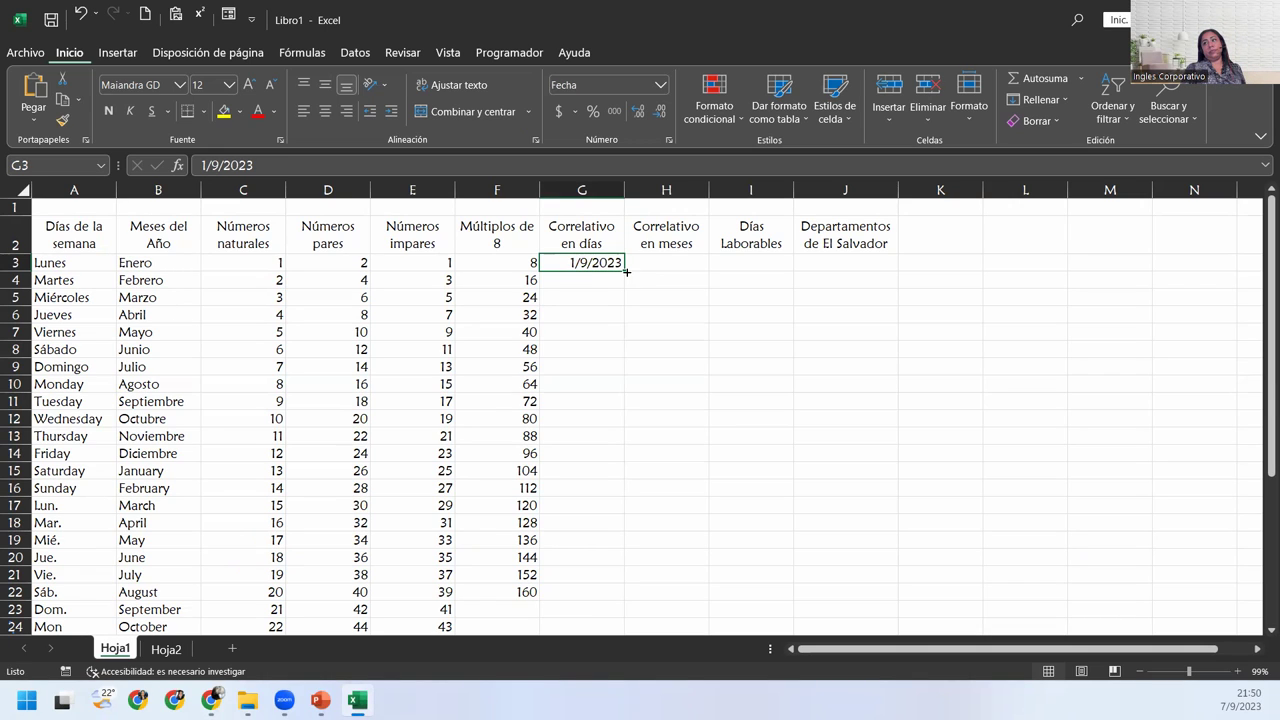
{"action": "left_click_drag", "start_coordinate": [626, 271], "coordinate": [632, 608]}
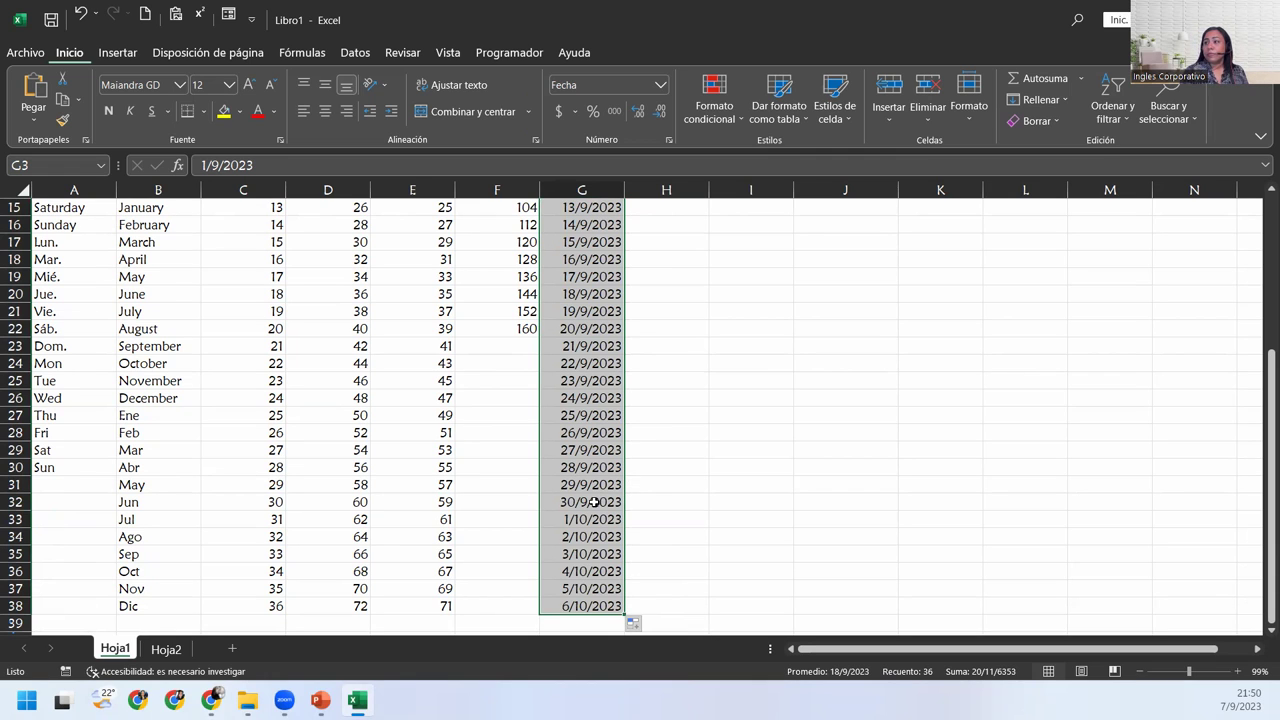
{"action": "scroll", "coordinate": [594, 502], "scroll_direction": "down", "scroll_amount": 2}
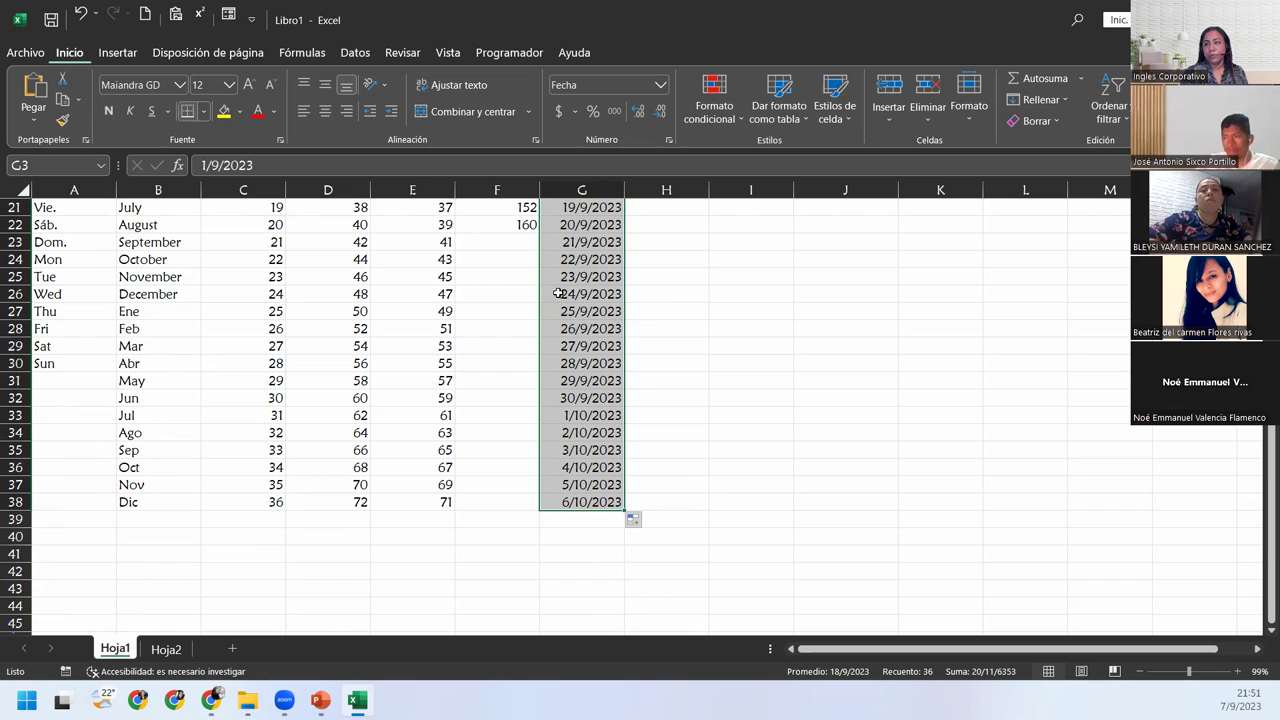
{"action": "scroll", "coordinate": [575, 467], "scroll_direction": "up", "scroll_amount": 7}
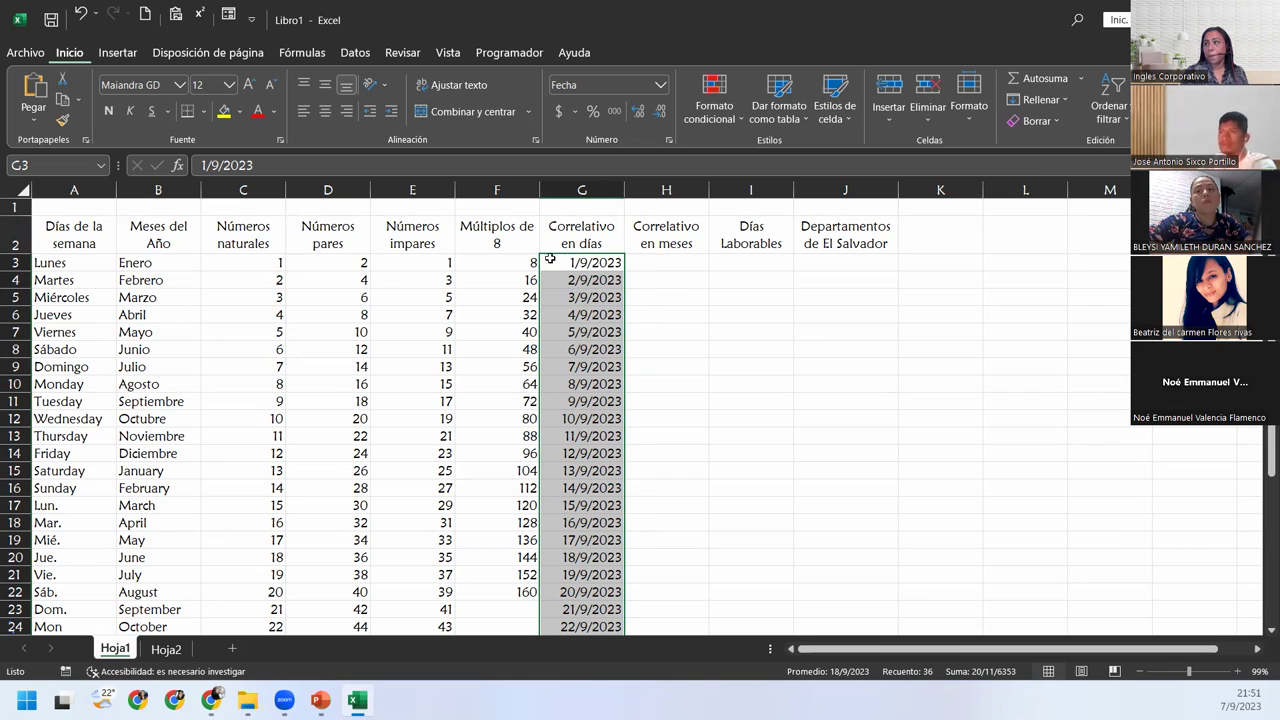
Step: Enter the date 01/09/2023 in H3 as the starting value under "Correlativo en meses"
{"action": "left_click", "coordinate": [650, 260]}
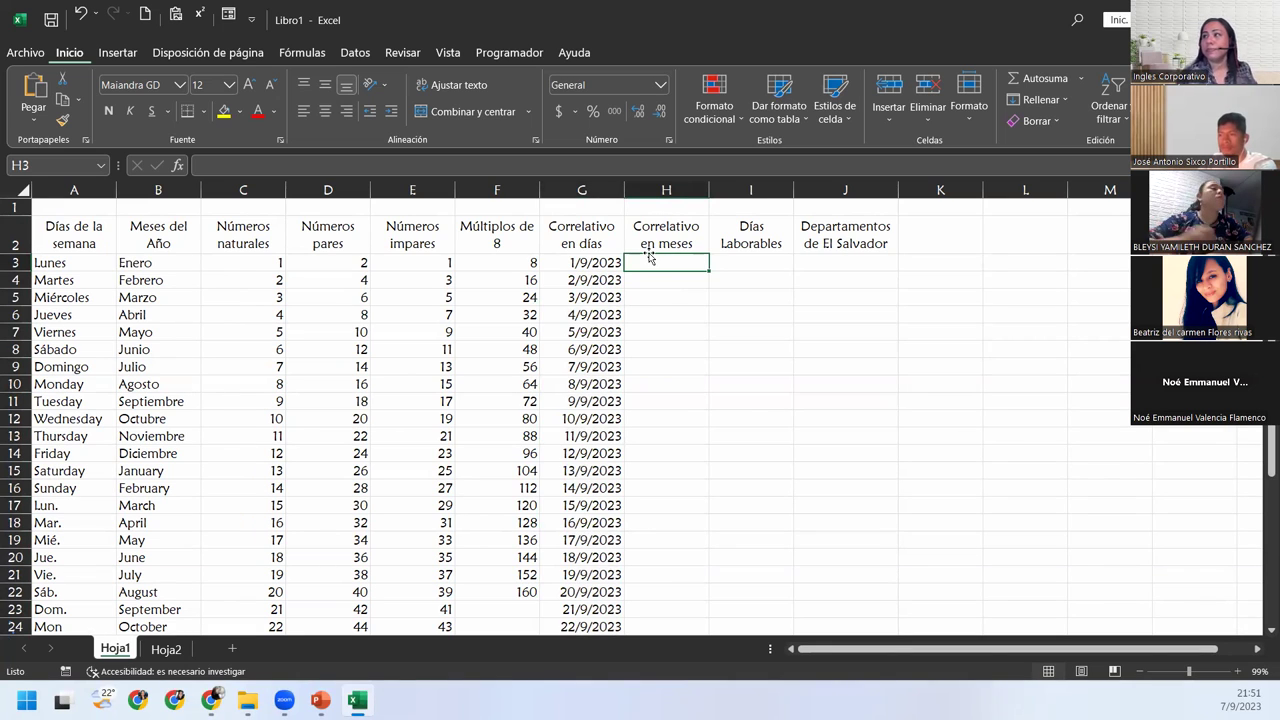
{"action": "type", "text": "01"}
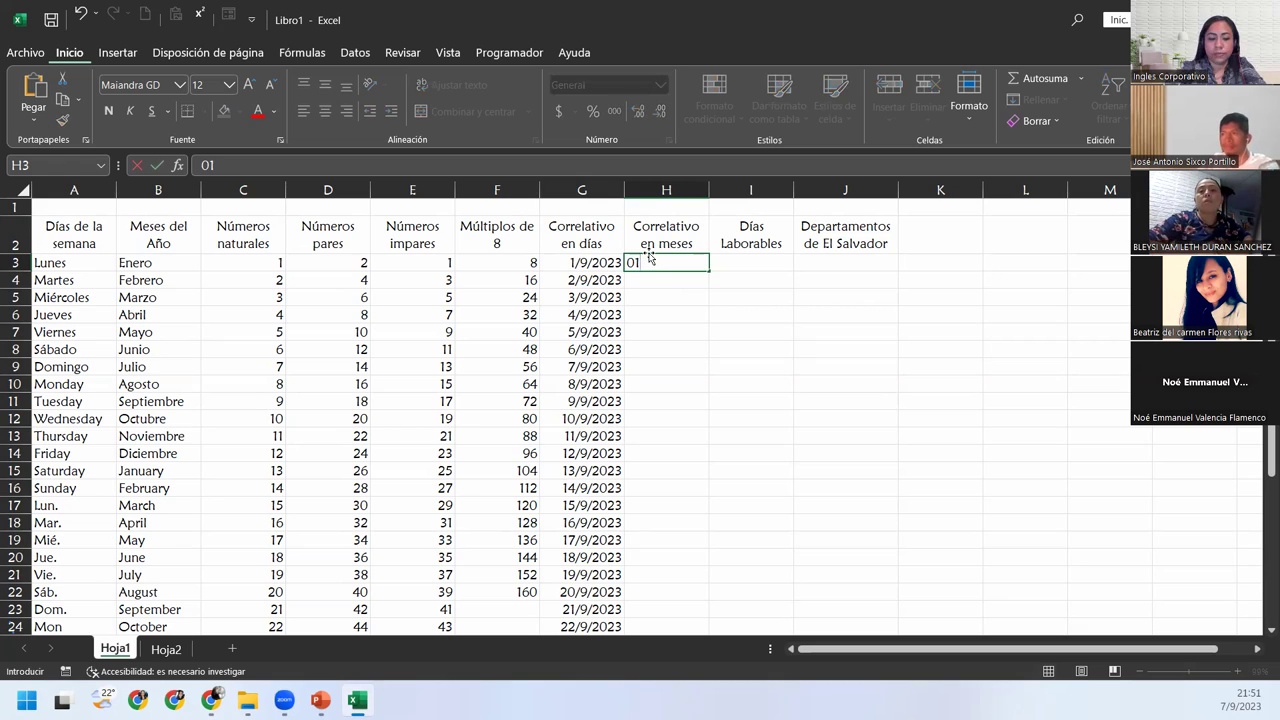
{"action": "type", "text": "/09/2023"}
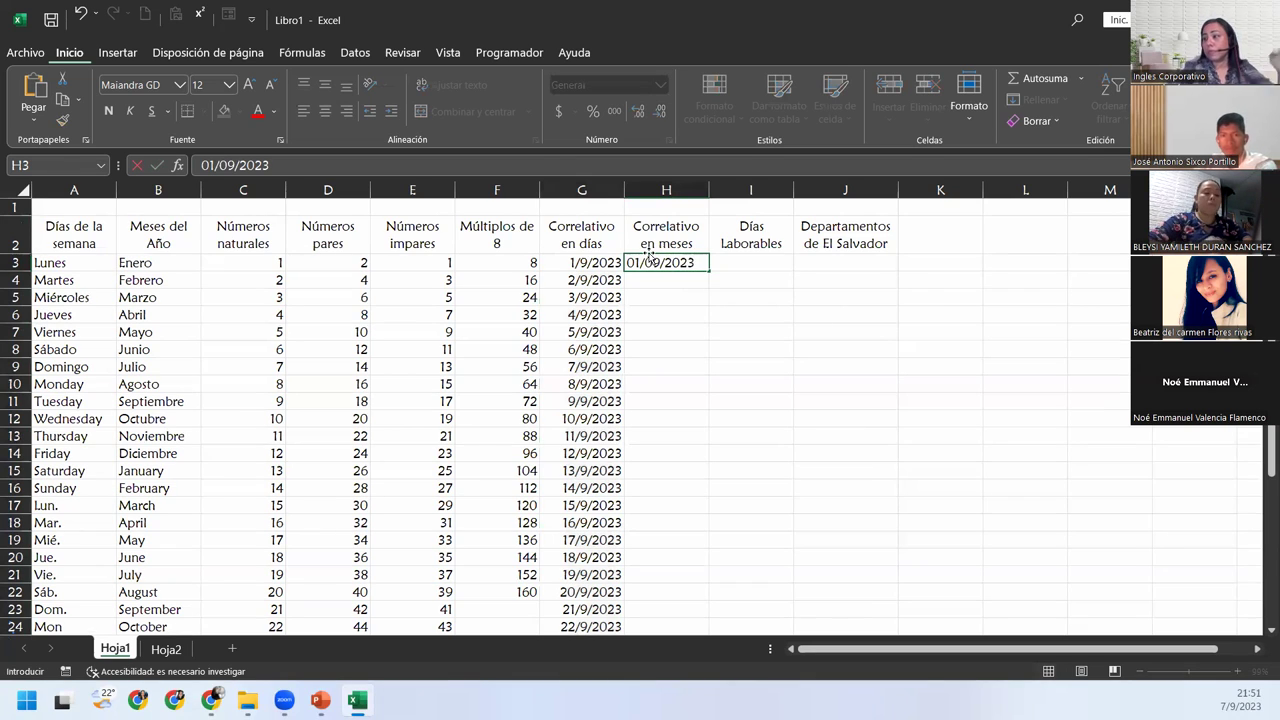
{"action": "key", "text": "Return"}
Step: Extend the date in H3 down to H38 with the "Rellenar meses" fill option, and undo that fill
{"action": "left_click", "coordinate": [654, 259]}
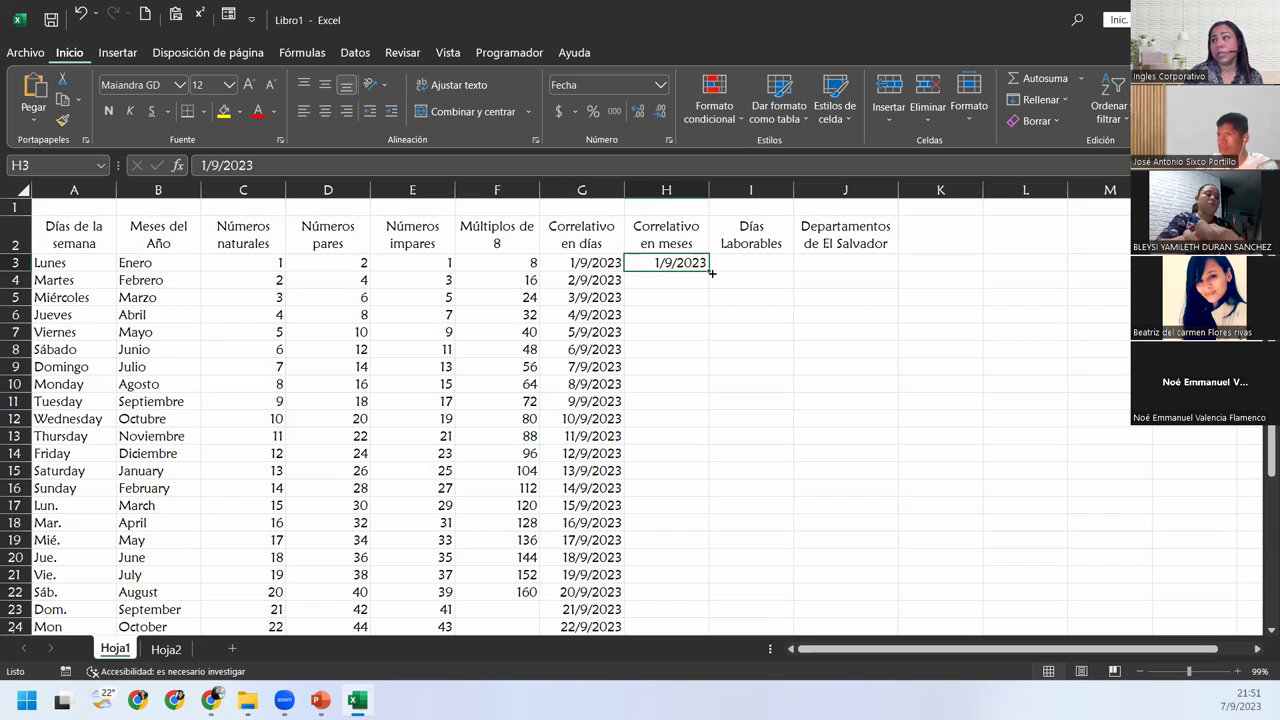
{"action": "left_click_drag", "start_coordinate": [708, 268], "coordinate": [678, 549]}
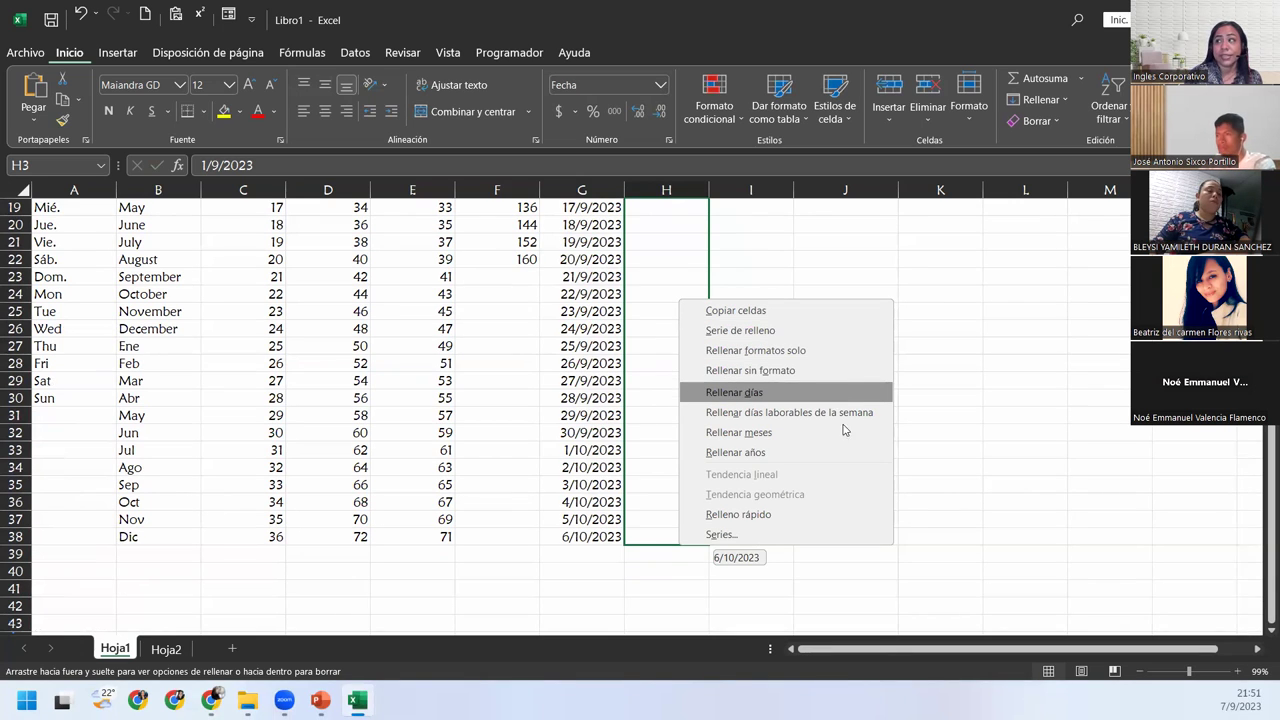
{"action": "left_click", "coordinate": [775, 433]}
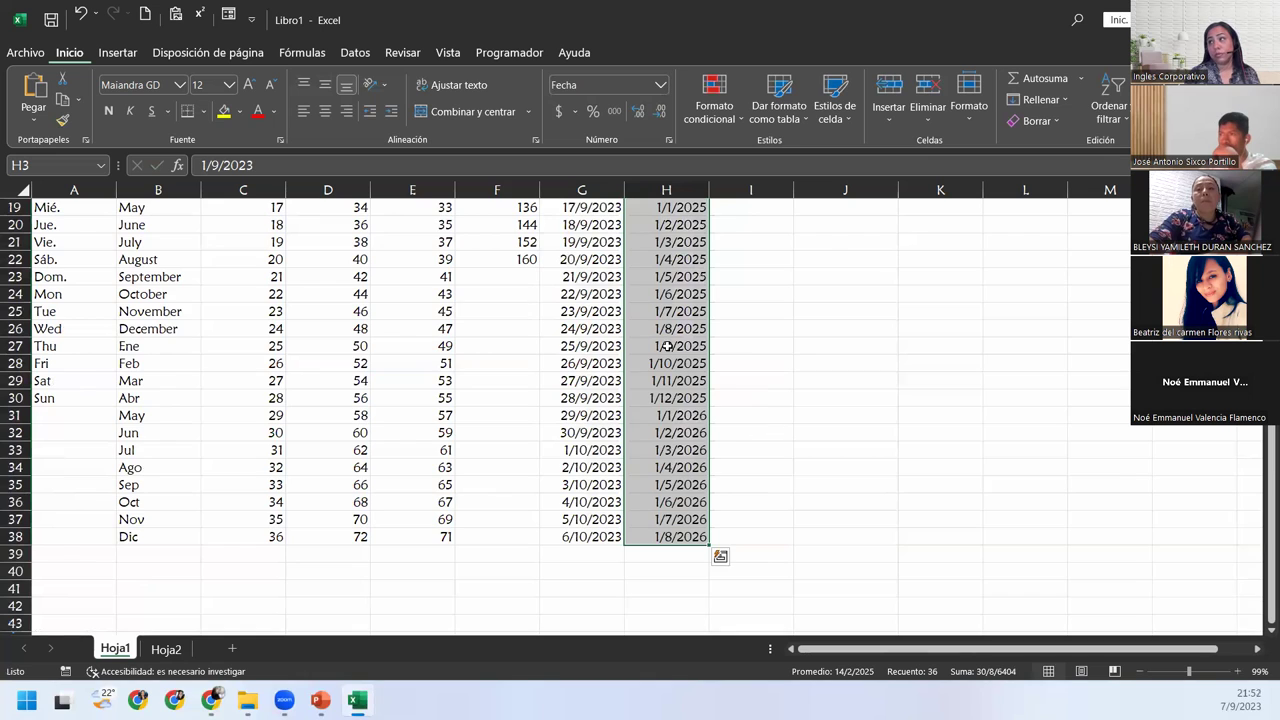
{"action": "scroll", "coordinate": [740, 380], "scroll_direction": "up", "scroll_amount": 6}
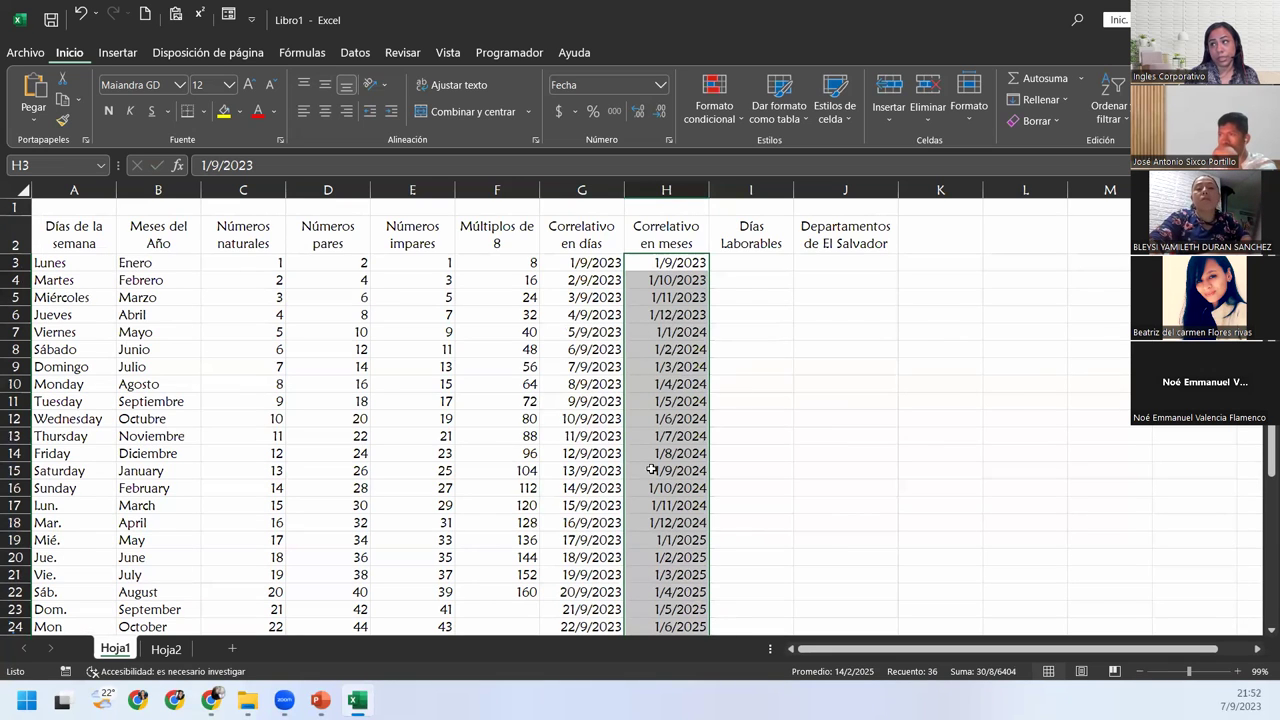
{"action": "scroll", "coordinate": [670, 505], "scroll_direction": "down", "scroll_amount": 5}
{"action": "scroll", "coordinate": [670, 503], "scroll_direction": "down", "scroll_amount": 4}
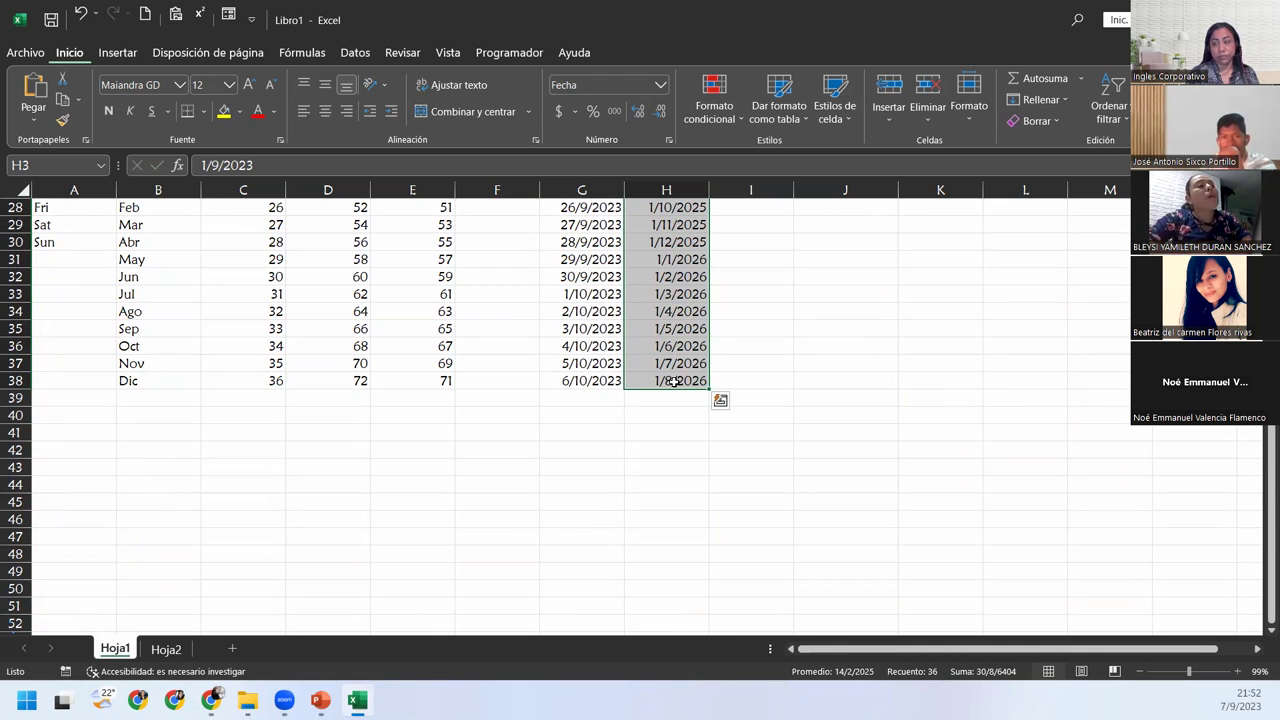
{"action": "scroll", "coordinate": [675, 370], "scroll_direction": "up", "scroll_amount": 9}
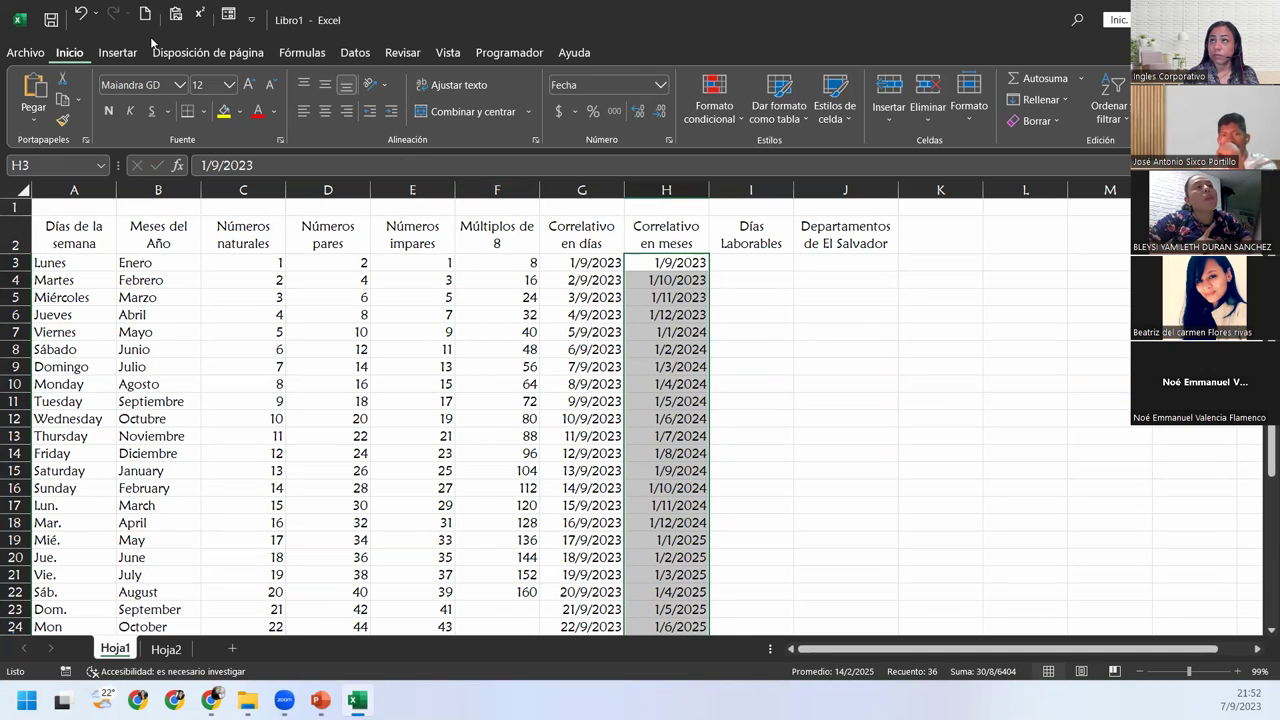
{"action": "left_click", "coordinate": [81, 15]}
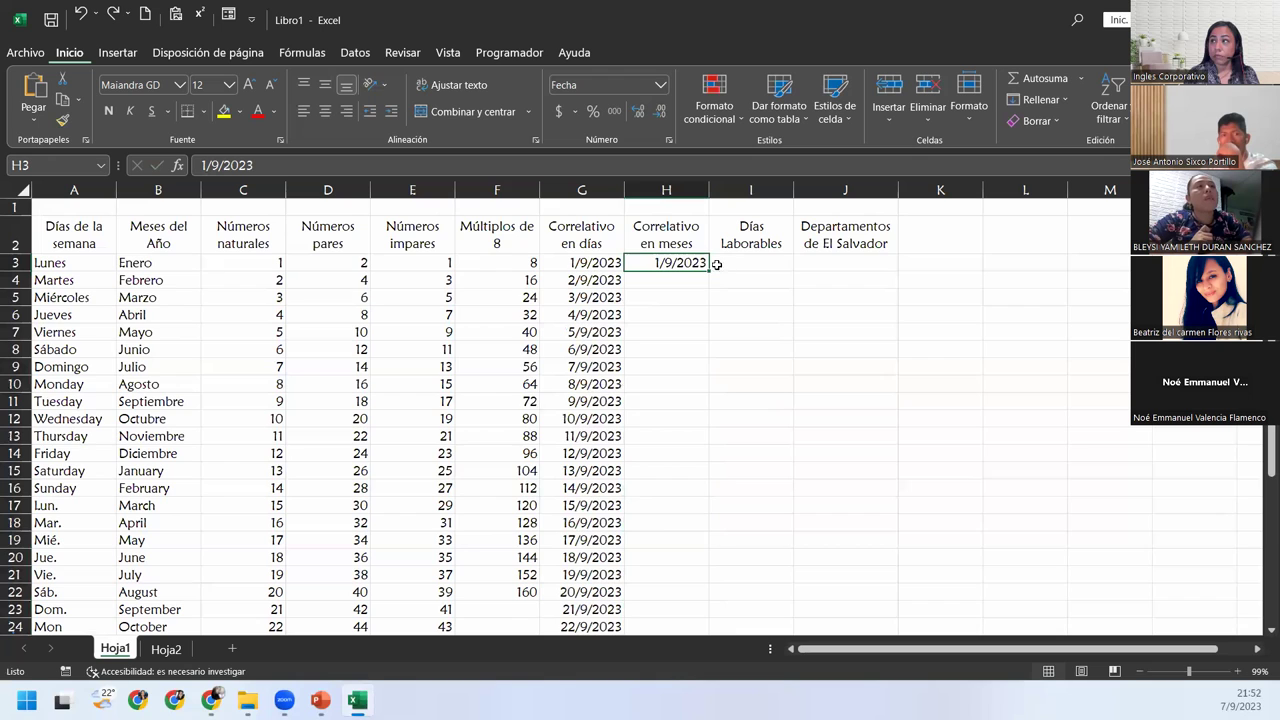
Step: Fill H3:H38 as a chronological column series with the time unit Mes and an increment of 1, and undo that fill
{"action": "left_click_drag", "start_coordinate": [690, 262], "coordinate": [682, 611]}
{"action": "scroll", "coordinate": [717, 480], "scroll_direction": "up", "scroll_amount": 5}
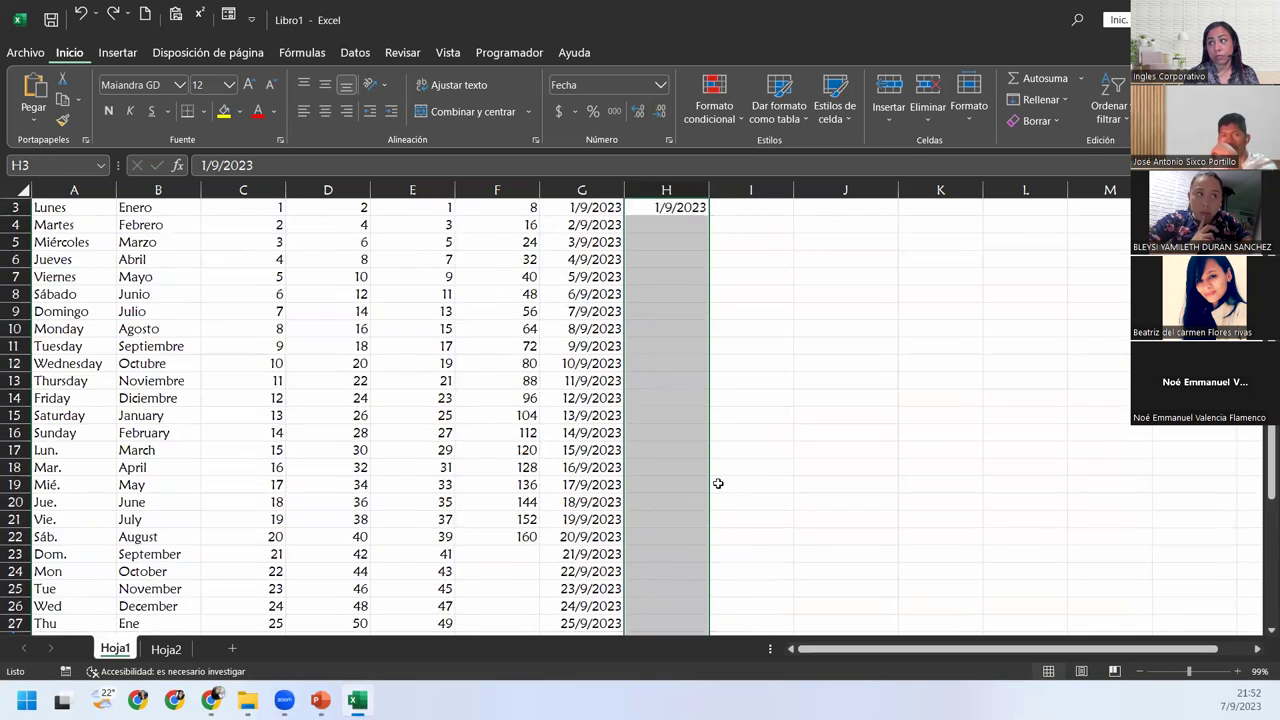
{"action": "left_click", "coordinate": [1066, 100]}
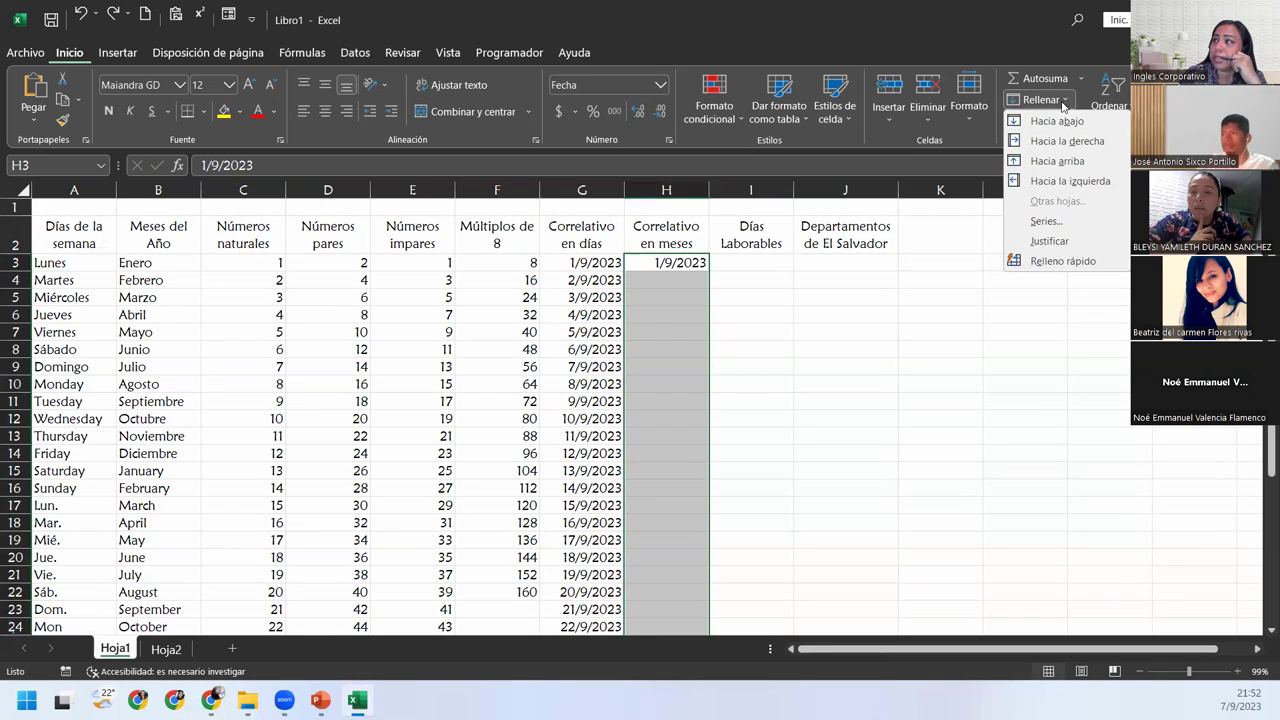
{"action": "left_click", "coordinate": [1070, 226]}
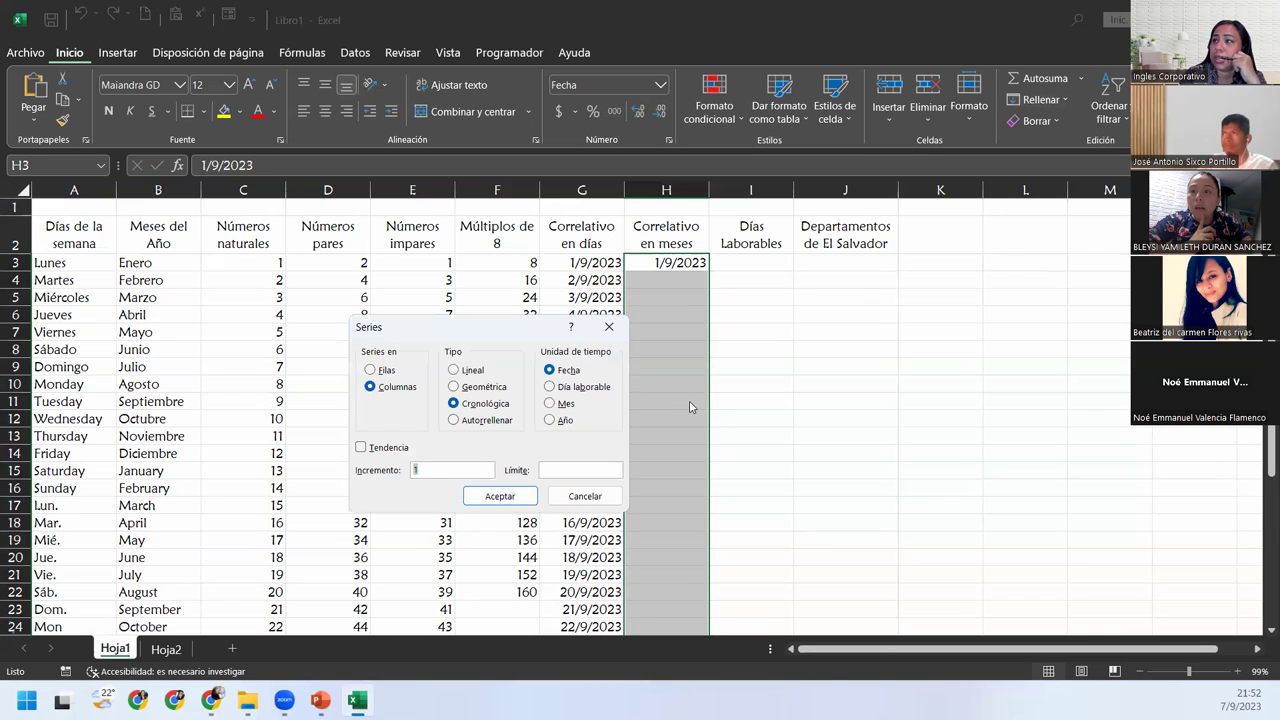
{"action": "left_click", "coordinate": [552, 403]}
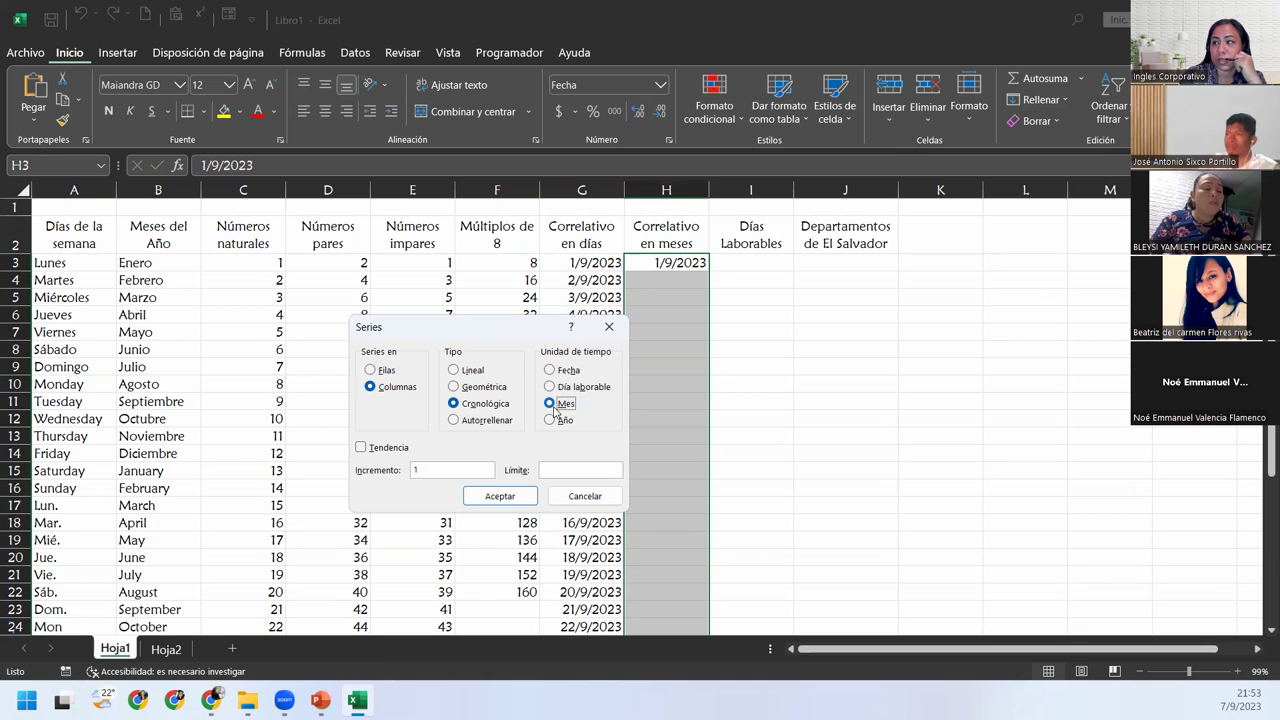
{"action": "left_click", "coordinate": [511, 498]}
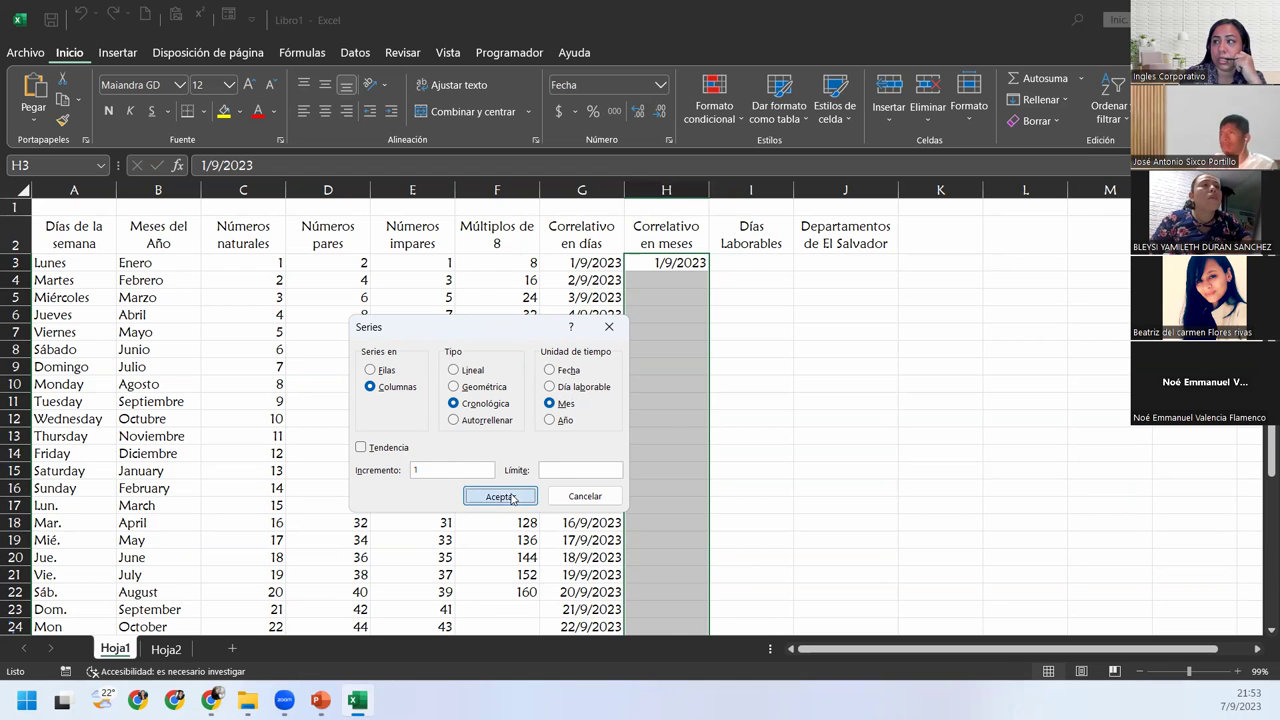
{"action": "left_click", "coordinate": [673, 297]}
{"action": "scroll", "coordinate": [686, 423], "scroll_direction": "down", "scroll_amount": 8}
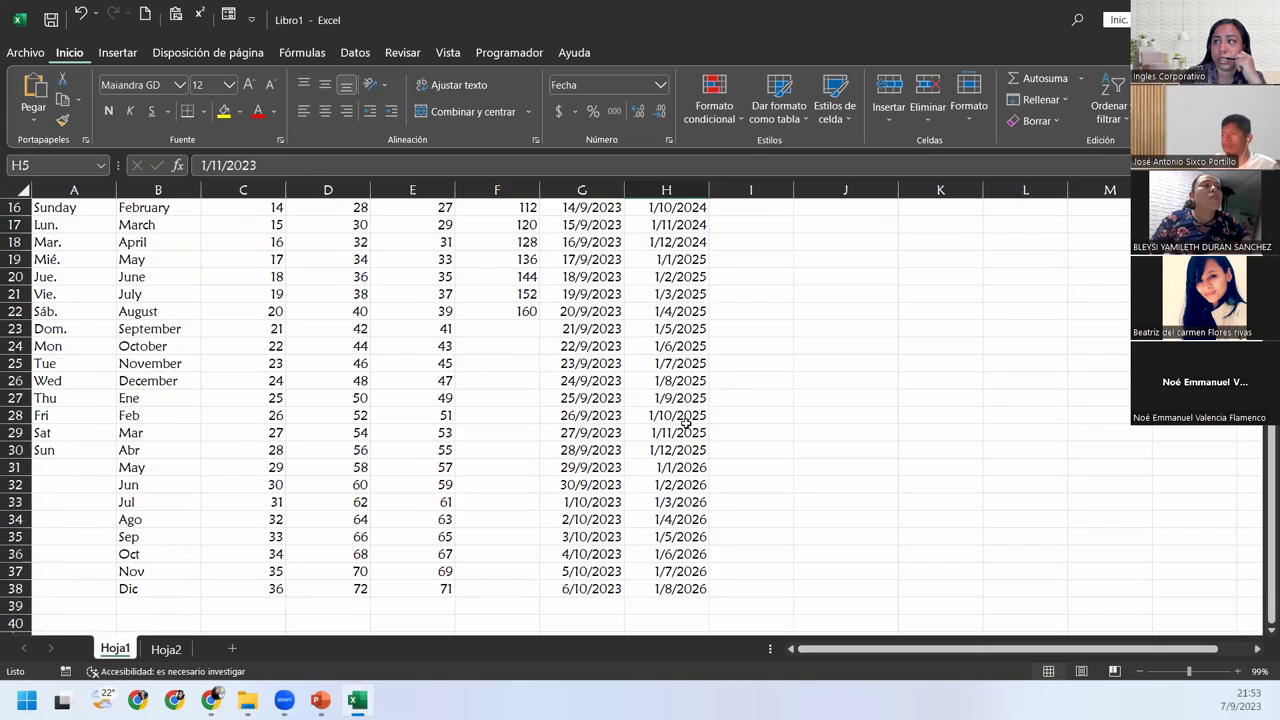
{"action": "scroll", "coordinate": [686, 423], "scroll_direction": "up", "scroll_amount": 9}
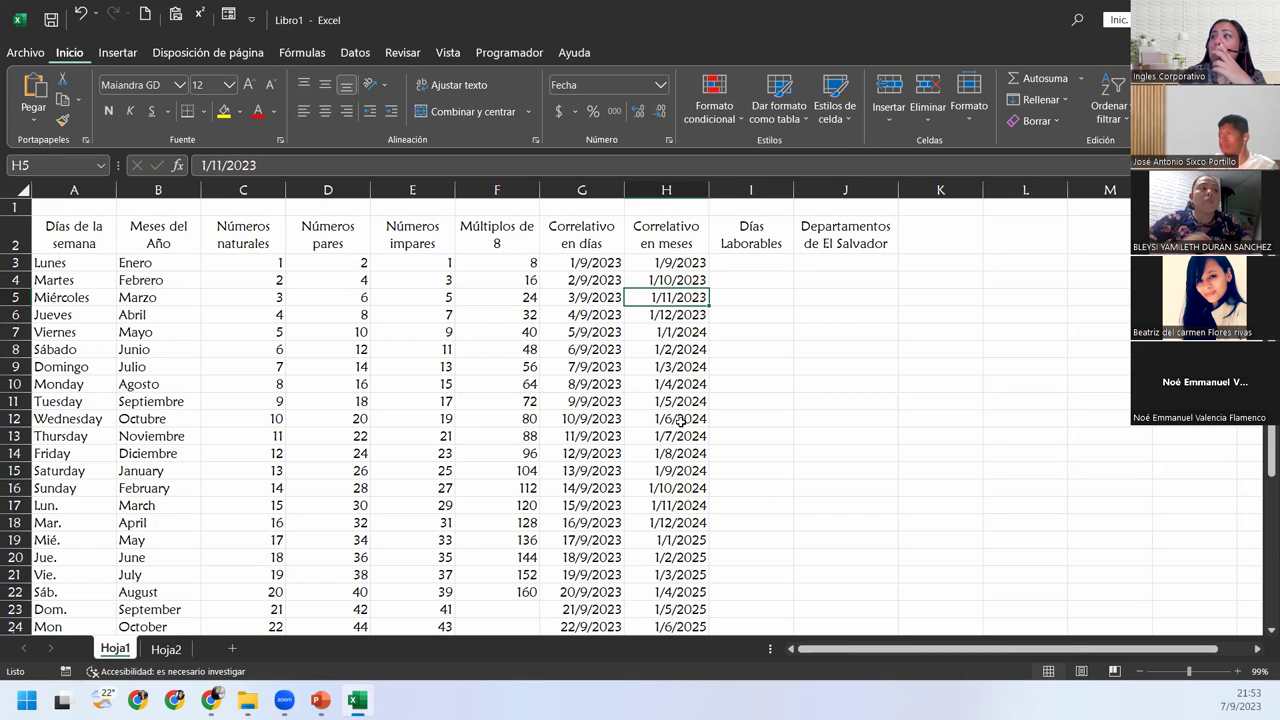
{"action": "key", "text": "ctrl+z"}
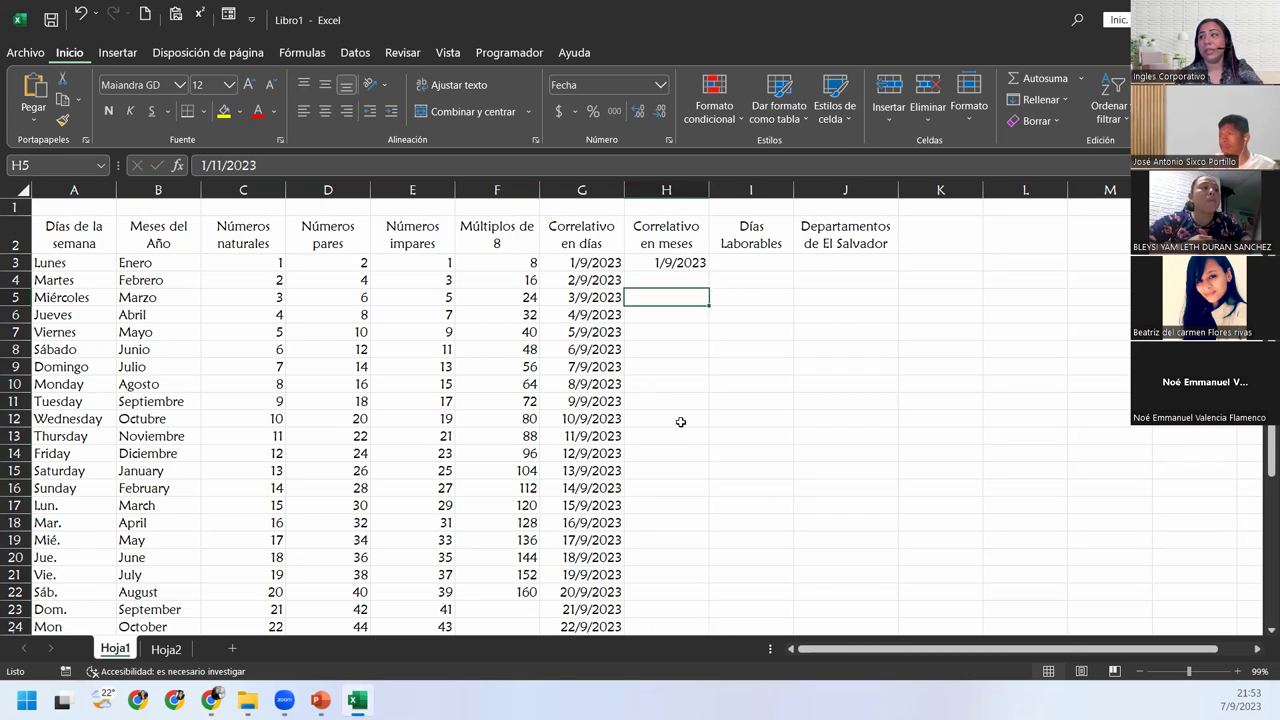
{"action": "left_click", "coordinate": [683, 262]}
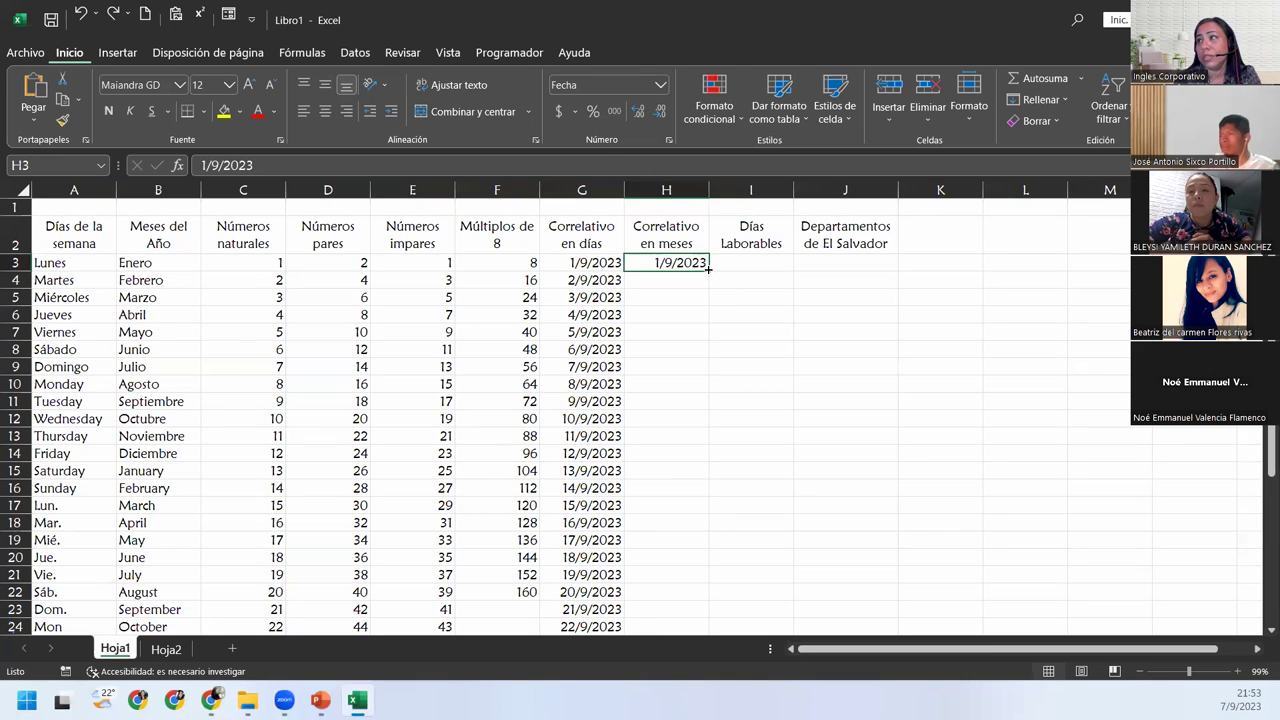
{"action": "left_click_drag", "start_coordinate": [707, 268], "coordinate": [712, 612]}
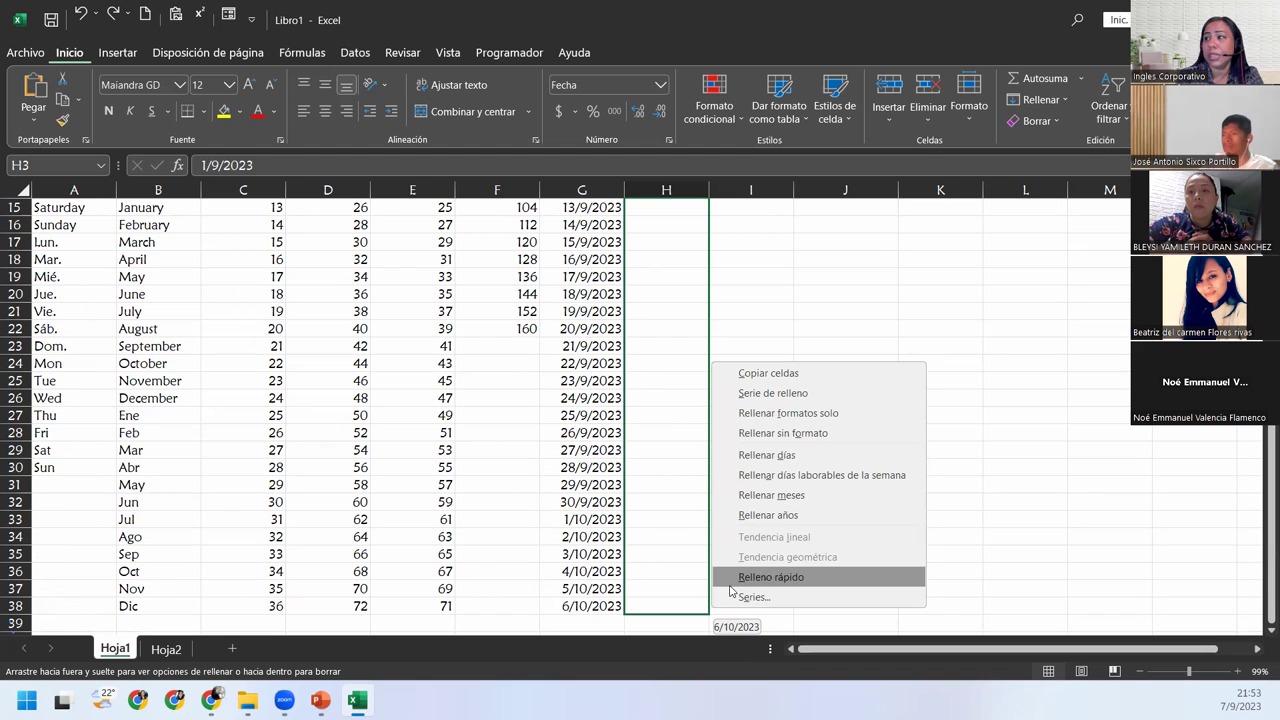
{"action": "right_click", "coordinate": [672, 594]}
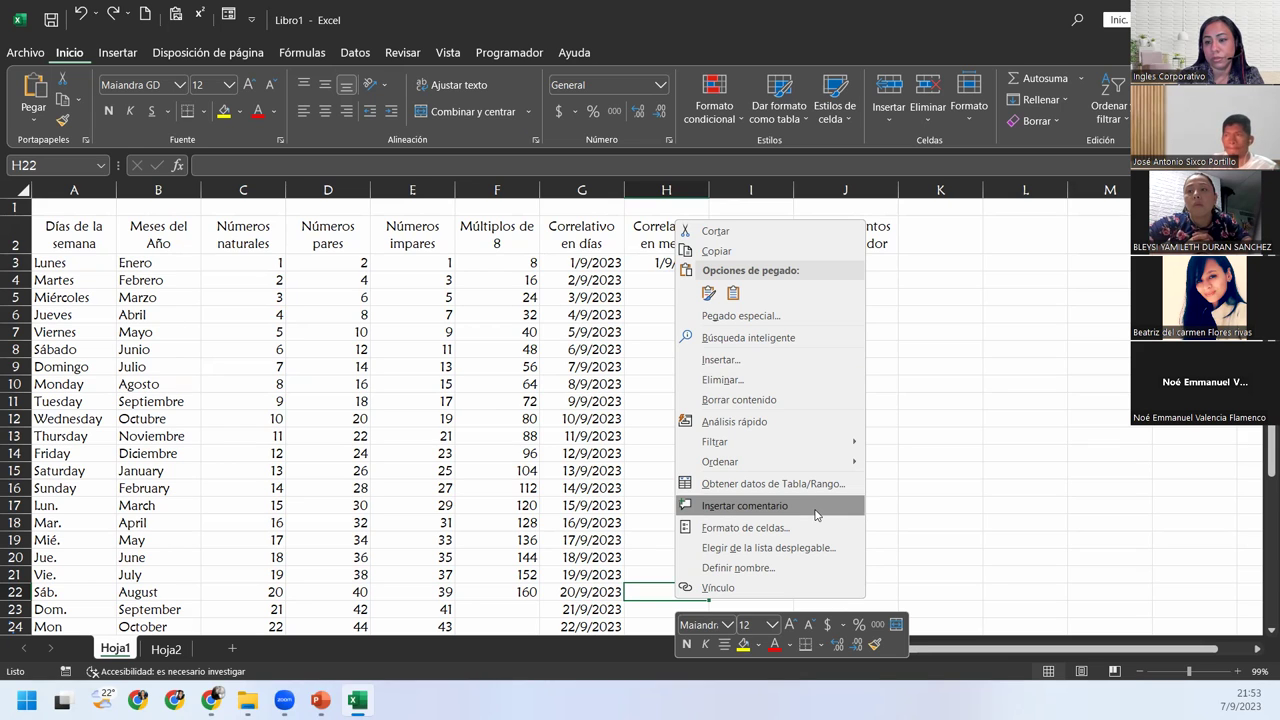
{"action": "key", "text": "Escape"}
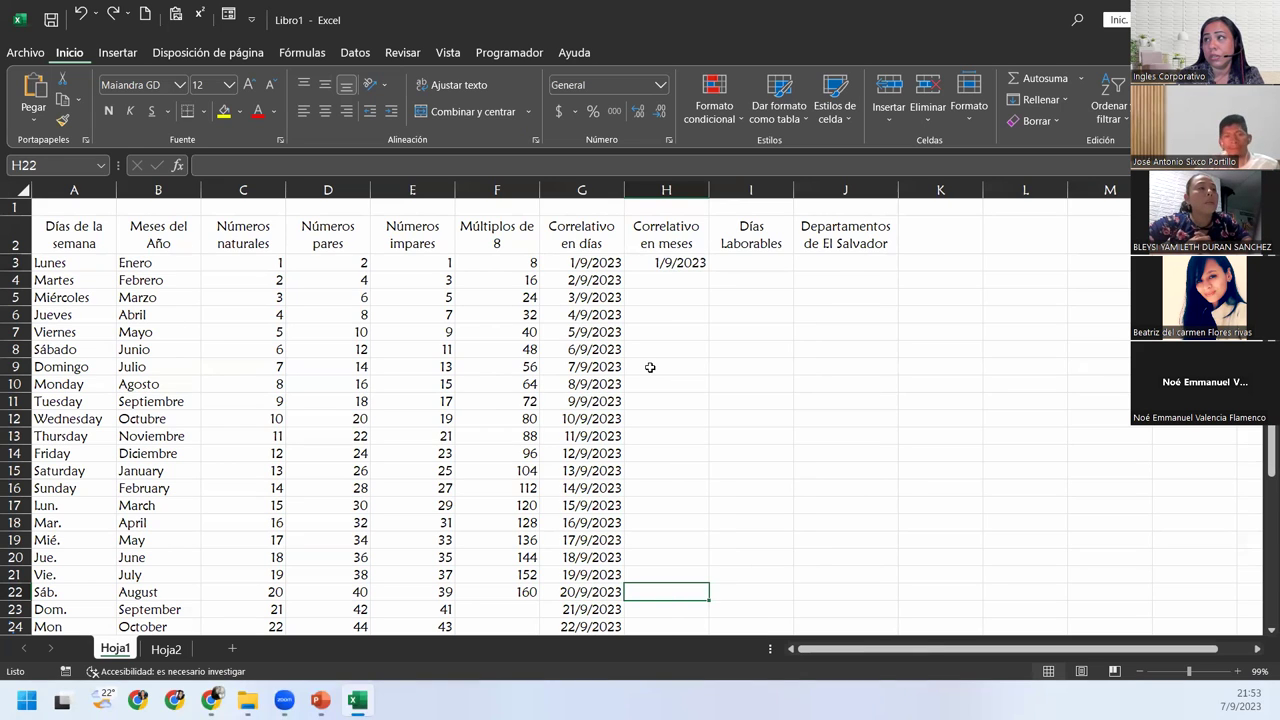
Step: Extend the date in H3 down to H38 with a plain fill-handle fill, and undo it
{"action": "mouse_move", "coordinate": [680, 264]}
{"action": "left_mouse_down"}
{"action": "mouse_move", "coordinate": [689, 249]}
{"action": "mouse_move", "coordinate": [689, 261]}
{"action": "left_mouse_up"}
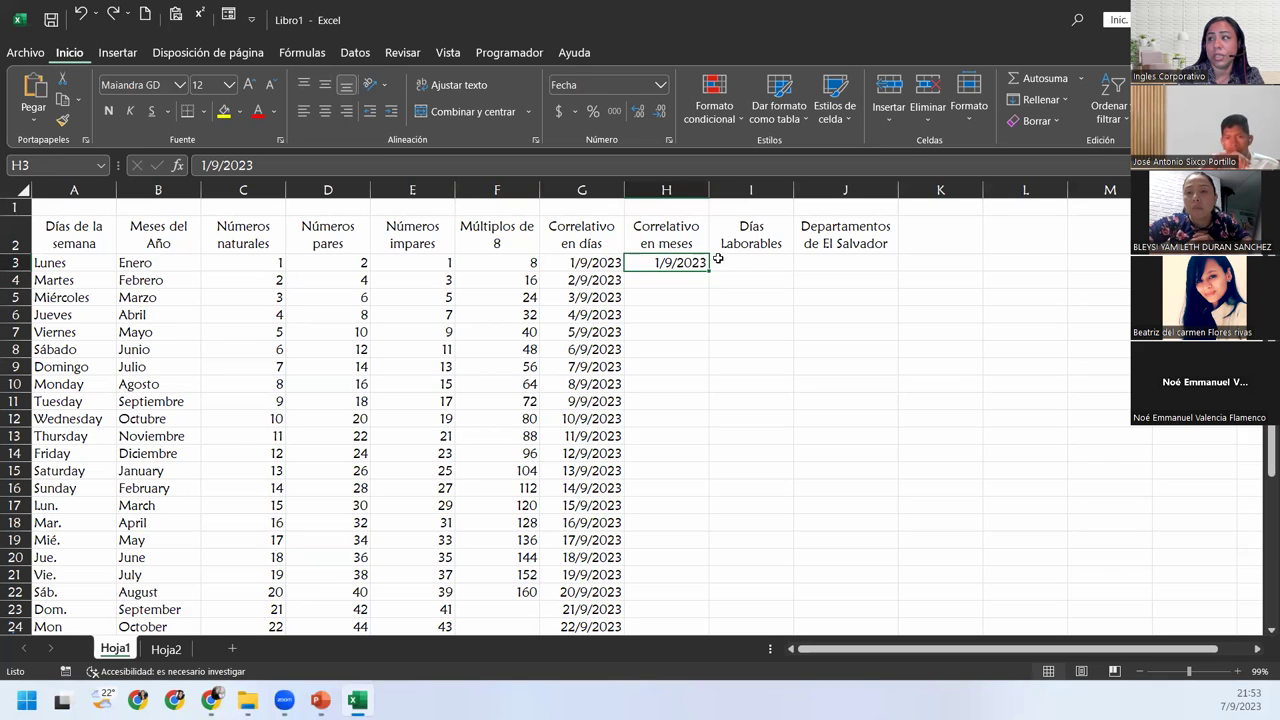
{"action": "left_click_drag", "start_coordinate": [711, 270], "coordinate": [677, 601]}
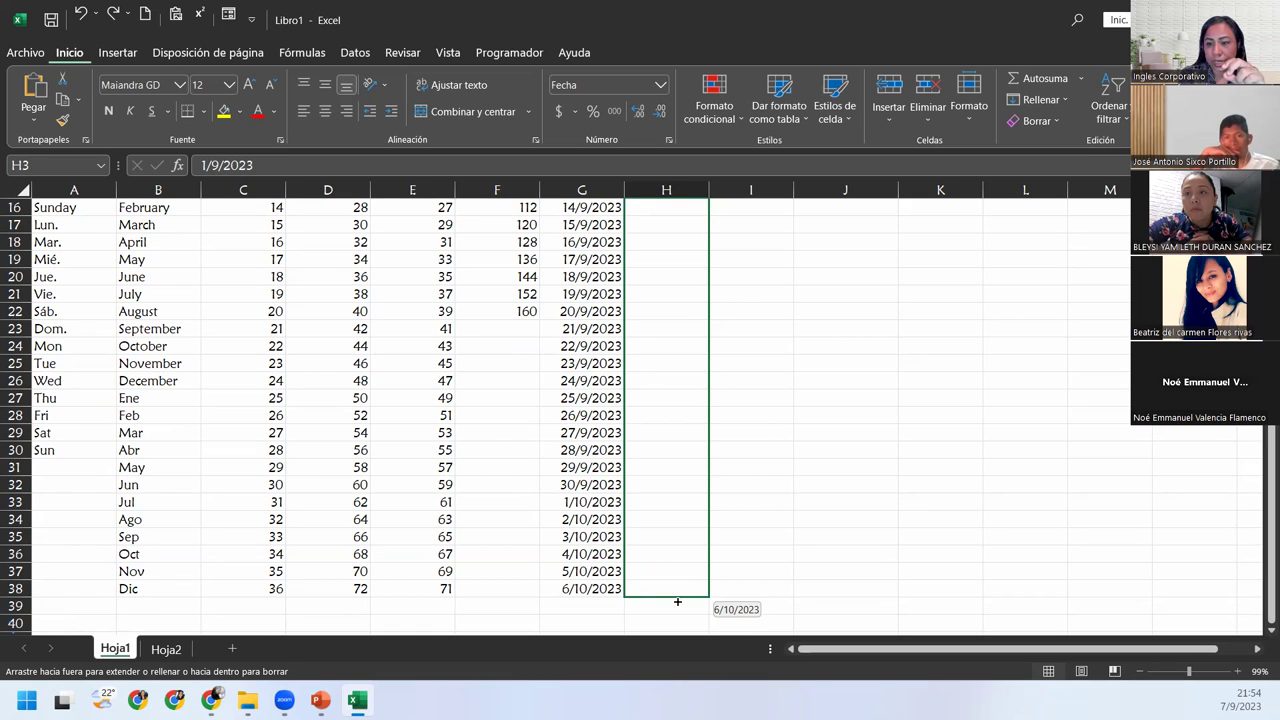
{"action": "left_click_drag", "start_coordinate": [677, 601], "coordinate": [676, 600]}
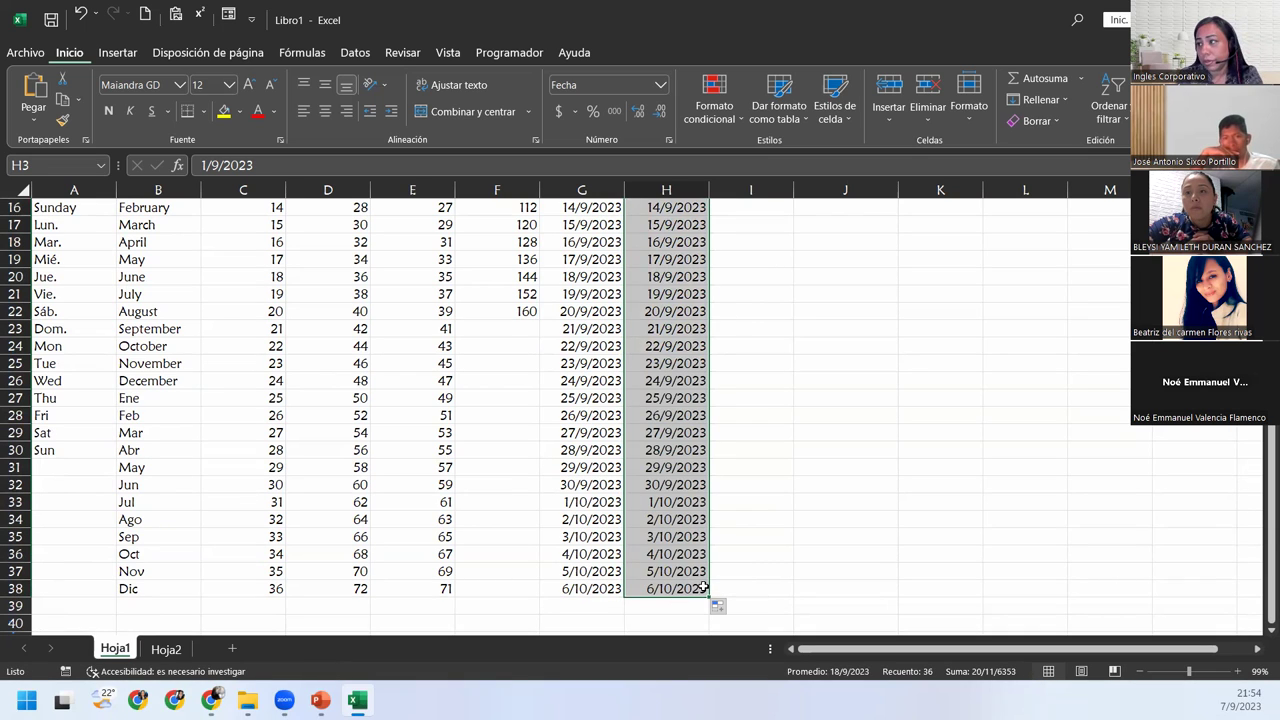
{"action": "left_click", "coordinate": [704, 588]}
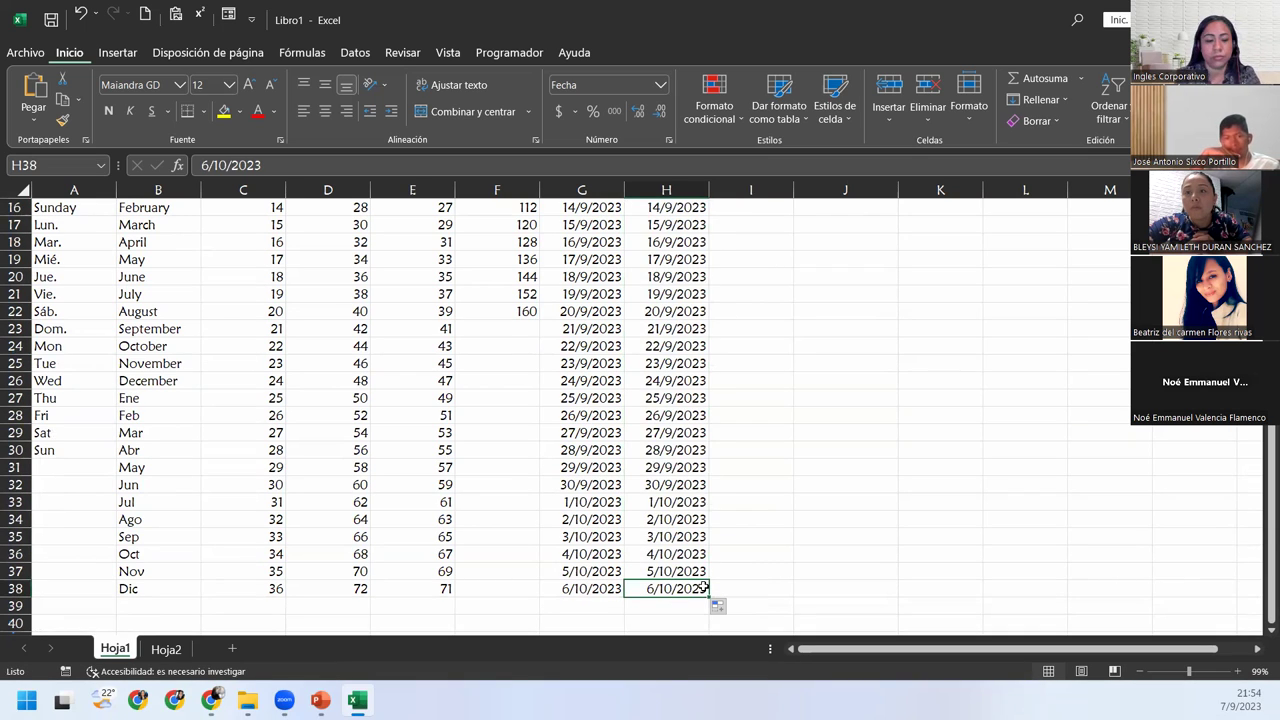
{"action": "key", "text": "ctrl+z"}
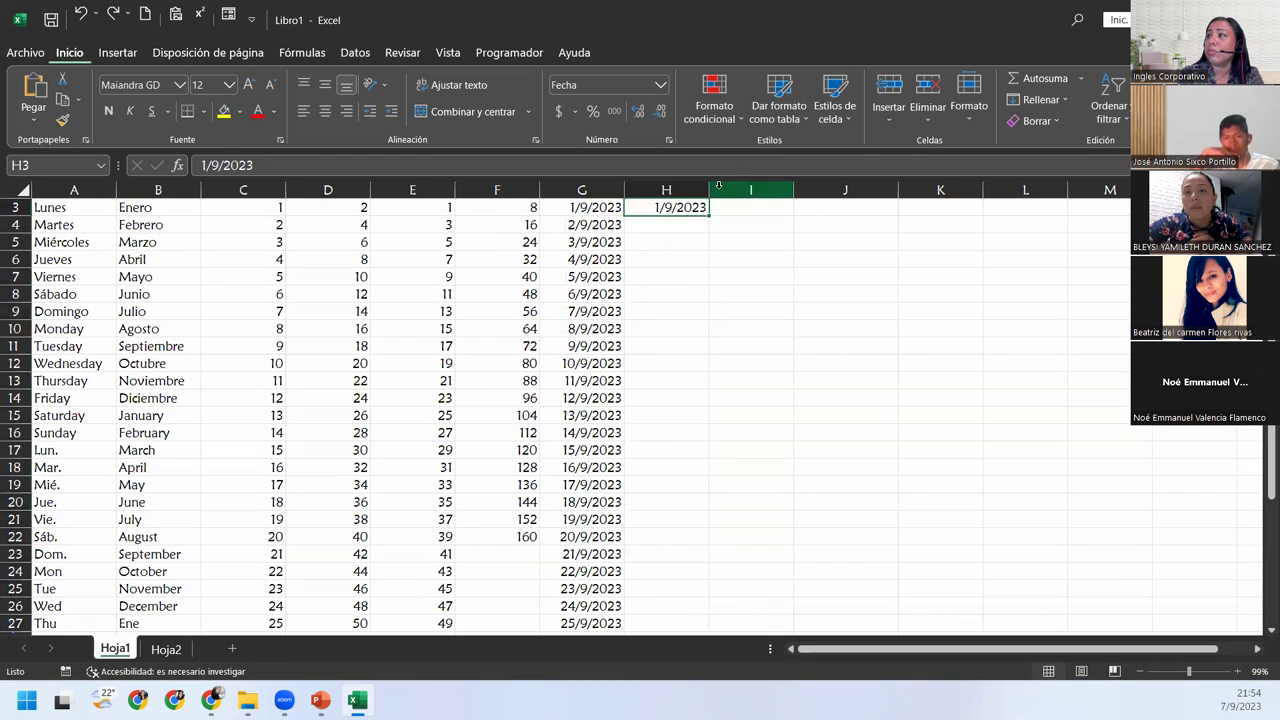
Step: Fill H3:H38 from the starting date as a chronological column series with the time unit Mes and an increment of 1
{"action": "left_click_drag", "start_coordinate": [711, 213], "coordinate": [733, 551]}
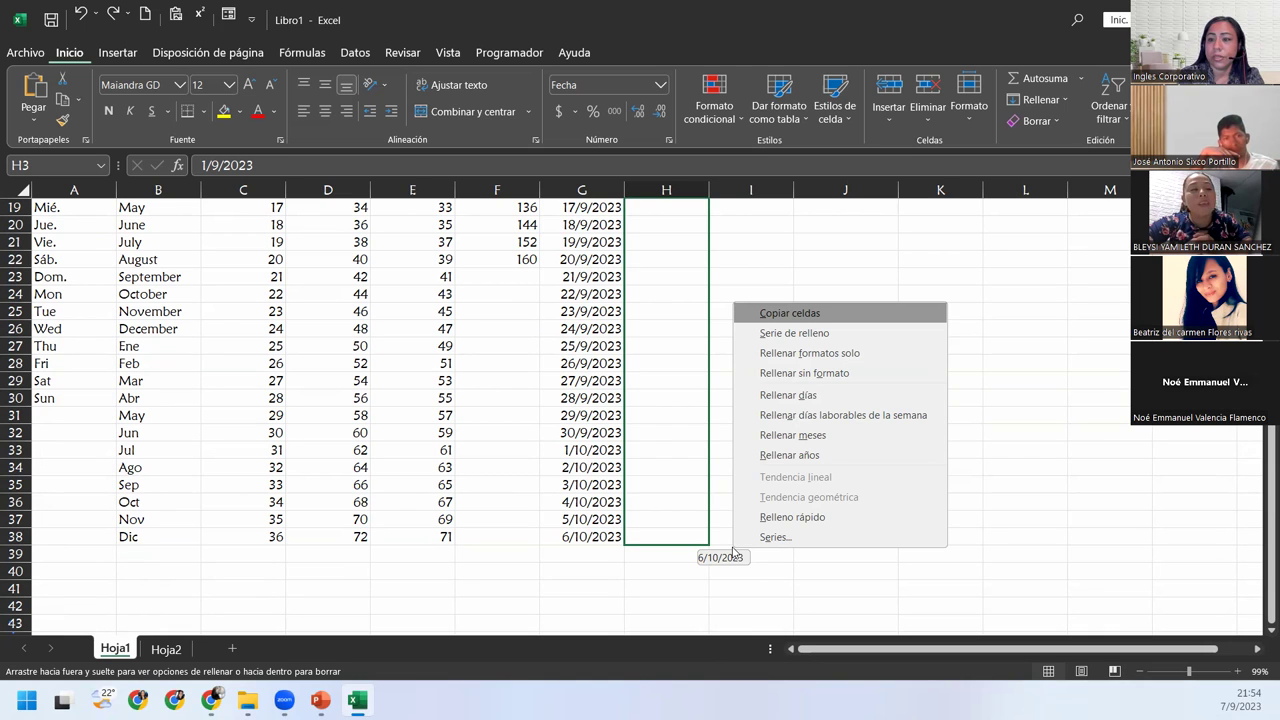
{"action": "key", "text": "Escape"}
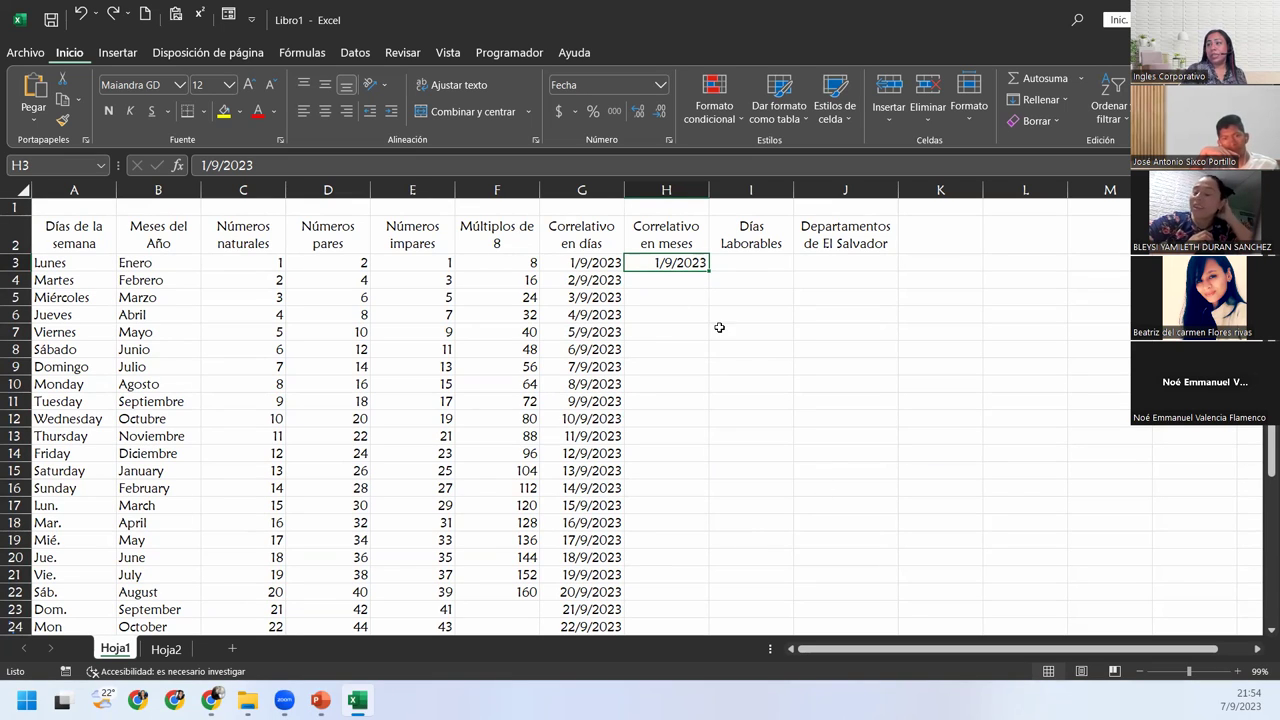
{"action": "left_click_drag", "start_coordinate": [708, 270], "coordinate": [674, 586]}
{"action": "left_click", "coordinate": [1038, 99]}
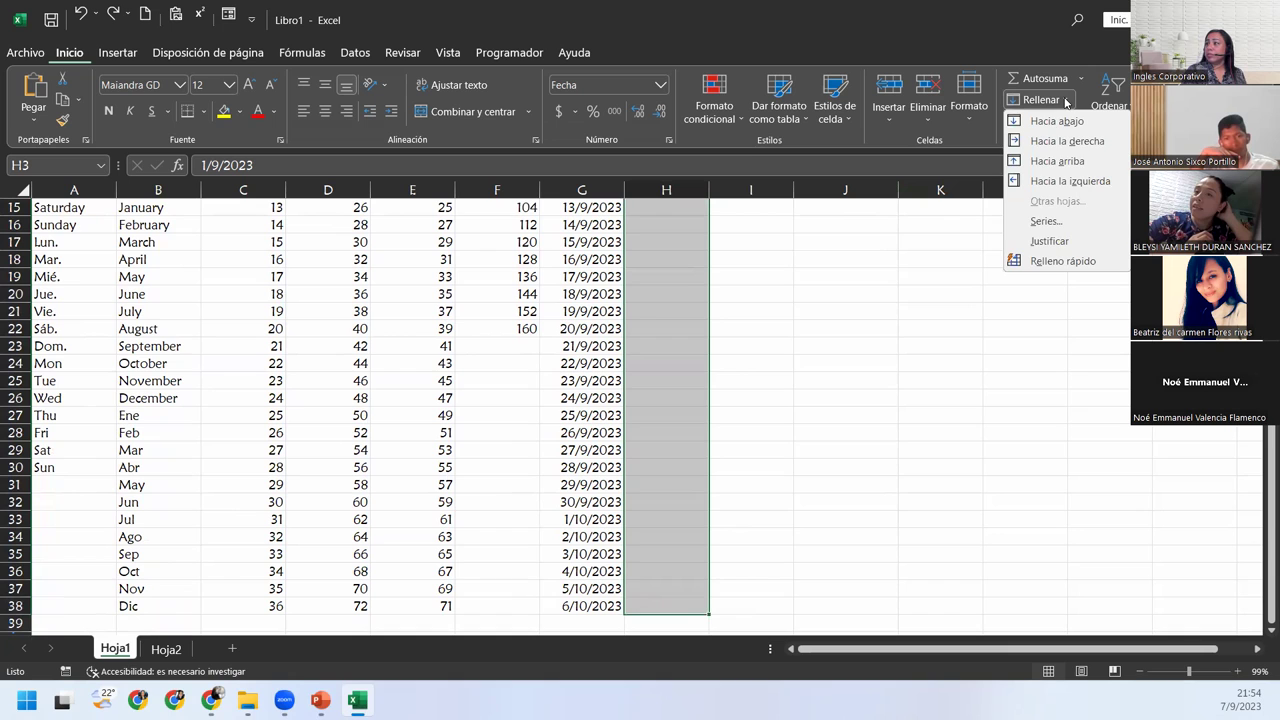
{"action": "left_click", "coordinate": [1040, 222]}
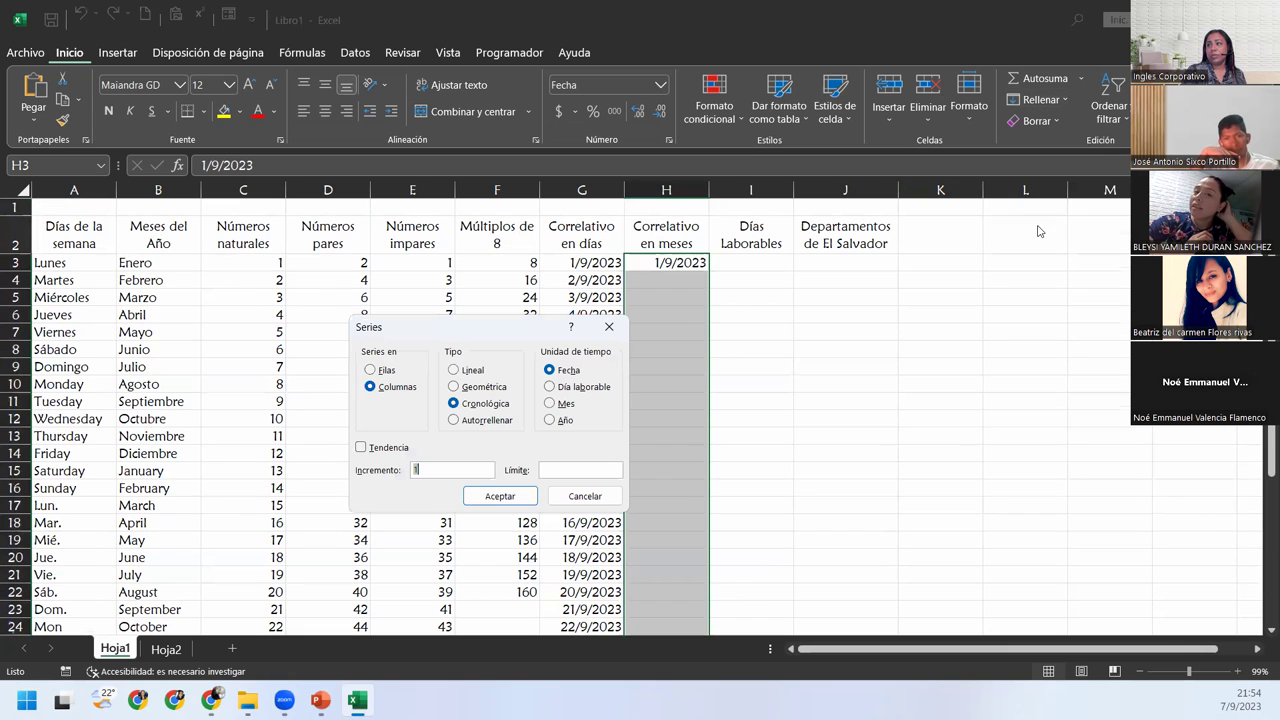
{"action": "left_click", "coordinate": [550, 403]}
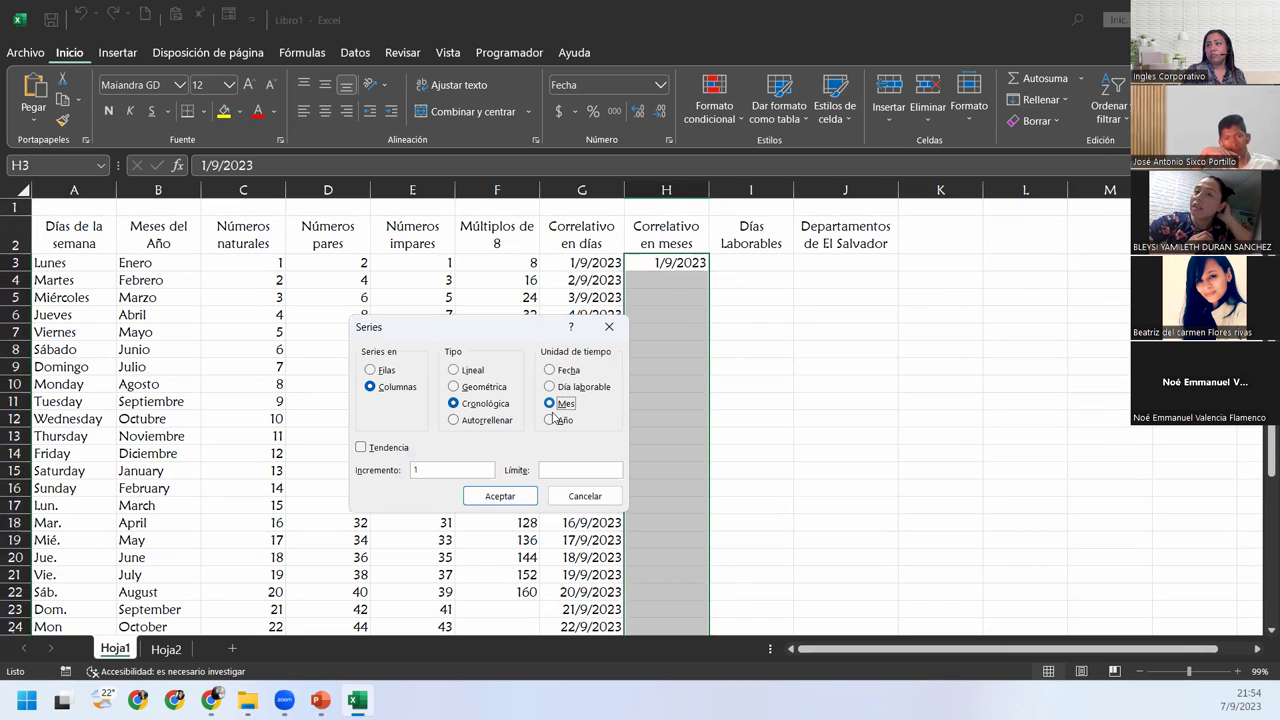
{"action": "left_click", "coordinate": [500, 496]}
{"action": "left_click", "coordinate": [666, 314]}
{"action": "scroll", "coordinate": [665, 330], "scroll_direction": "down", "scroll_amount": 5}
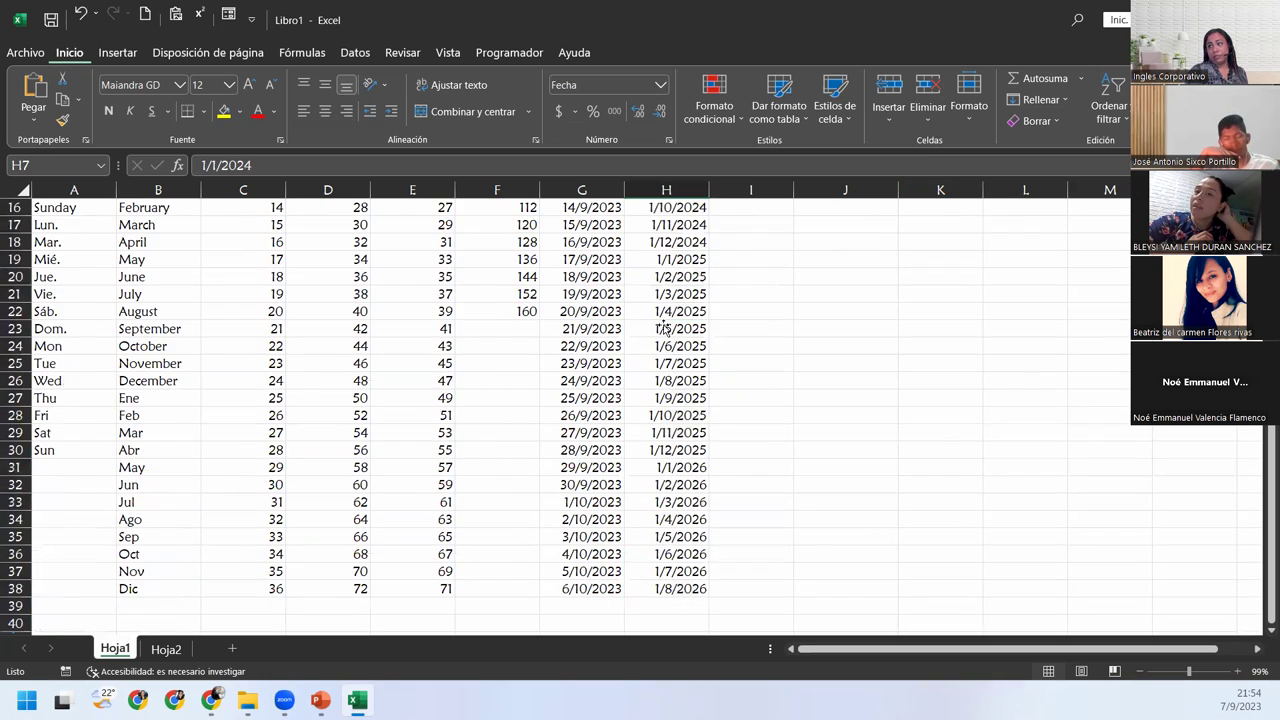
{"action": "scroll", "coordinate": [665, 330], "scroll_direction": "up", "scroll_amount": 5}
Step: Enter the date 01/09/2023 in I3 as the starting value under "Días Laborables"
{"action": "left_click", "coordinate": [751, 262]}
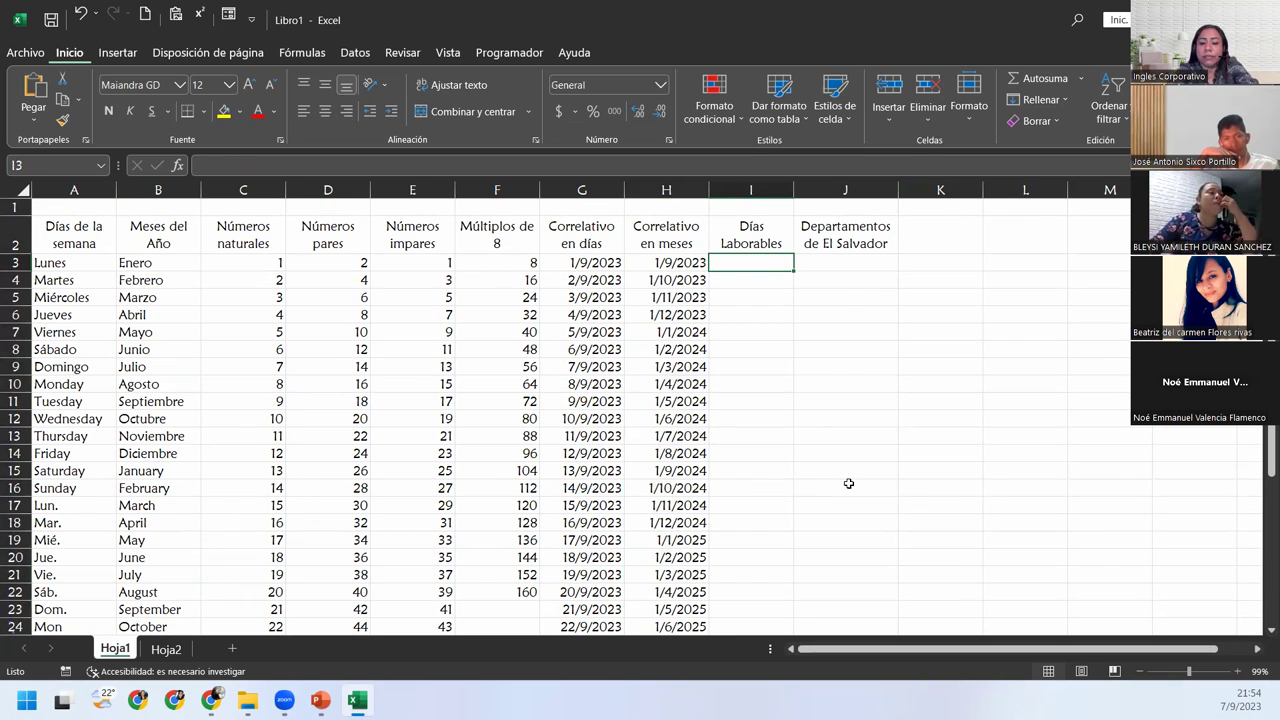
{"action": "type", "text": "01/09"}
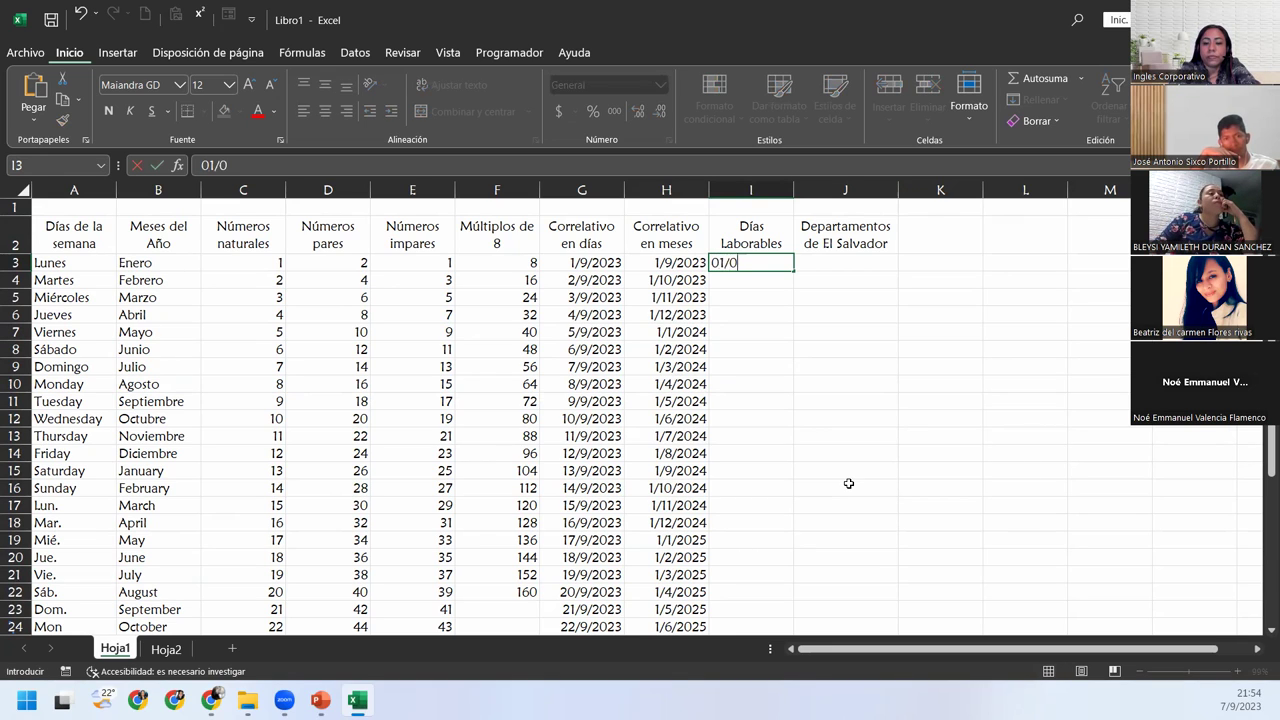
{"action": "key", "text": "BackSpace"}
{"action": "type", "text": "9"}
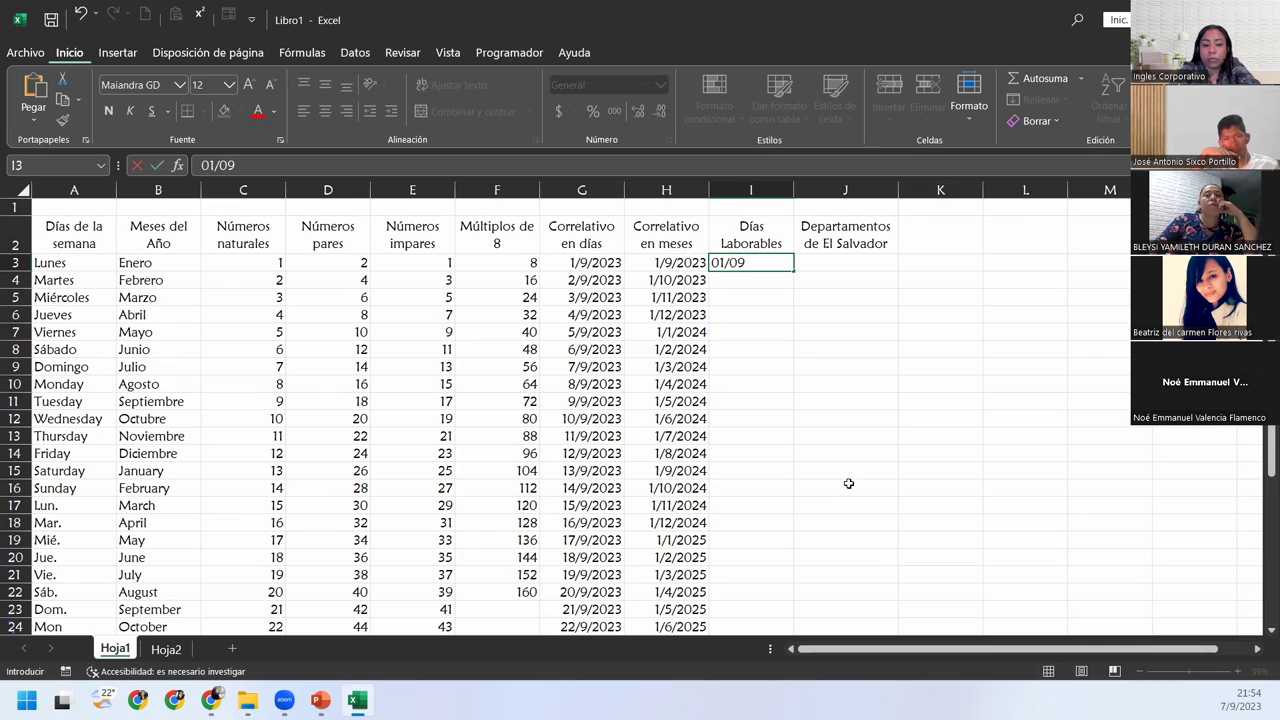
{"action": "type", "text": "/2023"}
{"action": "key", "text": "Return"}
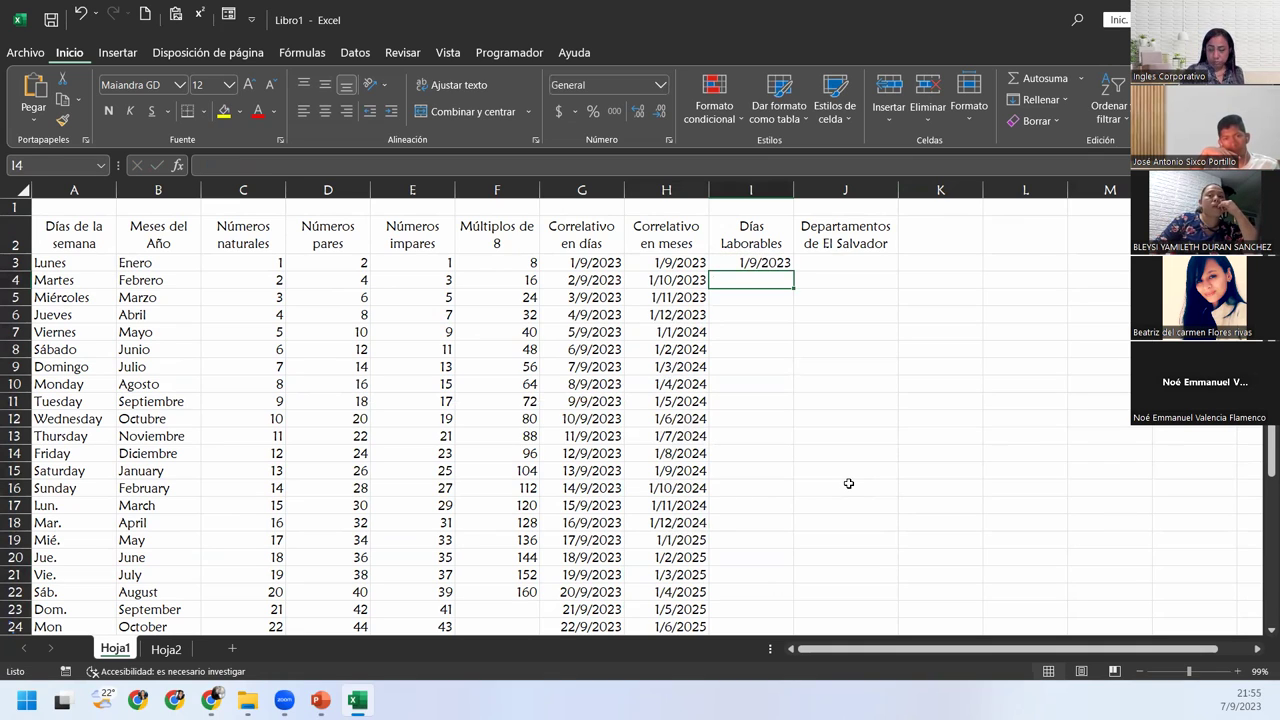
Step: Extend the date in I3 down to I38 with the "Rellenar días laborables de la semana" fill option
{"action": "left_click", "coordinate": [771, 262]}
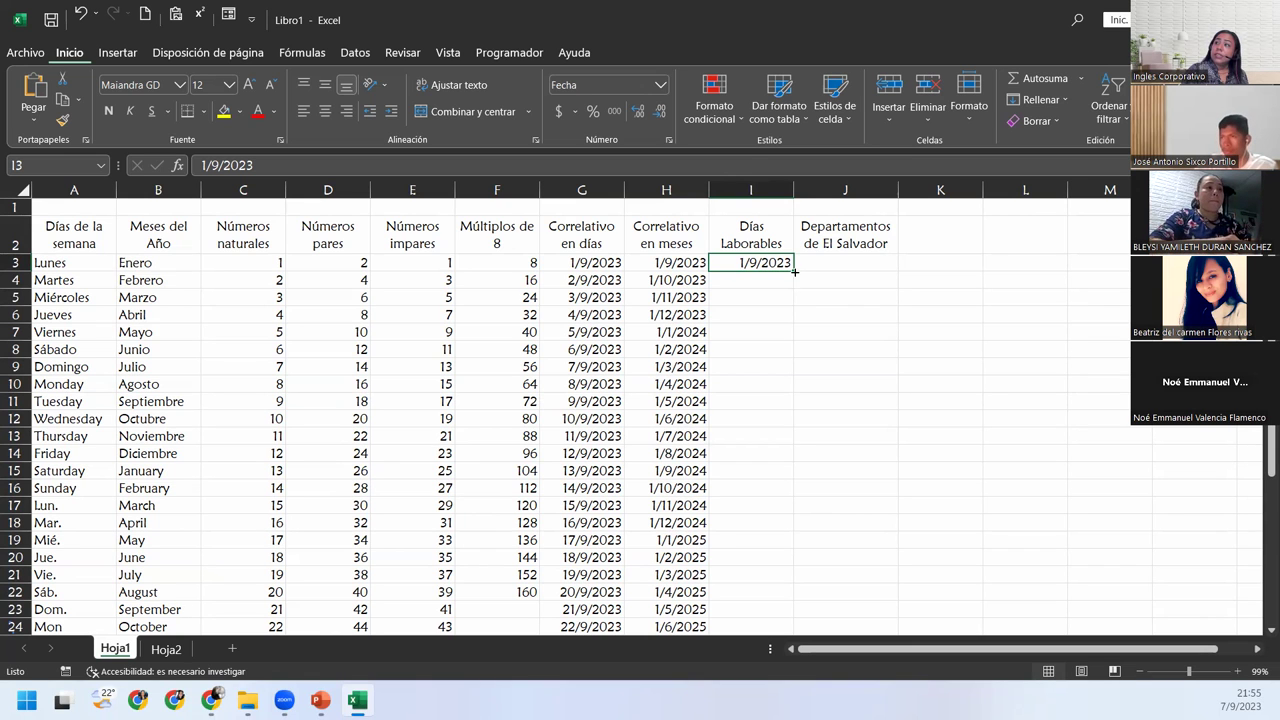
{"action": "left_click_drag", "start_coordinate": [795, 271], "coordinate": [774, 605]}
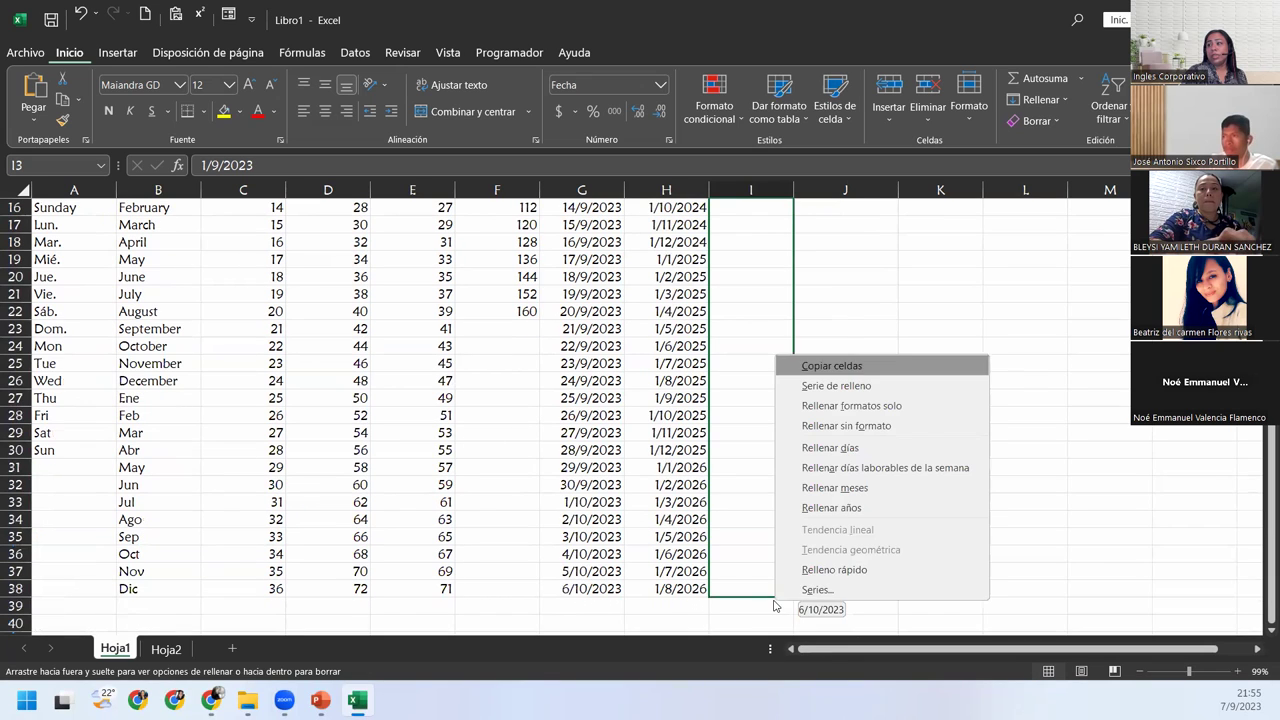
{"action": "left_click", "coordinate": [885, 468]}
Step: Apply the Fecha larga number format to I3:I38, and undo both the format and the workday fill
{"action": "left_click", "coordinate": [661, 85]}
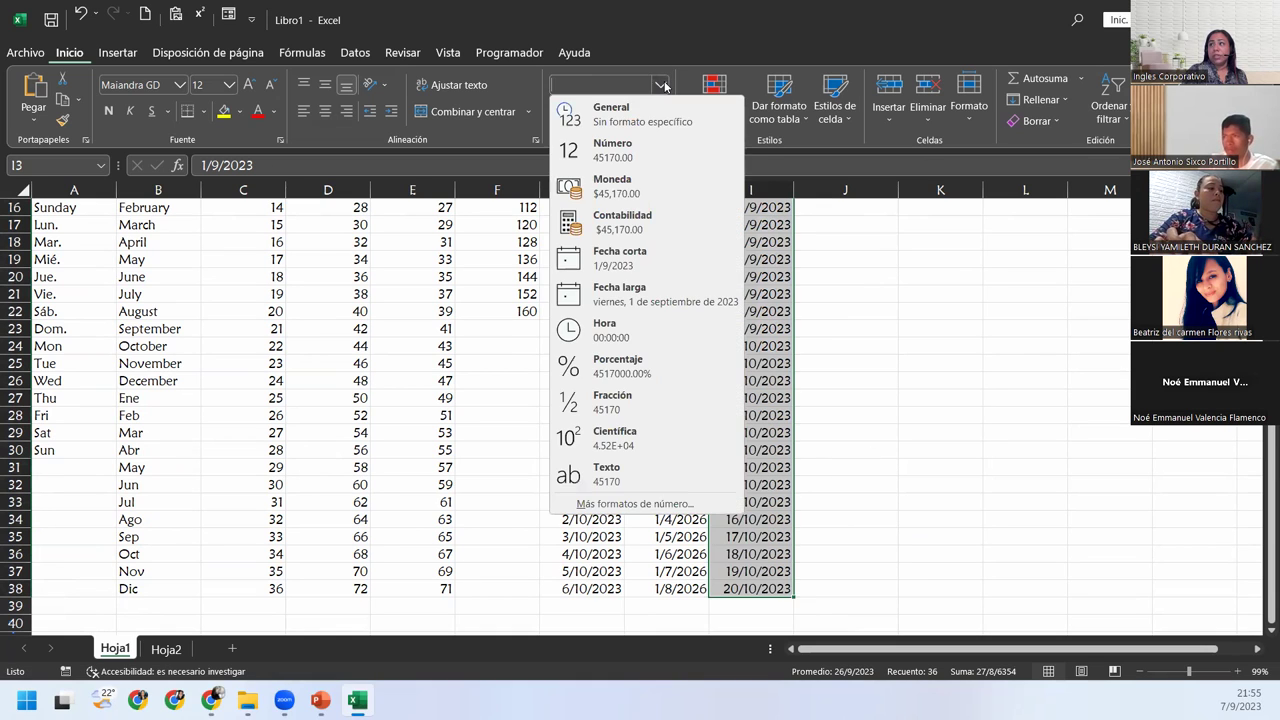
{"action": "left_click", "coordinate": [647, 302]}
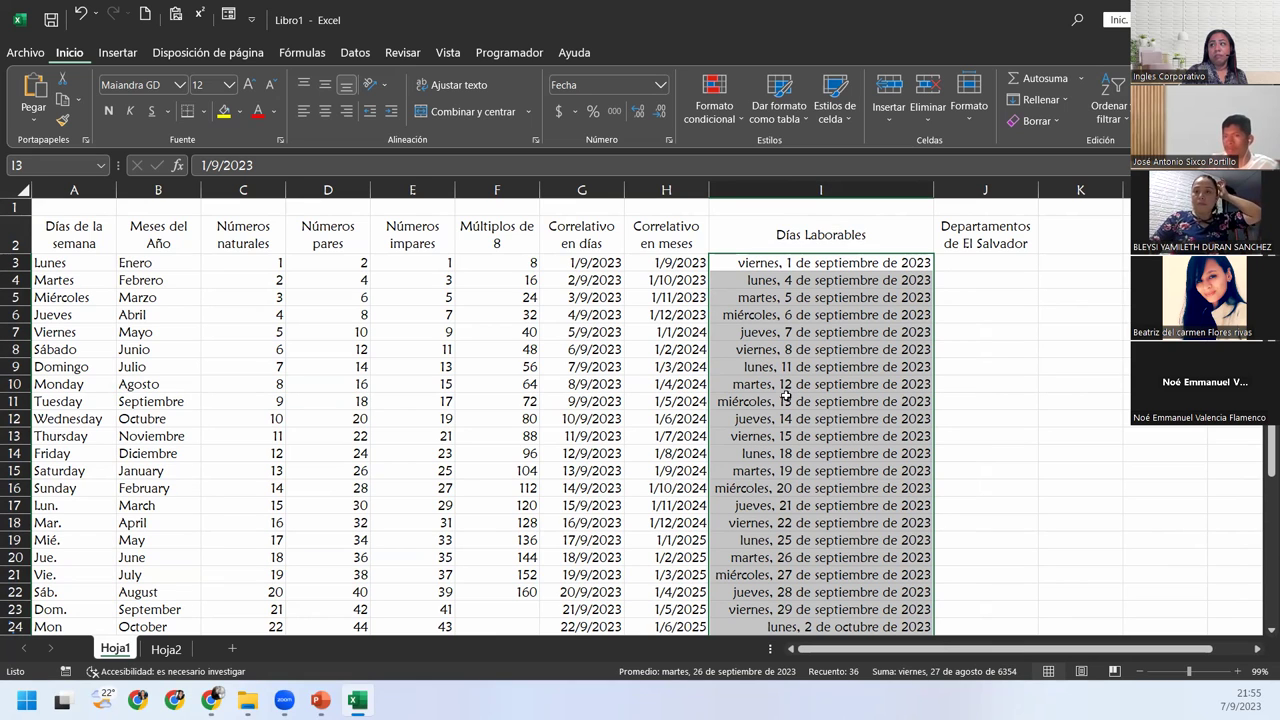
{"action": "left_click", "coordinate": [81, 16]}
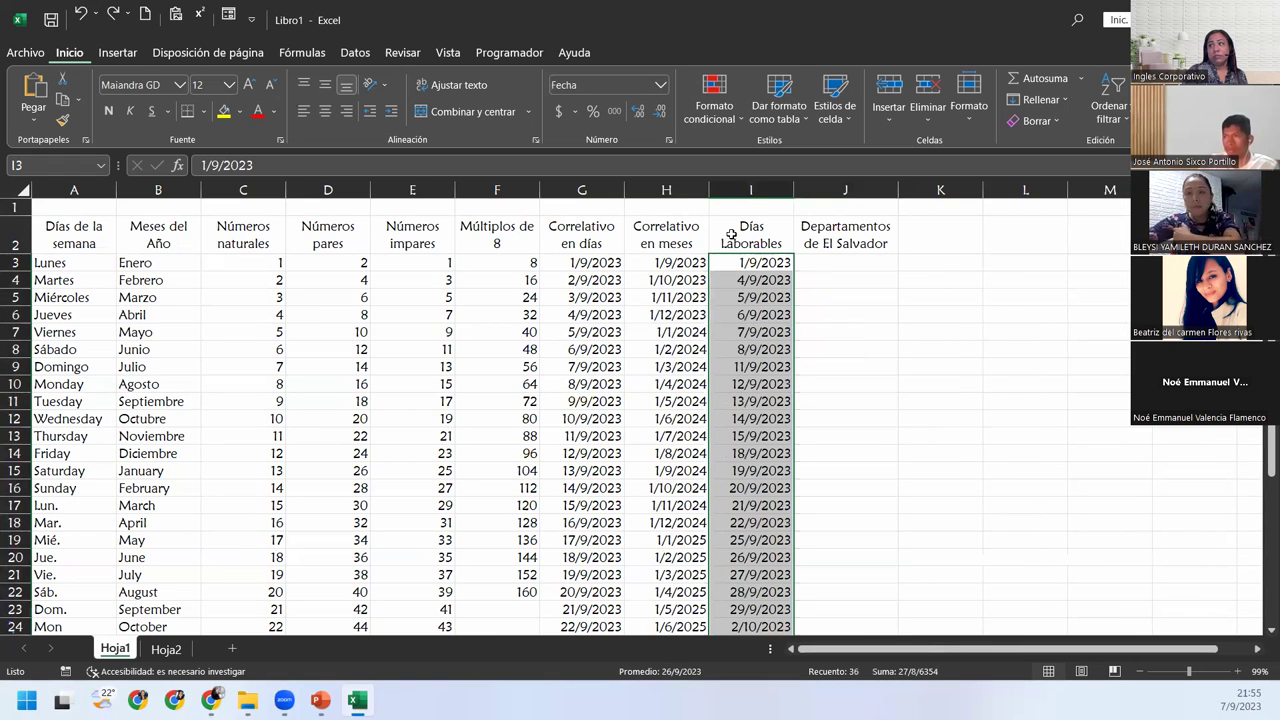
{"action": "key", "text": "ctrl+z"}
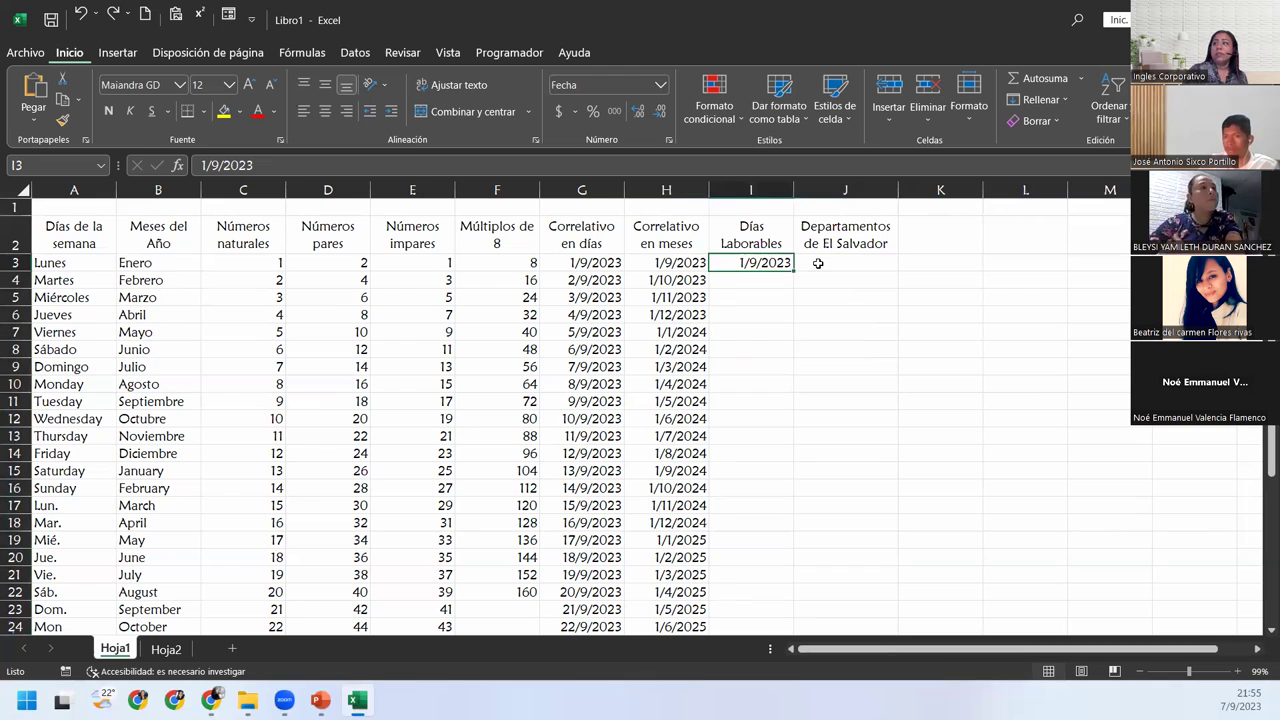
Step: Fill I3:I38 as a chronological column series with the time unit Día laborable and an increment of 1
{"action": "left_click_drag", "start_coordinate": [756, 262], "coordinate": [751, 480]}
{"action": "scroll", "coordinate": [814, 466], "scroll_direction": "up", "scroll_amount": 6}
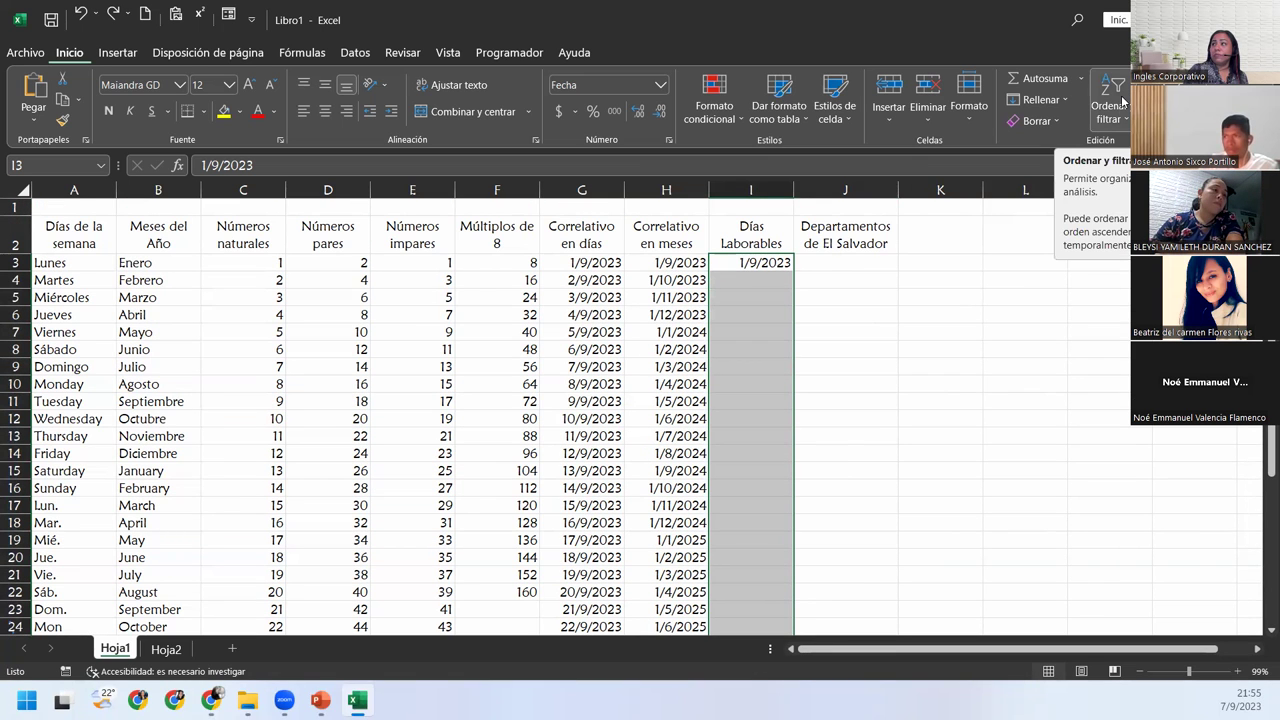
{"action": "left_click", "coordinate": [1068, 99]}
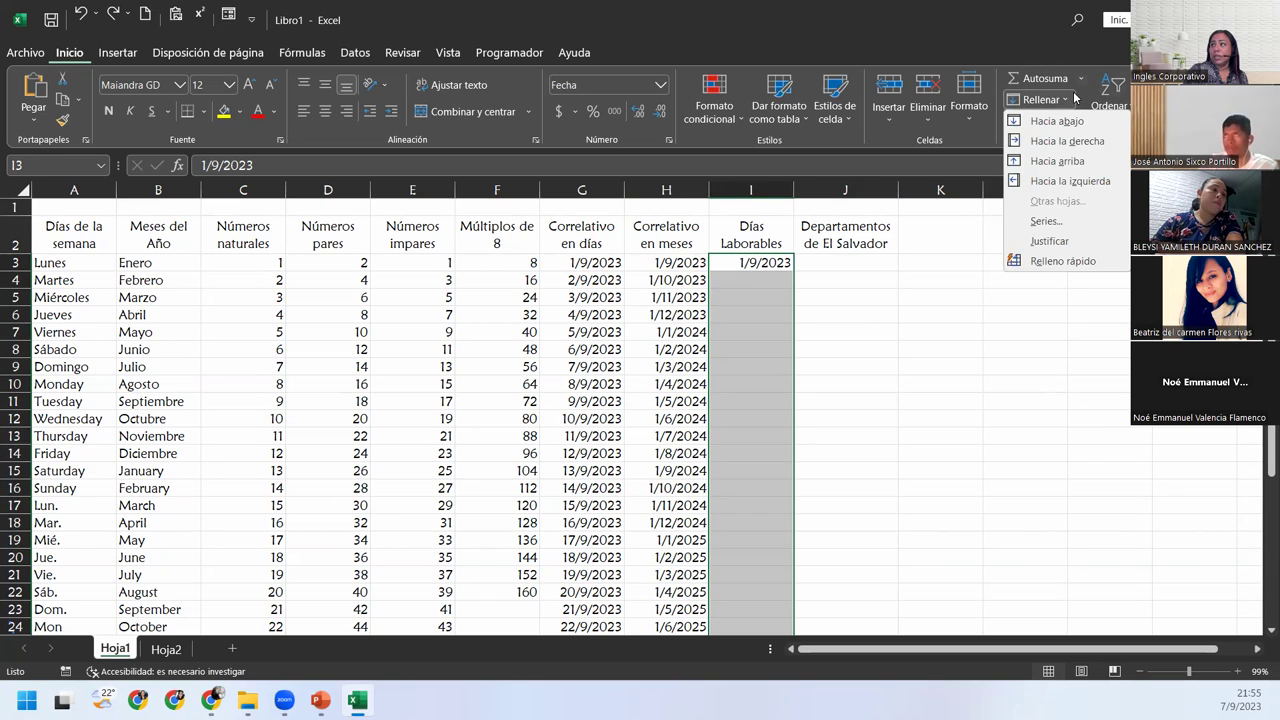
{"action": "left_click", "coordinate": [1062, 222]}
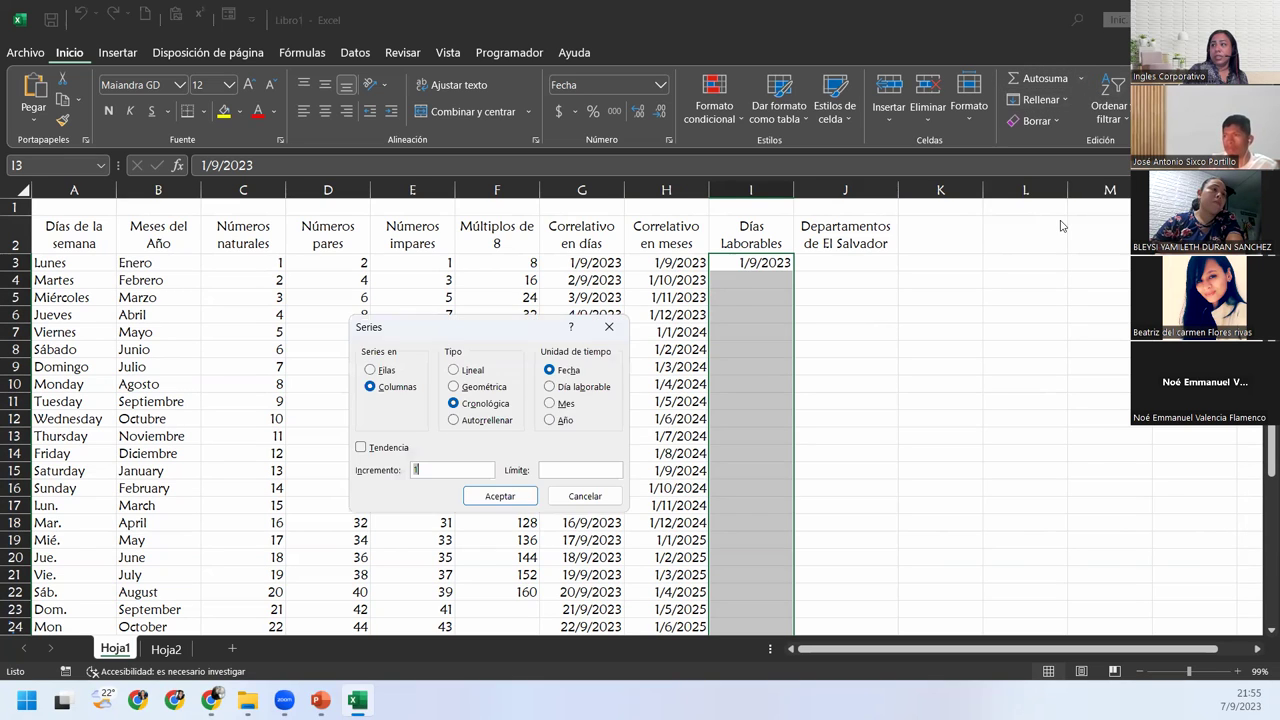
{"action": "left_click", "coordinate": [563, 394]}
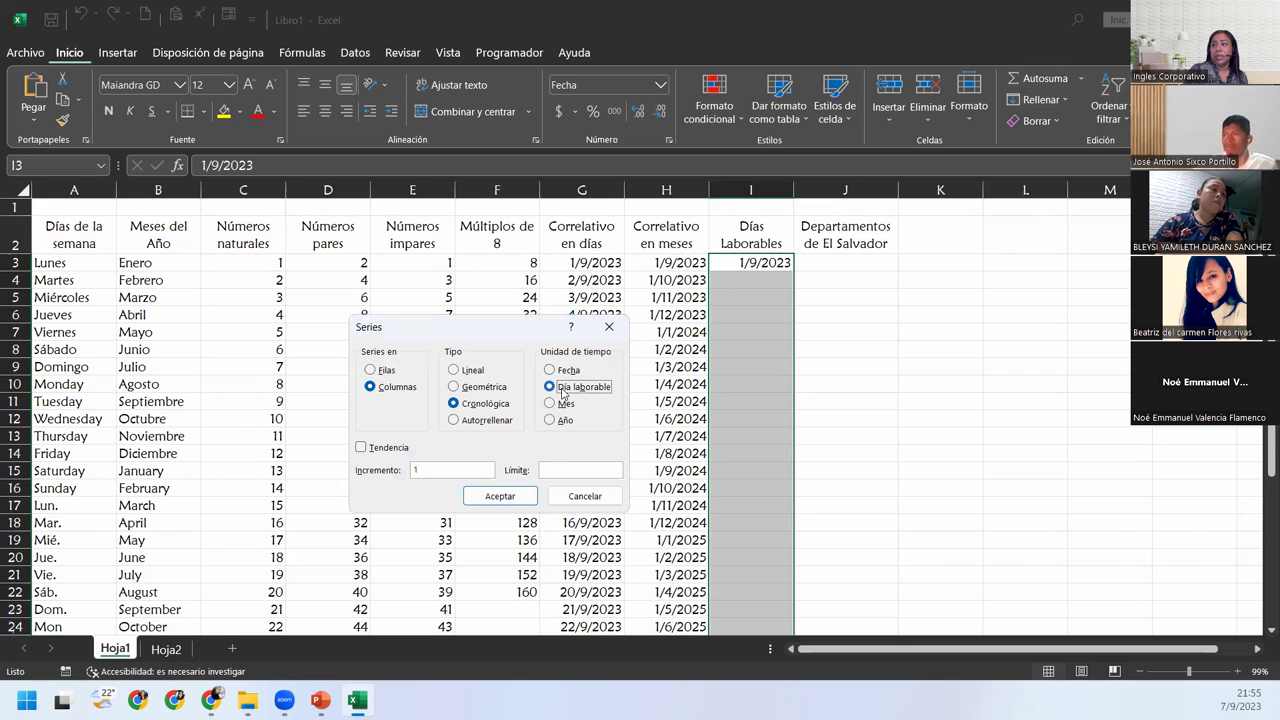
{"action": "left_click", "coordinate": [499, 496]}
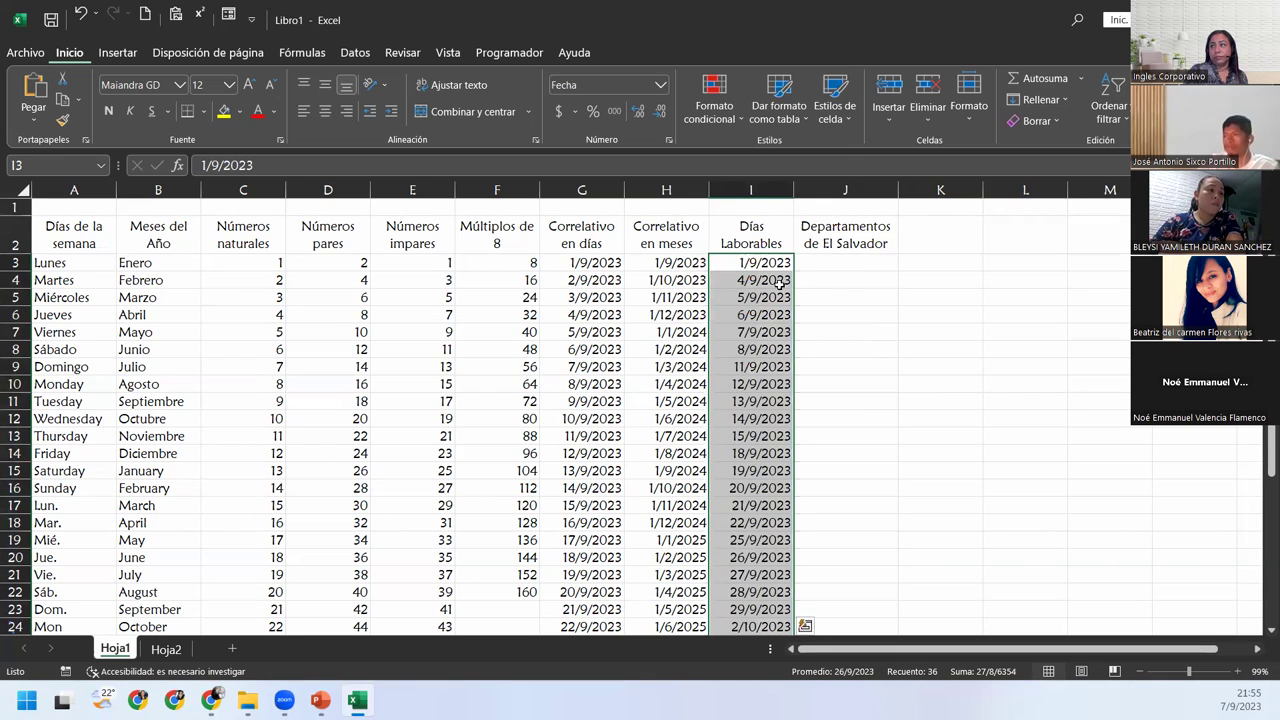
{"action": "left_click", "coordinate": [760, 366]}
{"action": "scroll", "coordinate": [745, 330], "scroll_direction": "down", "scroll_amount": 4}
{"action": "scroll", "coordinate": [740, 326], "scroll_direction": "up", "scroll_amount": 2}
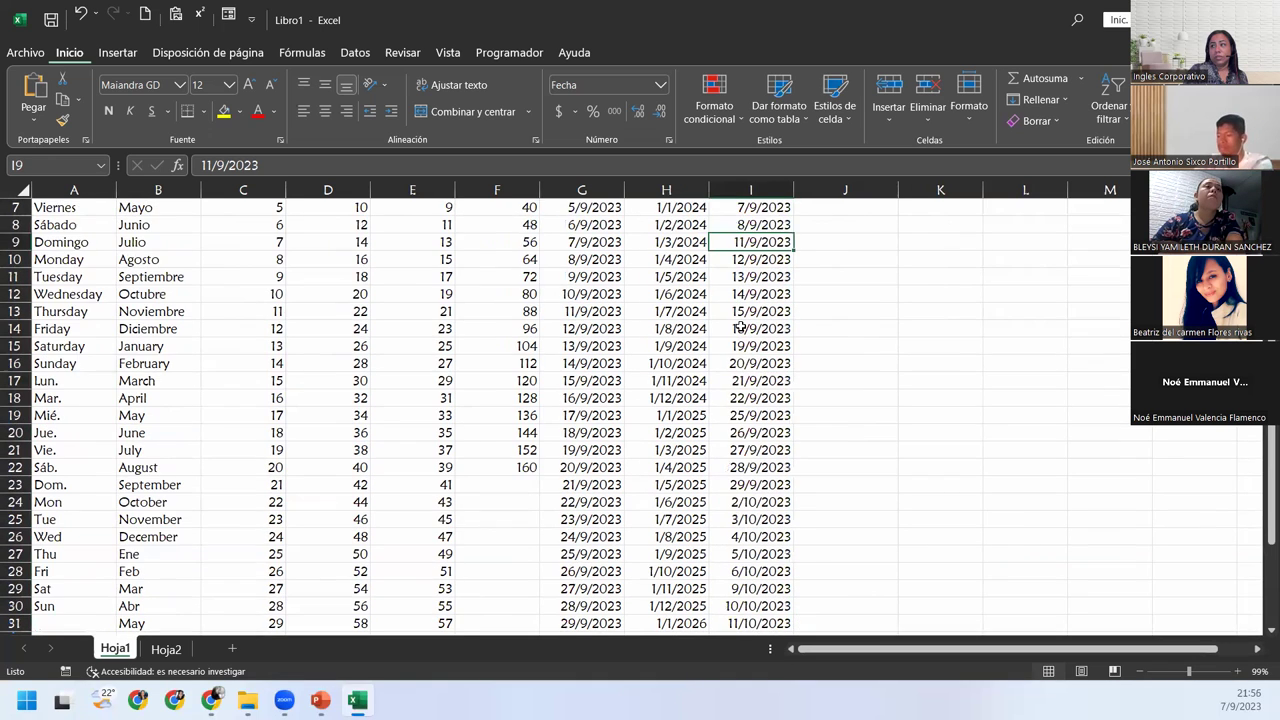
{"action": "scroll", "coordinate": [740, 326], "scroll_direction": "up", "scroll_amount": 2}
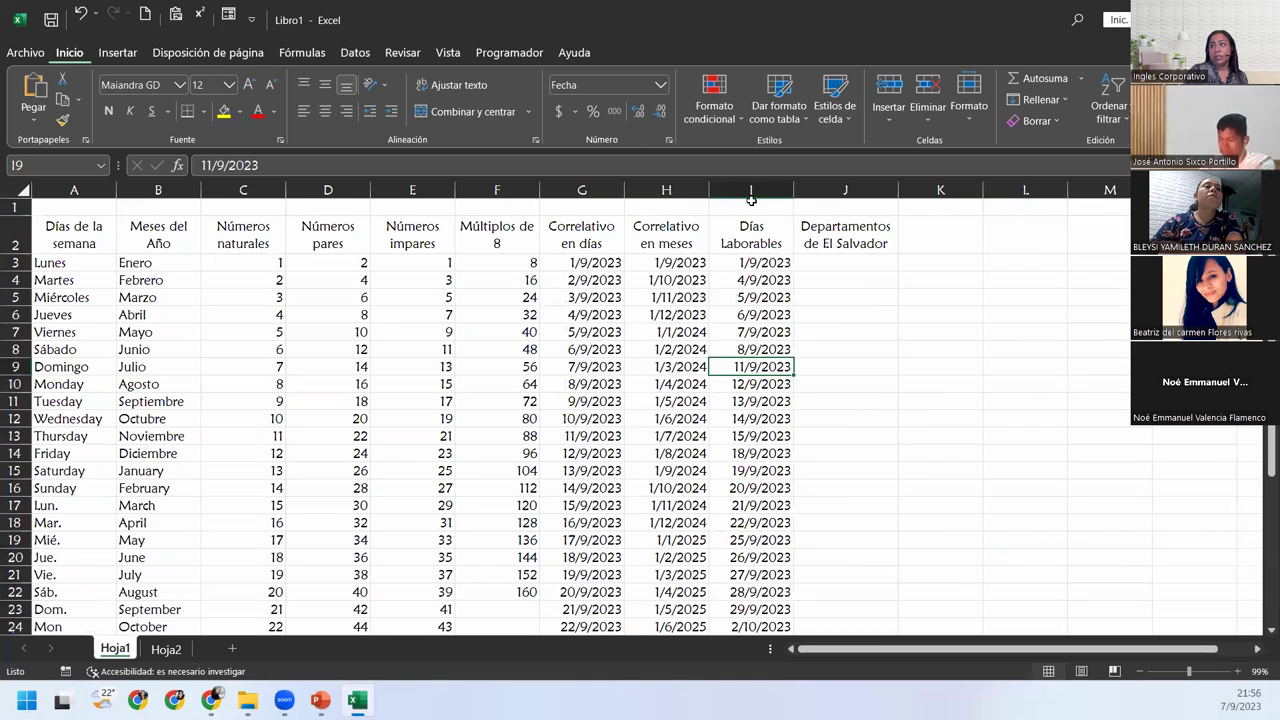
Step: Select the workday dates in I3:I38 and open their full number format settings
{"action": "left_click", "coordinate": [764, 250]}
{"action": "left_click", "coordinate": [762, 258]}
{"action": "key", "text": "ctrl+shift+Down"}
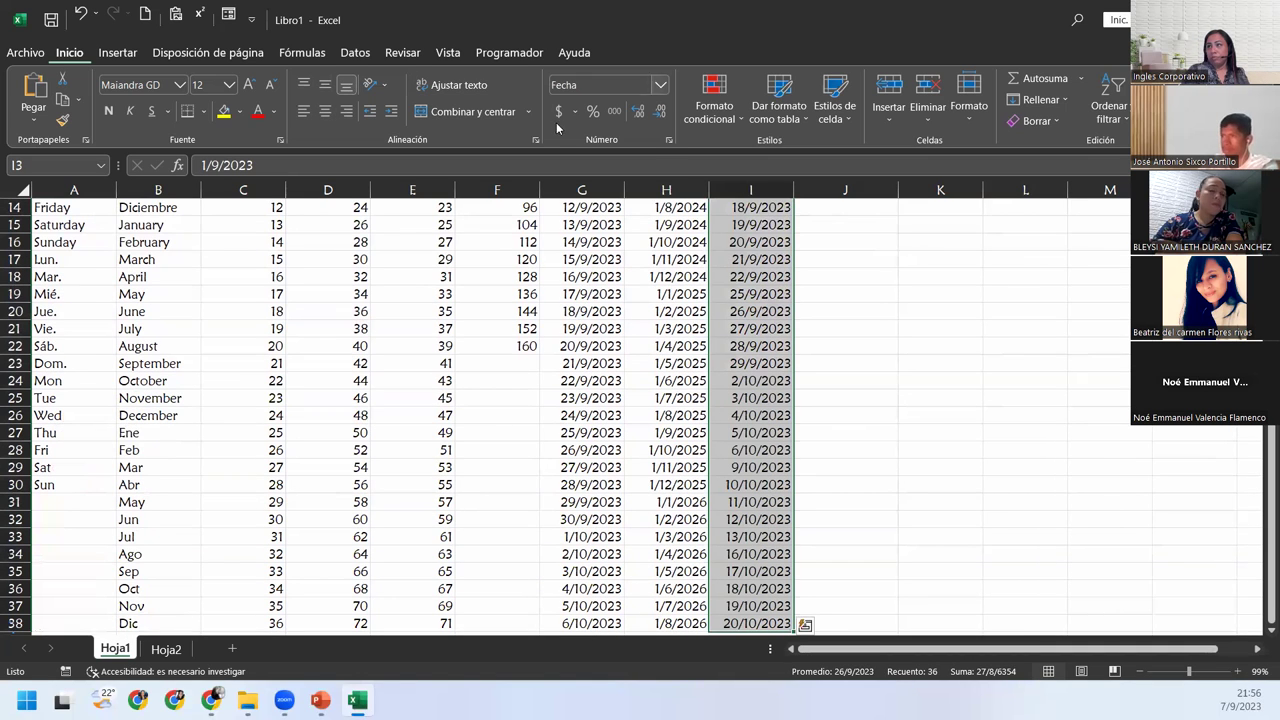
{"action": "left_click", "coordinate": [668, 143]}
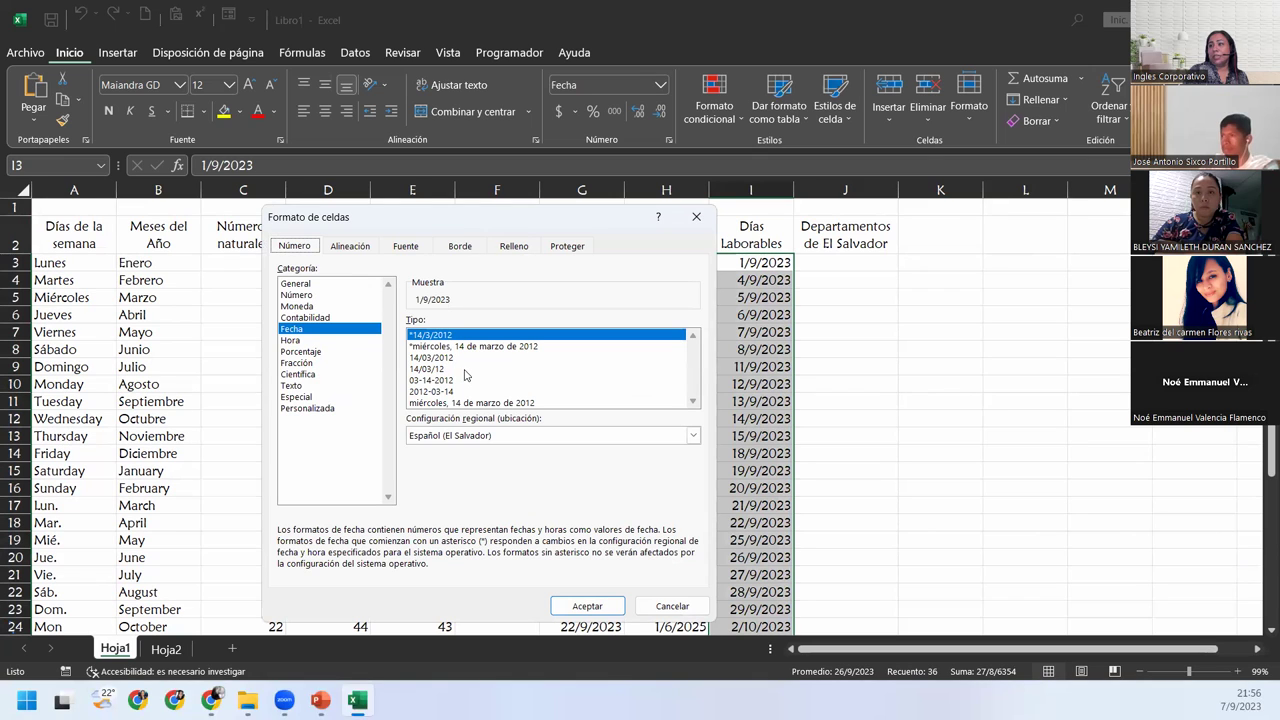
Step: Preview personalized number formats such as mmm-yy and d-mmm-yy on the workday dates in I3:I38
{"action": "left_click", "coordinate": [326, 408]}
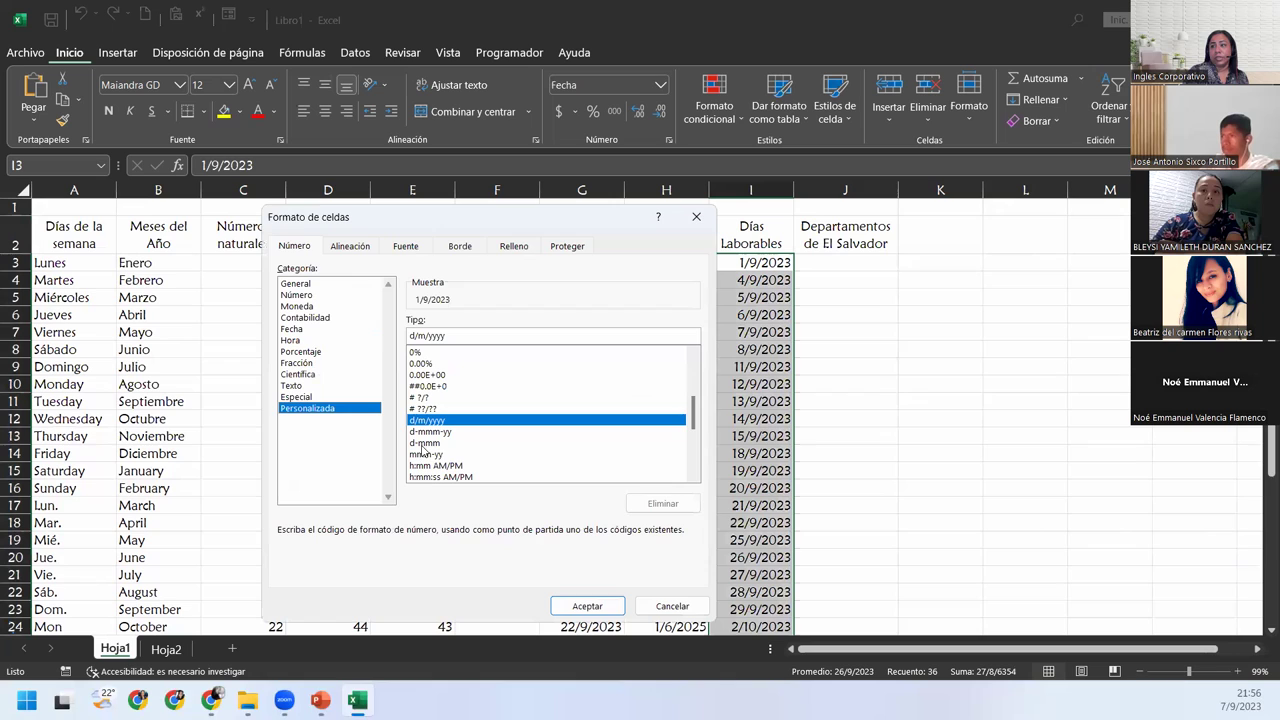
{"action": "left_click", "coordinate": [424, 455]}
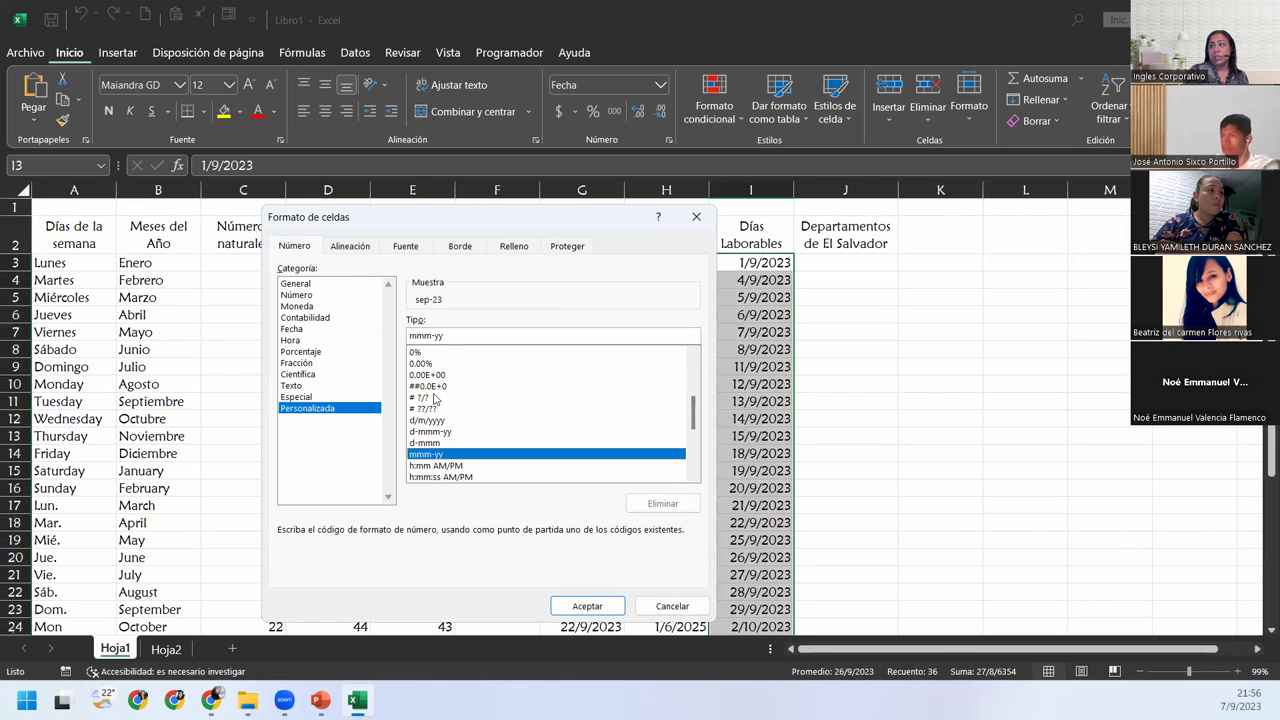
{"action": "left_click", "coordinate": [436, 431]}
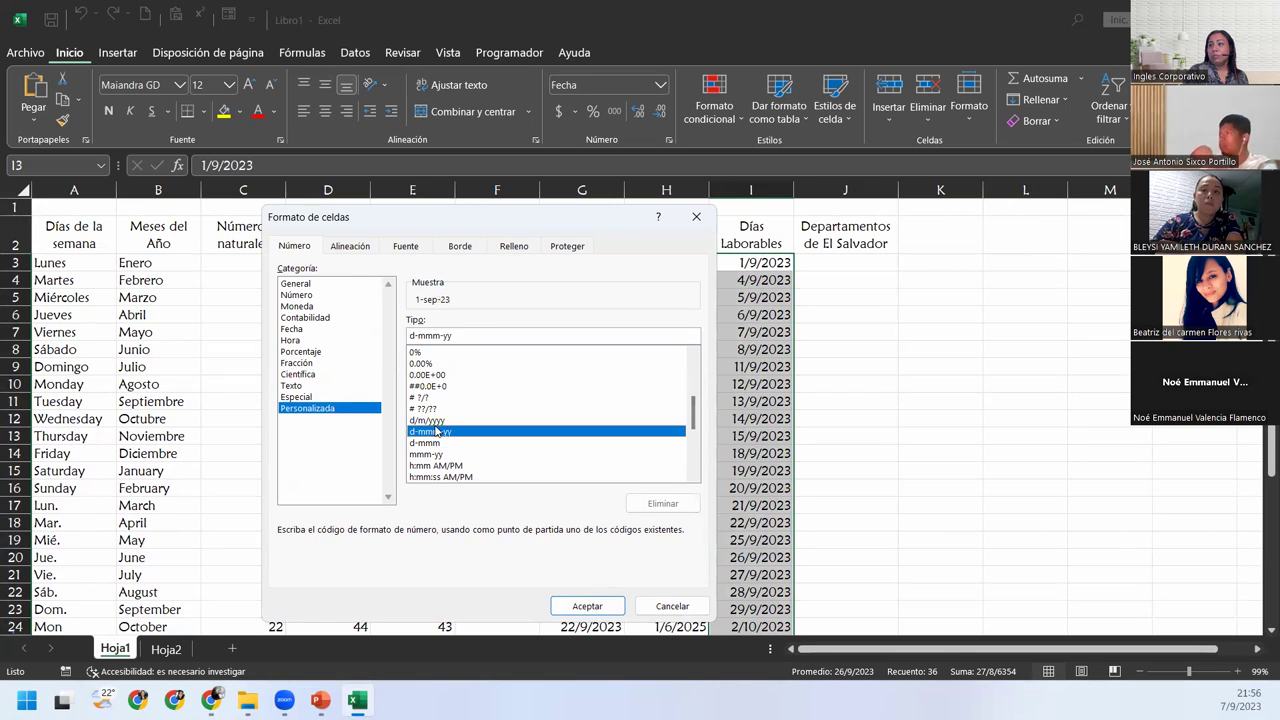
{"action": "left_click", "coordinate": [436, 454]}
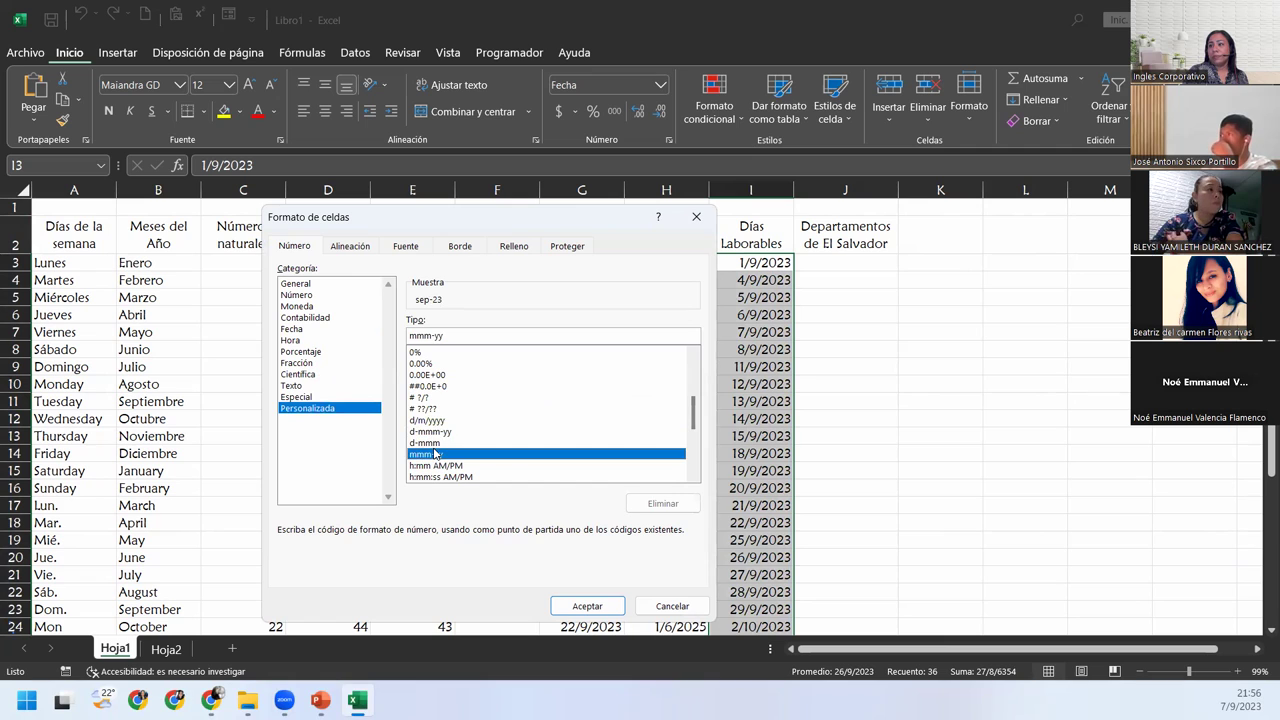
{"action": "scroll", "coordinate": [436, 454], "scroll_direction": "down", "scroll_amount": 3}
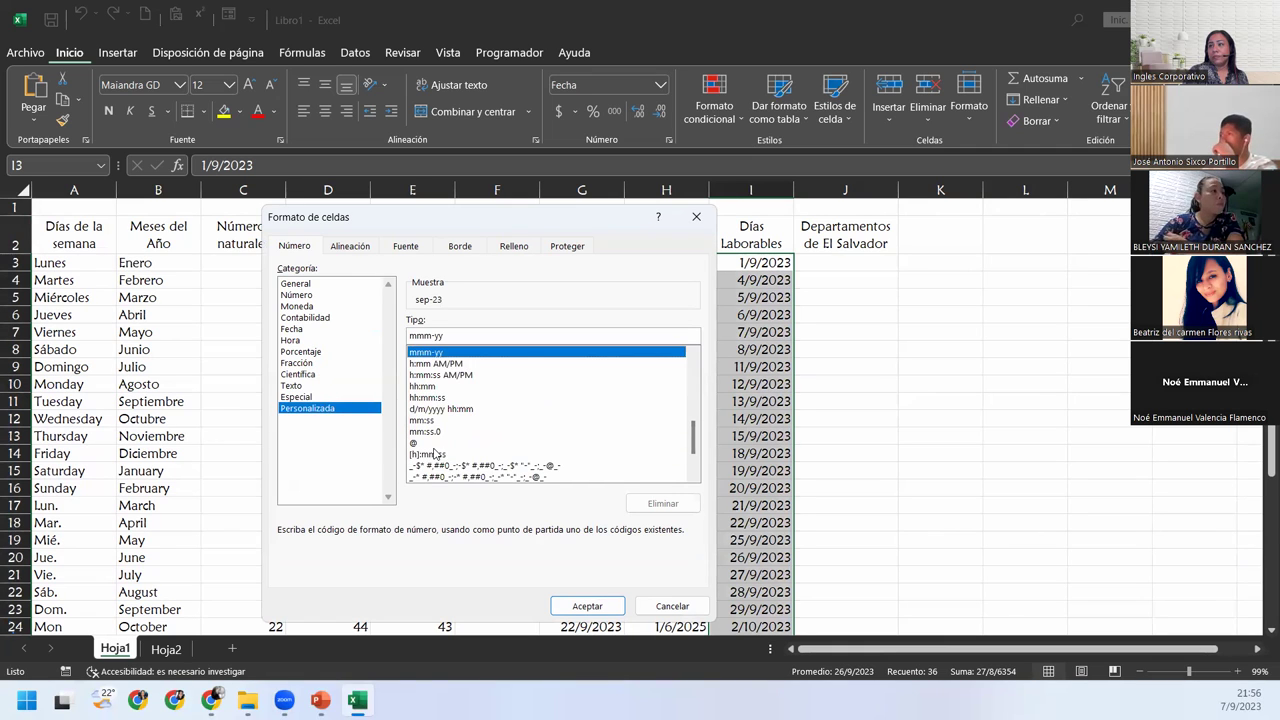
{"action": "left_click", "coordinate": [437, 409]}
{"action": "left_click", "coordinate": [441, 387]}
{"action": "scroll", "coordinate": [440, 389], "scroll_direction": "up", "scroll_amount": 3}
{"action": "scroll", "coordinate": [440, 395], "scroll_direction": "down", "scroll_amount": 2}
{"action": "left_click", "coordinate": [440, 431]}
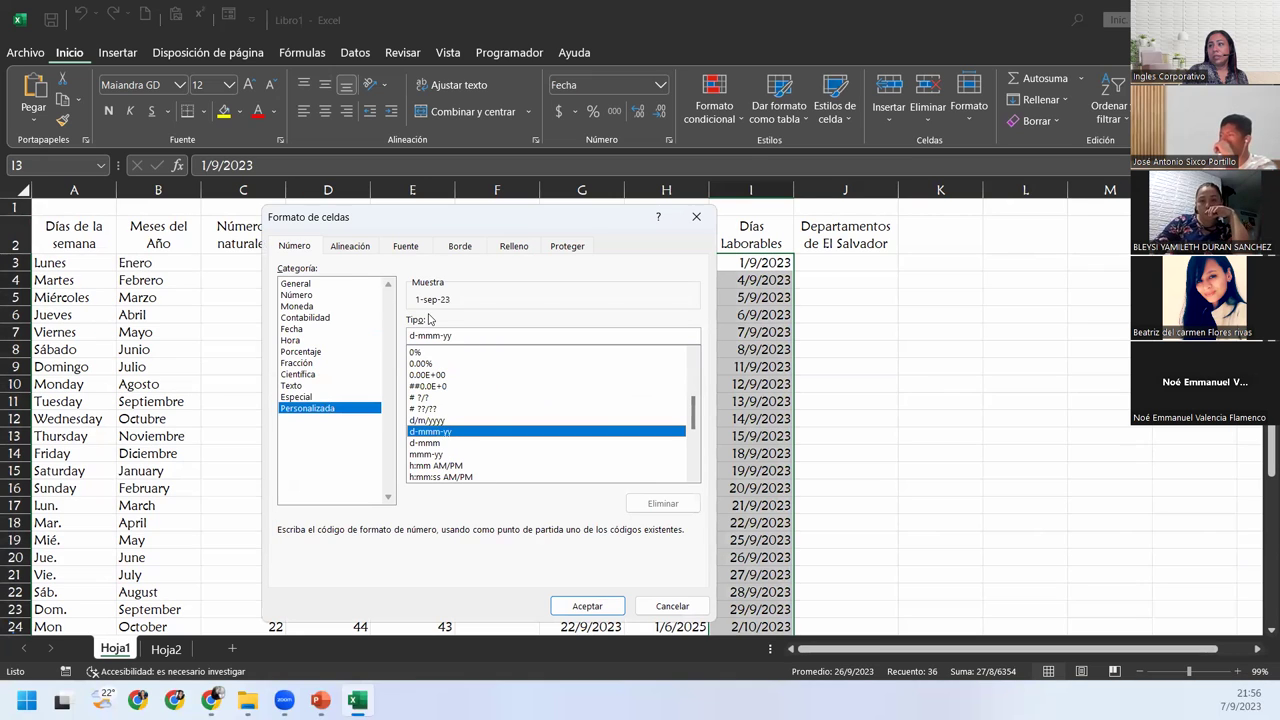
{"action": "scroll", "coordinate": [460, 445], "scroll_direction": "down", "scroll_amount": 2}
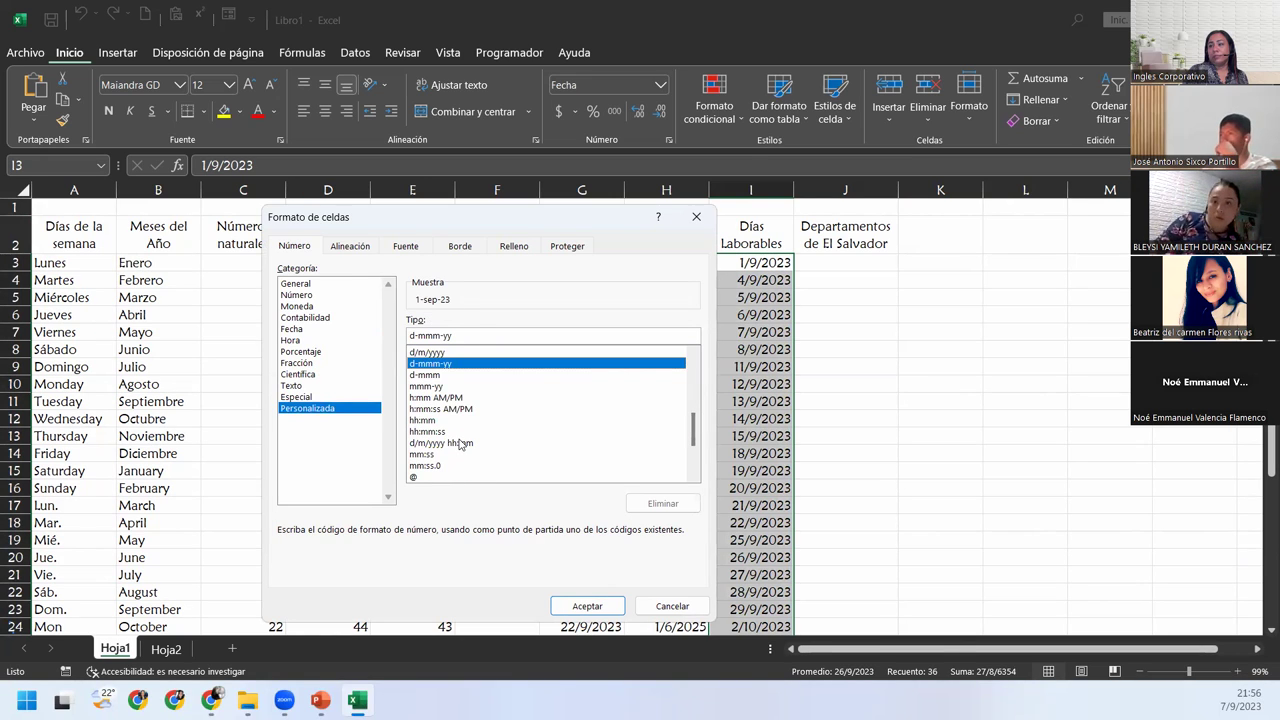
{"action": "scroll", "coordinate": [460, 445], "scroll_direction": "up", "scroll_amount": 2}
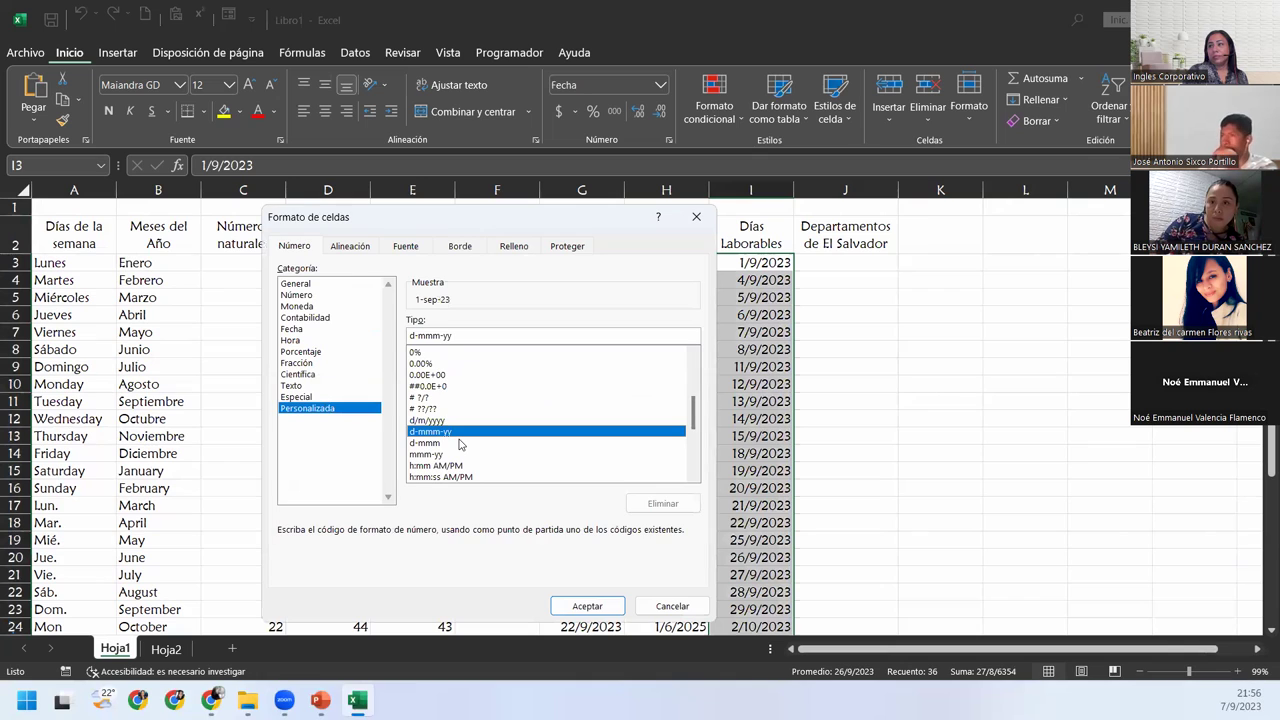
{"action": "scroll", "coordinate": [460, 445], "scroll_direction": "down", "scroll_amount": 2}
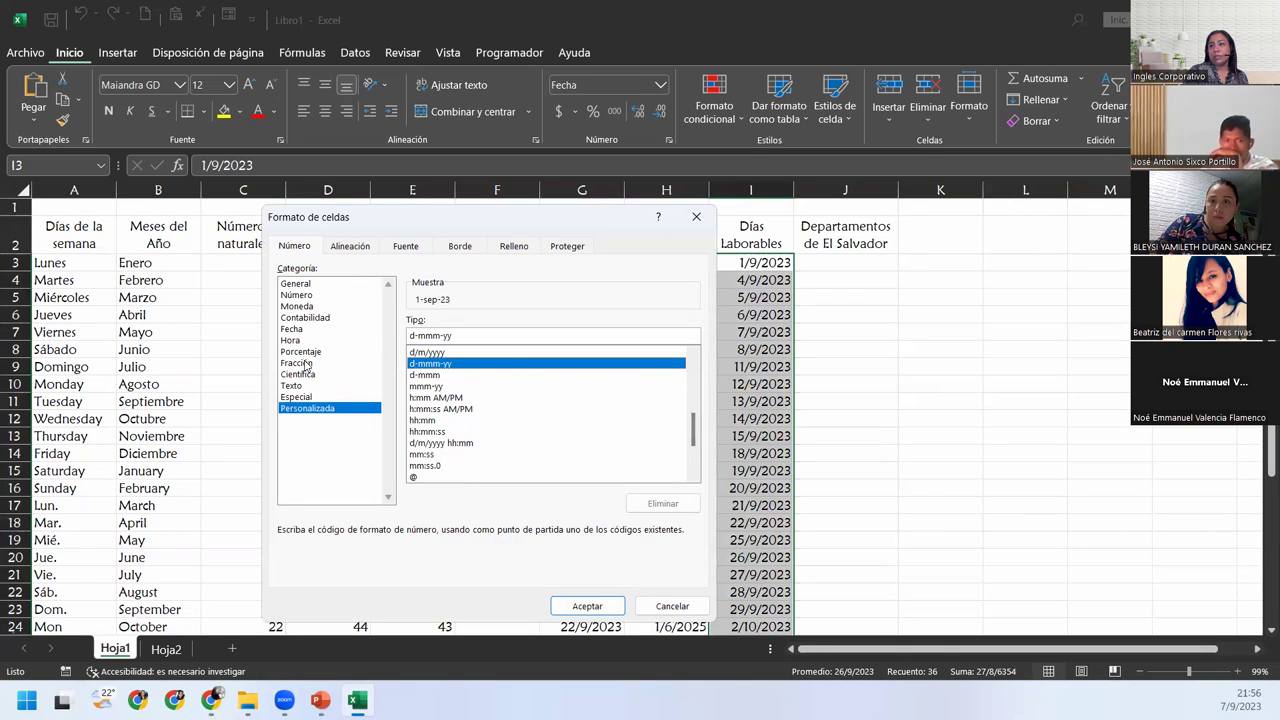
Step: Preview the long weekday date type, its custom code, and the d/m/yyyy hh:mm and h:mm AM/PM formats on the workday dates
{"action": "left_click", "coordinate": [305, 330]}
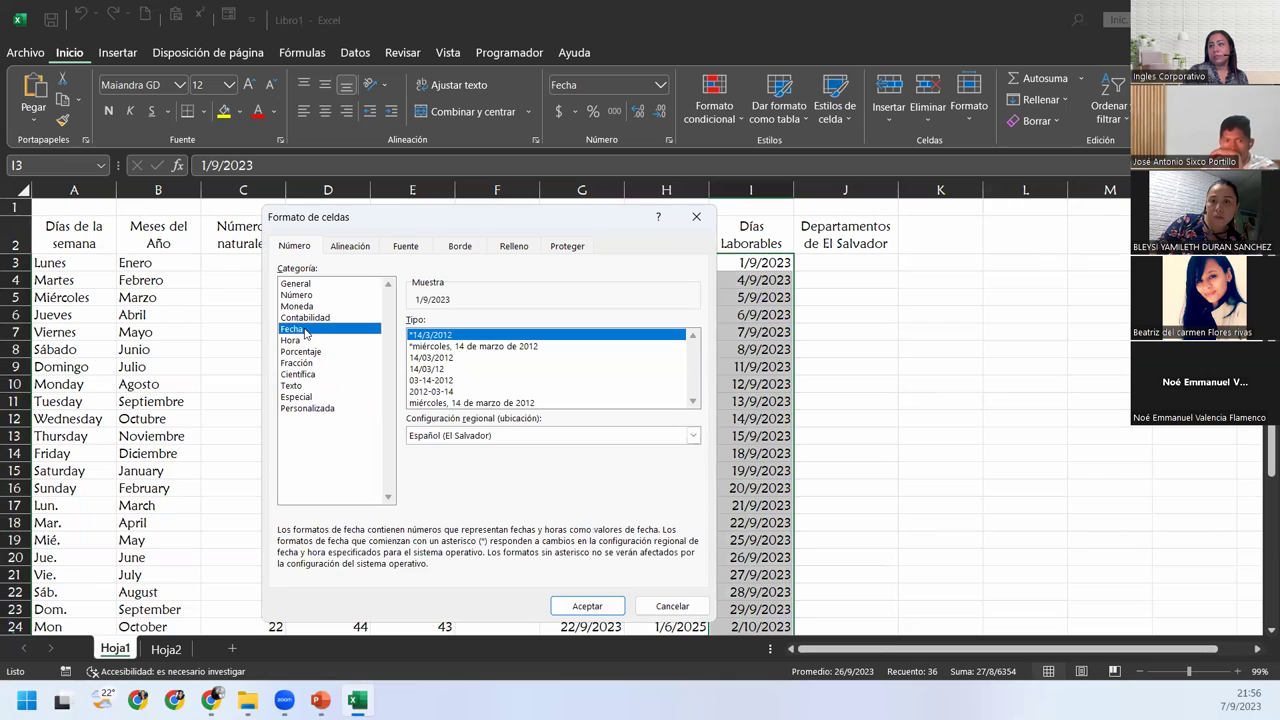
{"action": "left_click", "coordinate": [447, 402]}
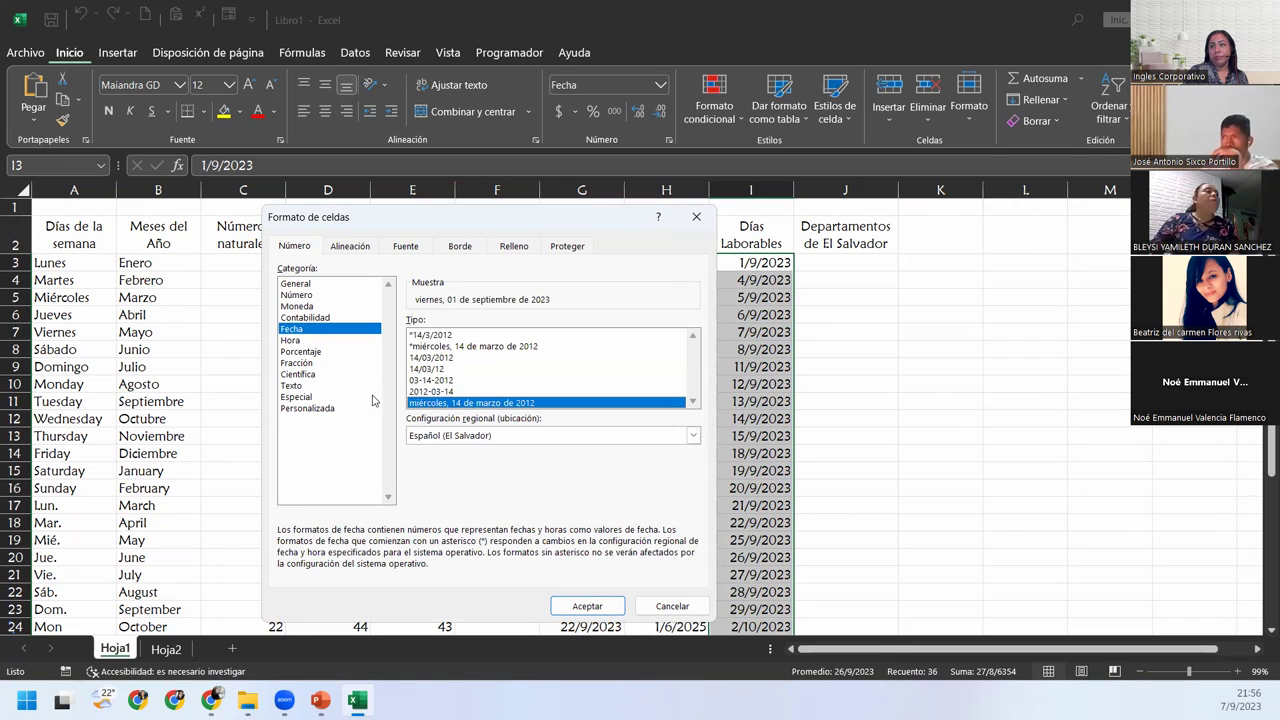
{"action": "left_click", "coordinate": [326, 408]}
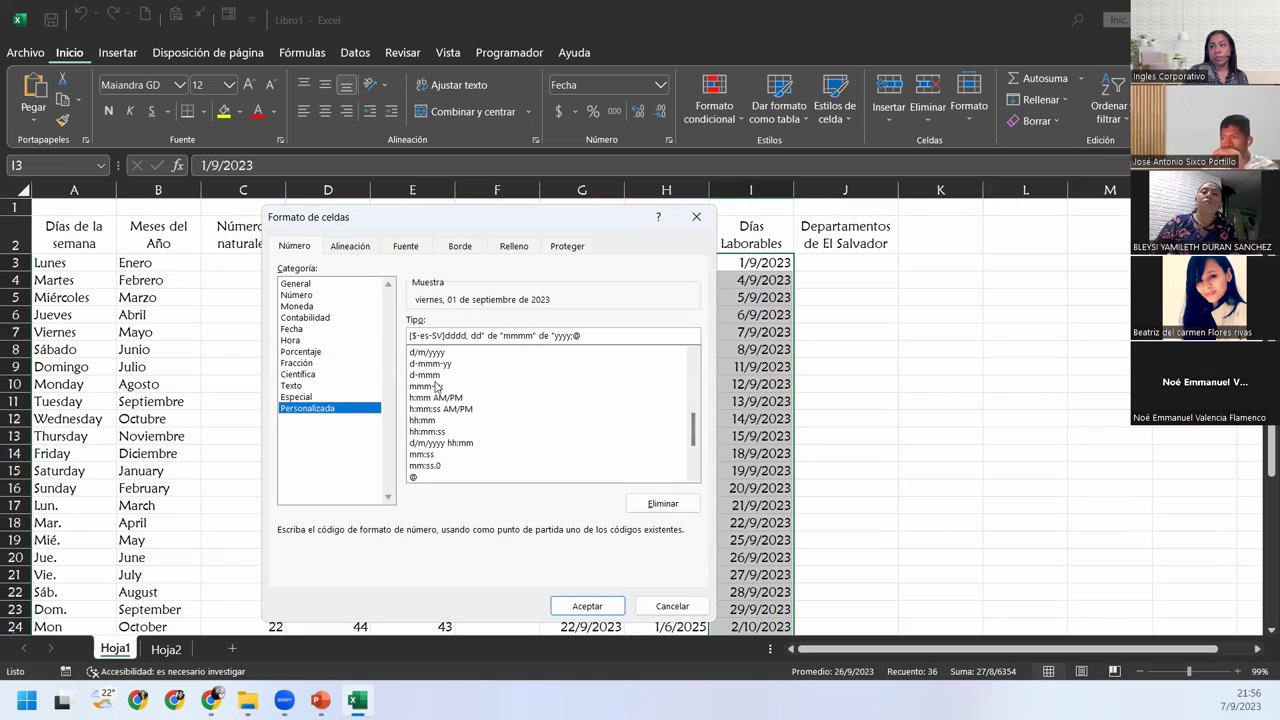
{"action": "left_click", "coordinate": [436, 443]}
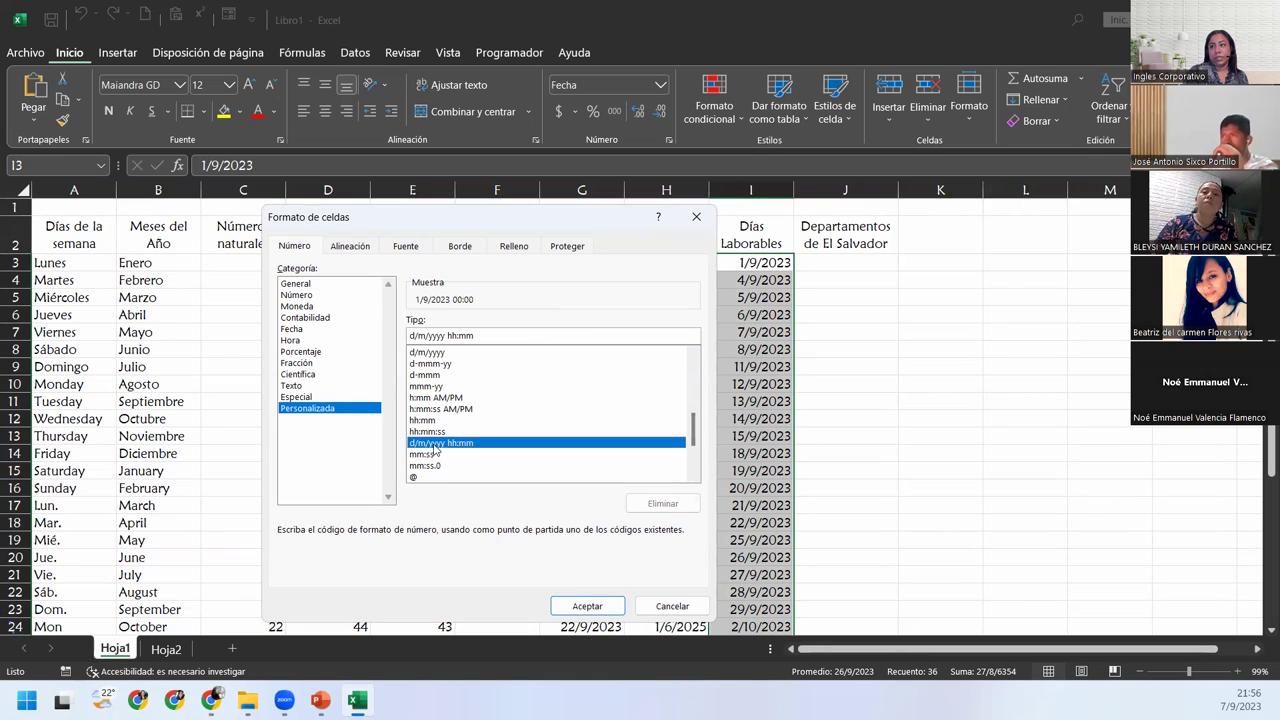
{"action": "left_click", "coordinate": [435, 398]}
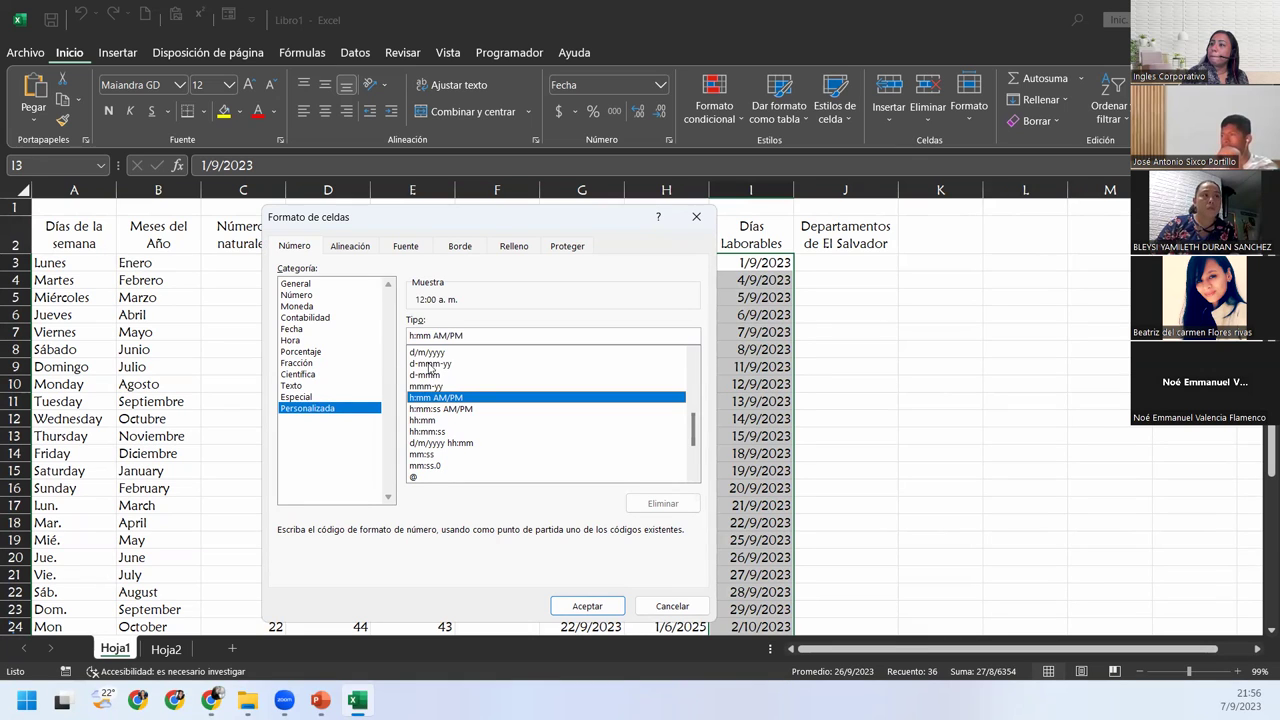
Step: Try the day codes dd, ddd and dddd in the custom d-mmm-yy format, and discard the format changes
{"action": "left_click", "coordinate": [430, 364]}
{"action": "left_click", "coordinate": [417, 335]}
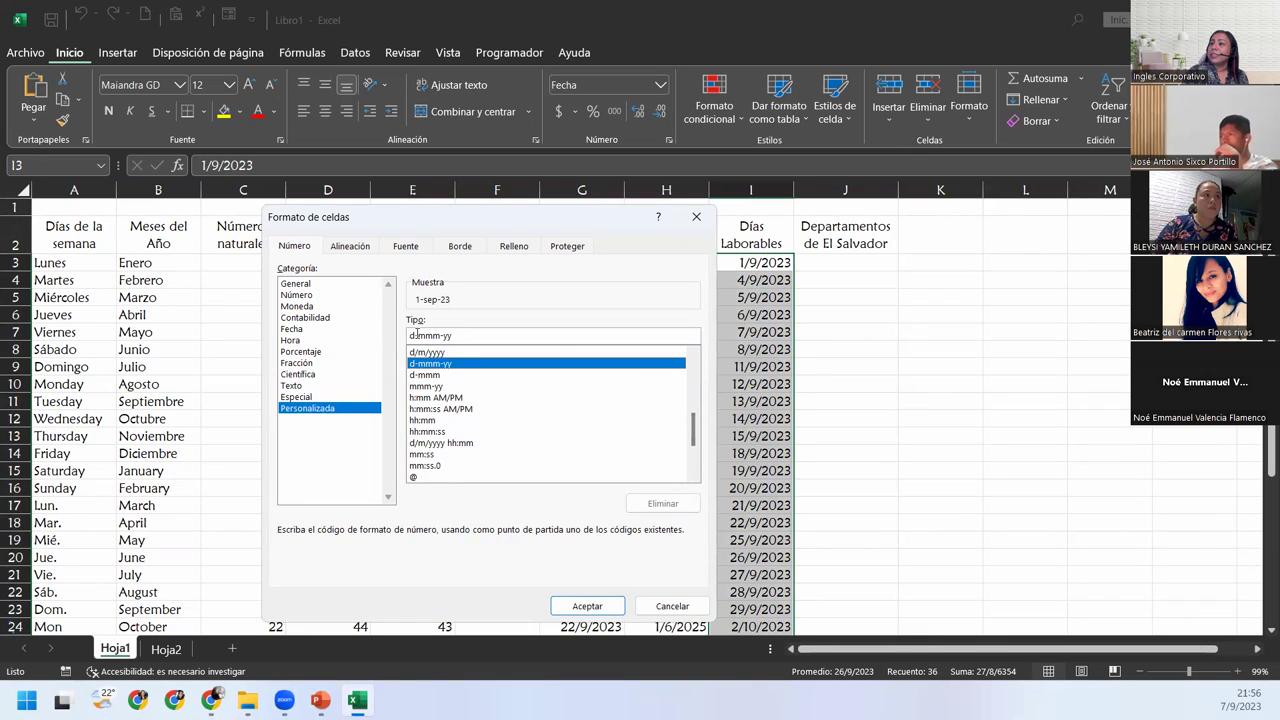
{"action": "type", "text": "d"}
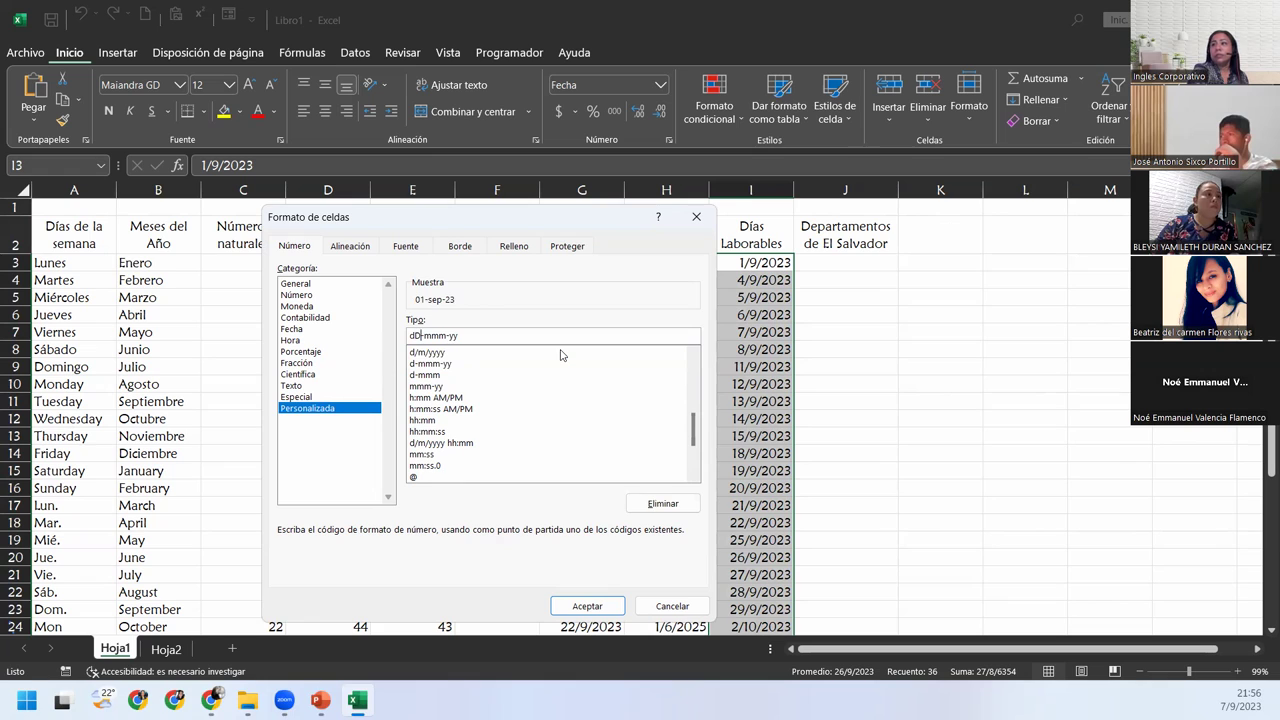
{"action": "key", "text": "BackSpace"}
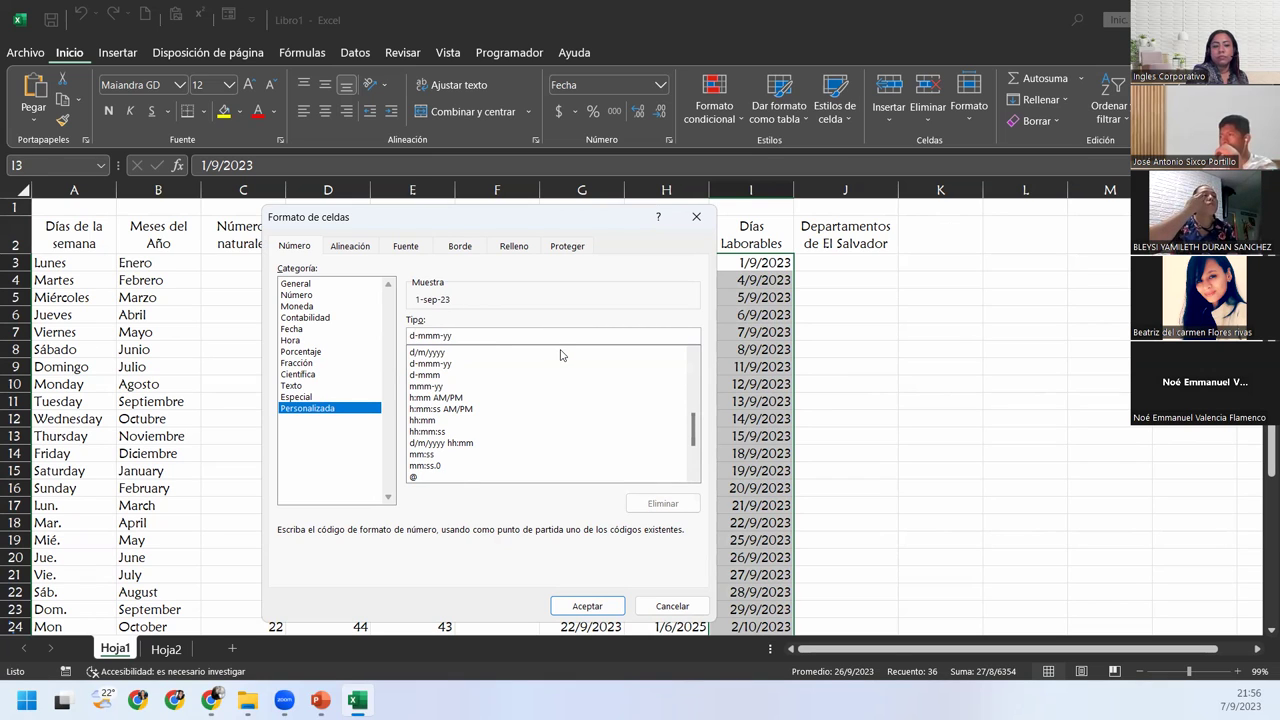
{"action": "type", "text": "dd"}
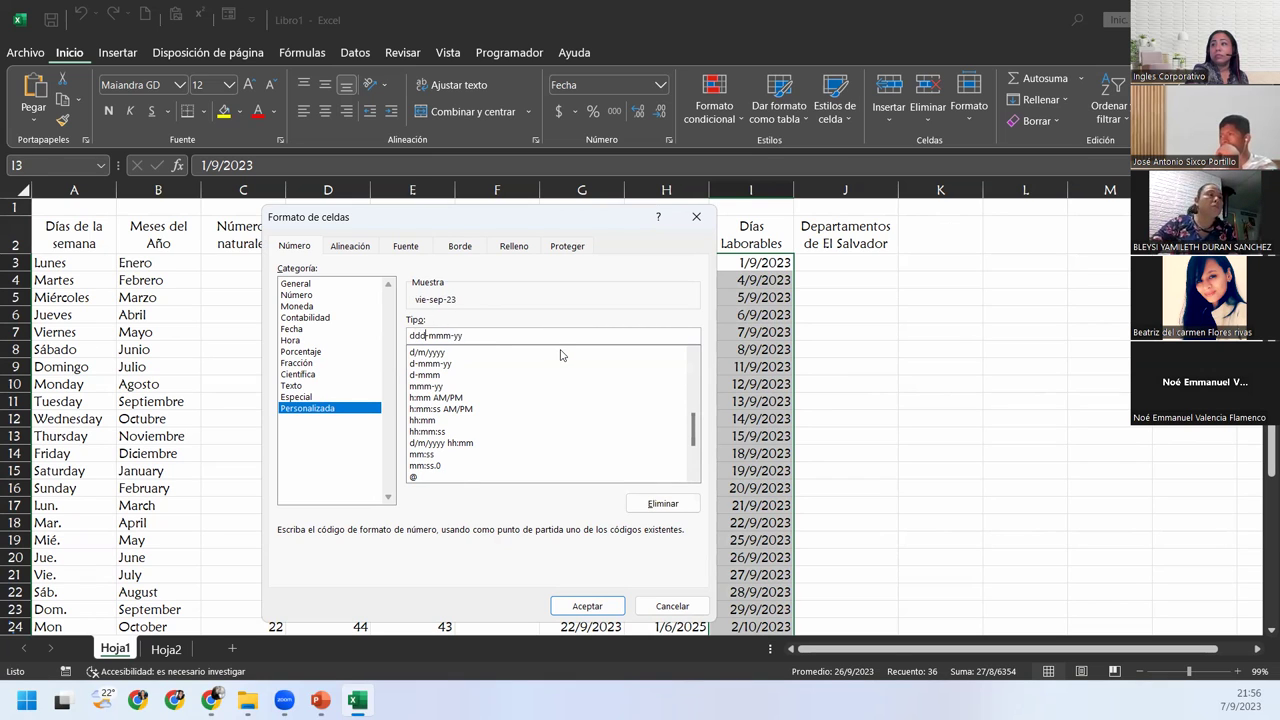
{"action": "type", "text": "d"}
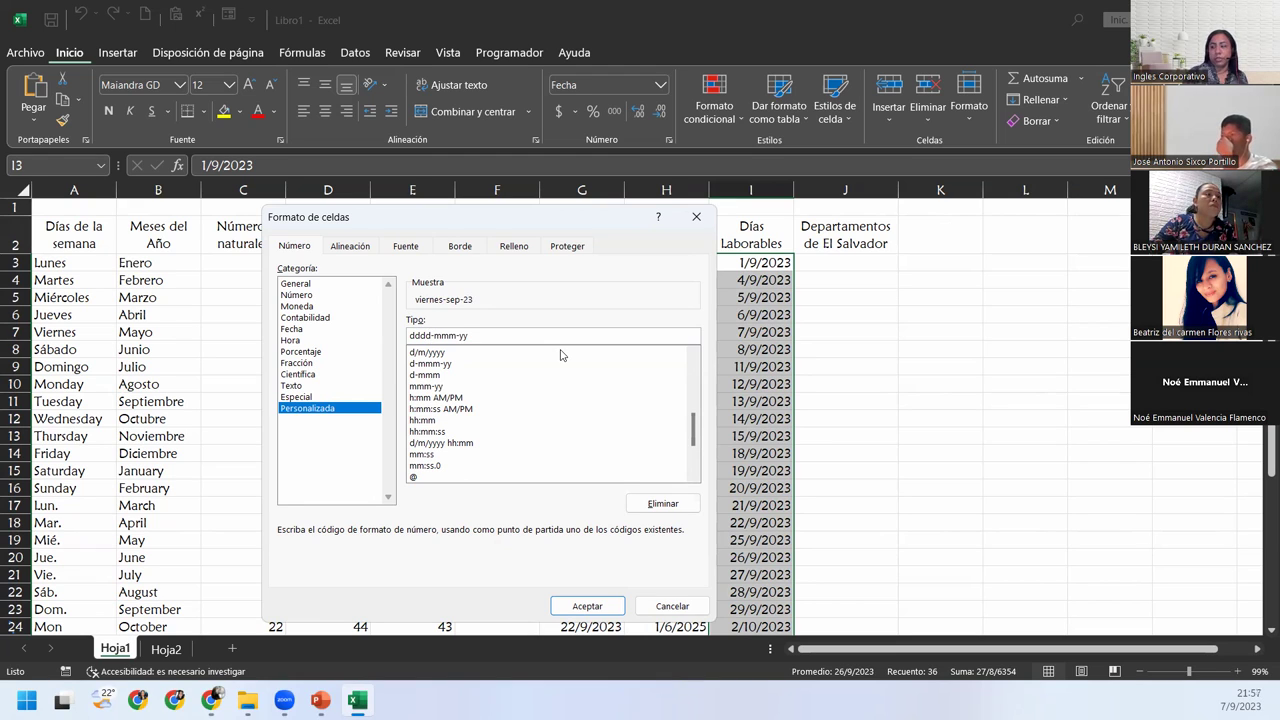
{"action": "left_click", "coordinate": [672, 609]}
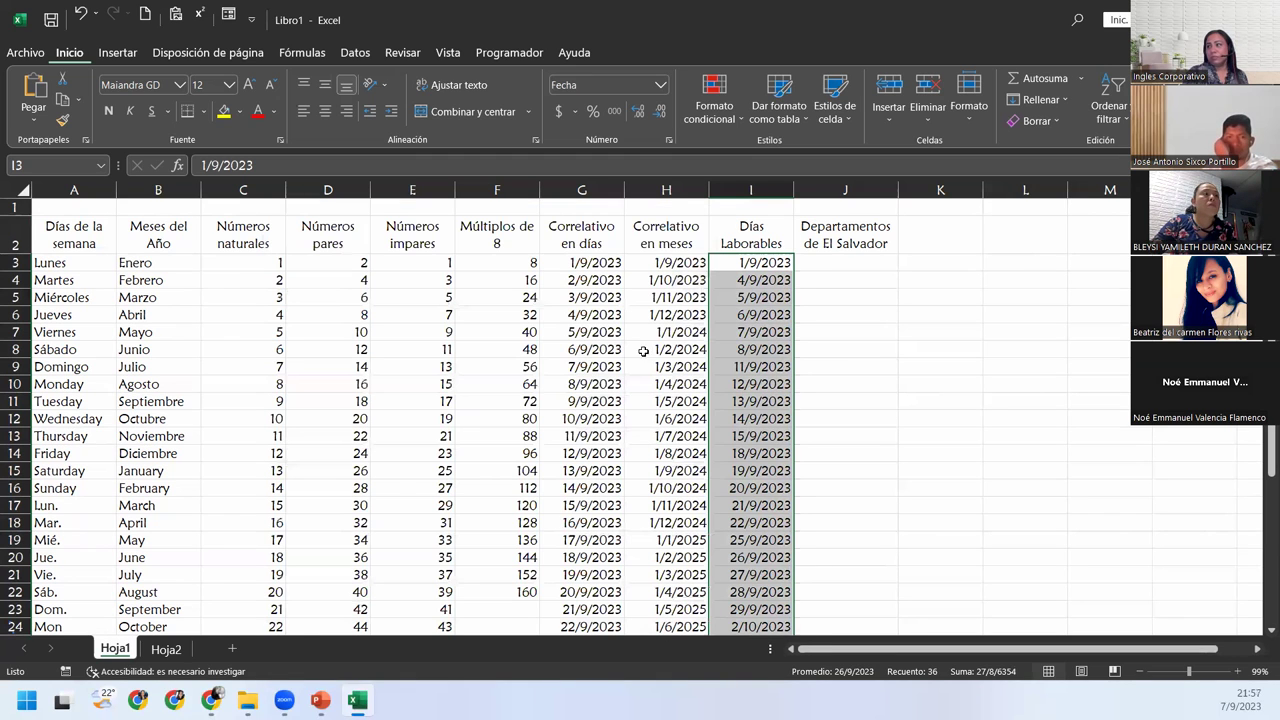
Step: Apply the Fecha larga format to the first workday date in I3, and undo it
{"action": "left_click", "coordinate": [736, 267]}
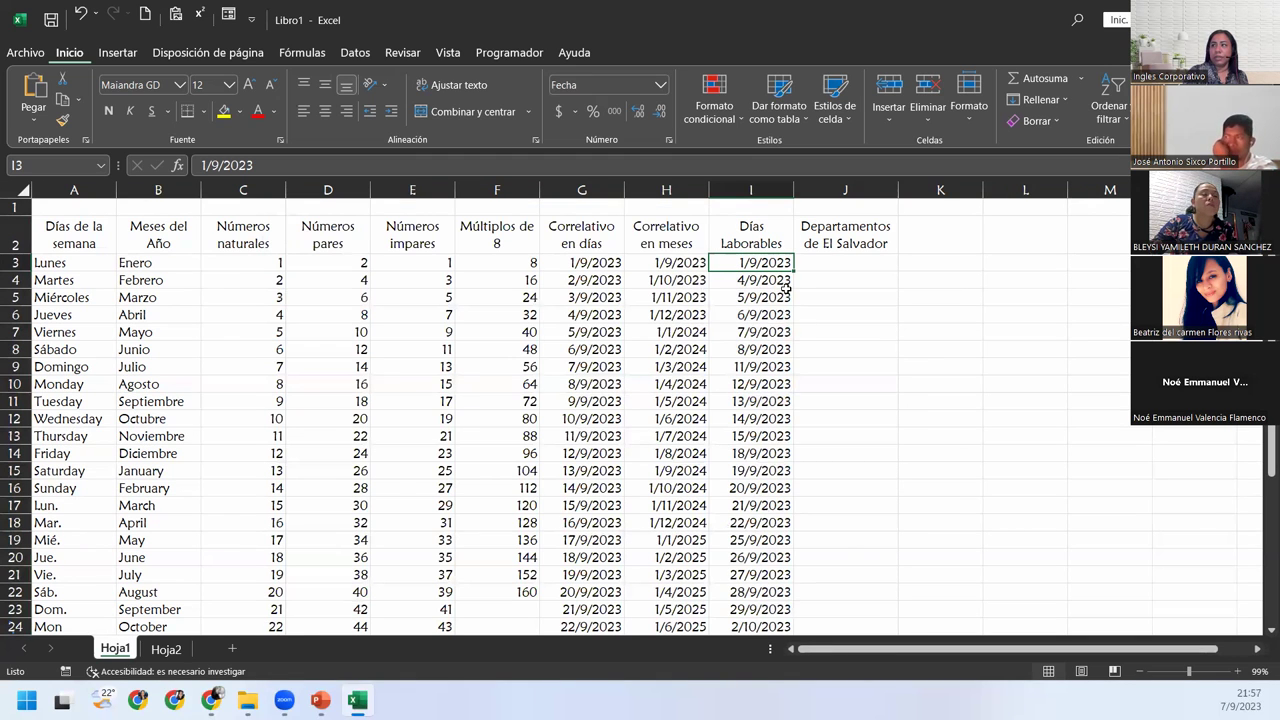
{"action": "left_click", "coordinate": [660, 84]}
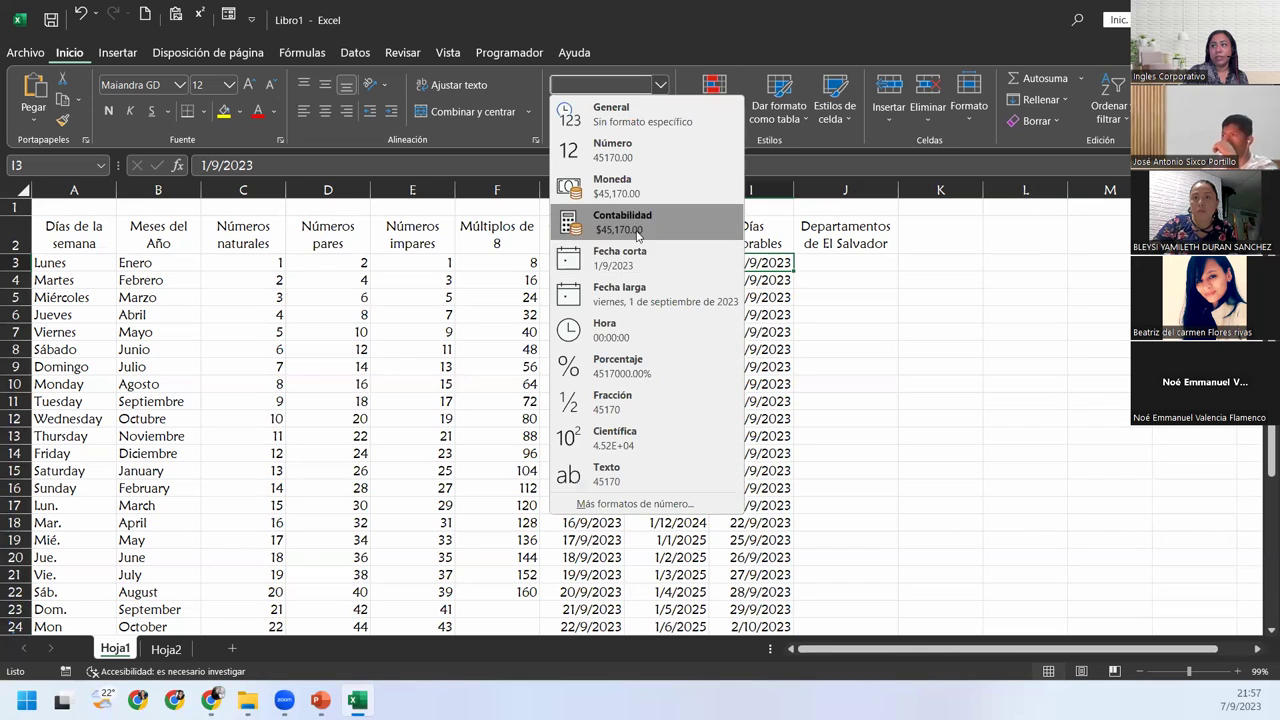
{"action": "left_click", "coordinate": [642, 297]}
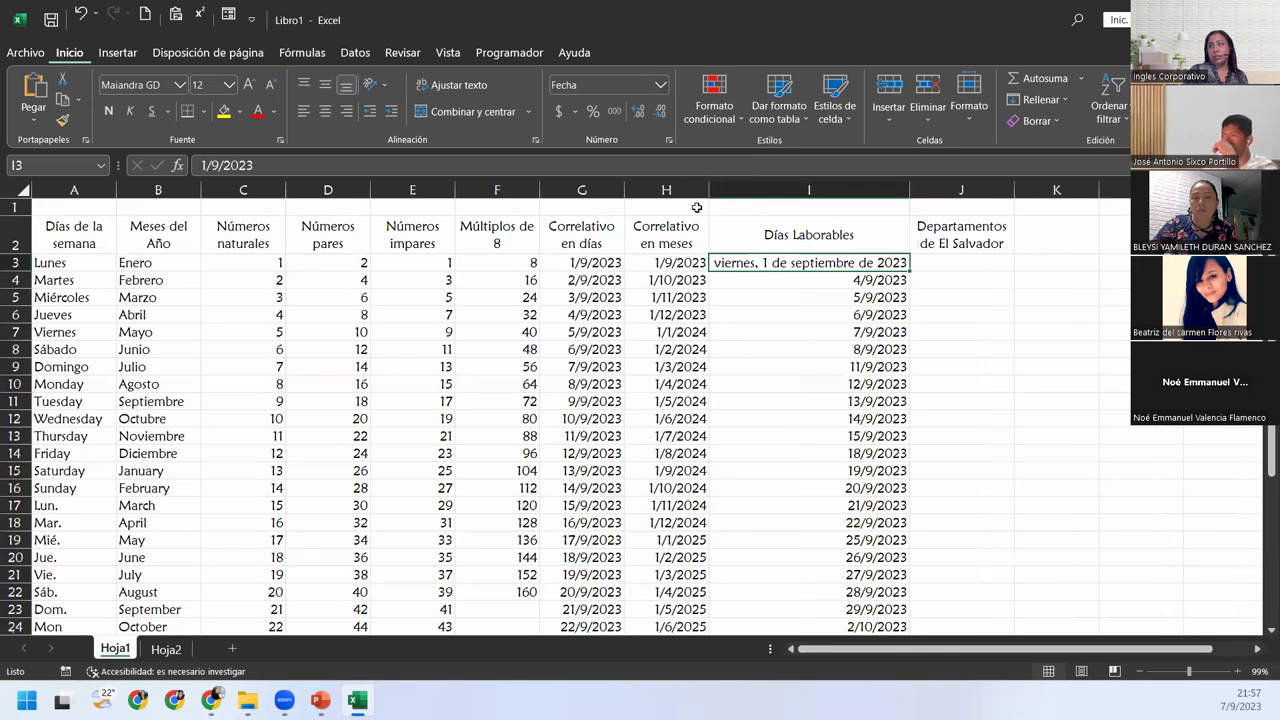
{"action": "left_click", "coordinate": [80, 14]}
Step: Apply the Fecha larga format to all of column I, check a Monday-to-Friday week in I9:I13, and undo the format
{"action": "left_click", "coordinate": [746, 189]}
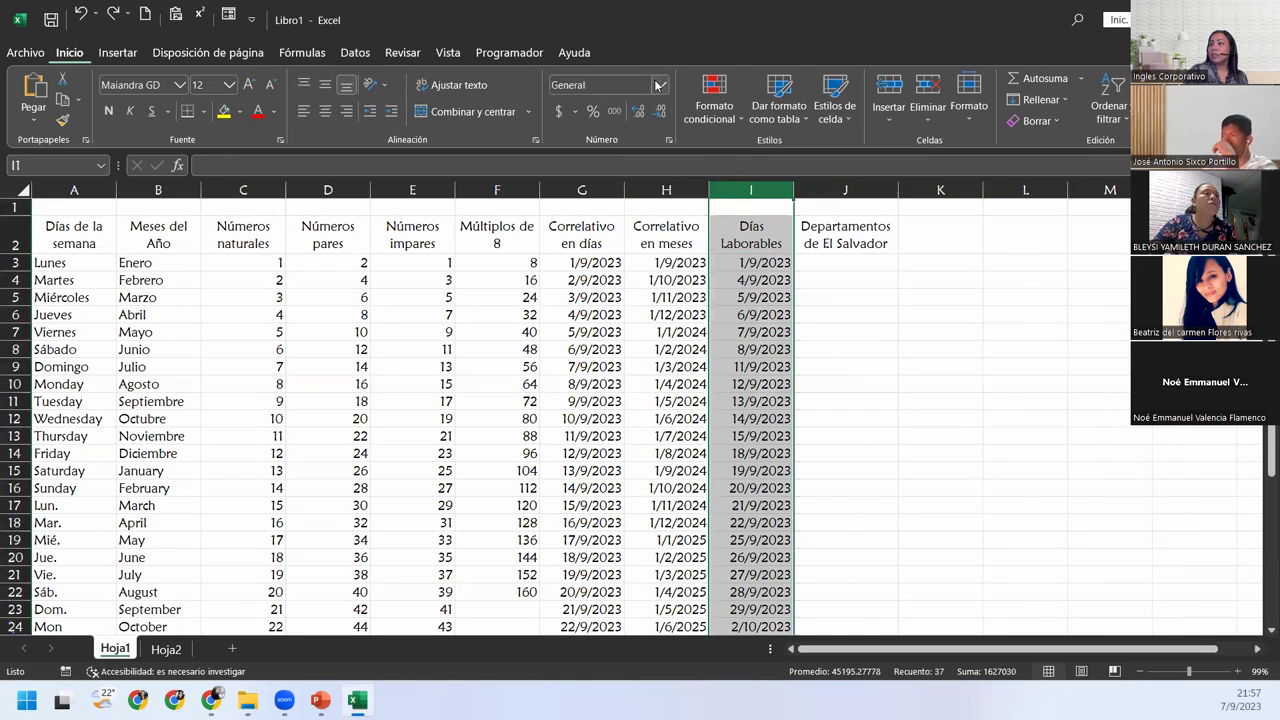
{"action": "left_click", "coordinate": [660, 84]}
{"action": "left_click", "coordinate": [621, 290]}
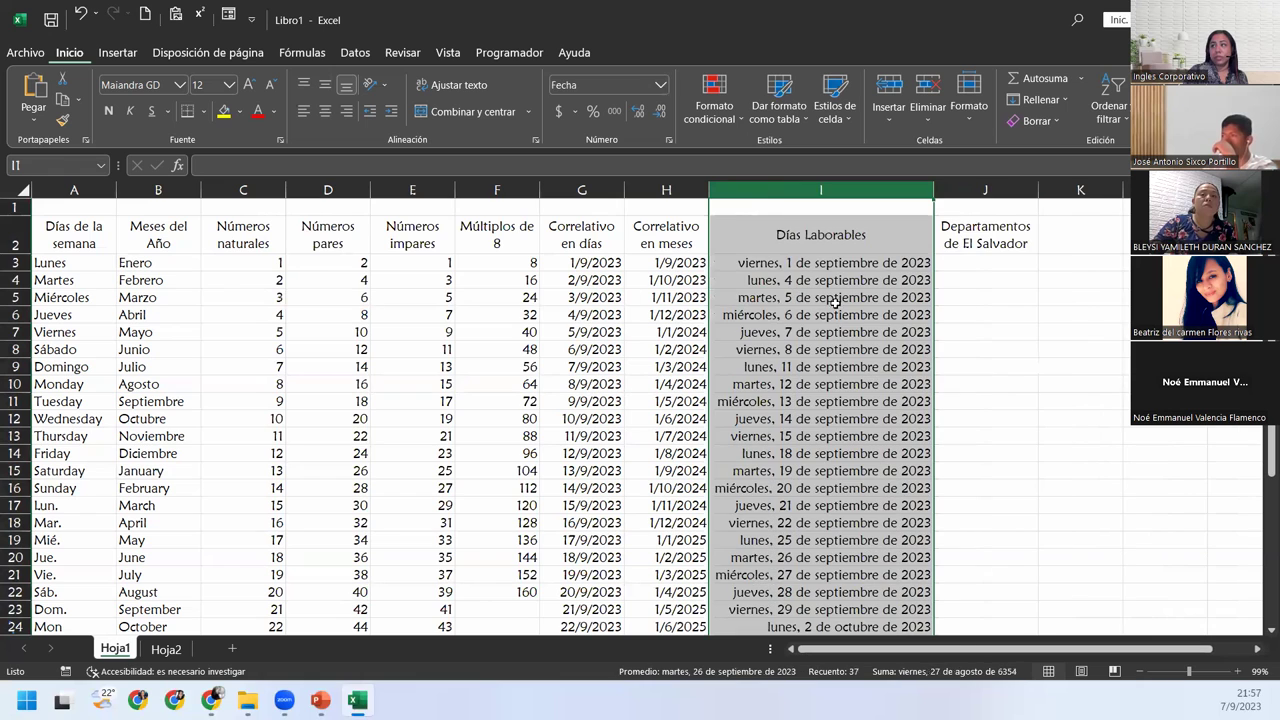
{"action": "left_click", "coordinate": [738, 262]}
{"action": "left_click_drag", "start_coordinate": [737, 280], "coordinate": [750, 436]}
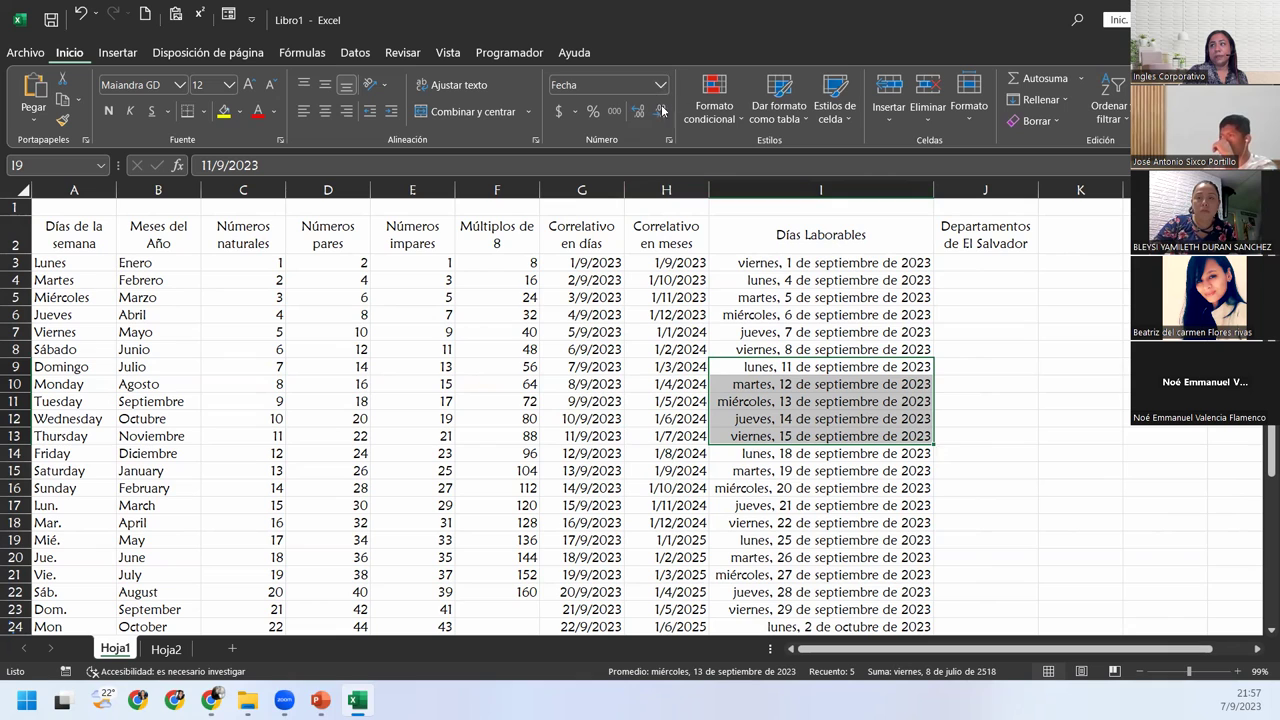
{"action": "left_click", "coordinate": [80, 14]}
Step: Select J3 under Departamentos de El Salvador and open the custom lists editor from the advanced Excel options
{"action": "left_click", "coordinate": [840, 264]}
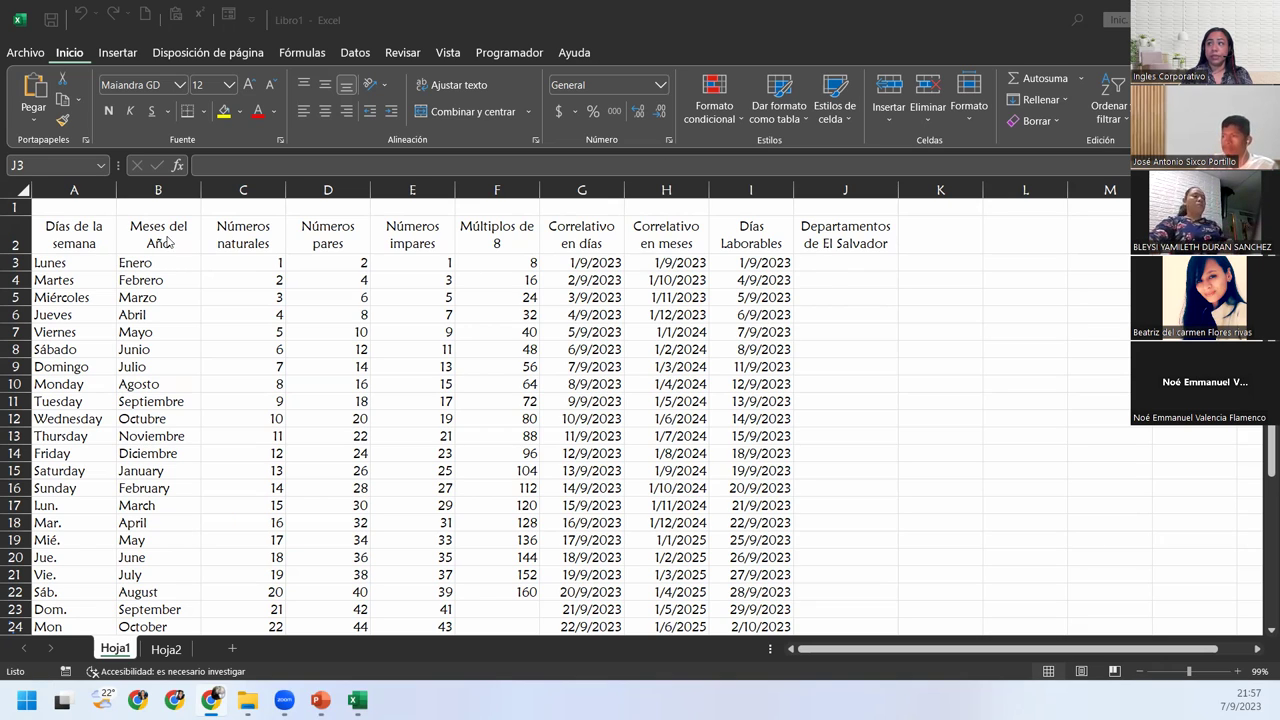
{"action": "left_click", "coordinate": [43, 62]}
{"action": "left_click", "coordinate": [41, 58]}
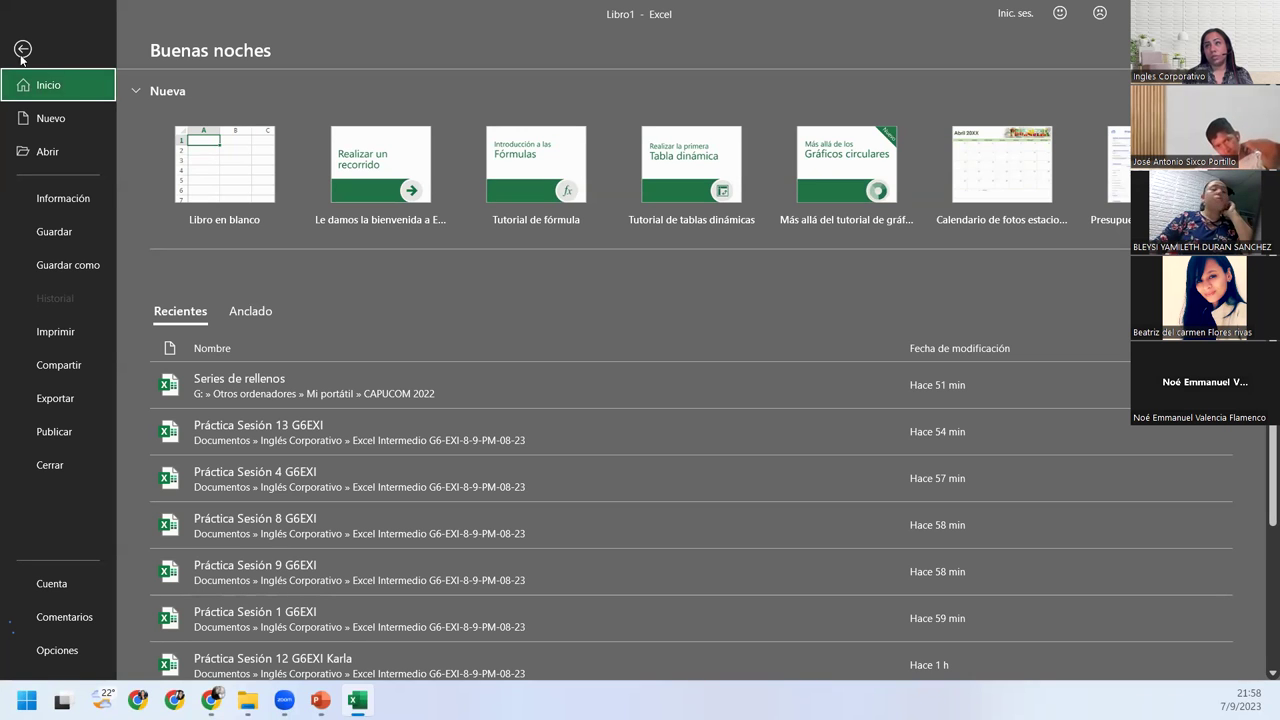
{"action": "left_click", "coordinate": [78, 650]}
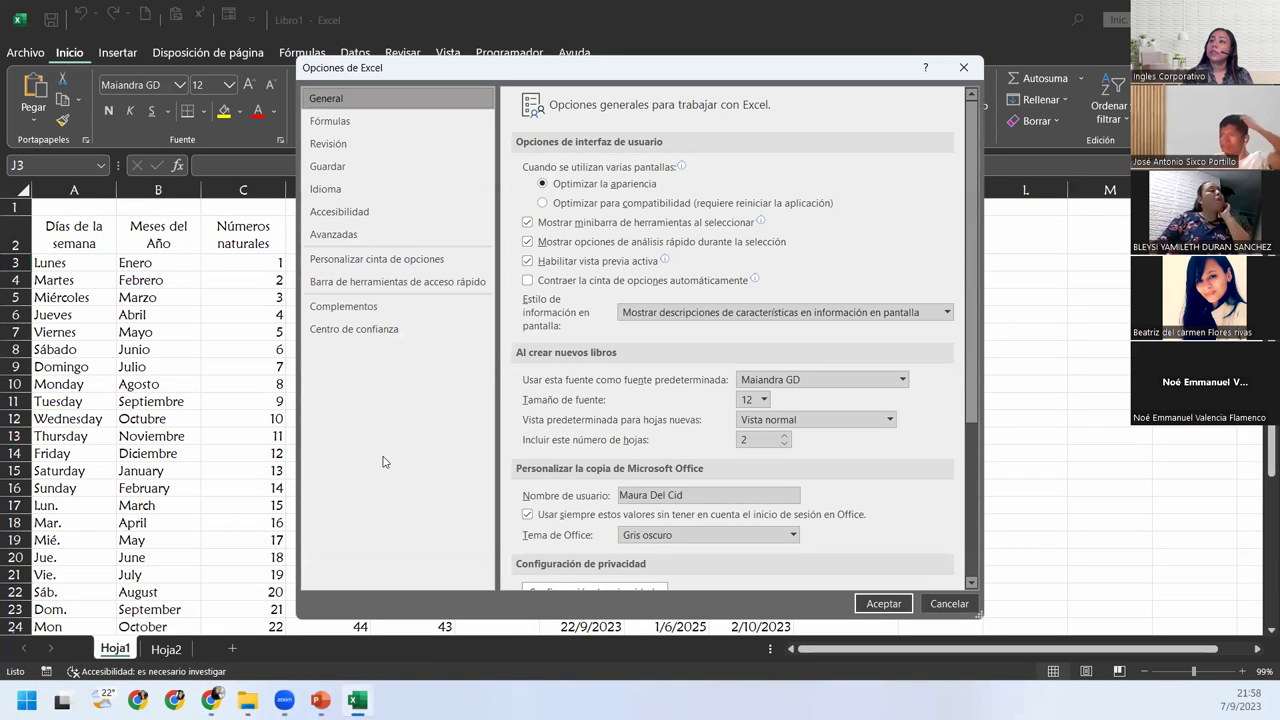
{"action": "left_click", "coordinate": [352, 237]}
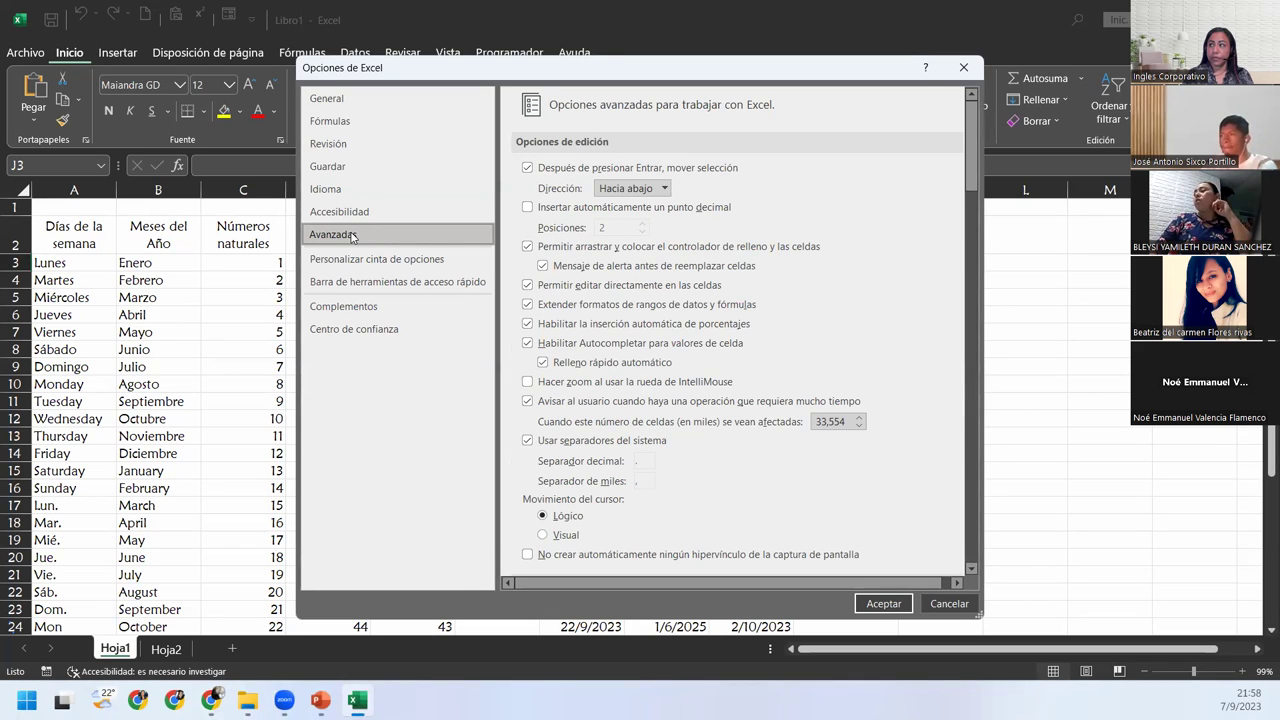
{"action": "left_click_drag", "start_coordinate": [971, 150], "coordinate": [979, 510]}
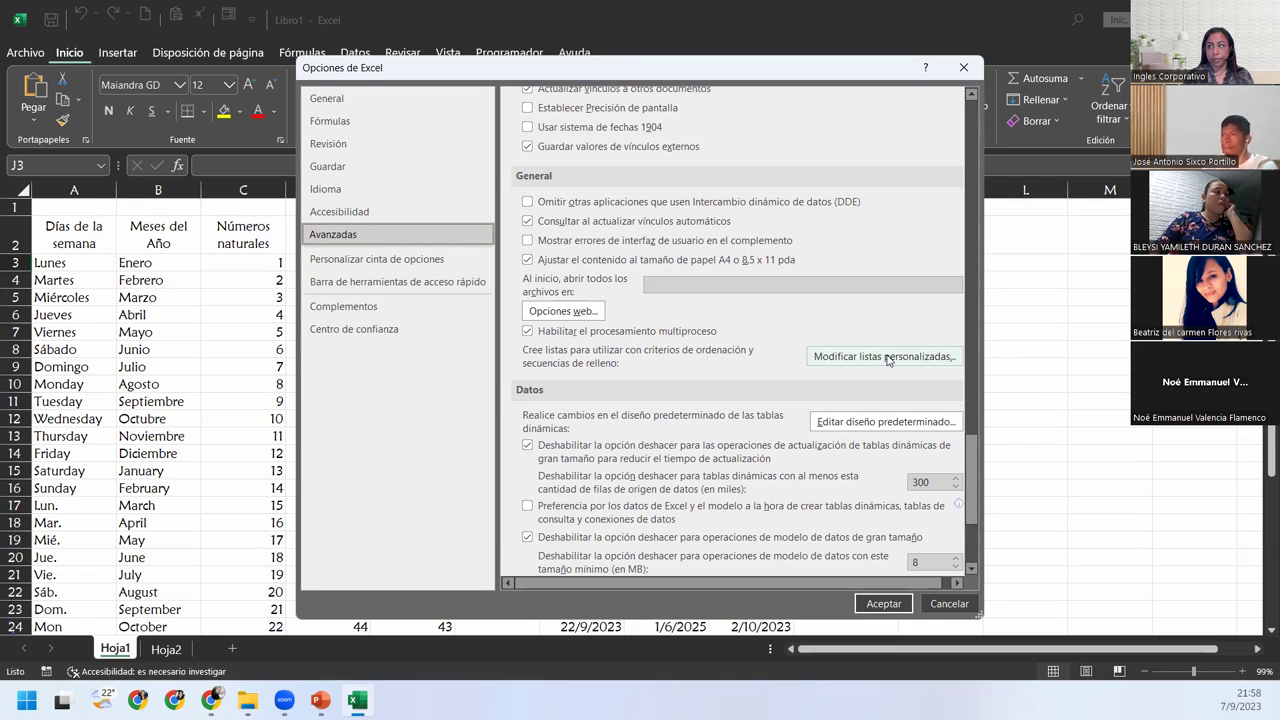
{"action": "left_click", "coordinate": [887, 358]}
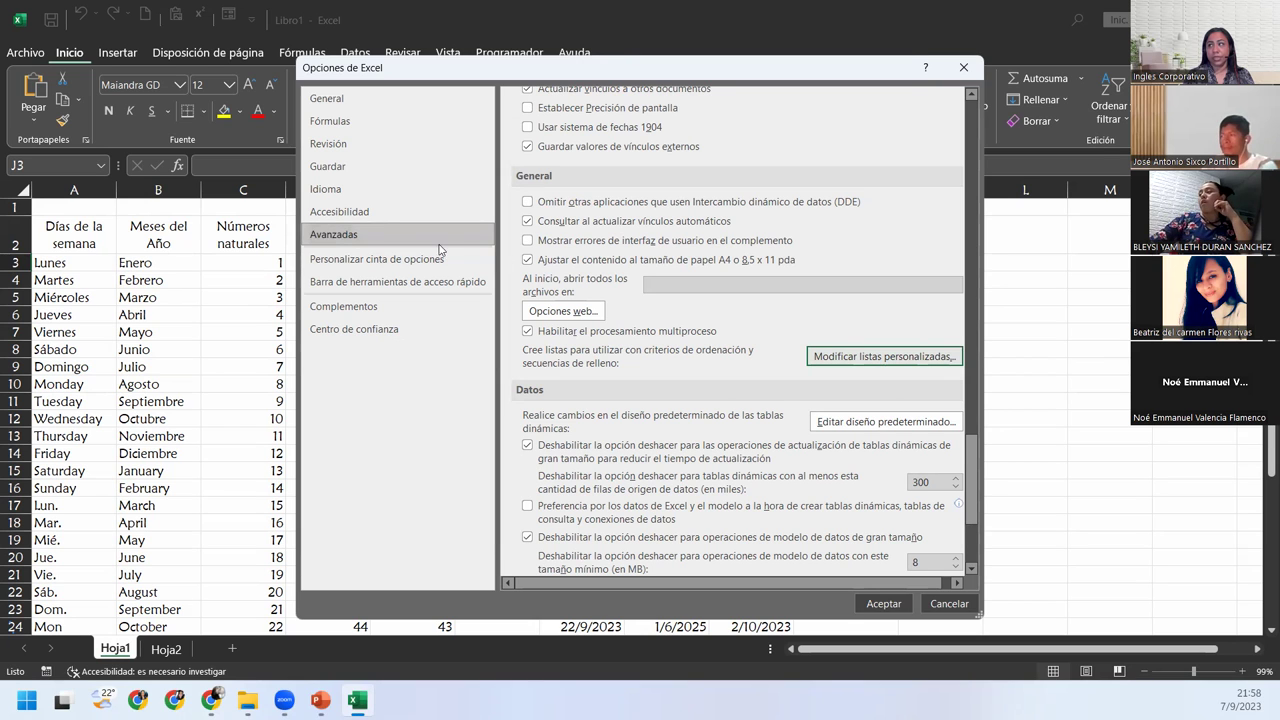
Step: Display the entries of the existing custom list starting with Ahuachapán, and select NUEVA LISTA
{"action": "scroll", "coordinate": [979, 531], "scroll_direction": "down", "scroll_amount": 1}
{"action": "scroll", "coordinate": [979, 531], "scroll_direction": "down", "scroll_amount": 4}
{"action": "scroll", "coordinate": [979, 531], "scroll_direction": "up", "scroll_amount": 6}
{"action": "scroll", "coordinate": [979, 531], "scroll_direction": "down", "scroll_amount": 4}
{"action": "left_click", "coordinate": [875, 228]}
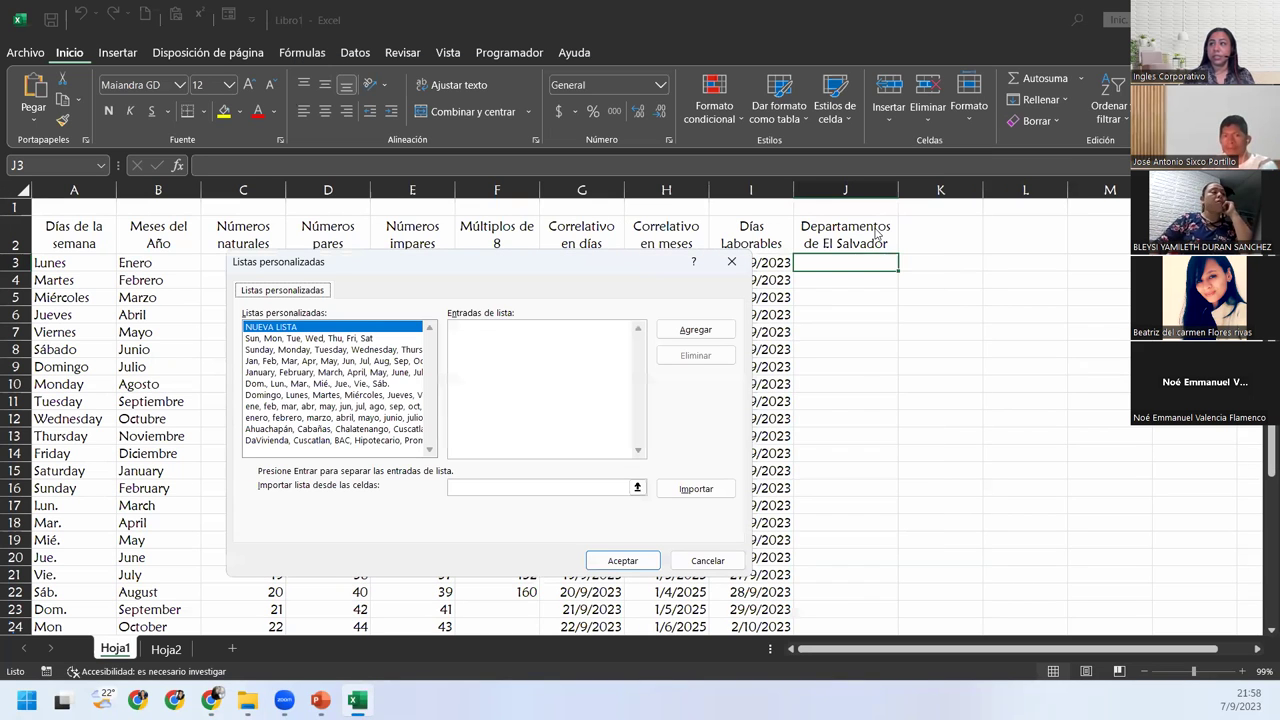
{"action": "left_click", "coordinate": [281, 429]}
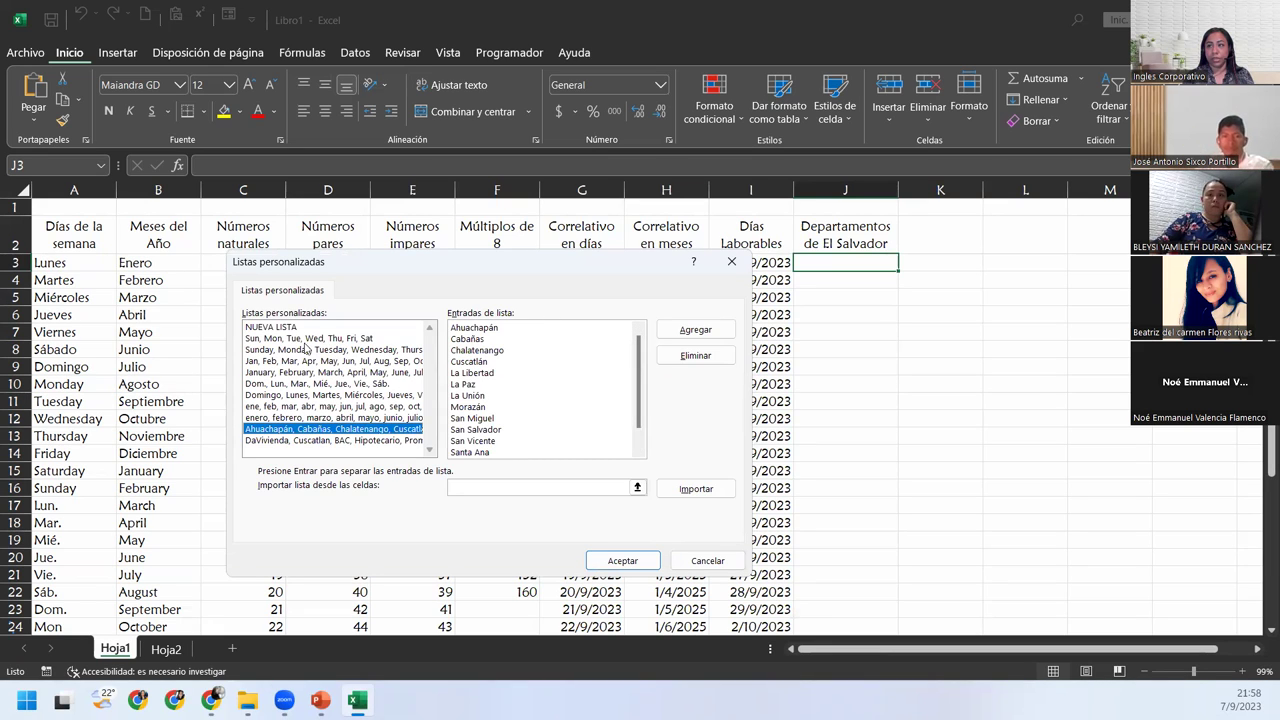
{"action": "left_click", "coordinate": [275, 328]}
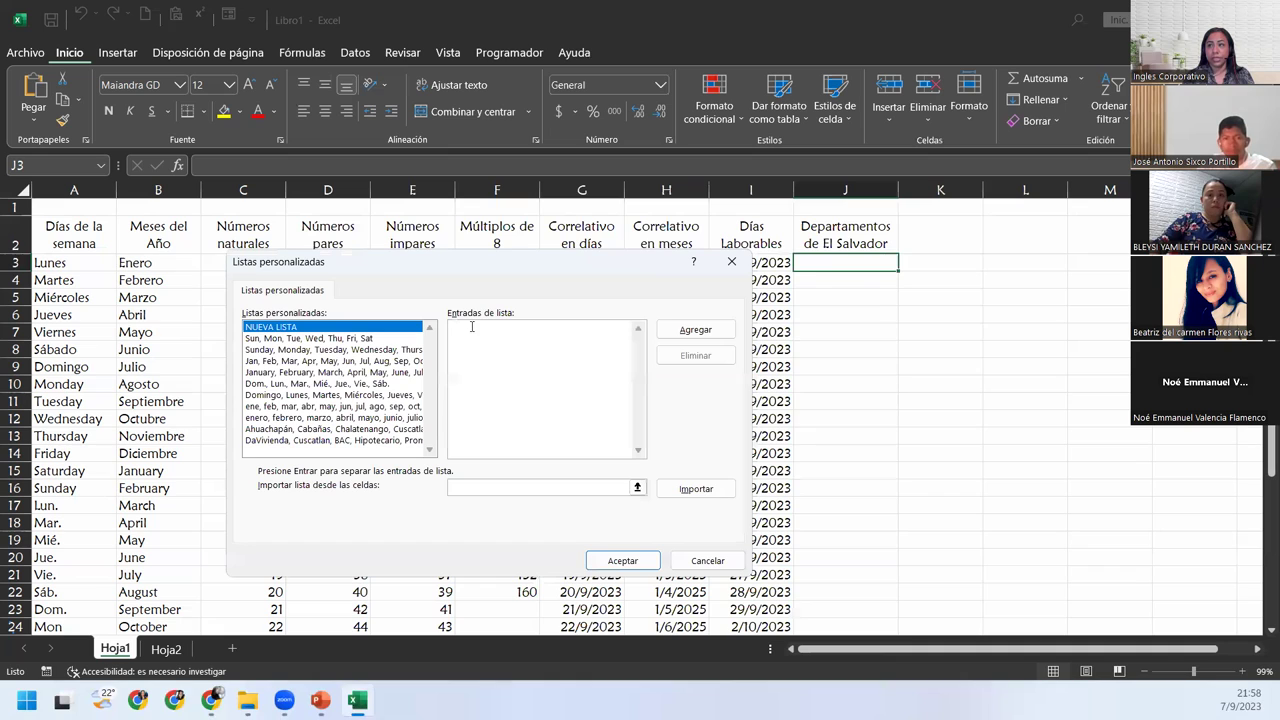
Step: Review the full entries of the custom list starting with Ahuachapán, and accept the custom lists and Excel options settings
{"action": "left_click", "coordinate": [313, 429]}
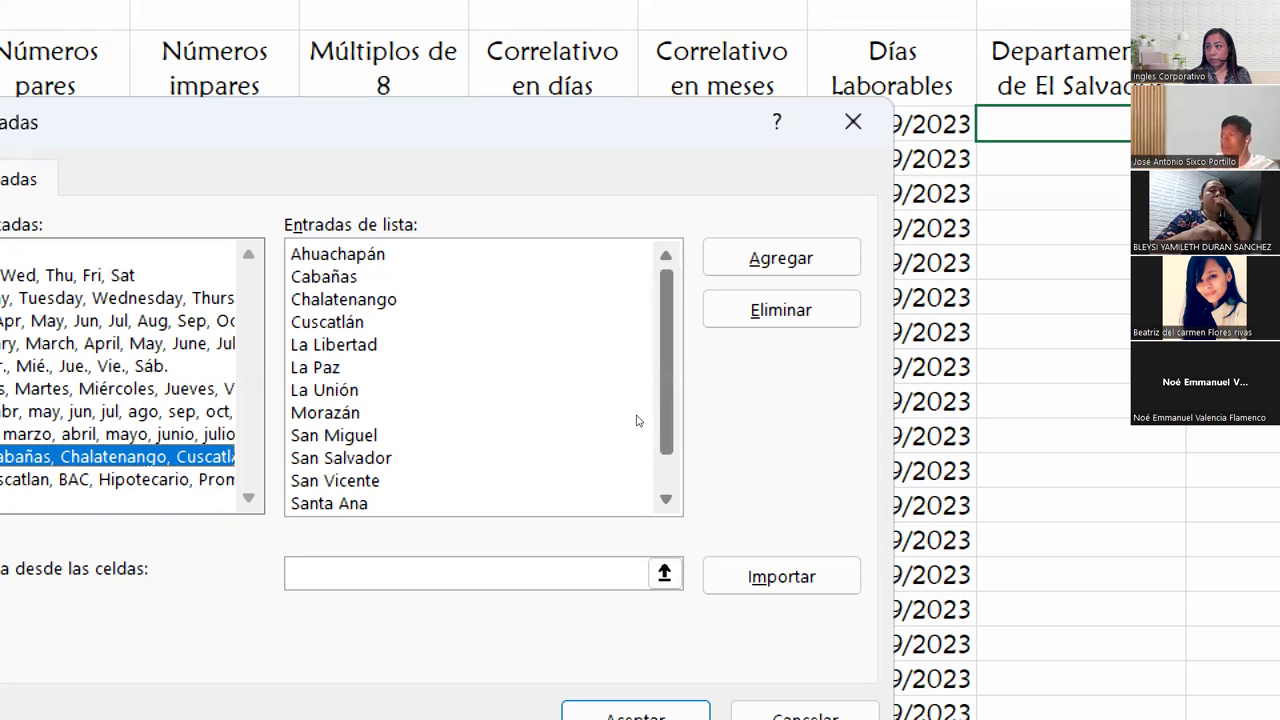
{"action": "scroll", "coordinate": [638, 424], "scroll_direction": "down", "scroll_amount": 1}
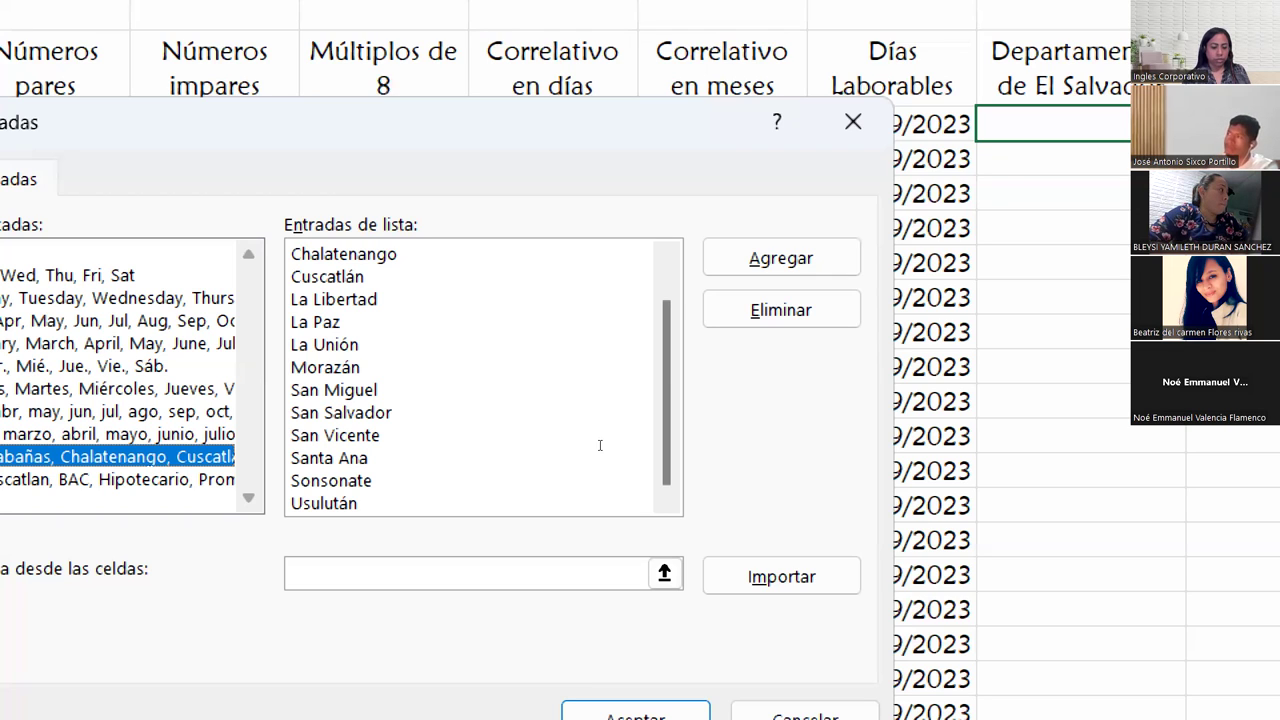
{"action": "left_click", "coordinate": [757, 337]}
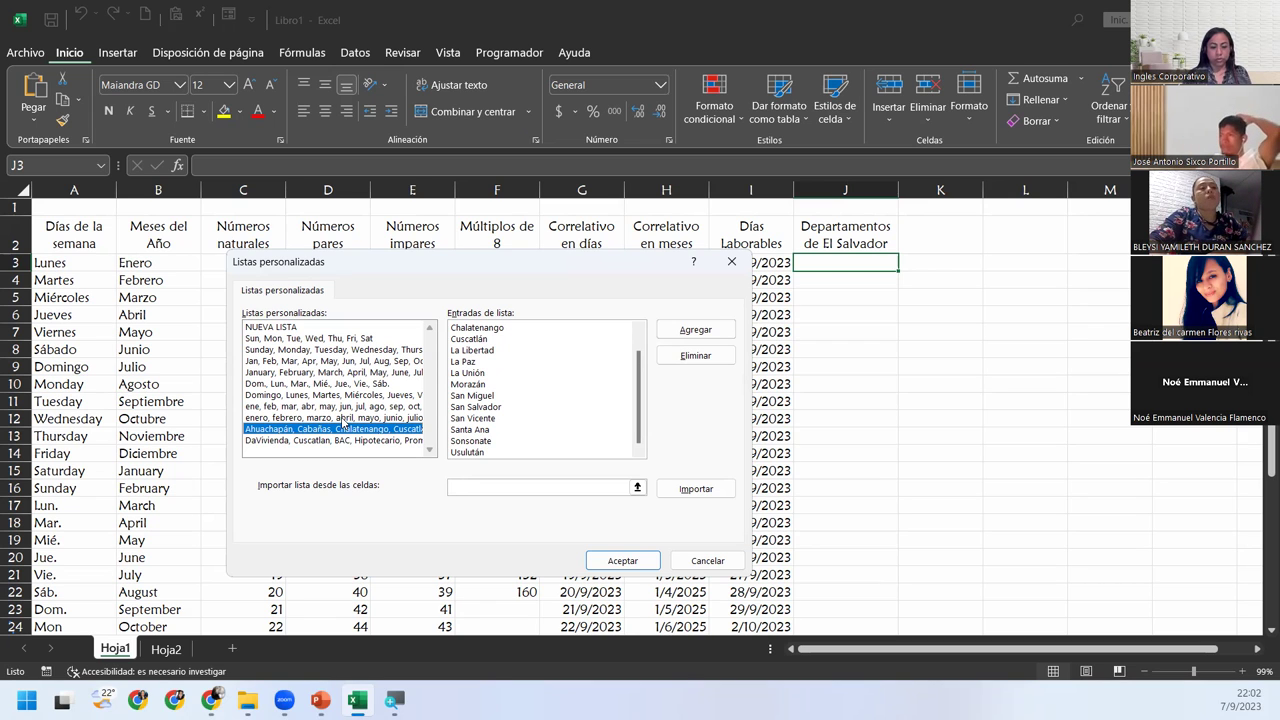
{"action": "left_click", "coordinate": [604, 560]}
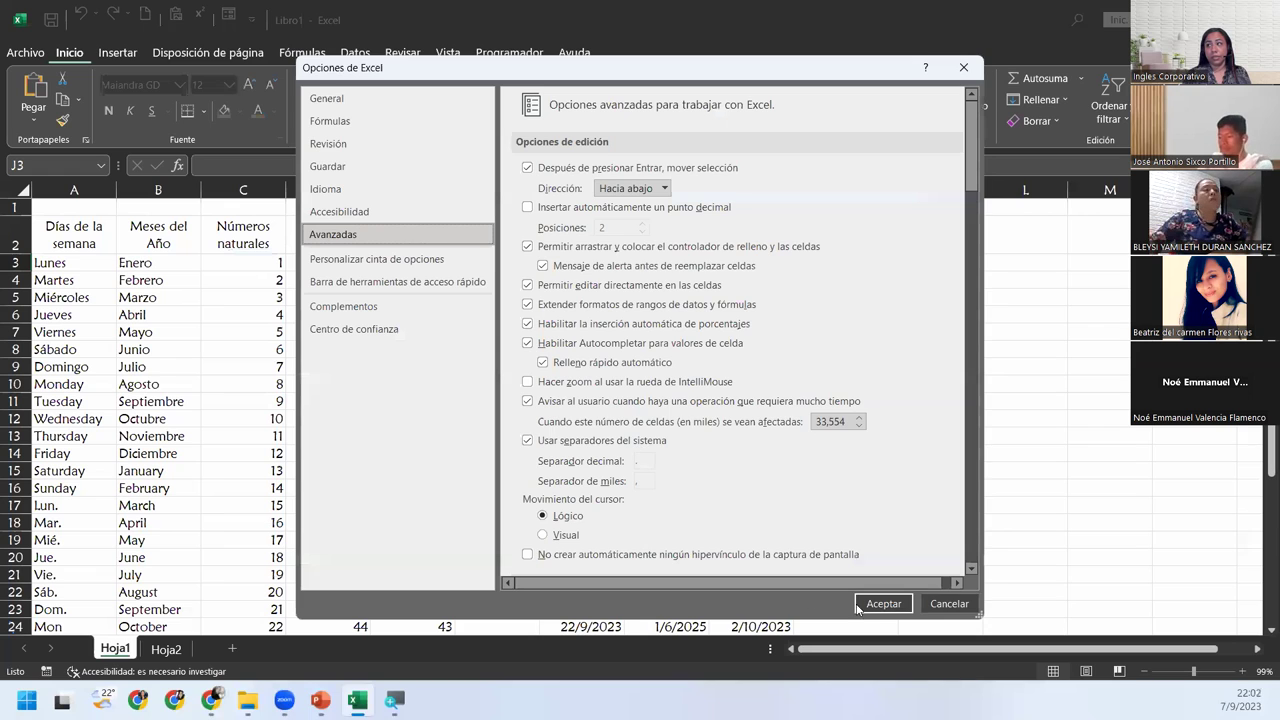
{"action": "left_click", "coordinate": [860, 606]}
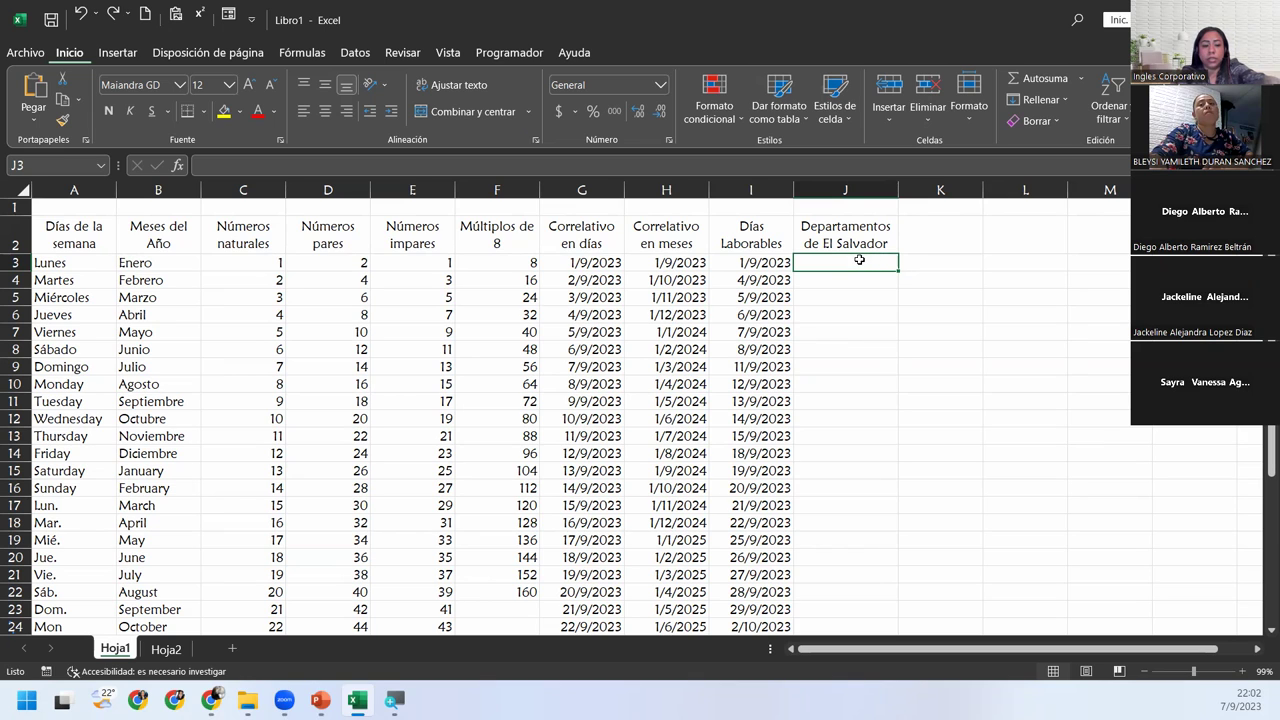
Step: Enter Ahuachapan in J3 and fill the departments series down through J16
{"action": "type", "text": "Ahuachapan"}
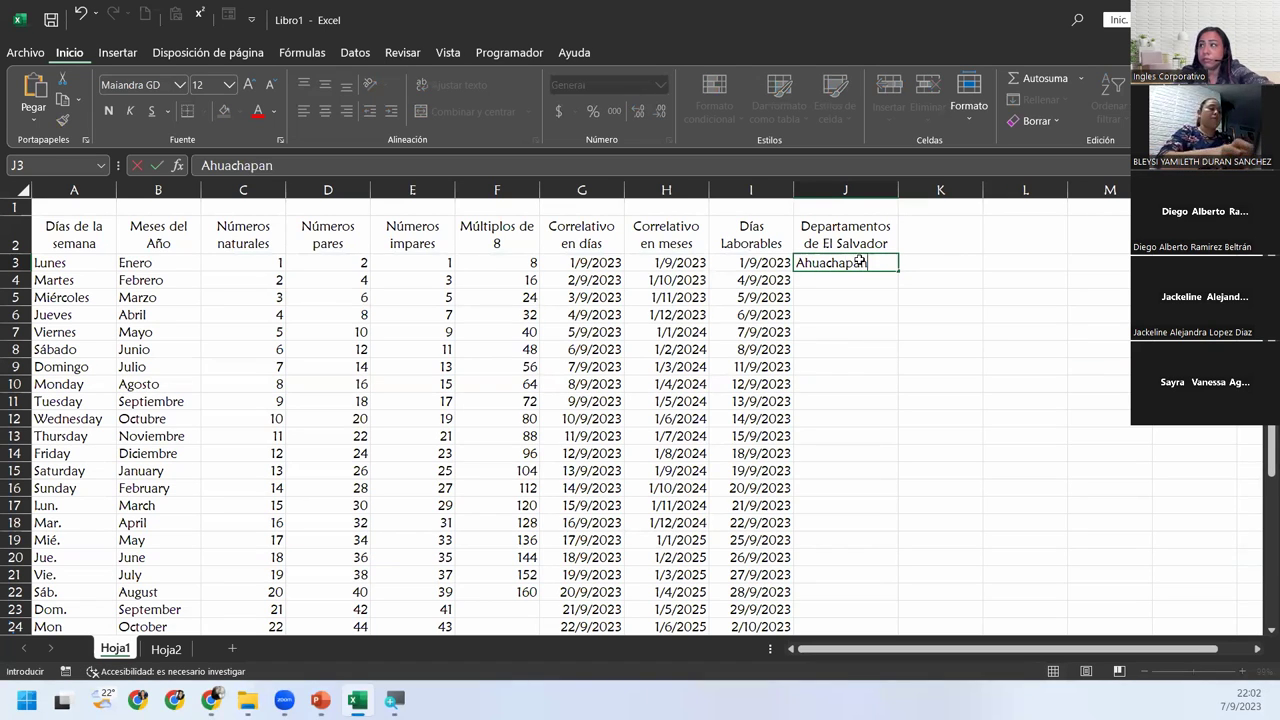
{"action": "key", "text": "Return"}
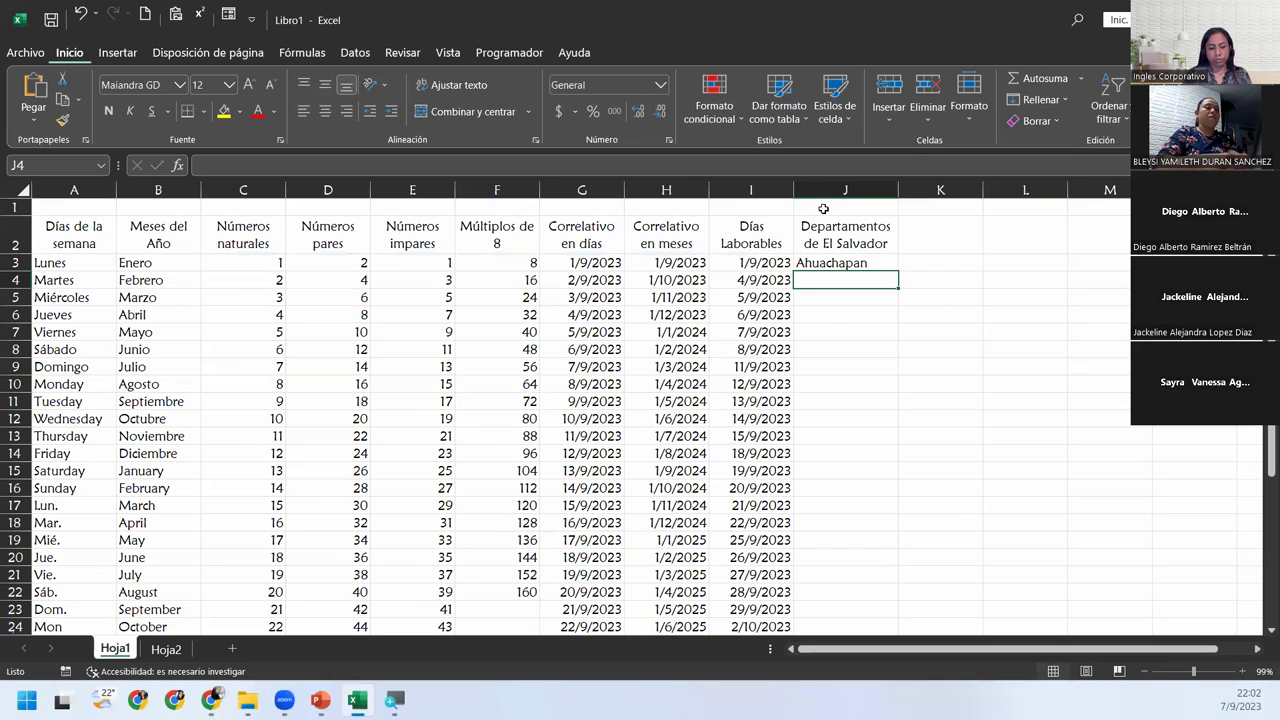
{"action": "left_click", "coordinate": [888, 260]}
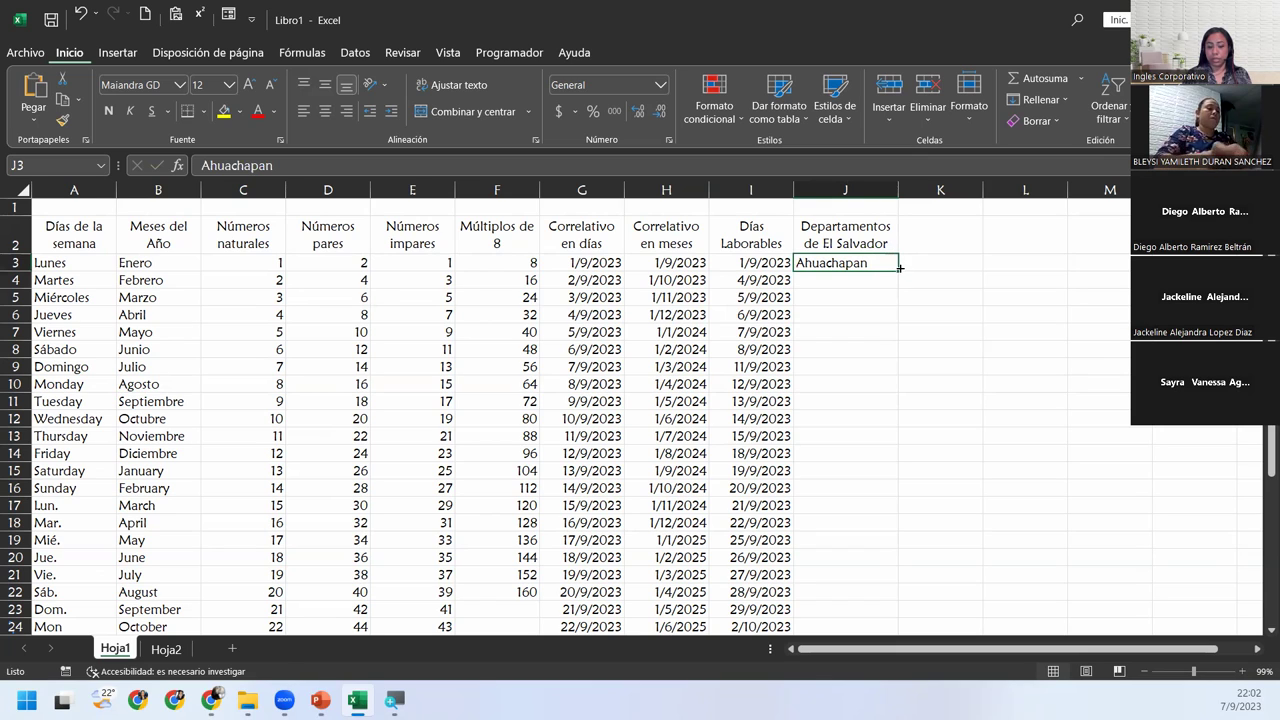
{"action": "left_click_drag", "start_coordinate": [899, 267], "coordinate": [881, 500]}
{"action": "left_click", "coordinate": [877, 486]}
{"action": "left_click", "coordinate": [870, 460]}
{"action": "left_click", "coordinate": [870, 420]}
{"action": "left_click", "coordinate": [868, 388]}
{"action": "left_click", "coordinate": [843, 280]}
{"action": "left_click", "coordinate": [971, 311]}
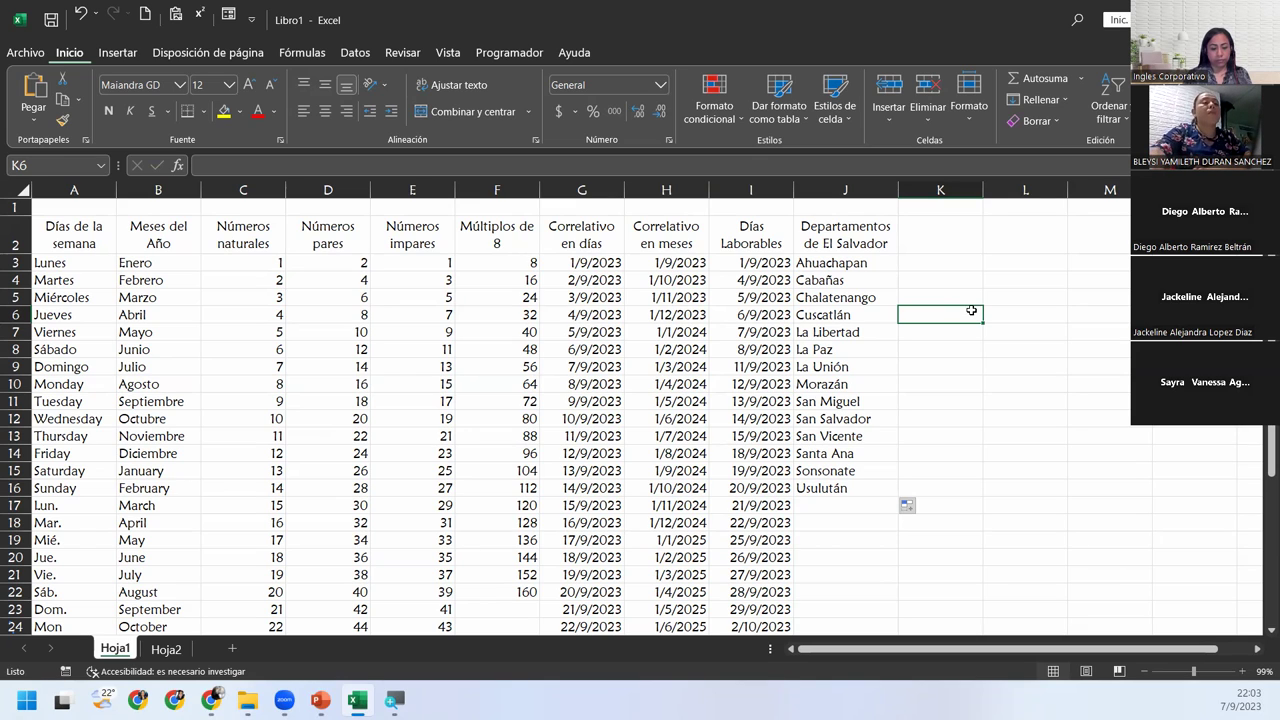
Step: Extend the departments series from Usulután in J16 down to J38
{"action": "left_click", "coordinate": [862, 491]}
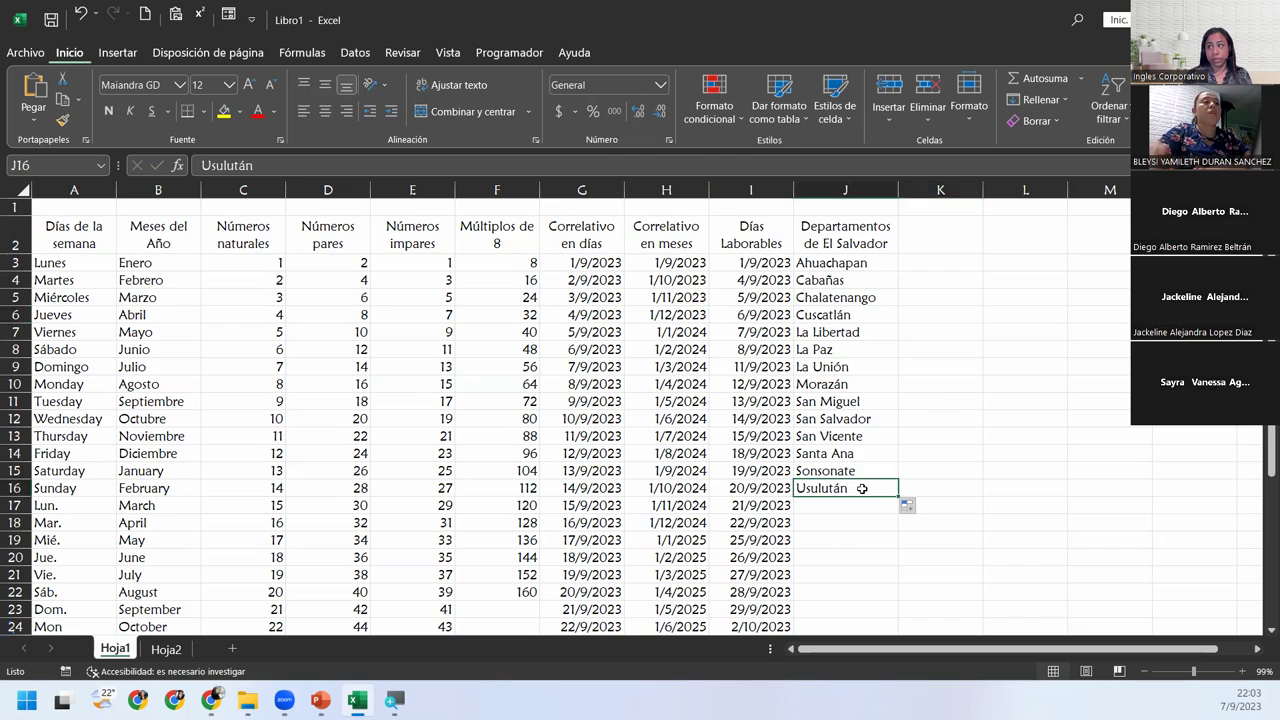
{"action": "scroll", "coordinate": [862, 491], "scroll_direction": "down", "scroll_amount": 2}
{"action": "left_click_drag", "start_coordinate": [897, 368], "coordinate": [900, 621]}
{"action": "scroll", "coordinate": [883, 530], "scroll_direction": "up", "scroll_amount": 3}
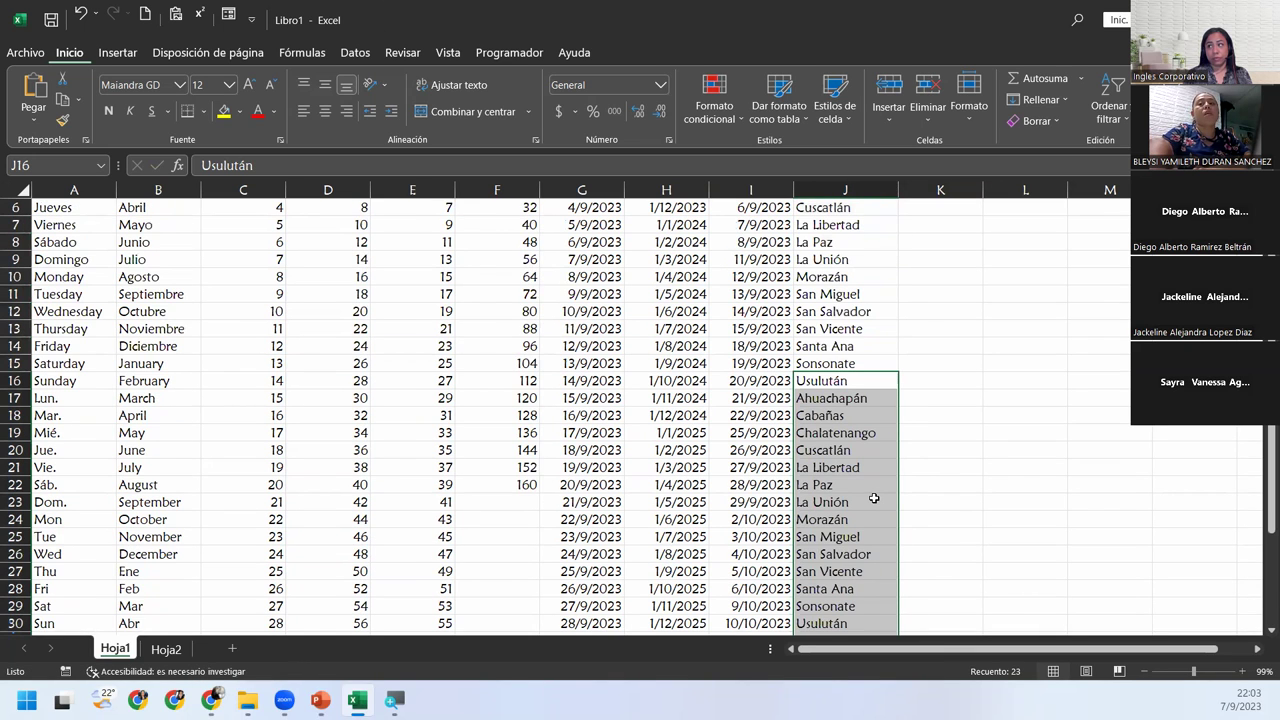
{"action": "scroll", "coordinate": [873, 498], "scroll_direction": "down", "scroll_amount": 1}
{"action": "left_click", "coordinate": [848, 462]}
Step: Fill the departments series across row 26 from San Salvador in J26, delete the filled row, and undo both the deletion and the fill
{"action": "scroll", "coordinate": [850, 440], "scroll_direction": "down", "scroll_amount": 2}
{"action": "left_click", "coordinate": [852, 397]}
{"action": "left_click_drag", "start_coordinate": [899, 405], "coordinate": [1190, 407]}
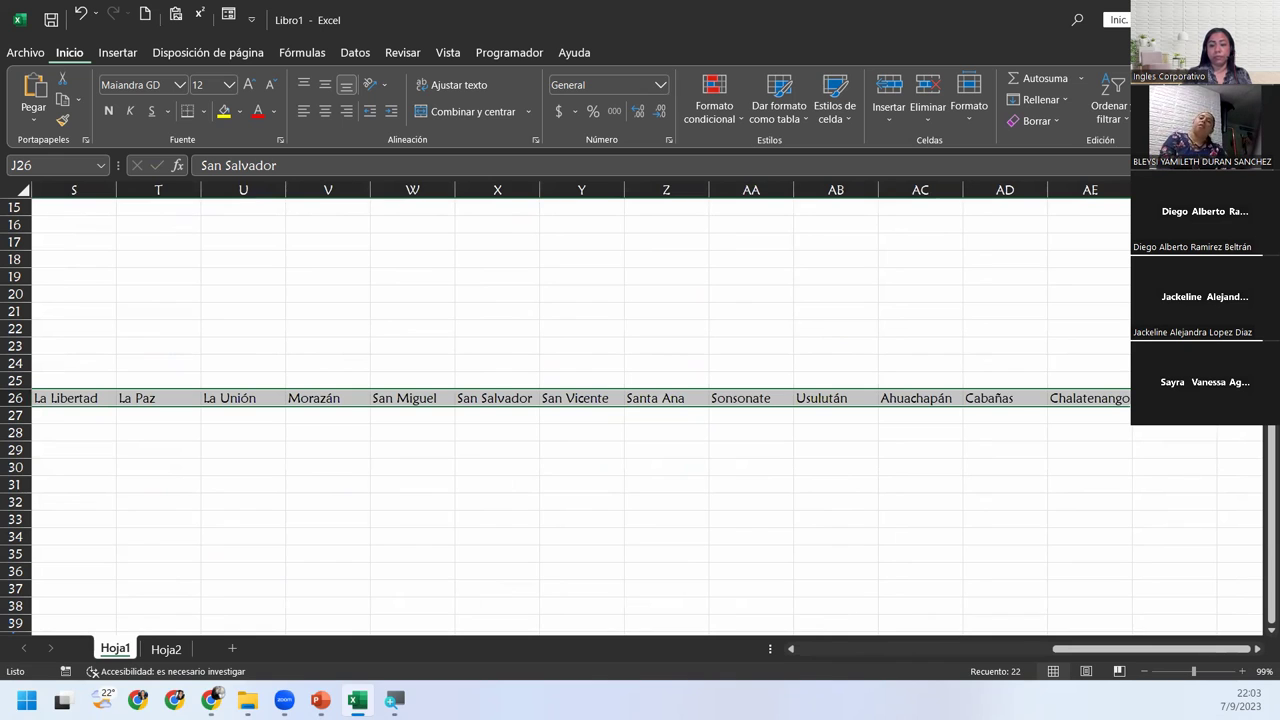
{"action": "key", "text": "Delete"}
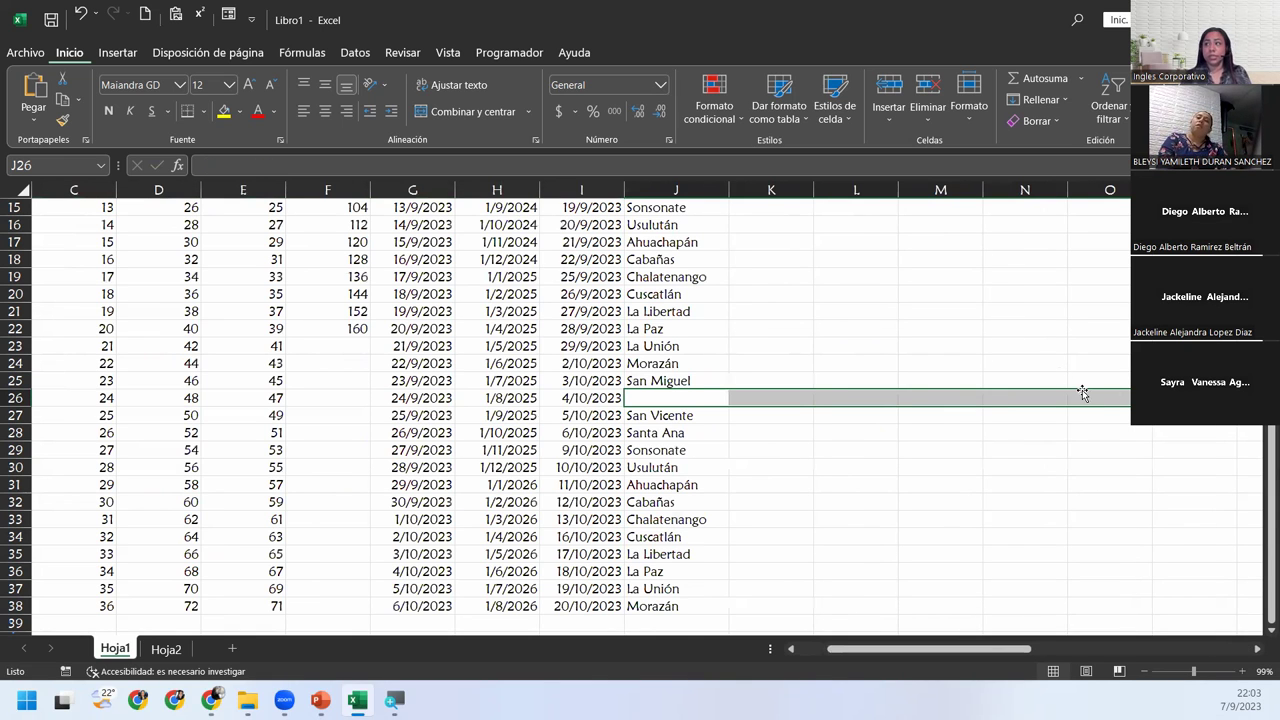
{"action": "left_click", "coordinate": [689, 395]}
{"action": "key", "text": "ctrl+z"}
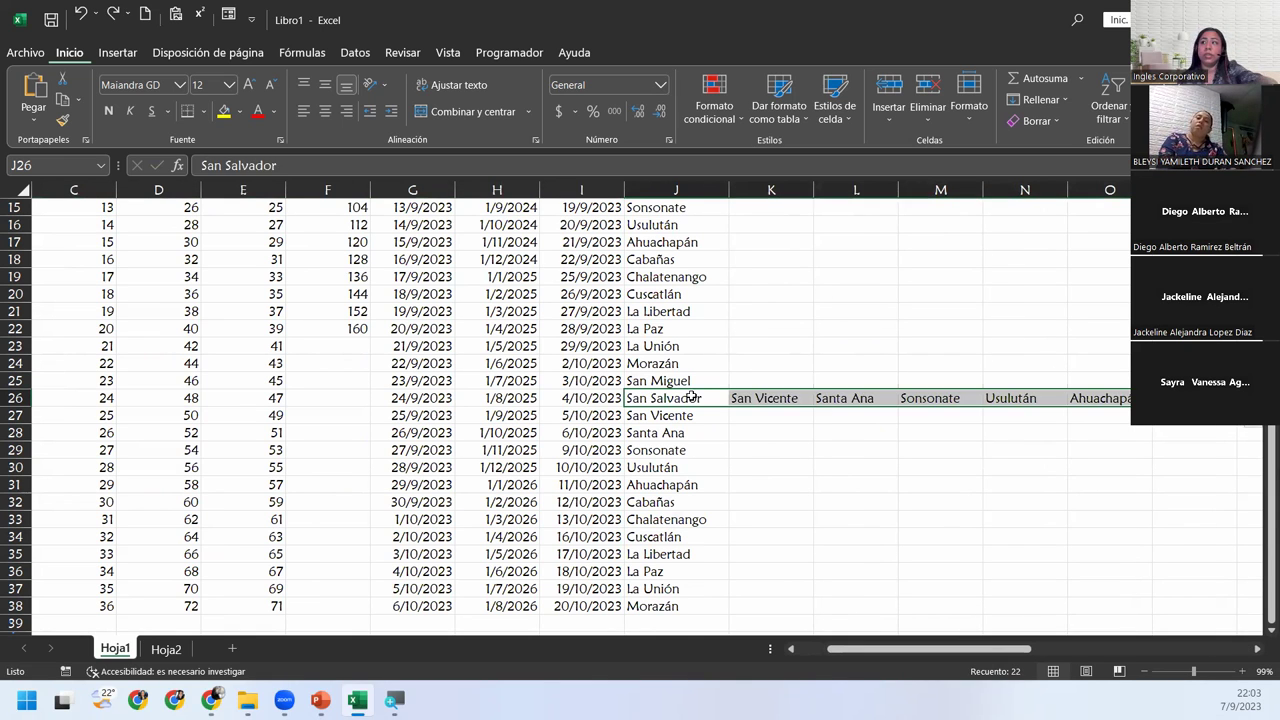
{"action": "key", "text": "ctrl+z"}
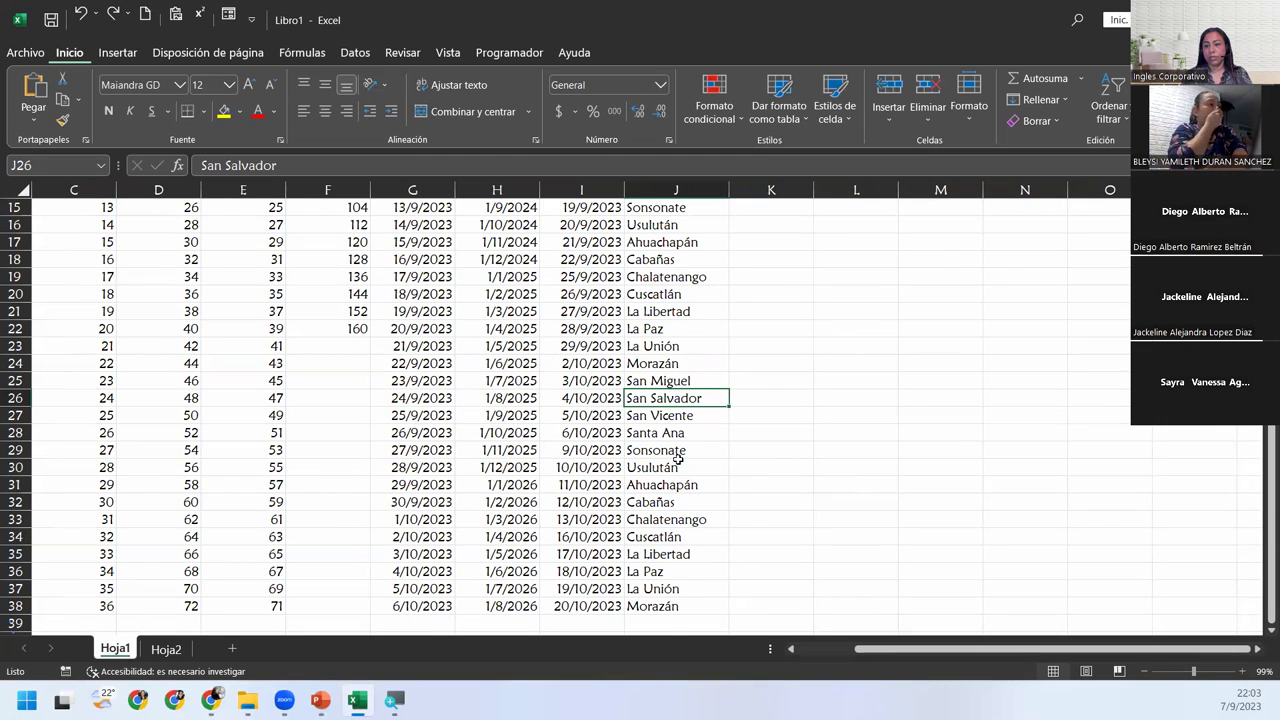
Step: Format the range A2:J30 as a table with headers, using the blue style in the second row of the Claro group
{"action": "scroll", "coordinate": [678, 459], "scroll_direction": "up", "scroll_amount": 5}
{"action": "left_click", "coordinate": [52, 248]}
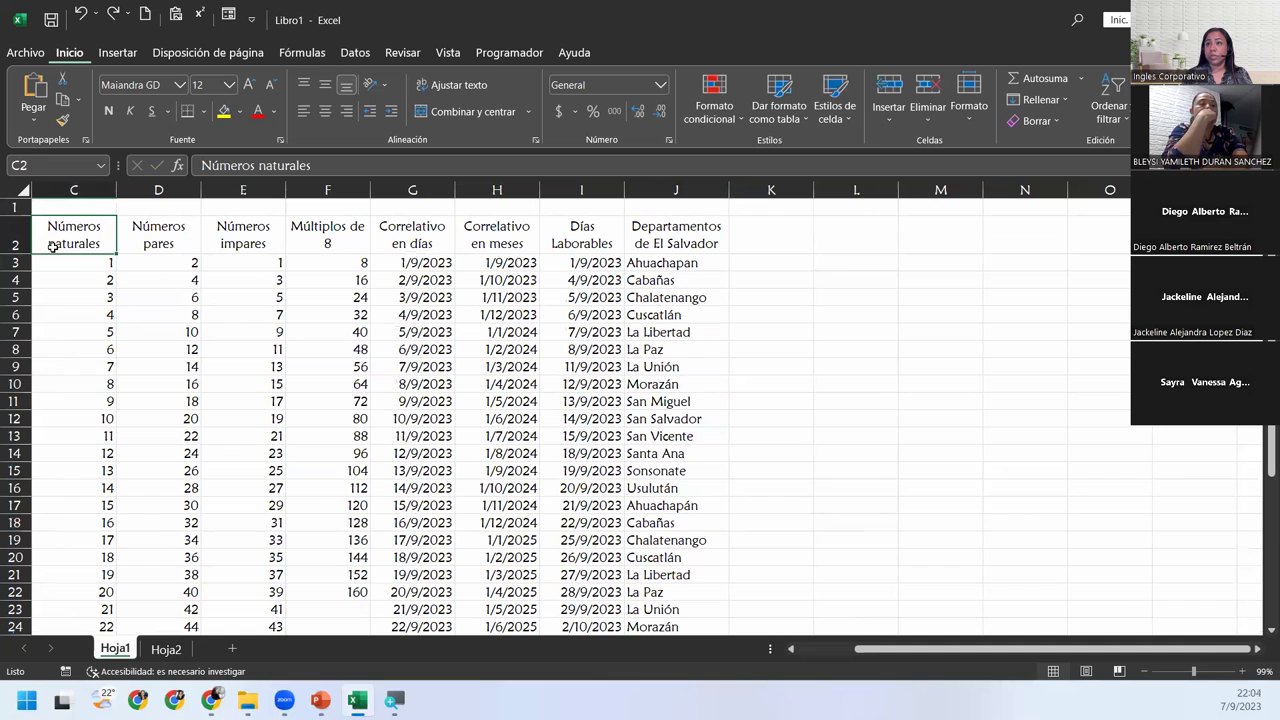
{"action": "left_click_drag", "start_coordinate": [913, 647], "coordinate": [855, 648]}
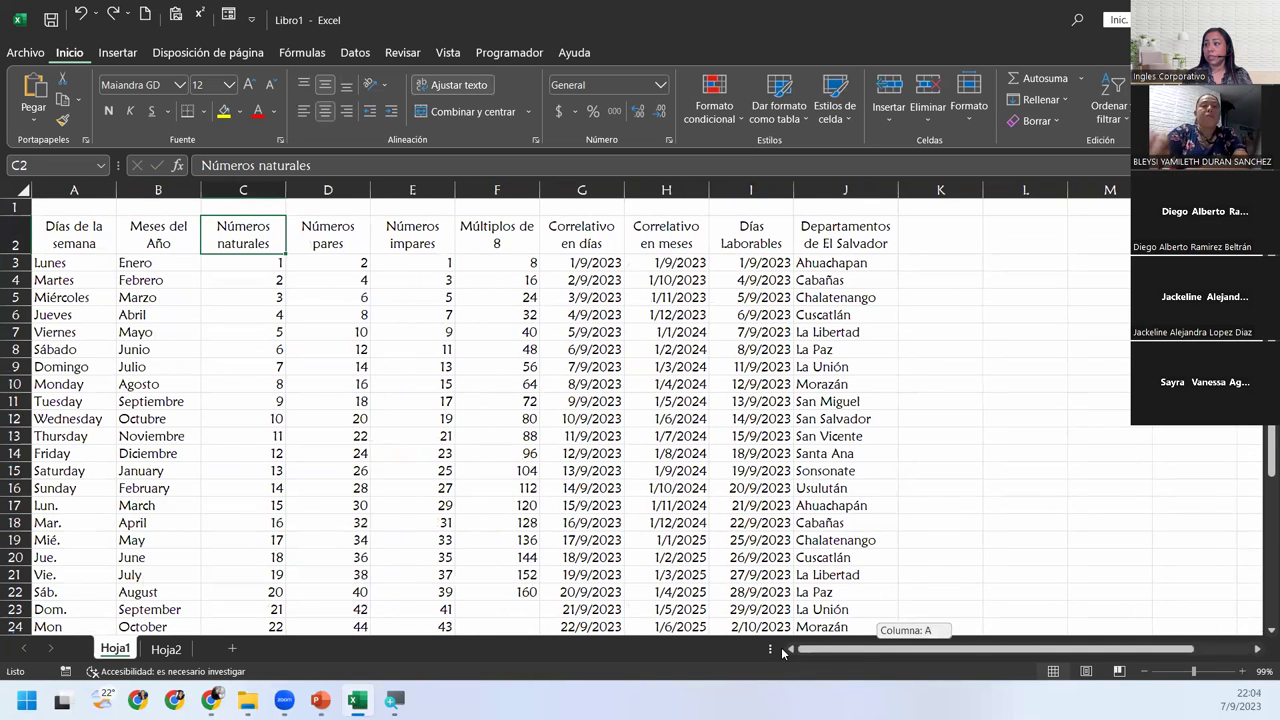
{"action": "left_click", "coordinate": [67, 240]}
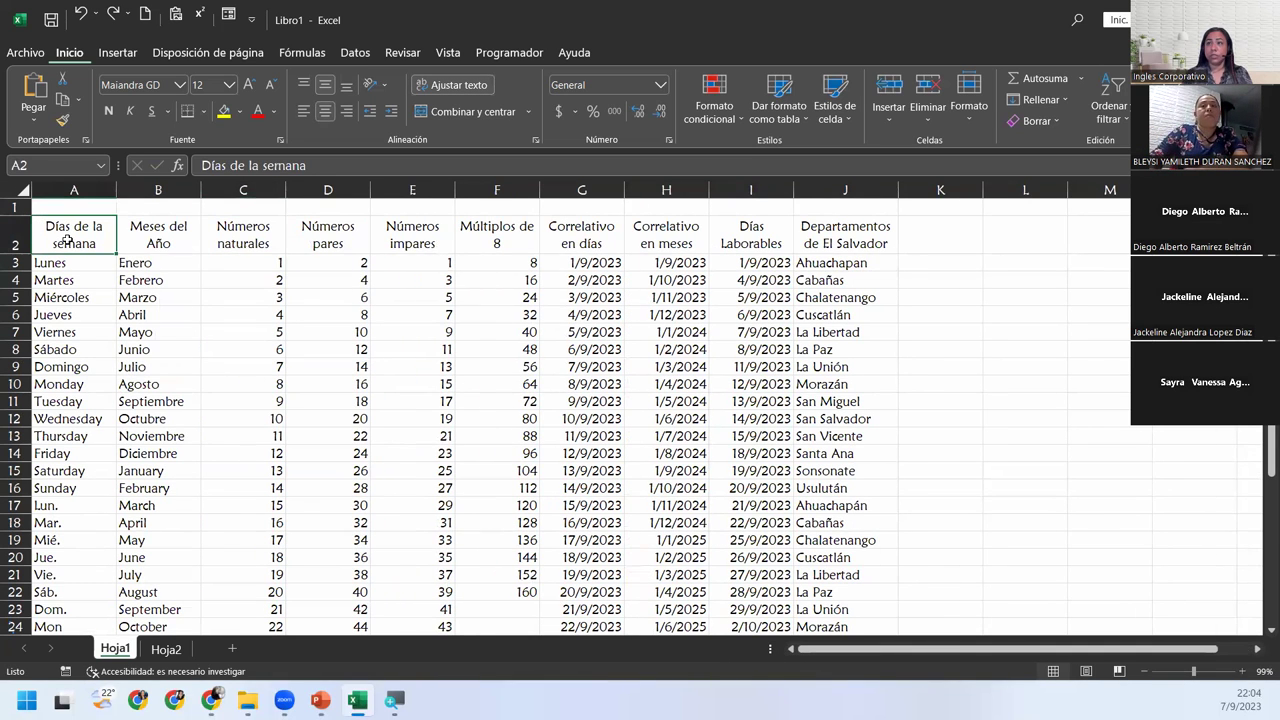
{"action": "key", "text": "ctrl+shift+Right"}
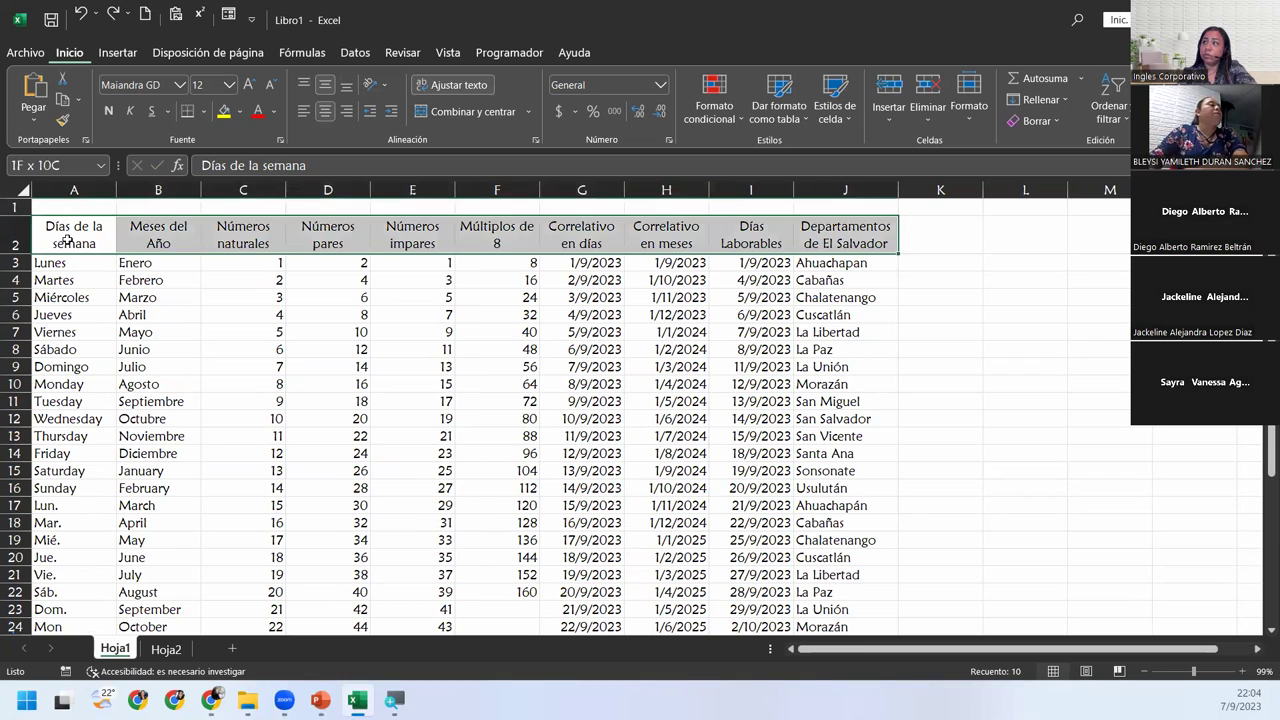
{"action": "key", "text": "ctrl+shift+Down"}
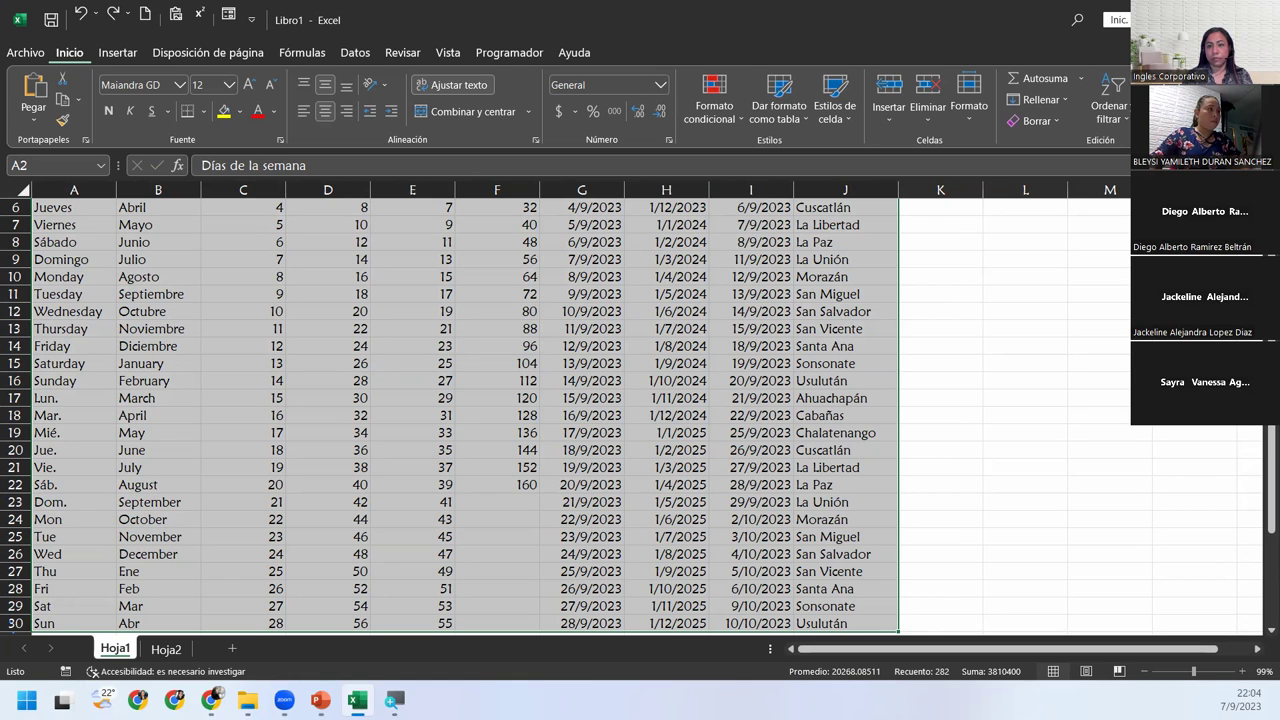
{"action": "key", "text": "alt+Tab"}
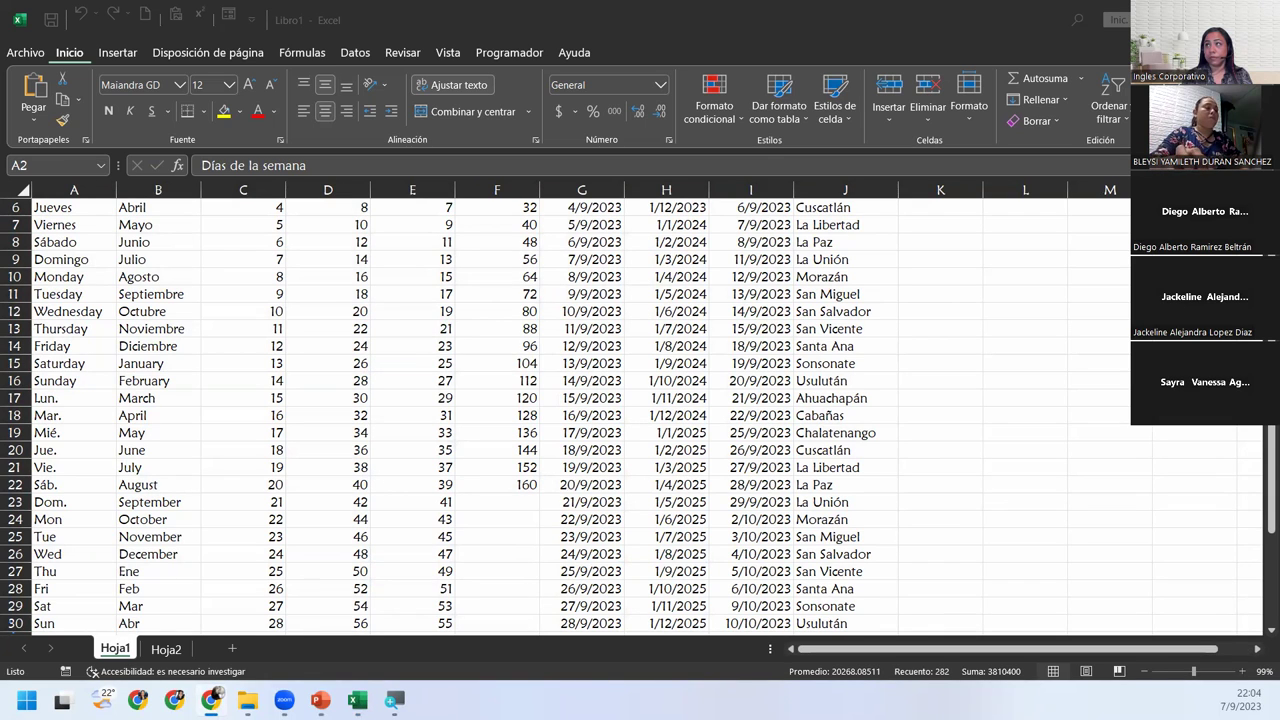
{"action": "left_click", "coordinate": [755, 16]}
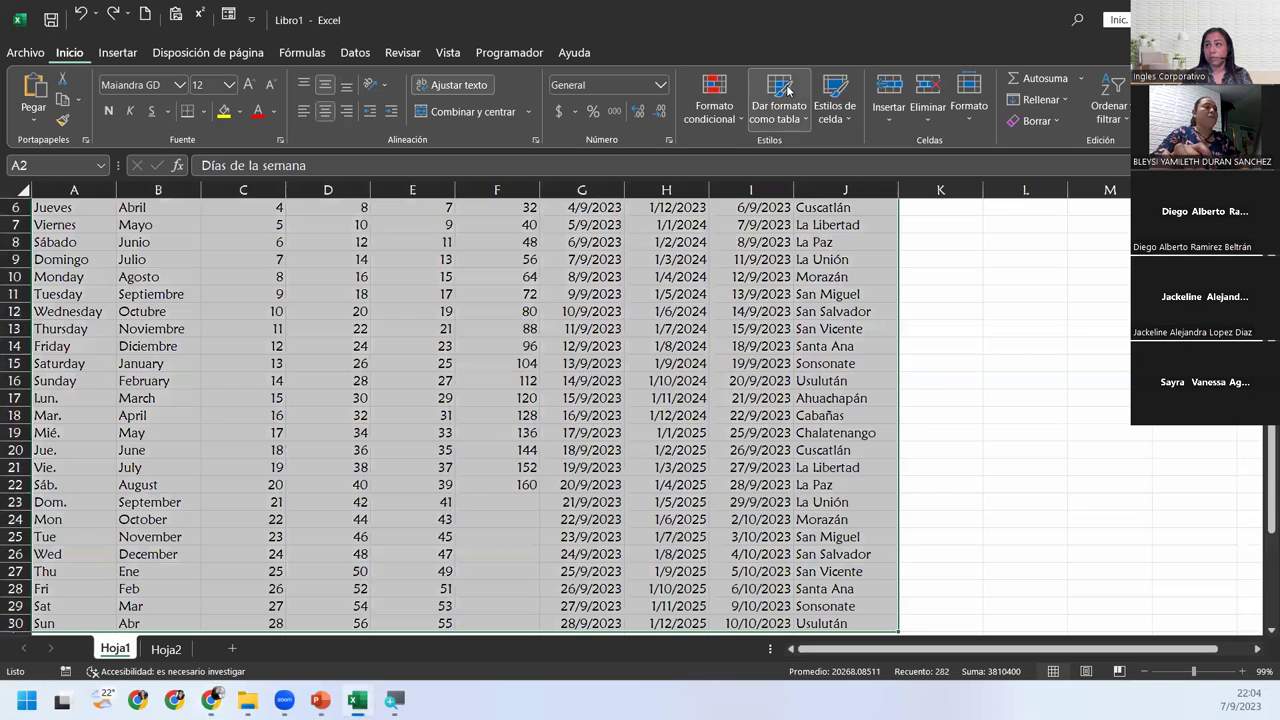
{"action": "scroll", "coordinate": [592, 331], "scroll_direction": "up", "scroll_amount": 2}
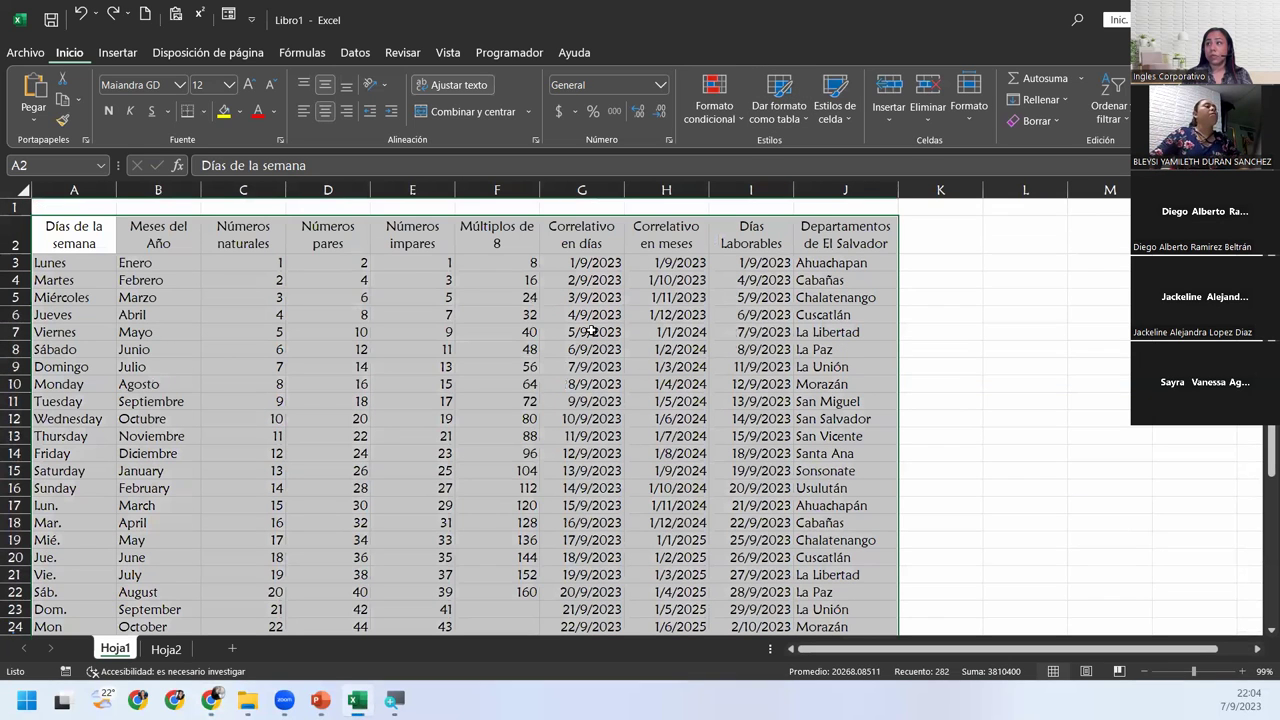
{"action": "left_click", "coordinate": [788, 120]}
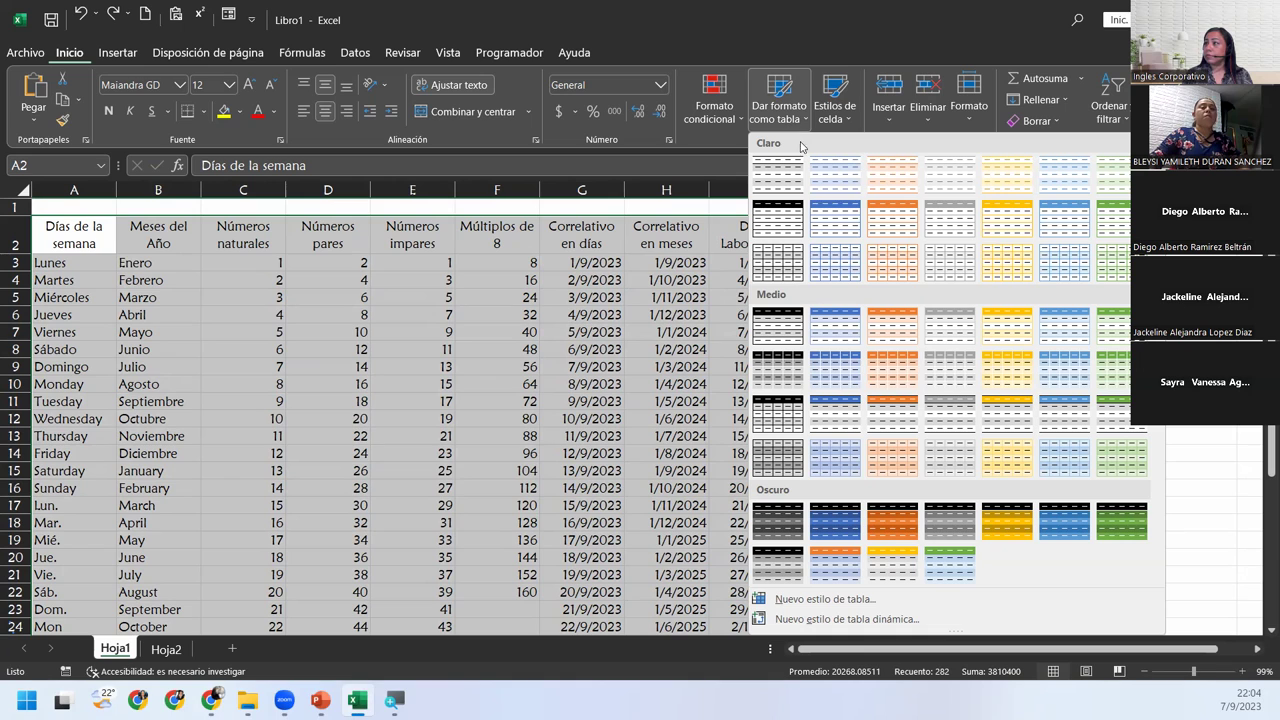
{"action": "left_click", "coordinate": [838, 219]}
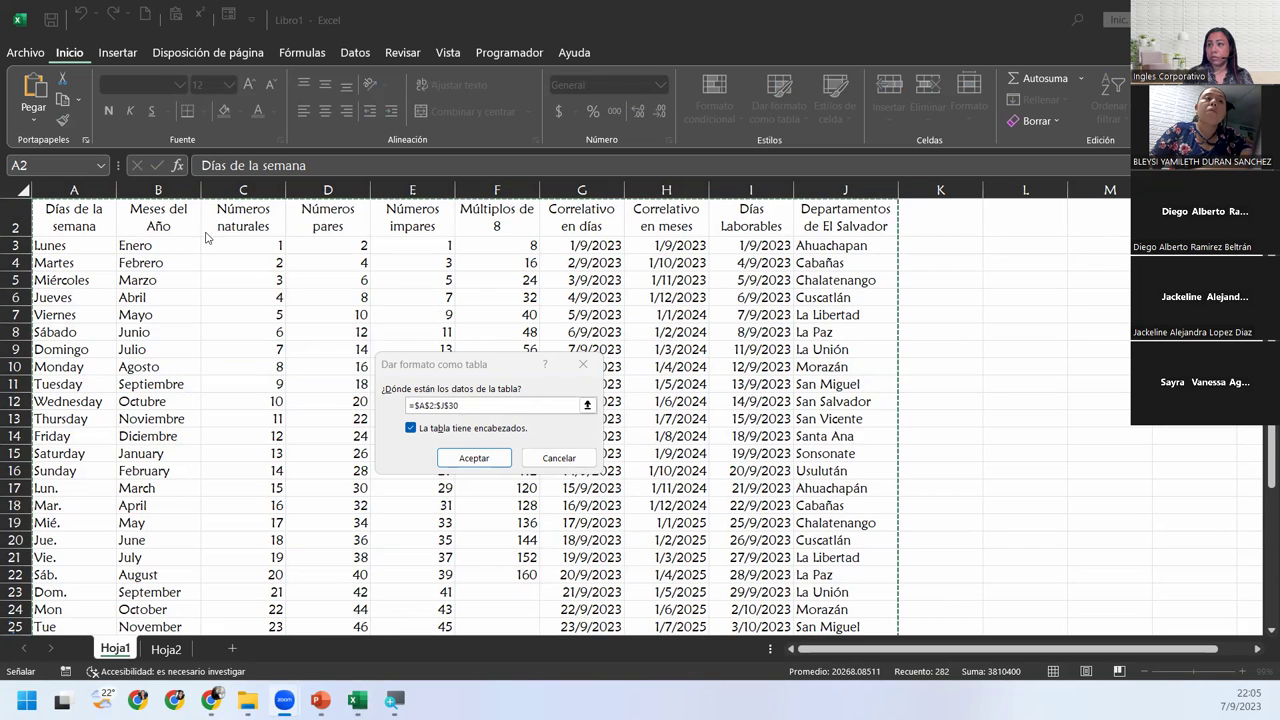
{"action": "left_click", "coordinate": [487, 458]}
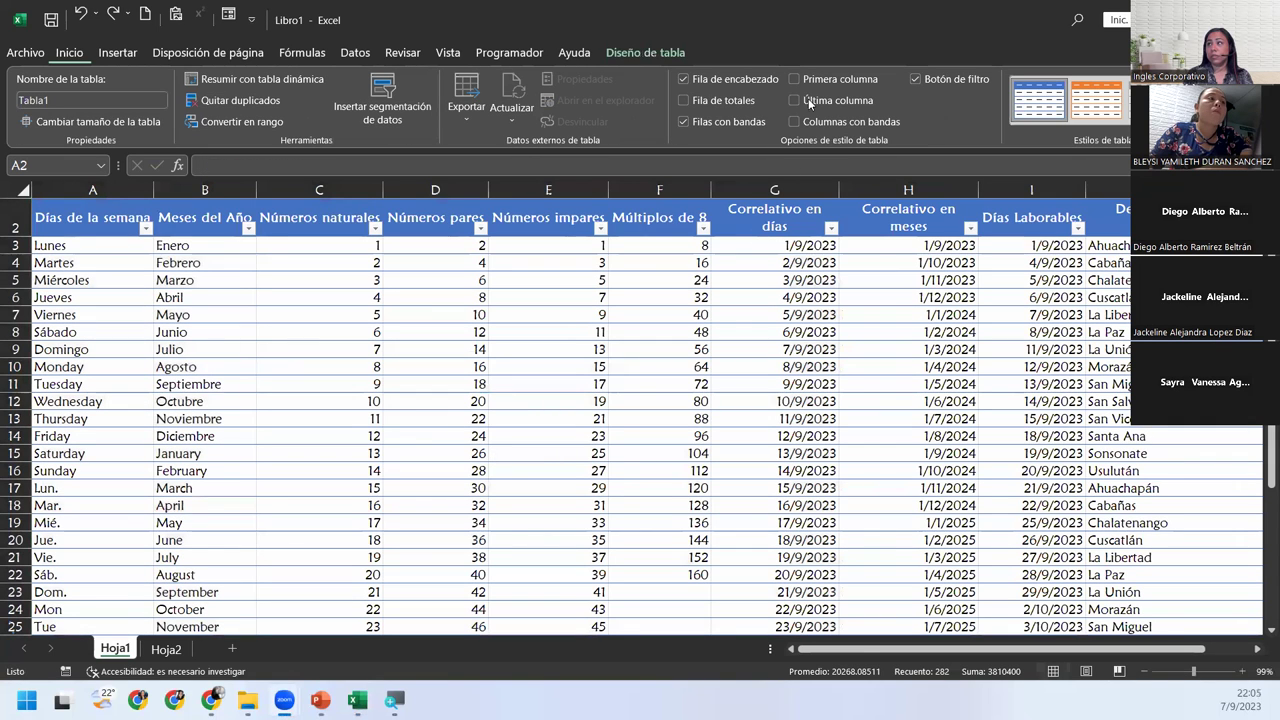
Step: Turn off the filter buttons in the table's header row
{"action": "key", "text": "ctrl+a"}
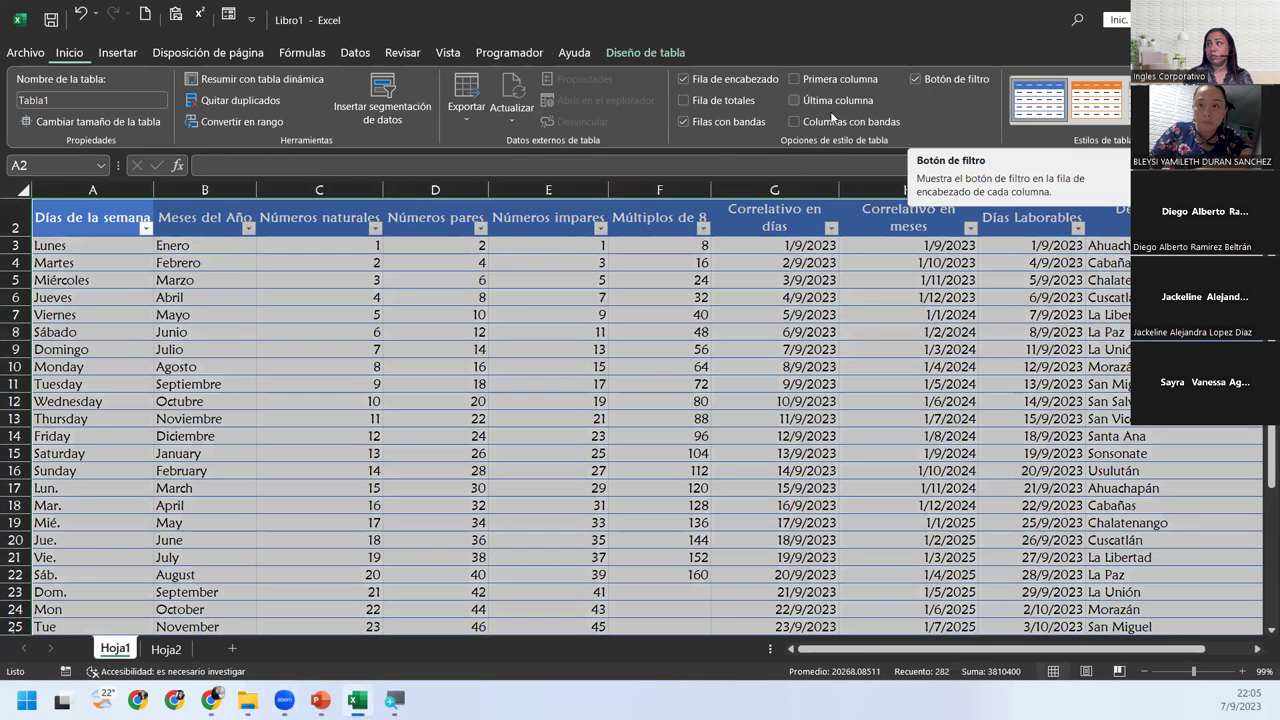
{"action": "left_click", "coordinate": [915, 78]}
{"action": "left_click", "coordinate": [283, 309]}
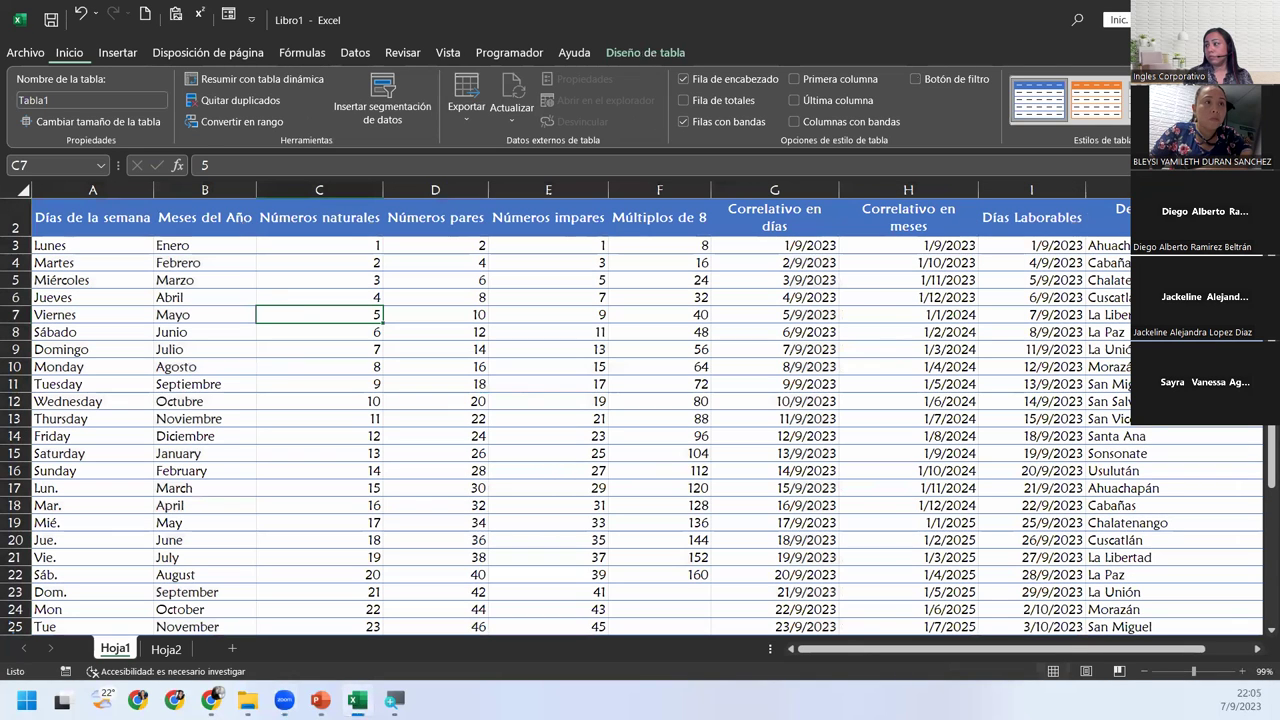
Step: Narrow the number columns C to F to one equal width that wraps their headers onto two lines
{"action": "left_click", "coordinate": [1143, 671]}
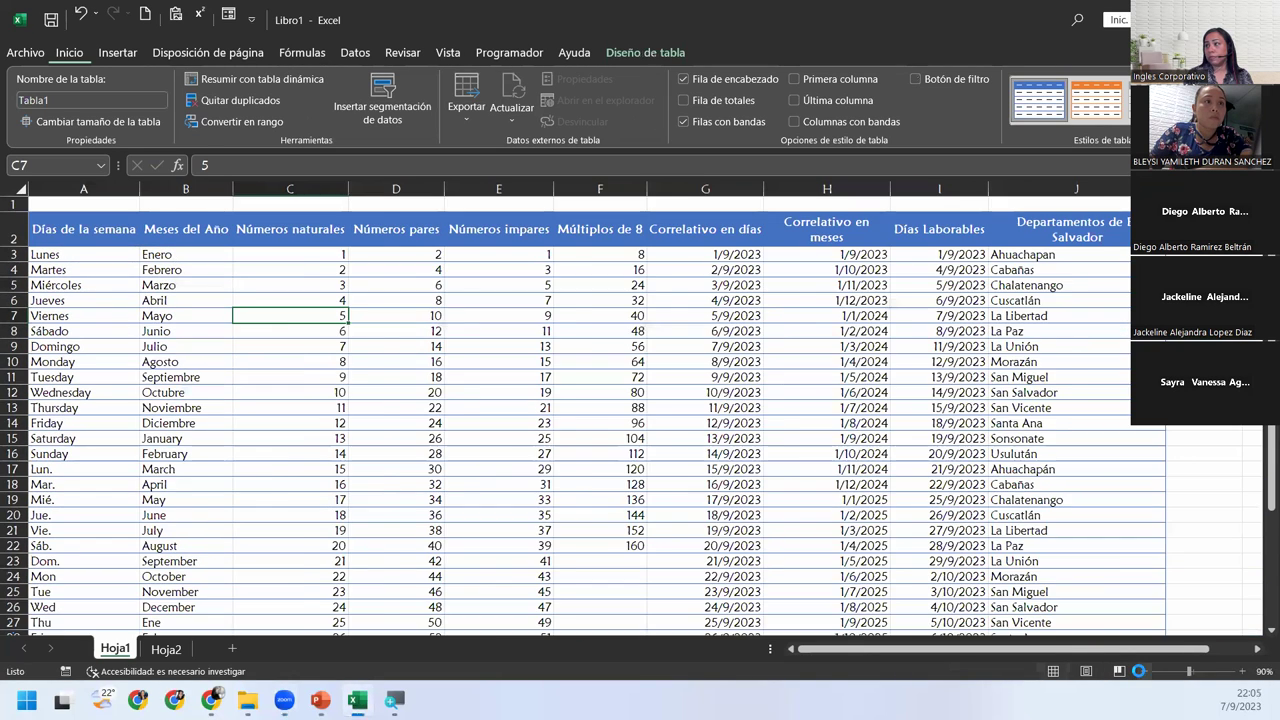
{"action": "left_click", "coordinate": [1143, 671]}
{"action": "scroll", "coordinate": [423, 394], "scroll_direction": "down", "scroll_amount": 2}
{"action": "scroll", "coordinate": [423, 394], "scroll_direction": "up", "scroll_amount": 2}
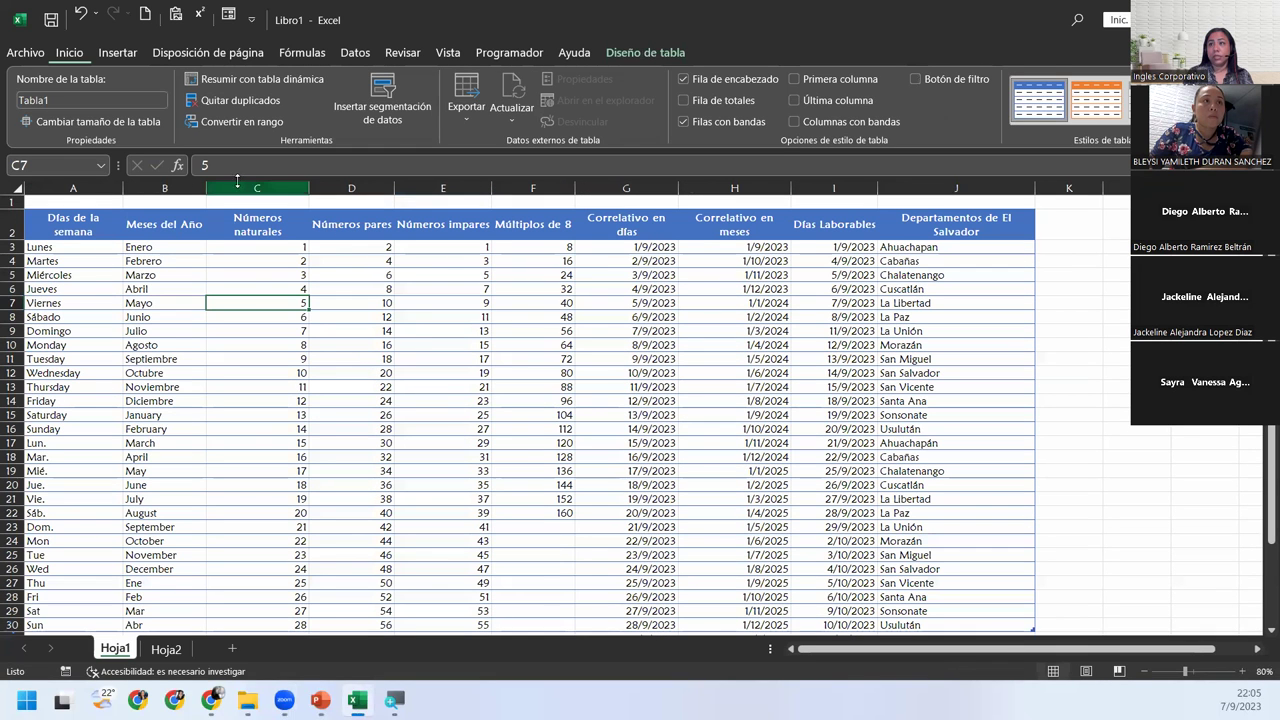
{"action": "key", "text": "F2"}
{"action": "left_click_drag", "start_coordinate": [240, 179], "coordinate": [418, 186]}
{"action": "left_click_drag", "start_coordinate": [257, 188], "coordinate": [450, 189]}
{"action": "left_click", "coordinate": [450, 189]}
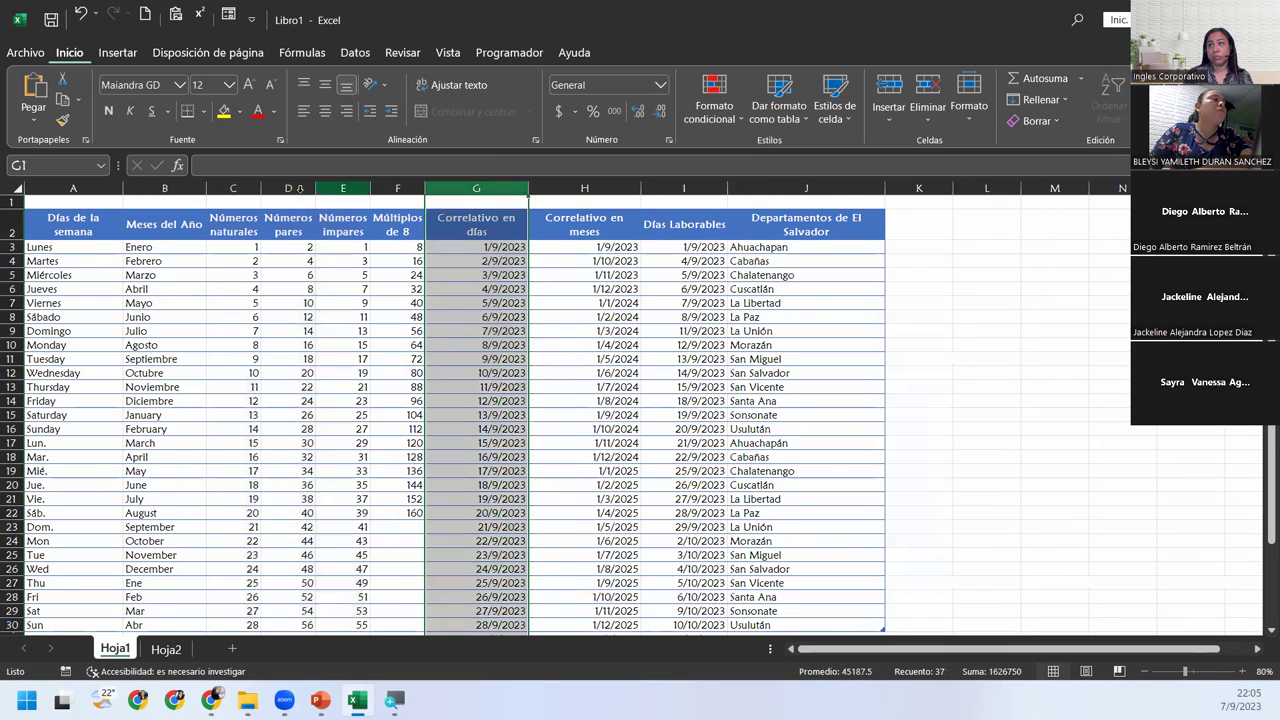
{"action": "left_click_drag", "start_coordinate": [232, 188], "coordinate": [431, 187]}
{"action": "left_click", "coordinate": [388, 357]}
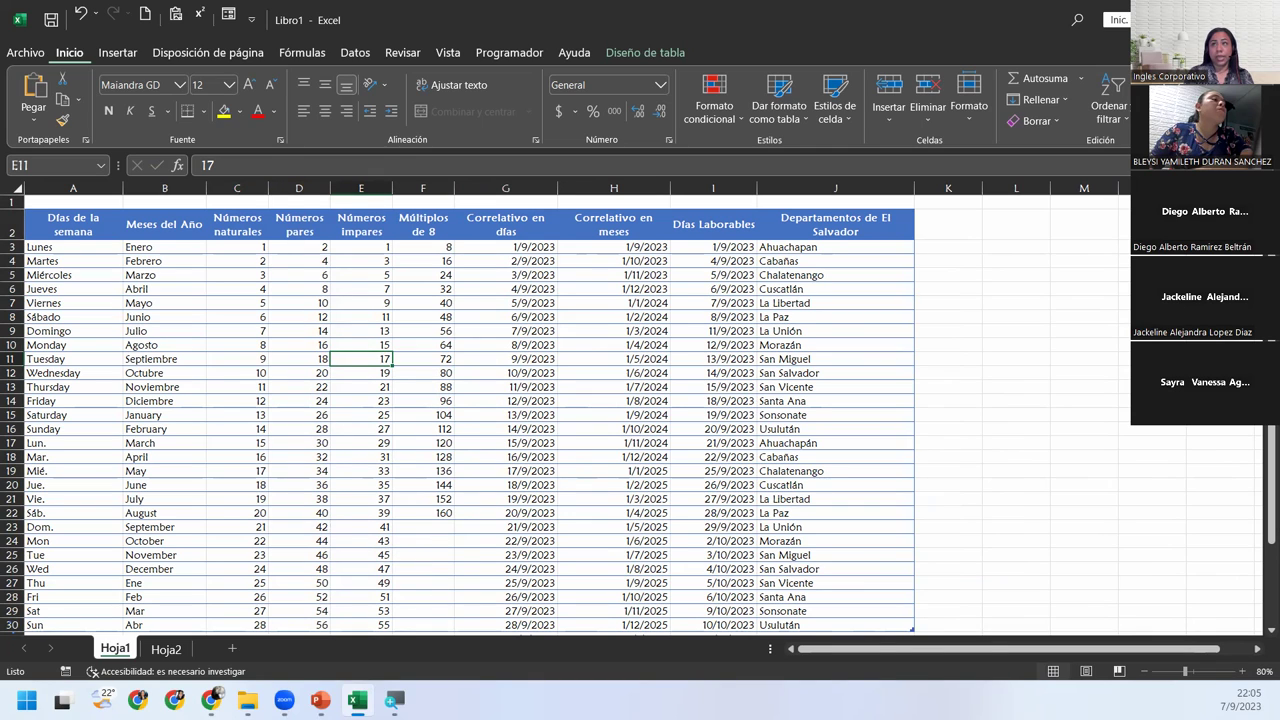
Step: Start saving a copy of the workbook in Documentos, Inglés Corporativo, Excel Básico G9-EXB-9-10-PM-08-23, Excel Básico
{"action": "left_click", "coordinate": [27, 53]}
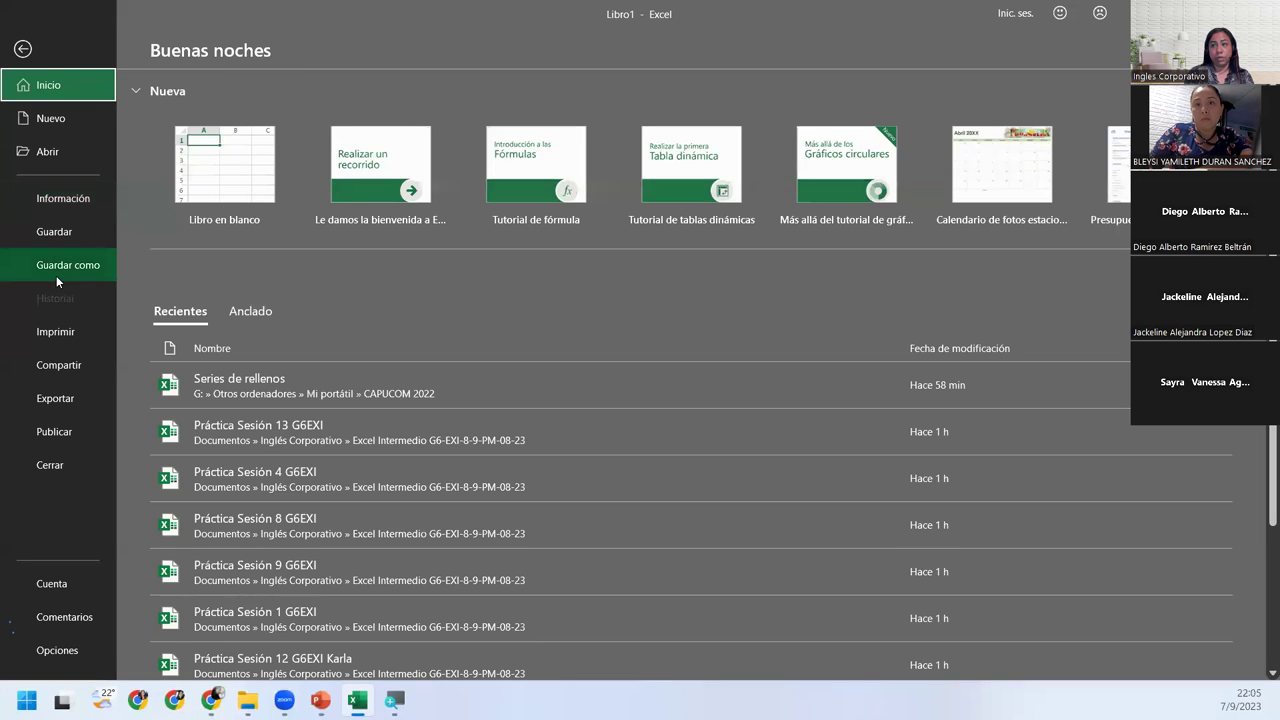
{"action": "left_click", "coordinate": [56, 277]}
{"action": "left_click", "coordinate": [215, 284]}
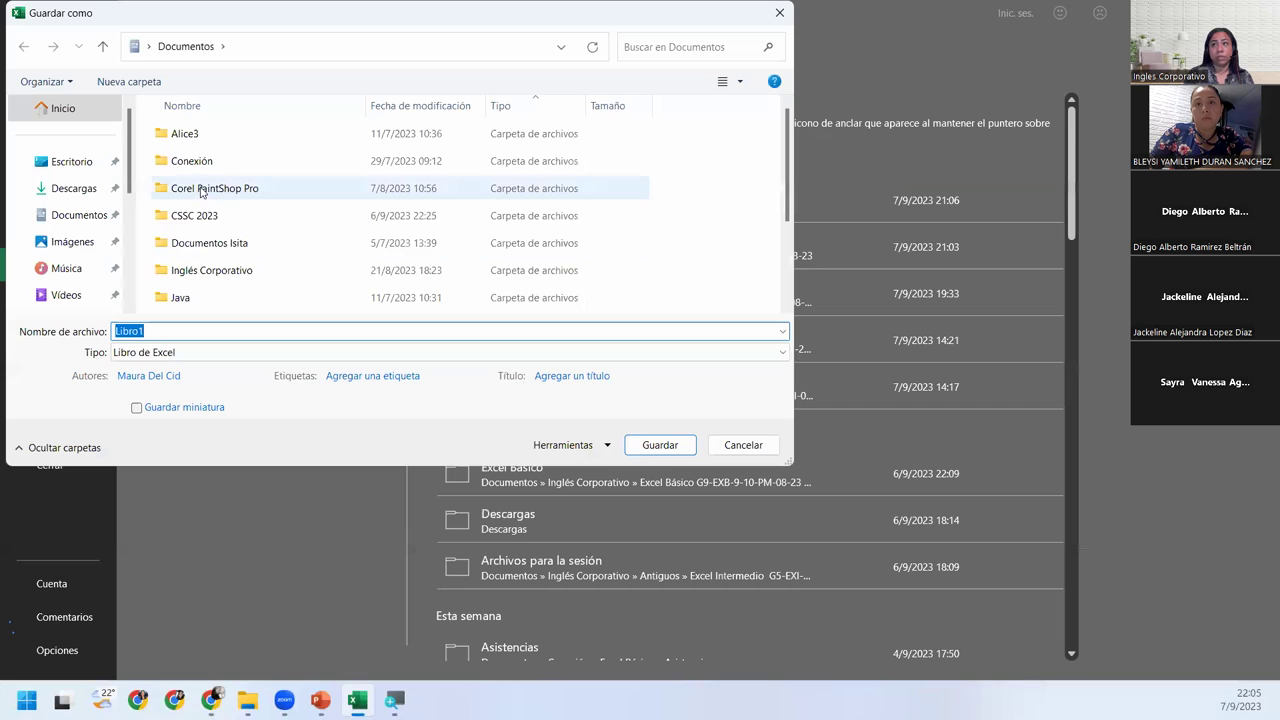
{"action": "left_click", "coordinate": [211, 274]}
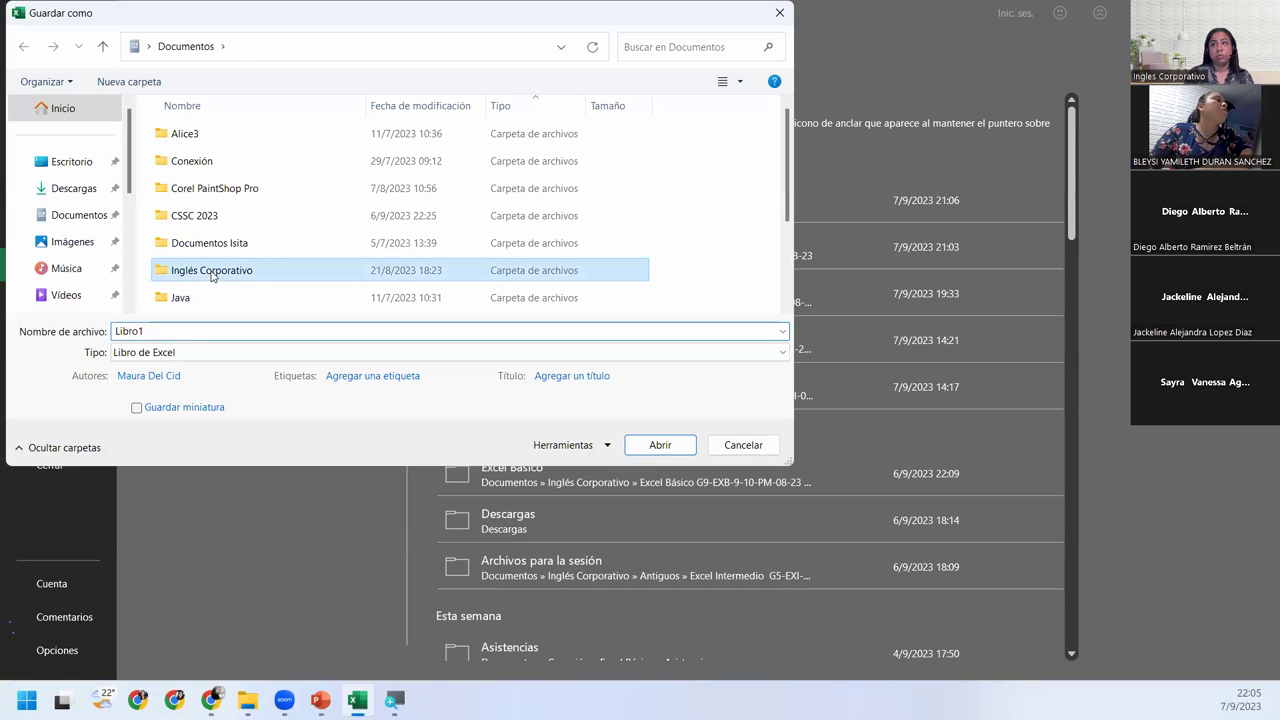
{"action": "double_click", "coordinate": [211, 272]}
{"action": "double_click", "coordinate": [297, 171]}
{"action": "double_click", "coordinate": [257, 135]}
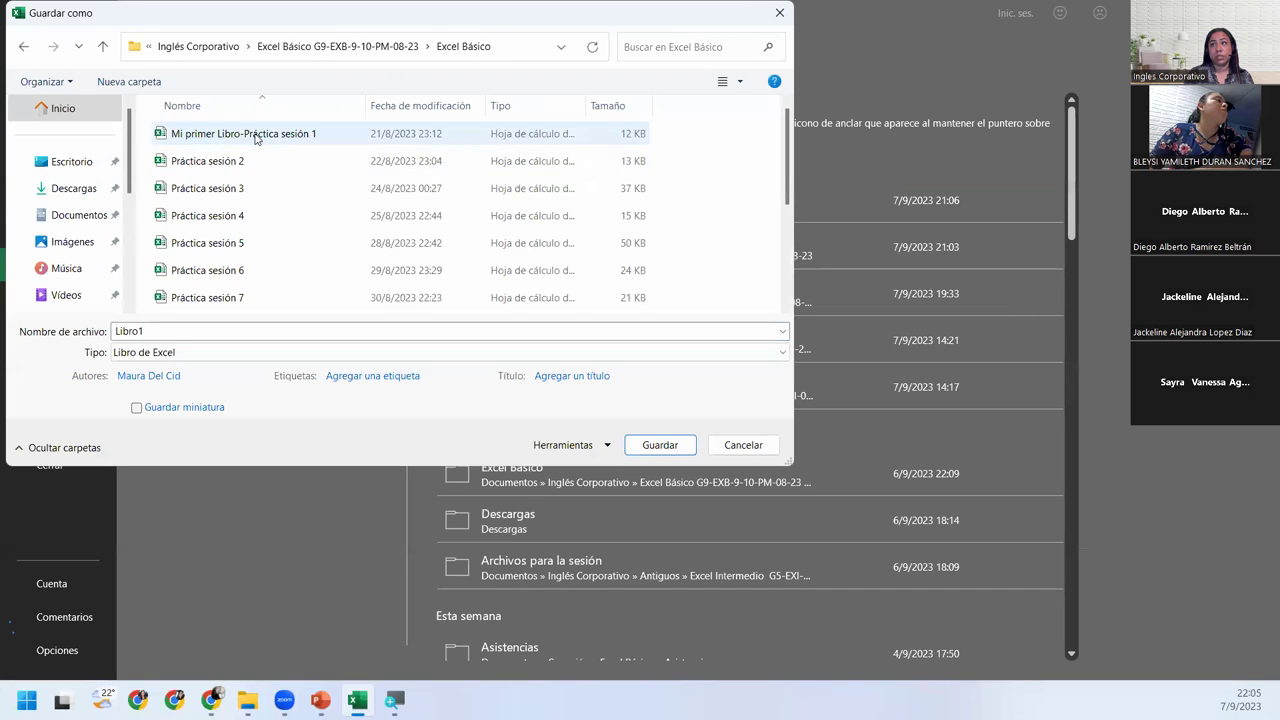
Step: Name the file Práctica sesión 13, basing it on the existing Práctica sesión 12 name, and save it as an Excel workbook
{"action": "scroll", "coordinate": [251, 280], "scroll_direction": "down", "scroll_amount": 3}
{"action": "scroll", "coordinate": [251, 280], "scroll_direction": "up", "scroll_amount": 2}
{"action": "scroll", "coordinate": [251, 283], "scroll_direction": "down", "scroll_amount": 2}
{"action": "left_click", "coordinate": [249, 249]}
{"action": "left_click", "coordinate": [238, 331]}
{"action": "left_click", "coordinate": [238, 331]}
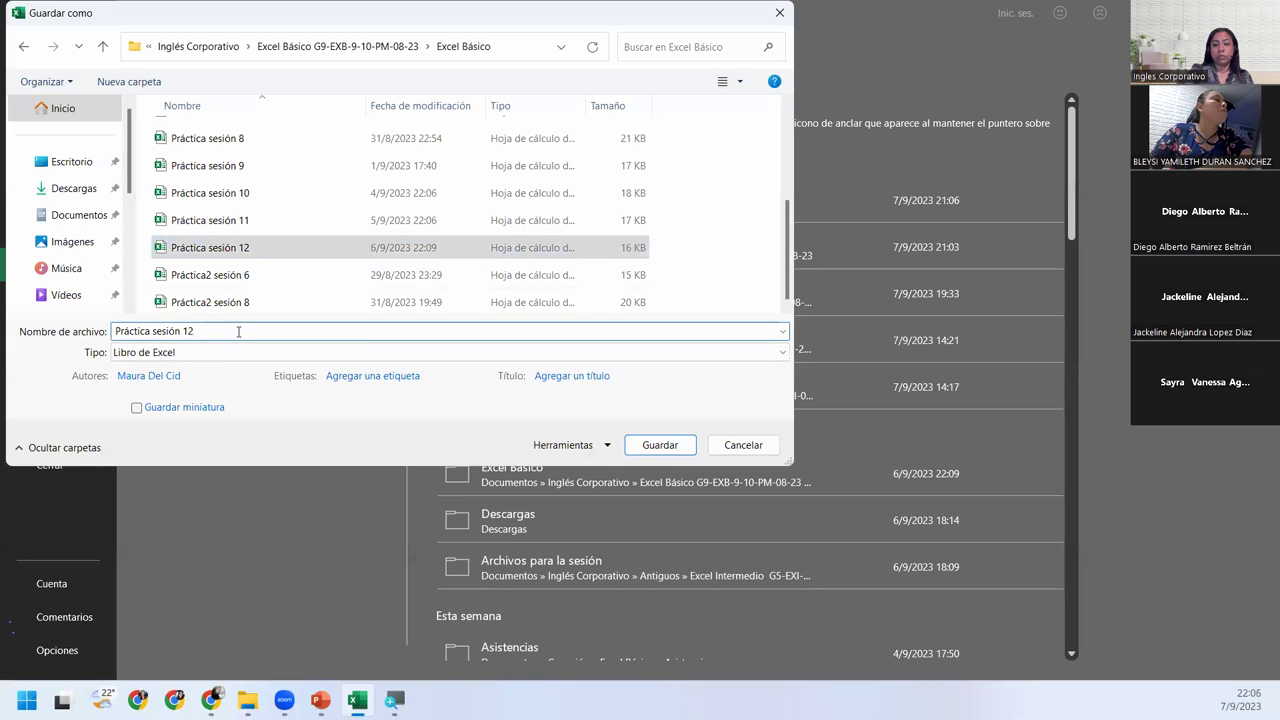
{"action": "key", "text": "BackSpace"}
{"action": "type", "text": "3"}
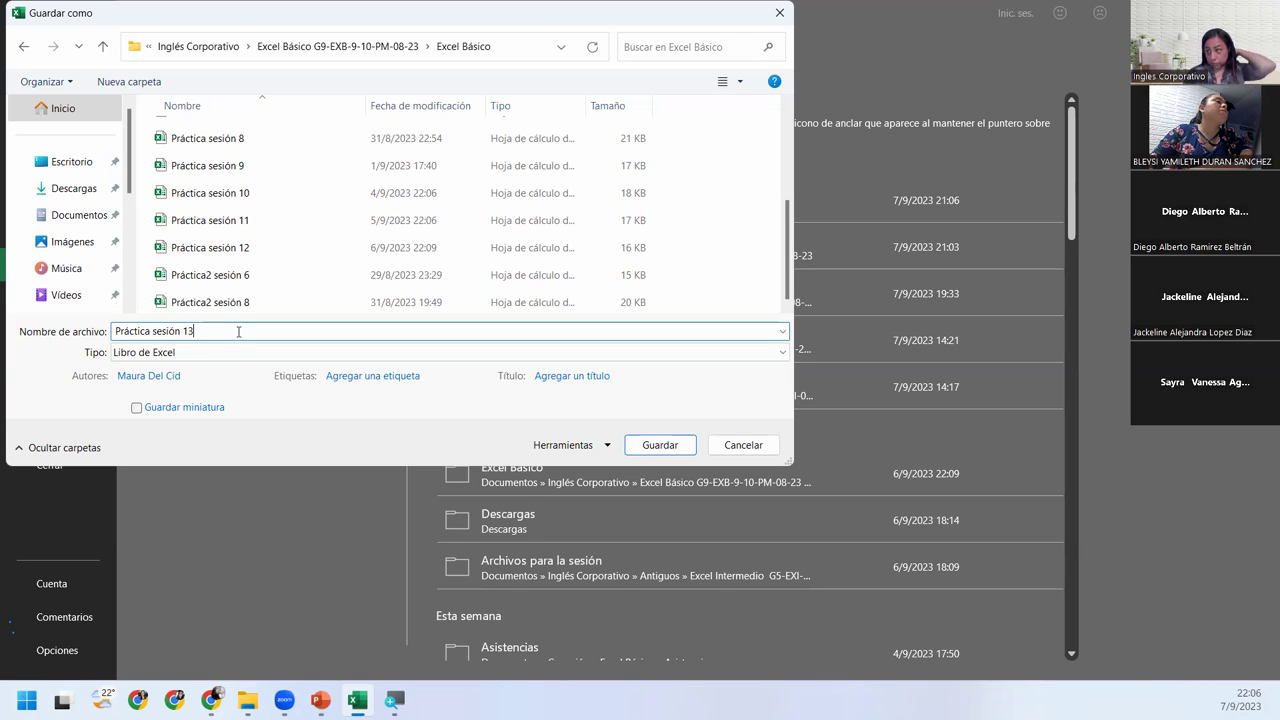
{"action": "left_click", "coordinate": [645, 449]}
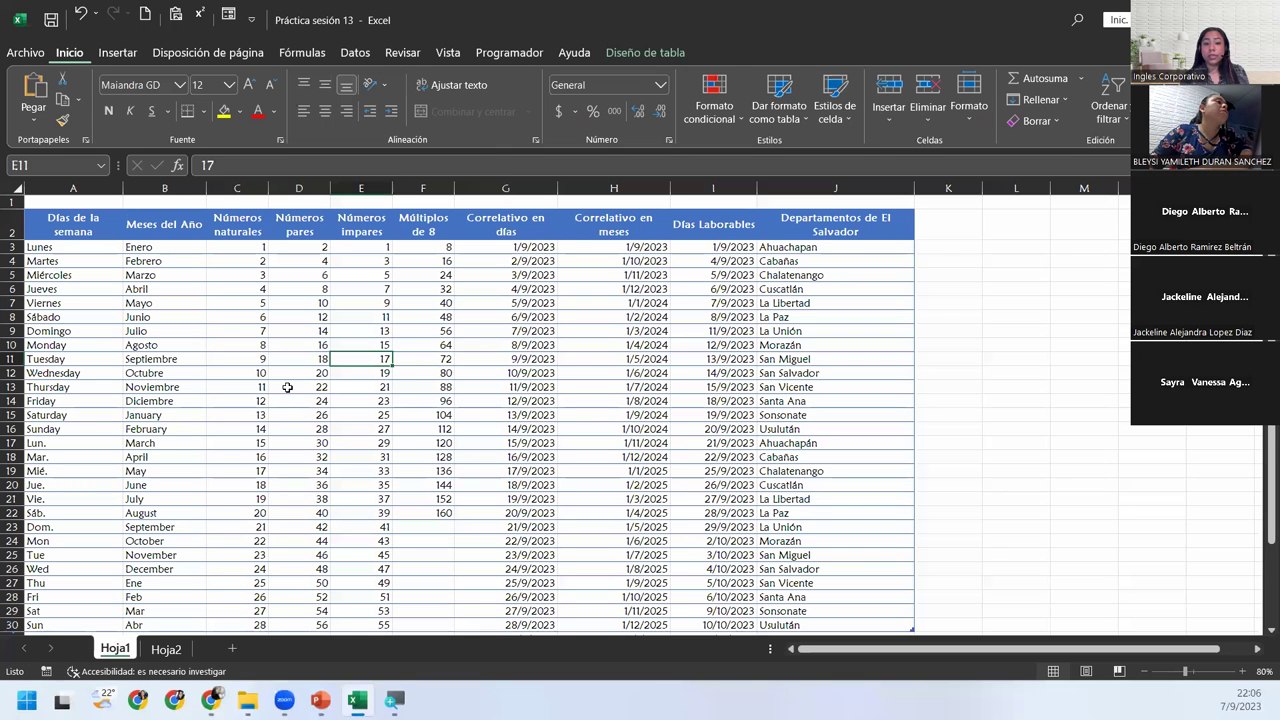
Step: Switch to the PowerPoint slide show at the Cierre y conclusiones slide
{"action": "key", "text": "alt+Tab"}
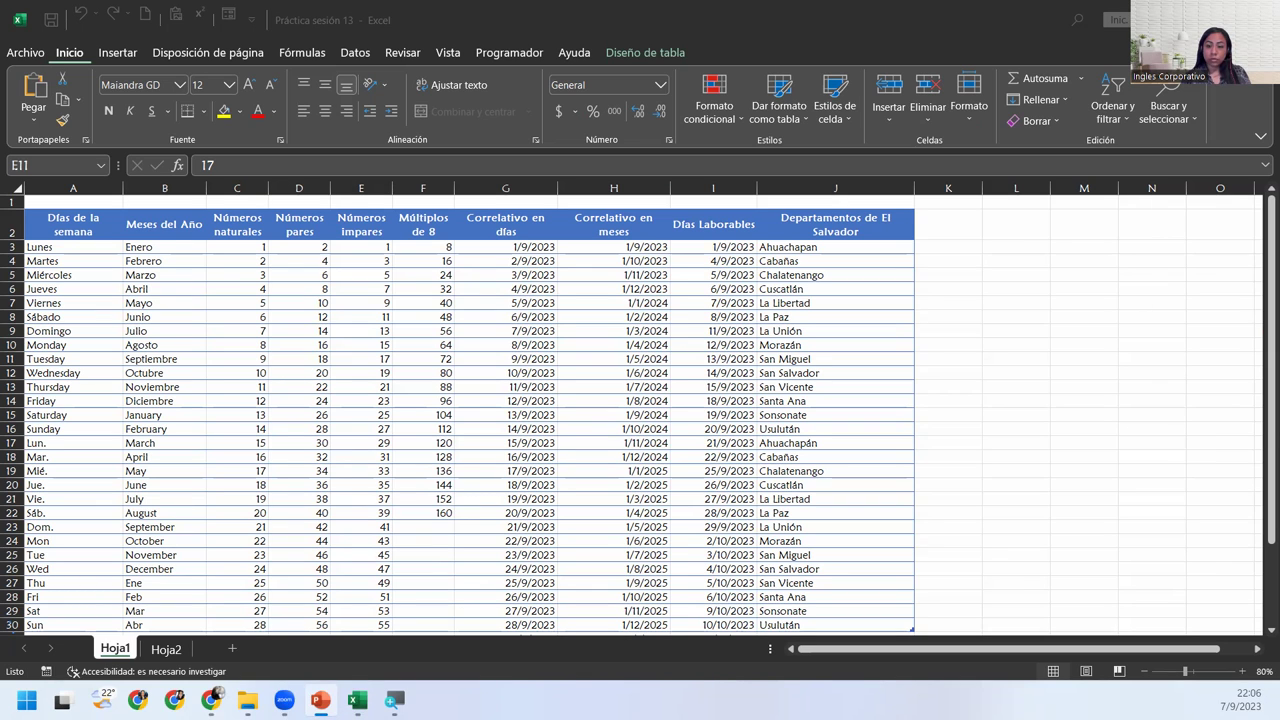
{"action": "key", "text": "alt+Tab"}
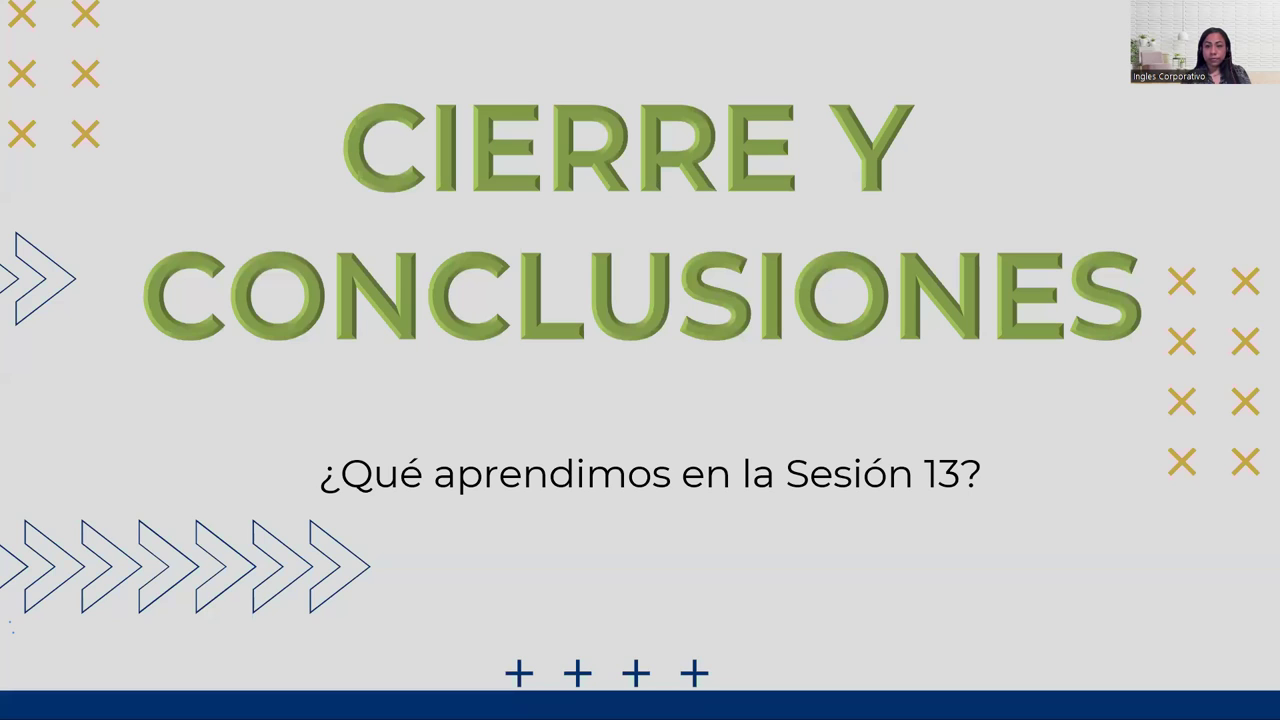